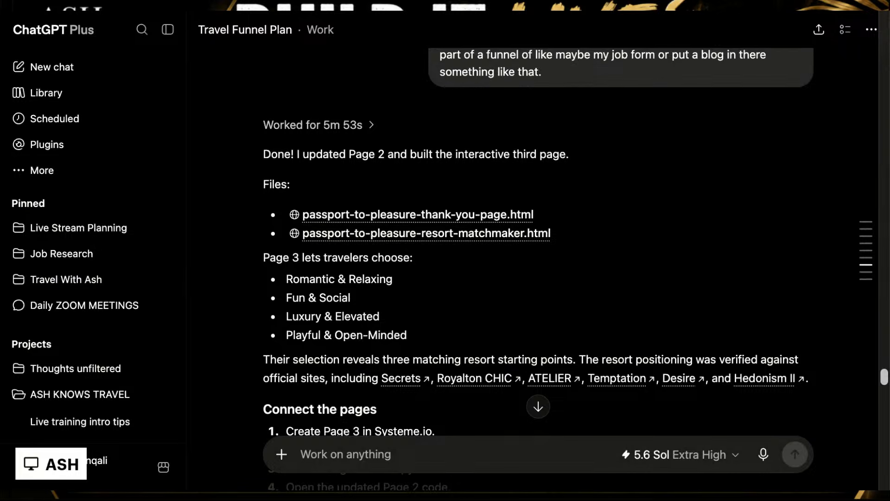
scroll(538, 241, up, 15)
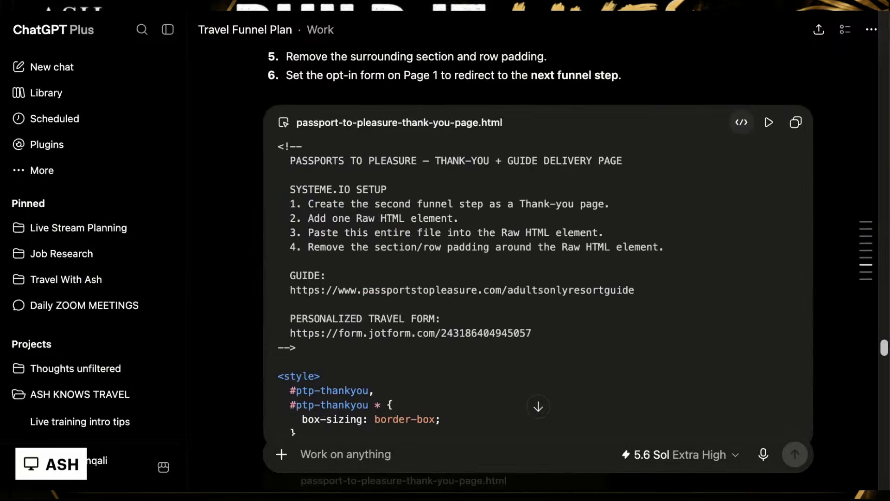
scroll(538, 241, up, 20)
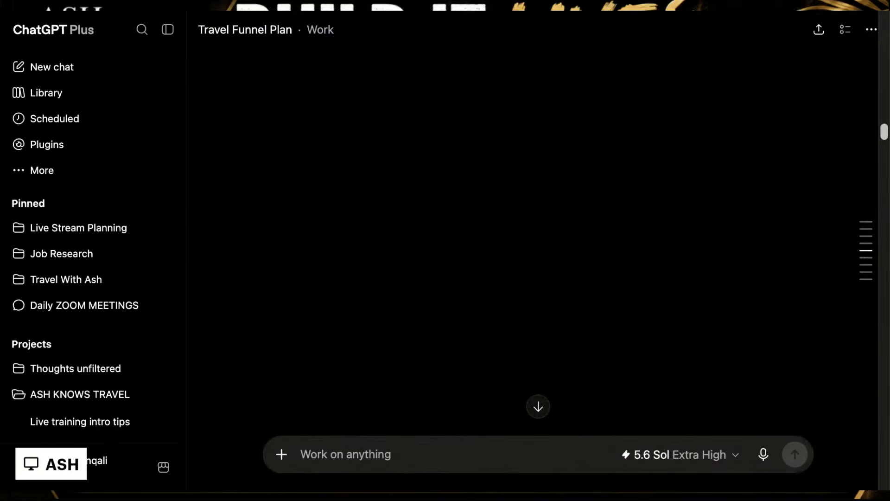
scroll(538, 241, up, 5)
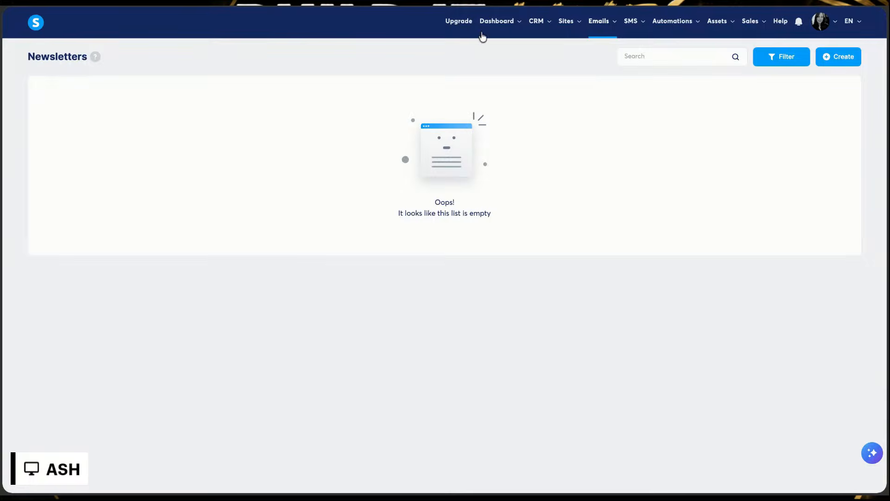
Step: Open the Adults Only Resort Guide sales funnel in systeme.io and view its opt-in step as a live page
mouse_move(564, 27)
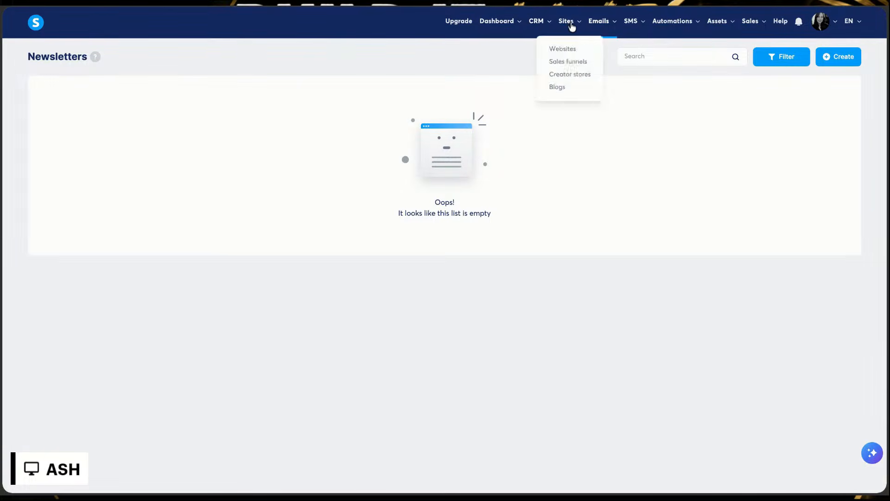
click(562, 64)
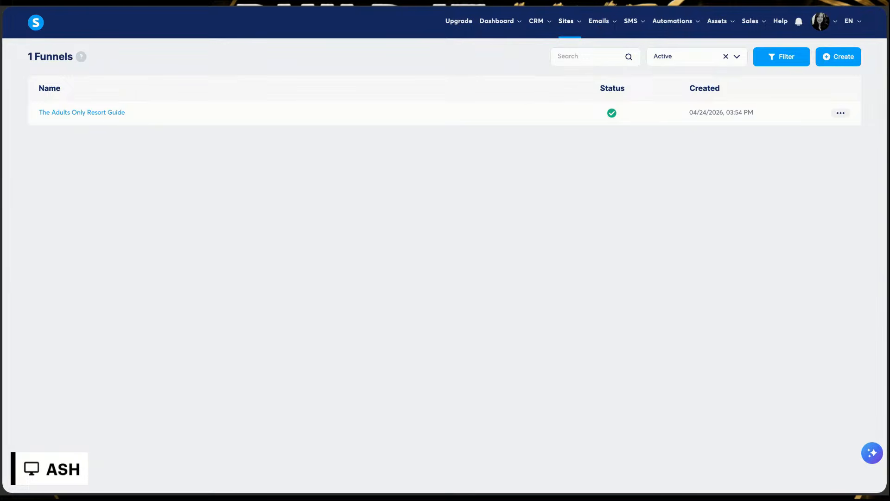
click(97, 115)
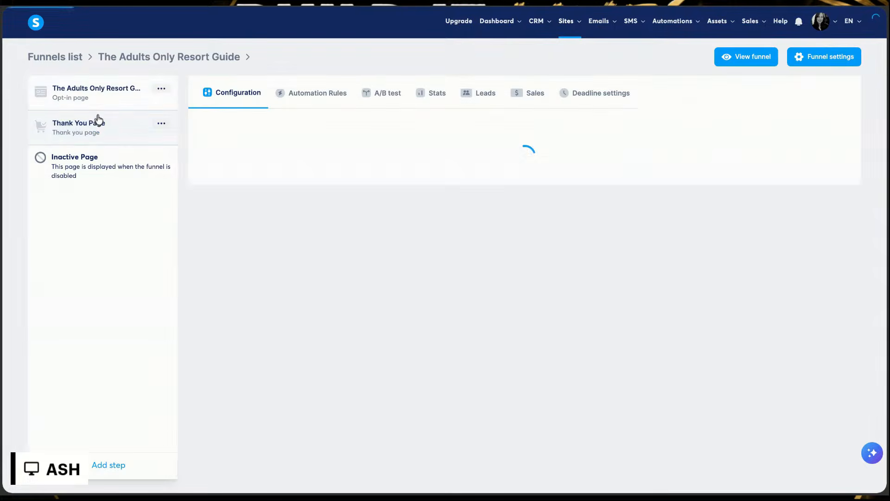
click(808, 136)
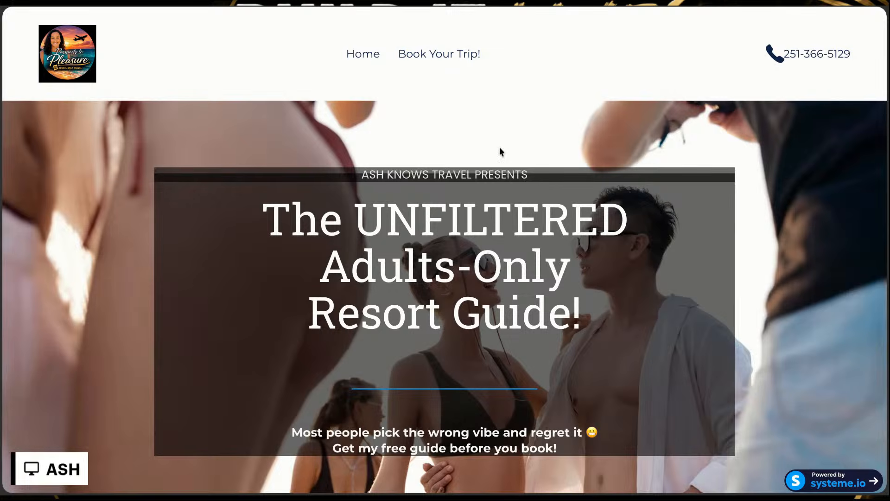
Step: Fill in the resort guide opt-in form with the first name, last name and email, and submit it to unlock the guide
scroll(200, 466, down, 2)
scroll(201, 467, down, 1)
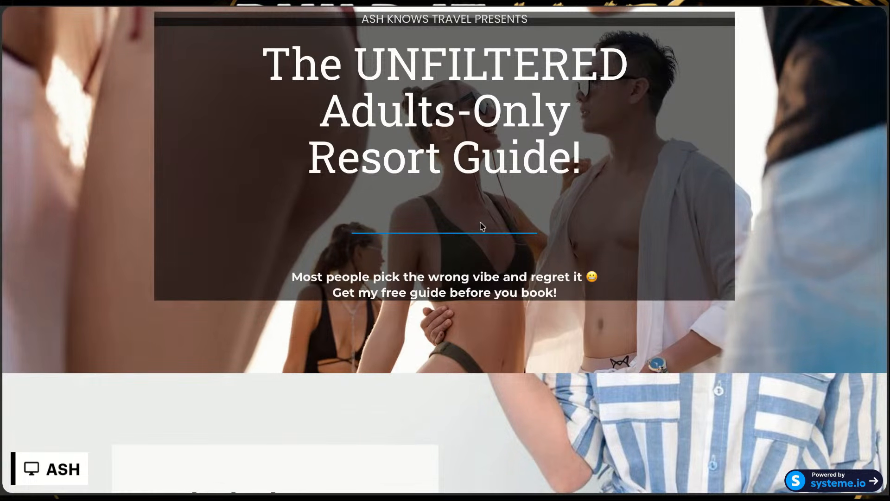
scroll(444, 250, down, 1)
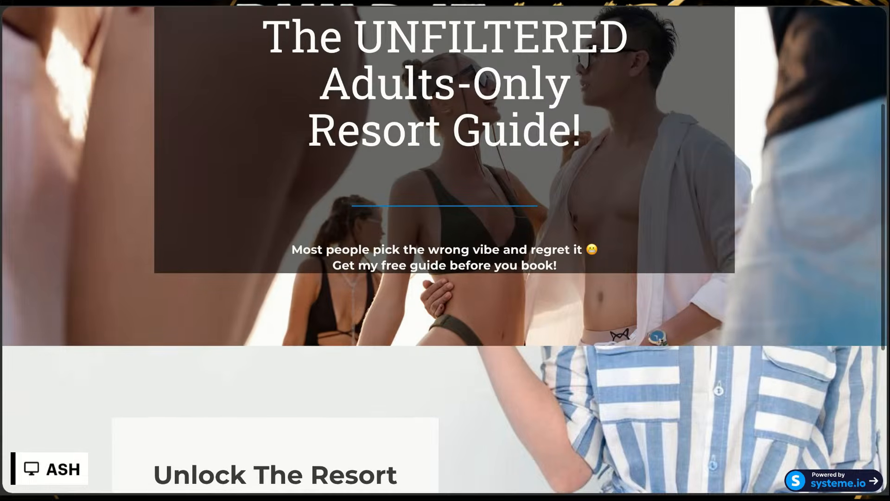
scroll(444, 250, down, 1)
scroll(444, 250, down, 2)
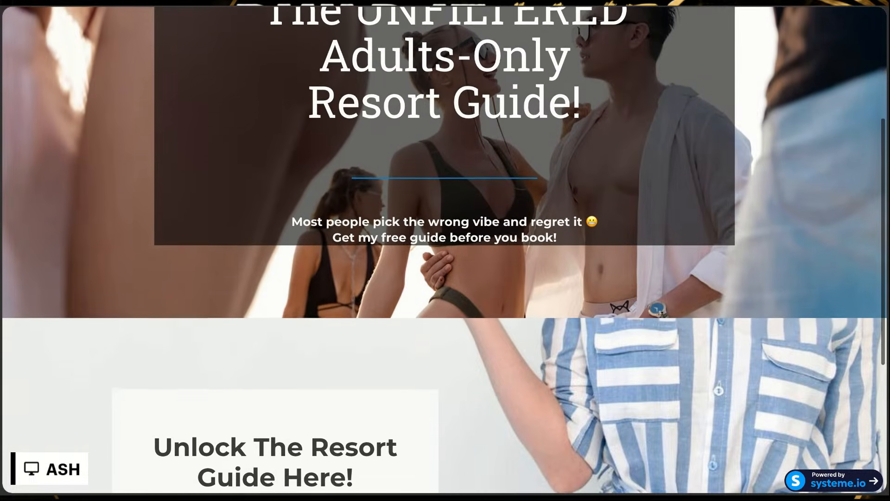
scroll(444, 251, down, 4)
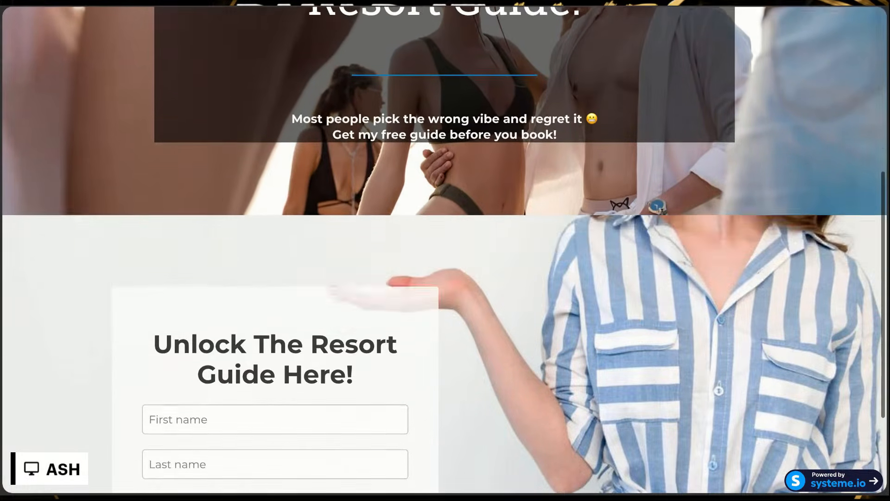
scroll(444, 250, down, 2)
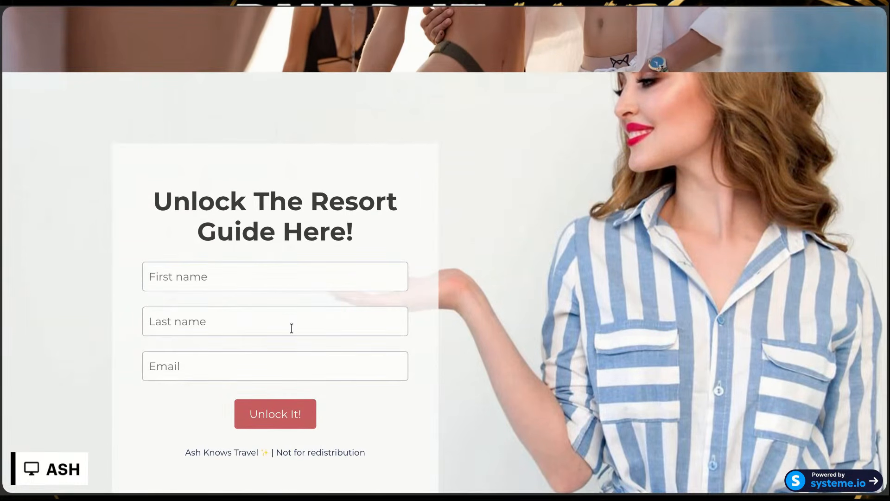
click(284, 290)
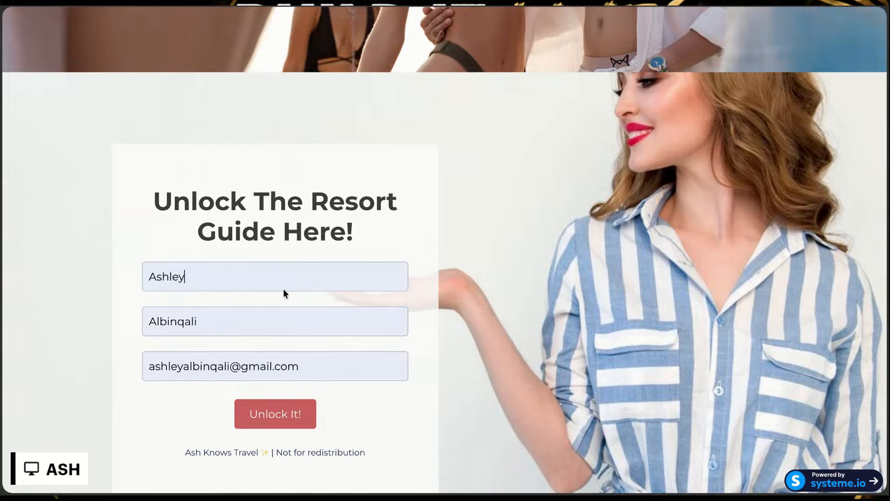
click(281, 425)
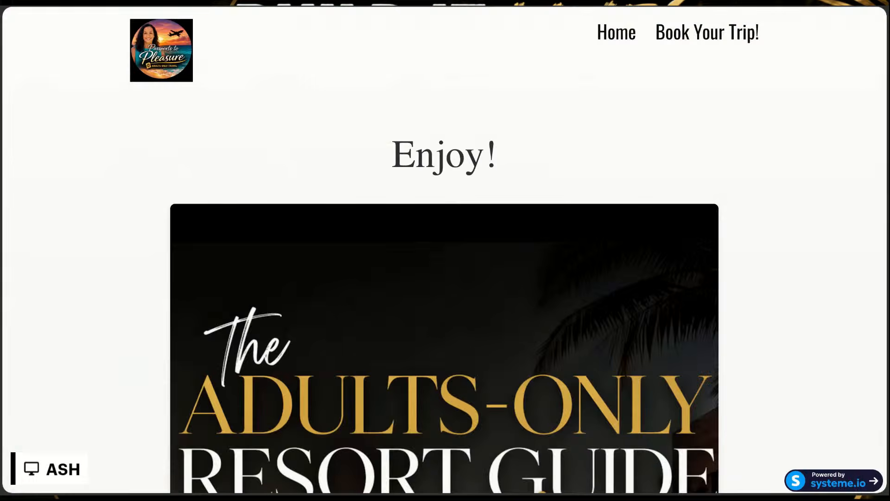
Step: Examine the opening pages of the resort guide embedded in the thank-you page
scroll(444, 250, down, 10)
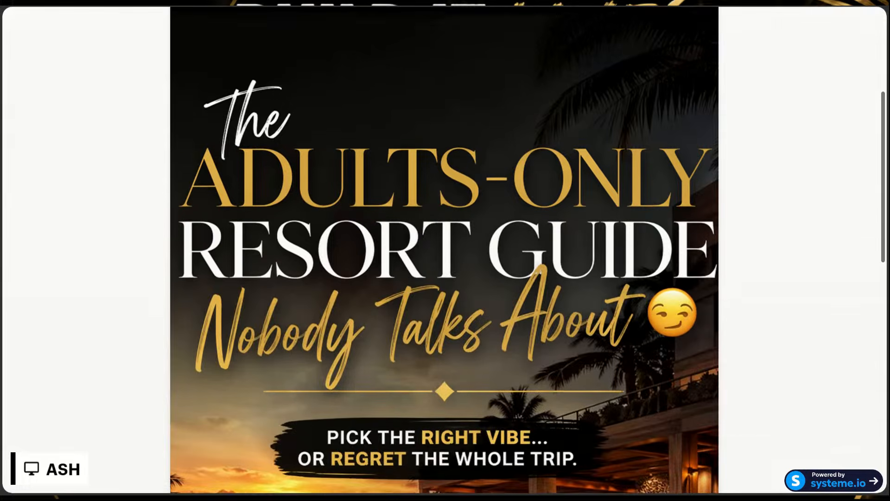
scroll(326, 364, down, 4)
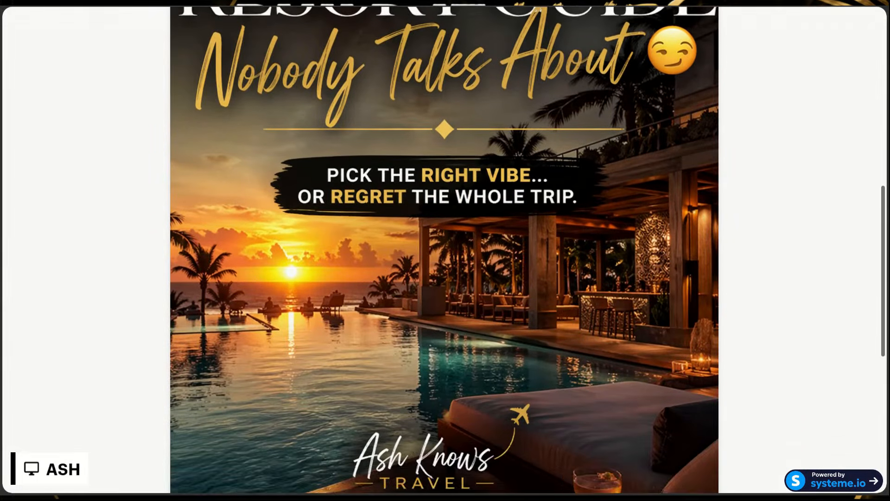
click(260, 421)
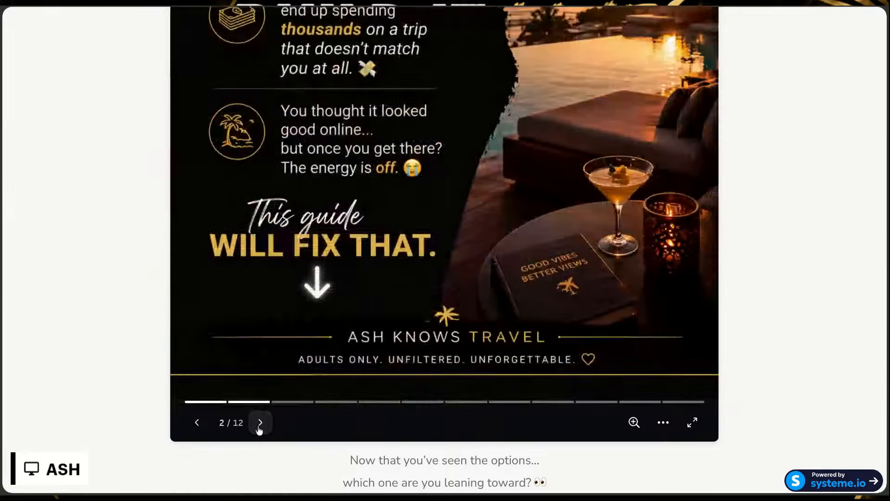
scroll(368, 222, up, 1)
scroll(368, 222, up, 6)
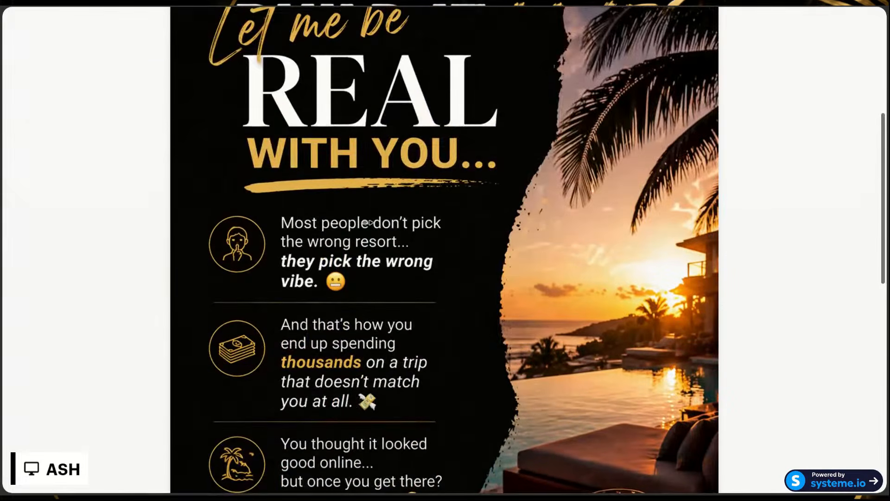
scroll(368, 222, down, 7)
scroll(445, 223, down, 1)
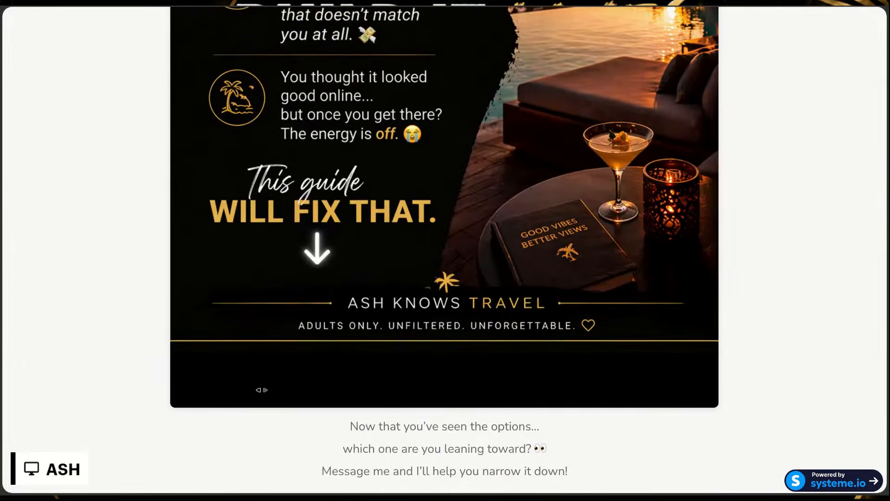
click(291, 337)
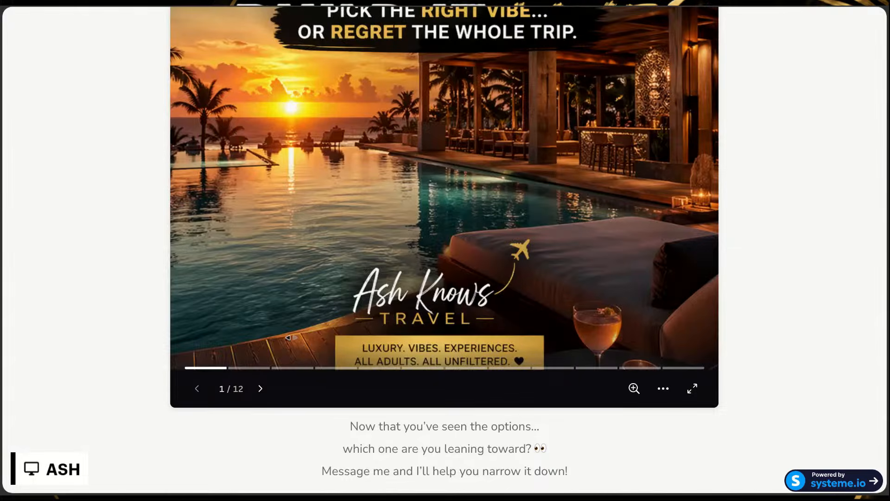
Step: Leaf through the embedded resort guide from its cover to page 10
double_click(260, 390)
click(260, 389)
click(260, 390)
click(260, 389)
click(260, 390)
click(260, 388)
click(260, 388)
click(261, 388)
Step: Examine the closing message, trip-planning call to action and contact details below the embedded guide
scroll(292, 275, down, 3)
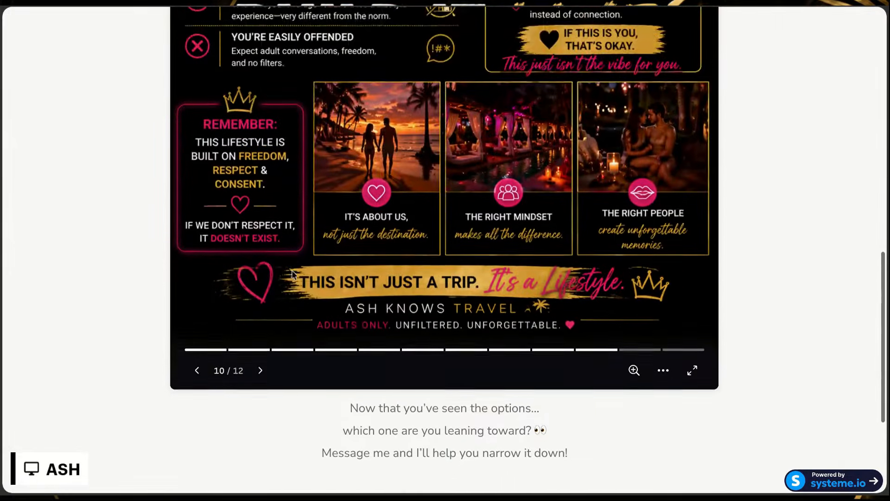
scroll(292, 275, down, 2)
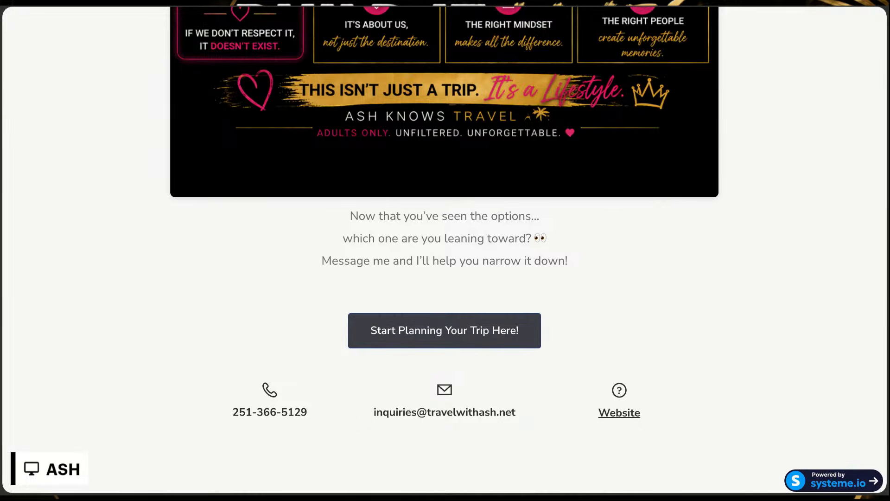
scroll(444, 250, up, 4)
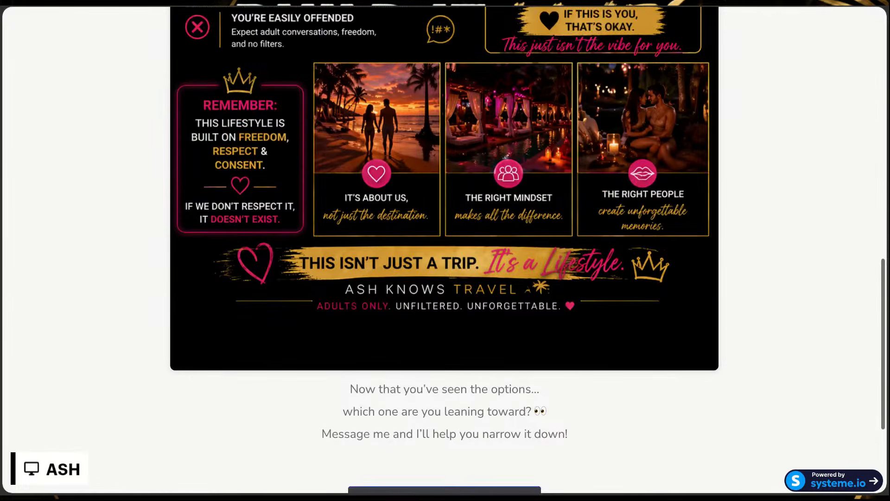
scroll(444, 250, up, 9)
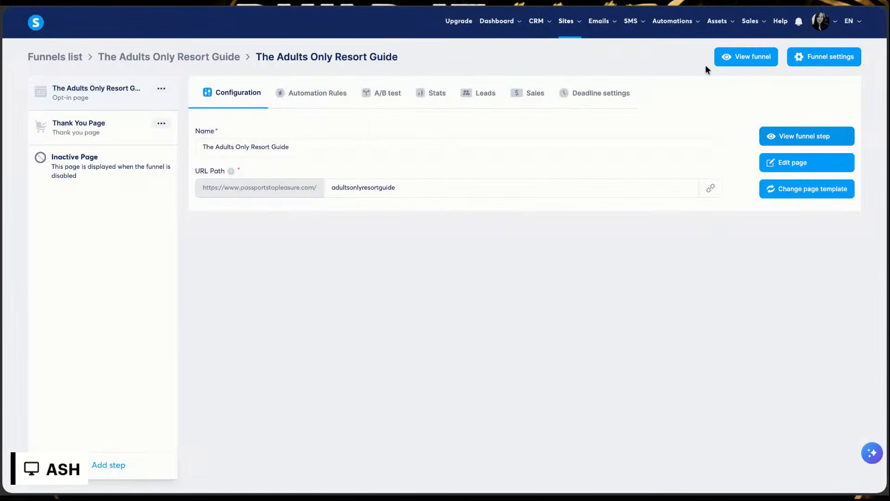
Step: Return to the sales funnels list and switch to the Travel Funnel Plan conversation in ChatGPT
mouse_move(599, 24)
click(56, 58)
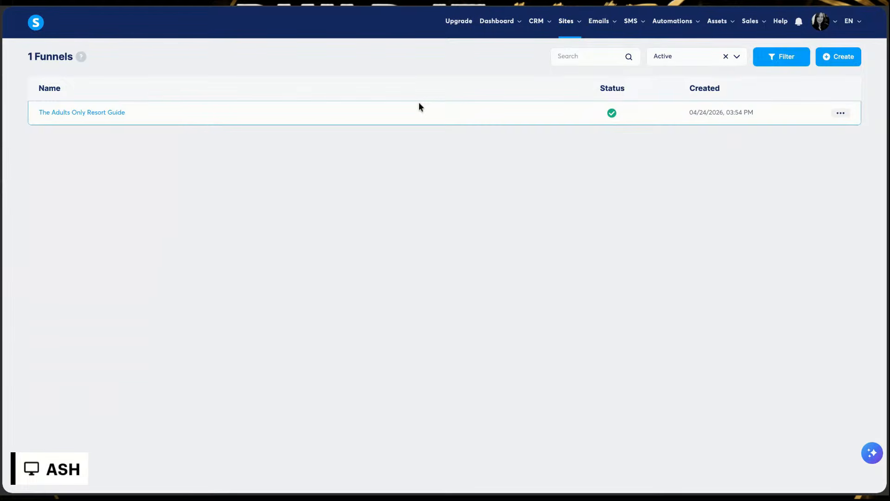
click(715, 9)
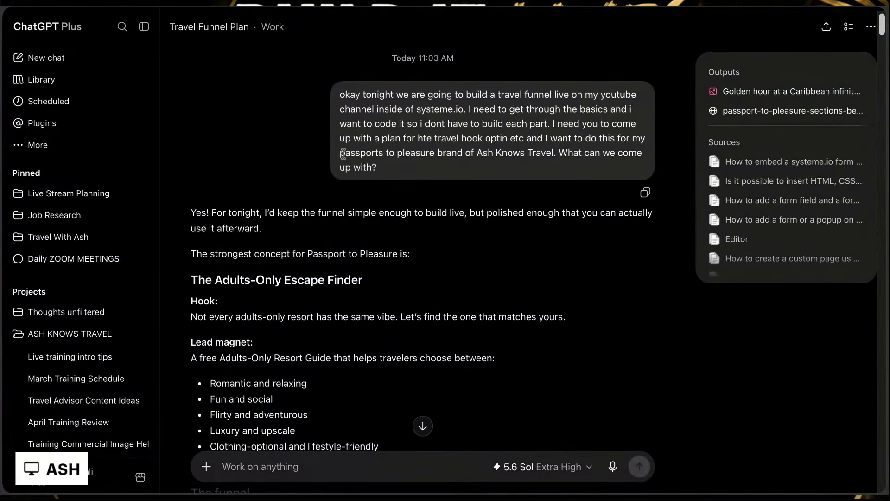
Step: Review the funnel plan, preview passport-to-pleasure-funnel-page.html and examine its headline, opt-in form and vacation-style sections
scroll(344, 152, down, 8)
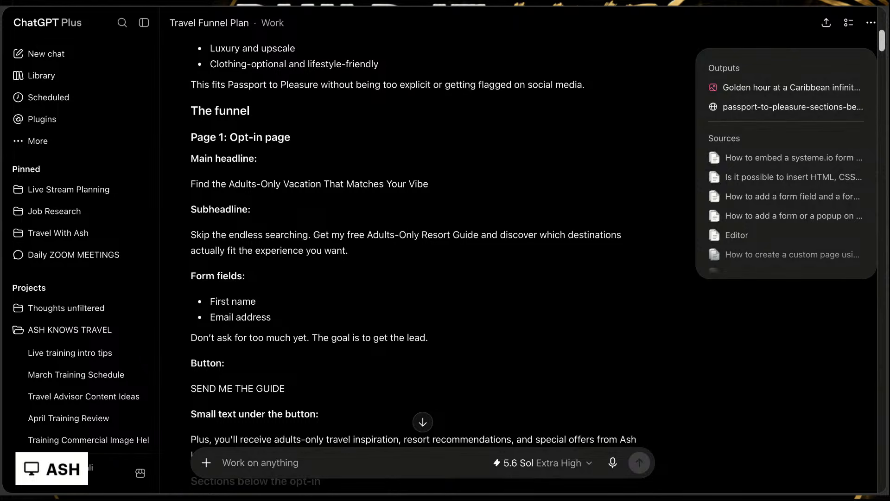
scroll(418, 264, down, 6)
scroll(418, 264, down, 12)
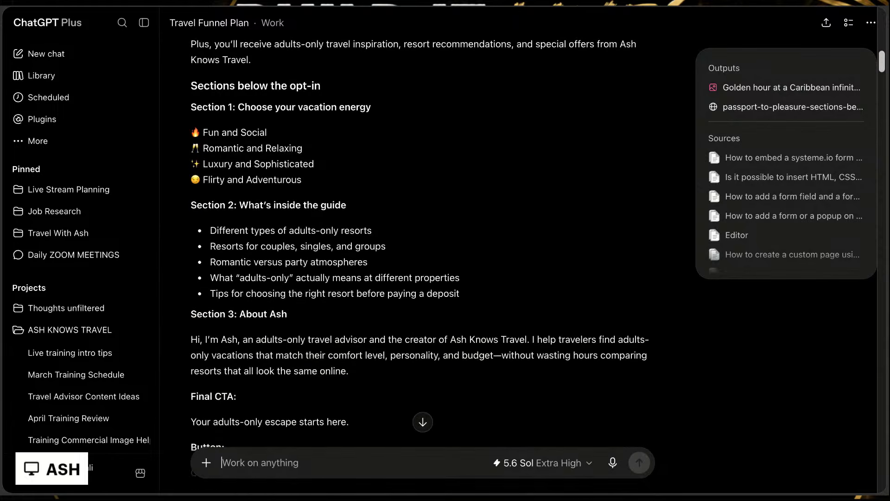
scroll(419, 264, down, 20)
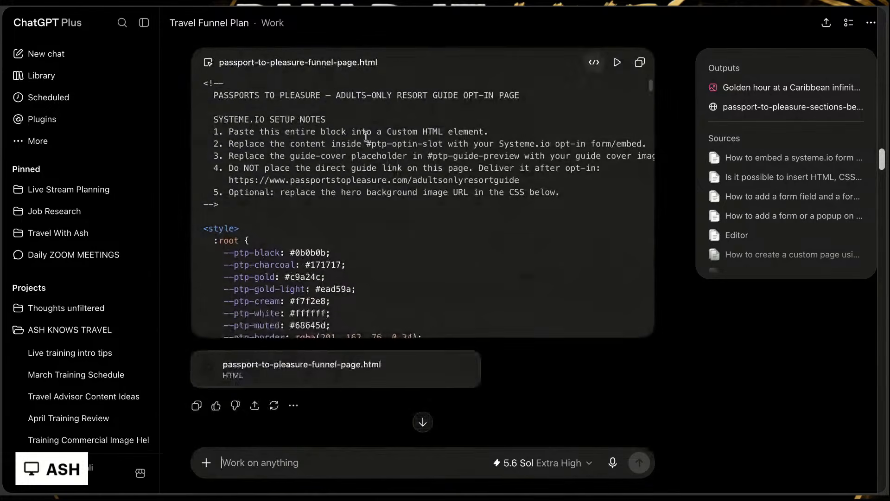
click(617, 62)
scroll(555, 181, down, 3)
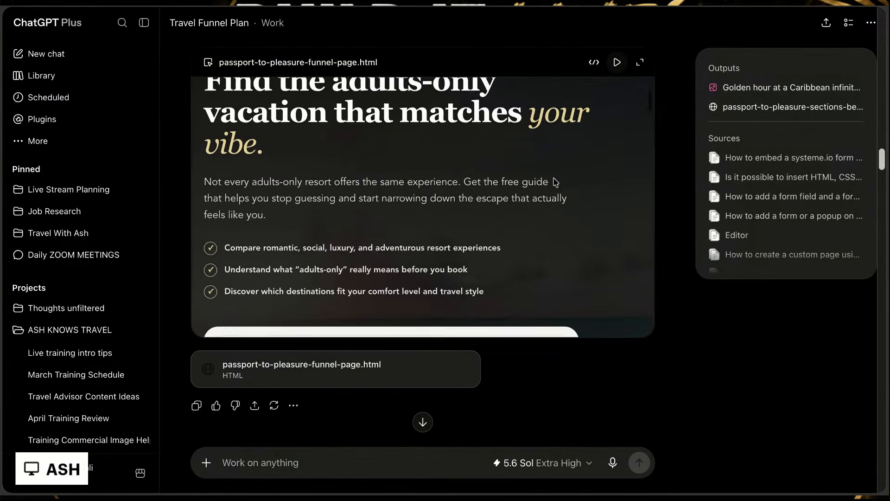
scroll(423, 206, down, 5)
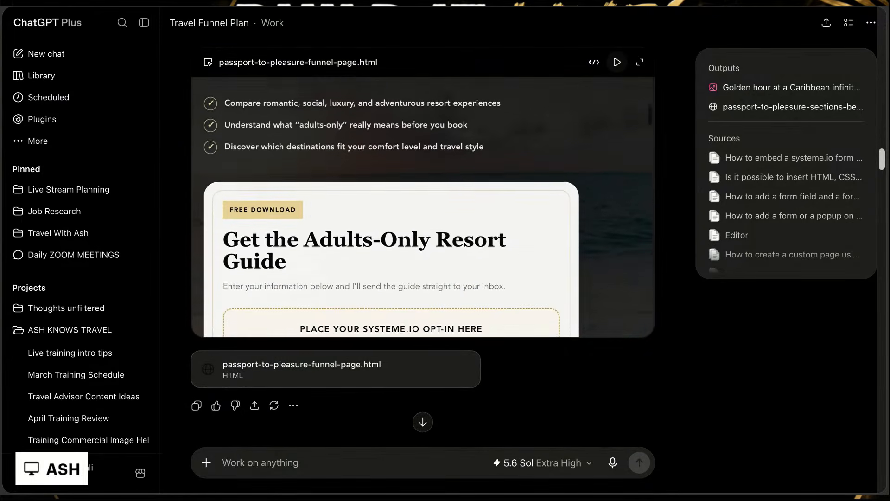
scroll(423, 206, down, 2)
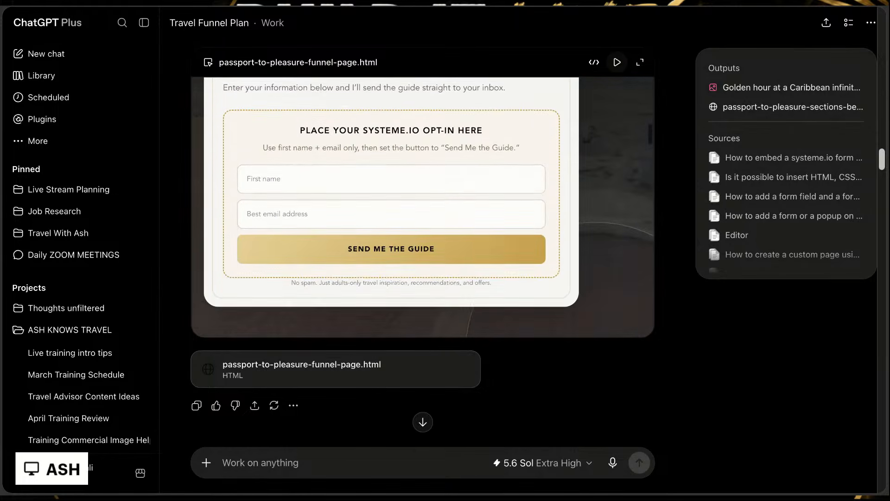
scroll(423, 207, down, 3)
scroll(423, 206, down, 7)
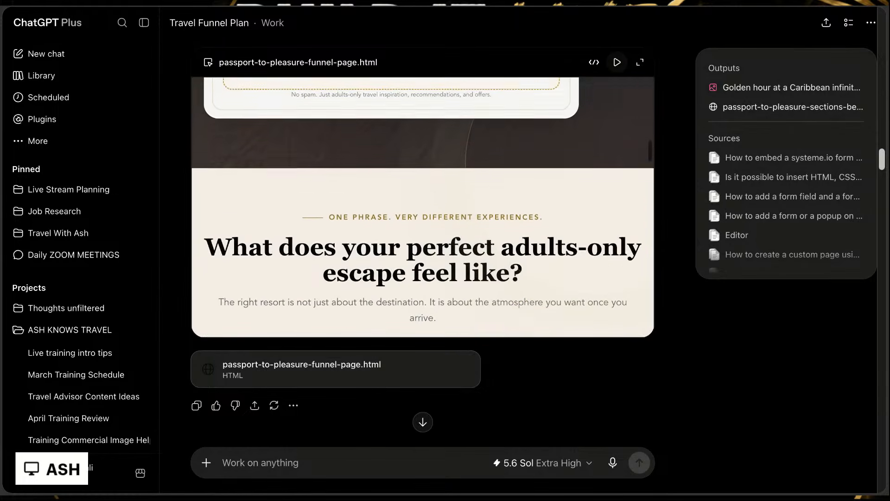
scroll(423, 207, down, 3)
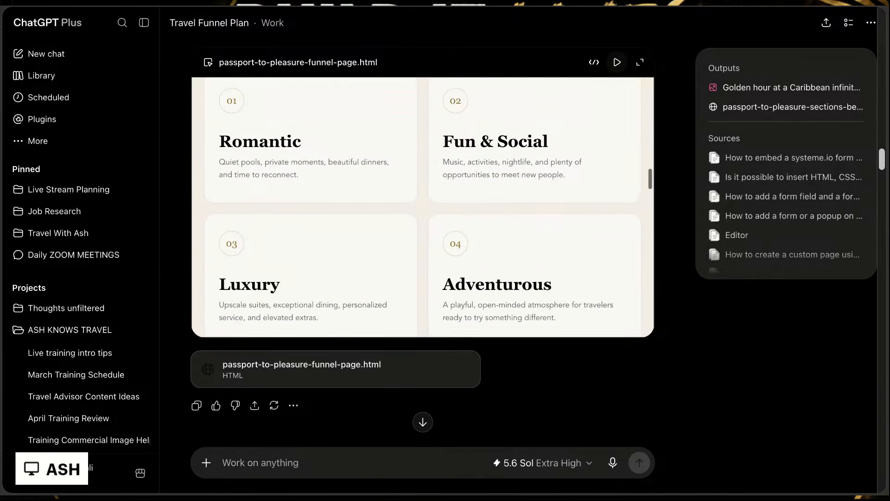
Step: Review the first-page coding request and the opening funnel plan prompt and concept in the ChatGPT conversation
scroll(423, 207, up, 20)
scroll(609, 142, up, 20)
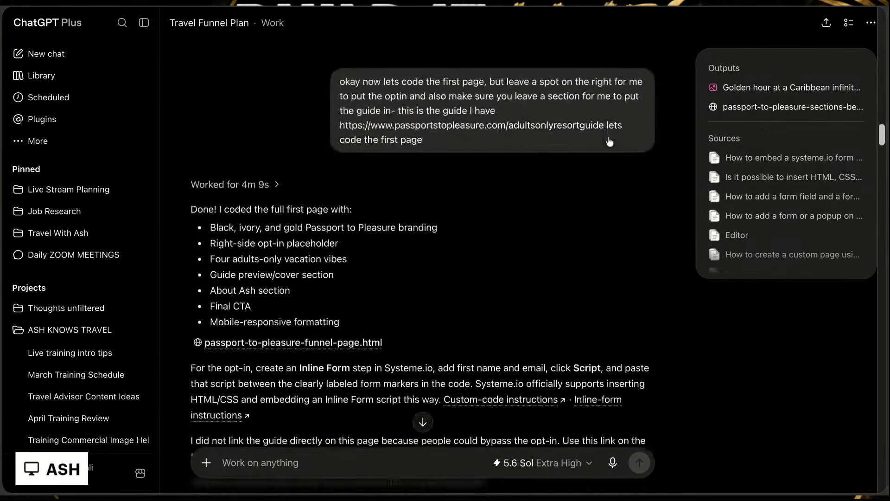
scroll(610, 142, up, 4)
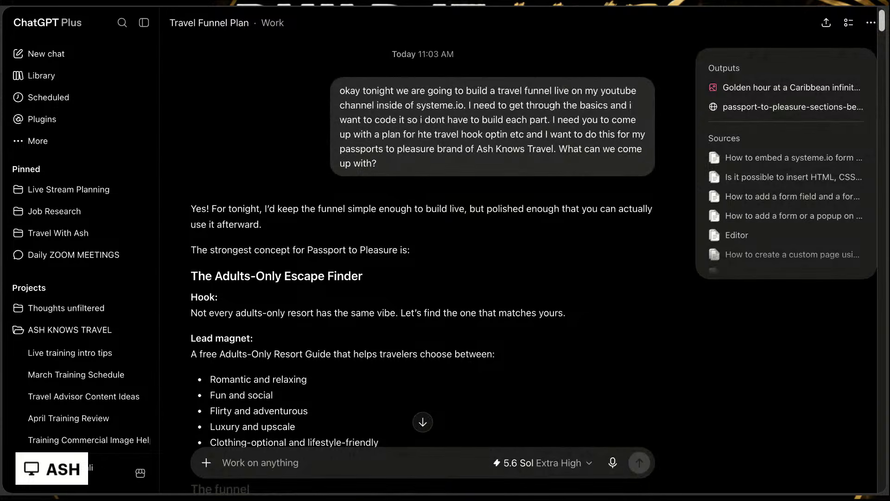
Step: Switch to systeme.io and start a new funnel, naming it "The Adults-Only Escape Finder" with the concept title copied from the ChatGPT plan
key(ctrl+Tab)
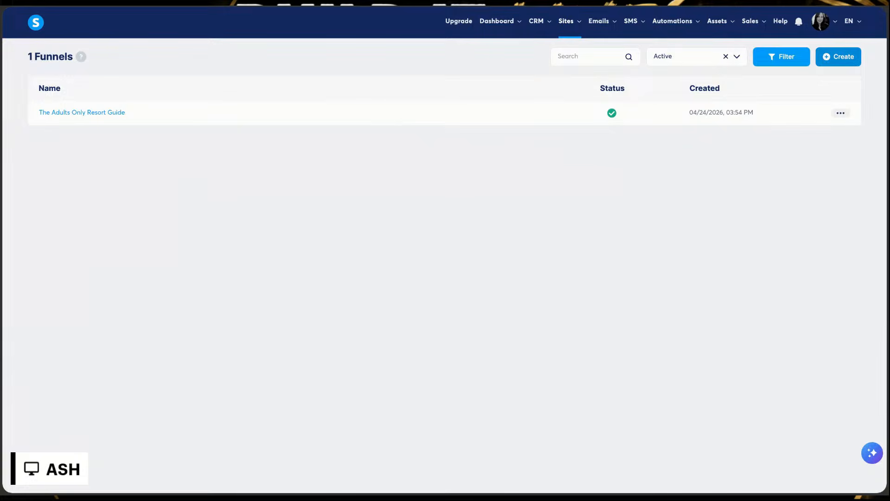
click(838, 57)
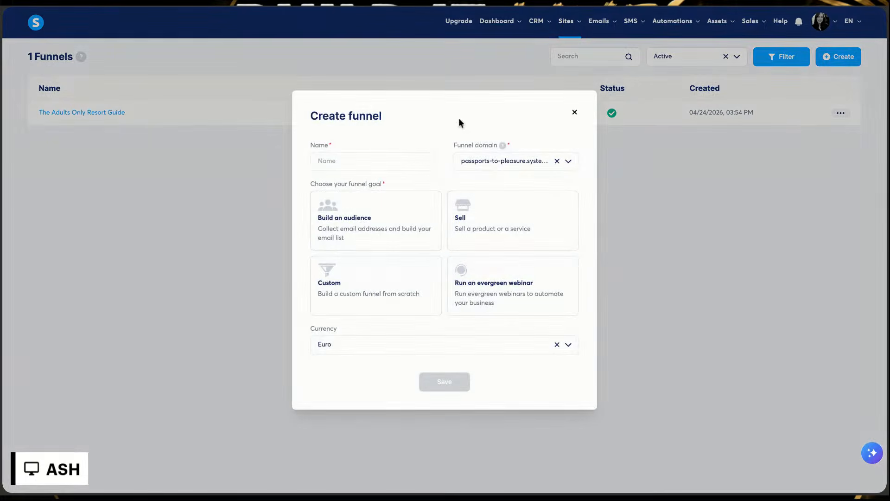
click(180, 6)
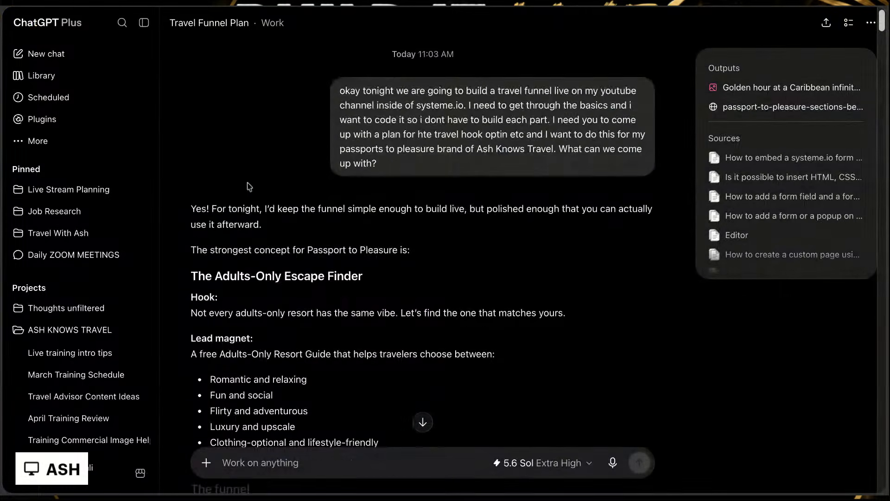
scroll(249, 187, down, 2)
triple_click(382, 191)
key(ctrl+c)
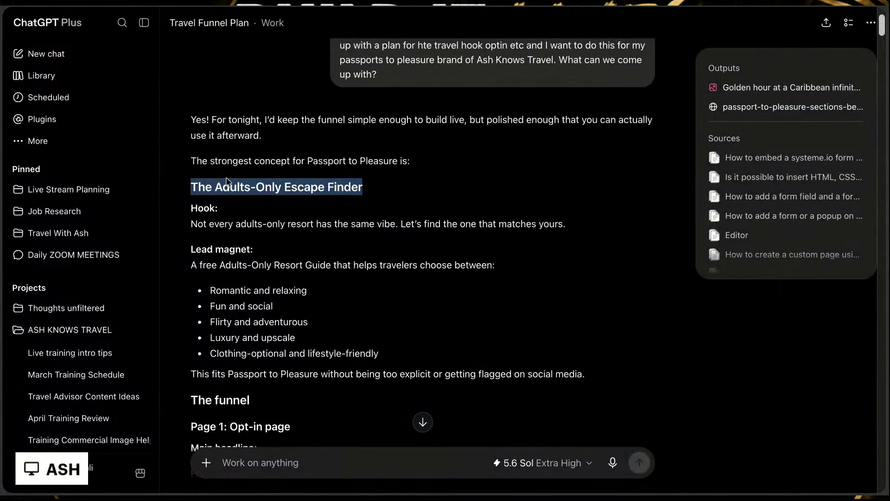
click(266, 7)
click(327, 163)
key(ctrl+v)
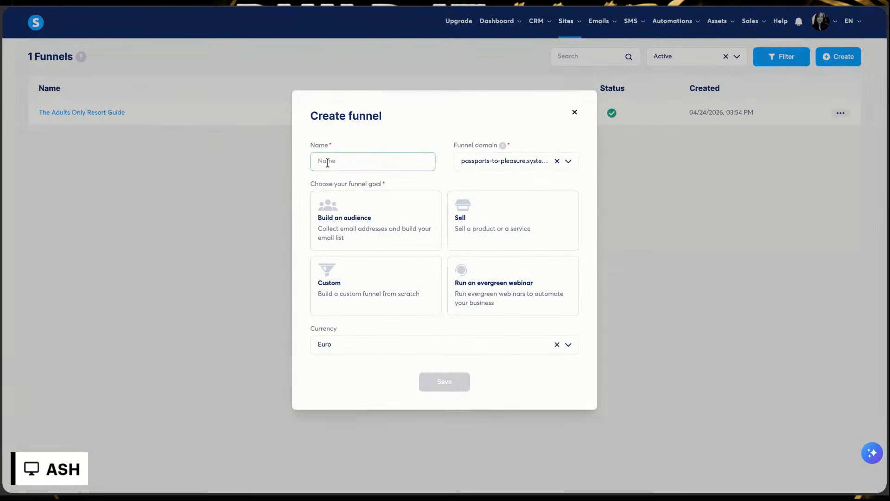
click(453, 125)
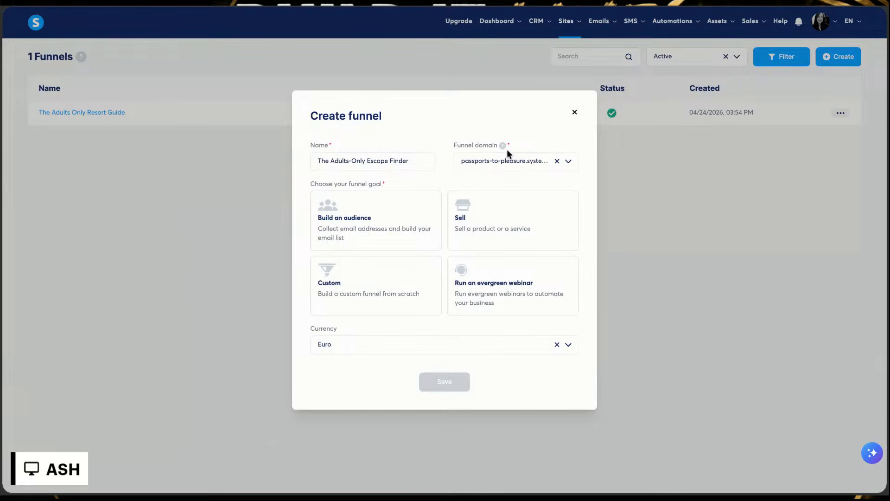
click(568, 162)
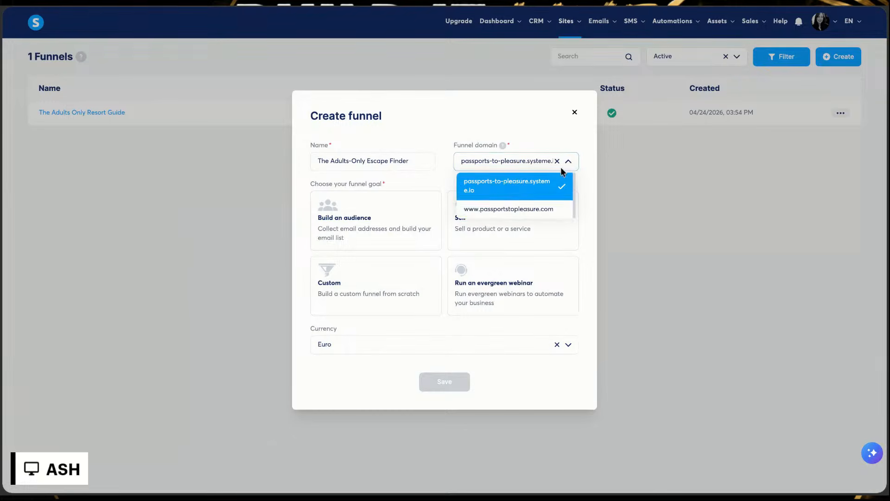
click(521, 210)
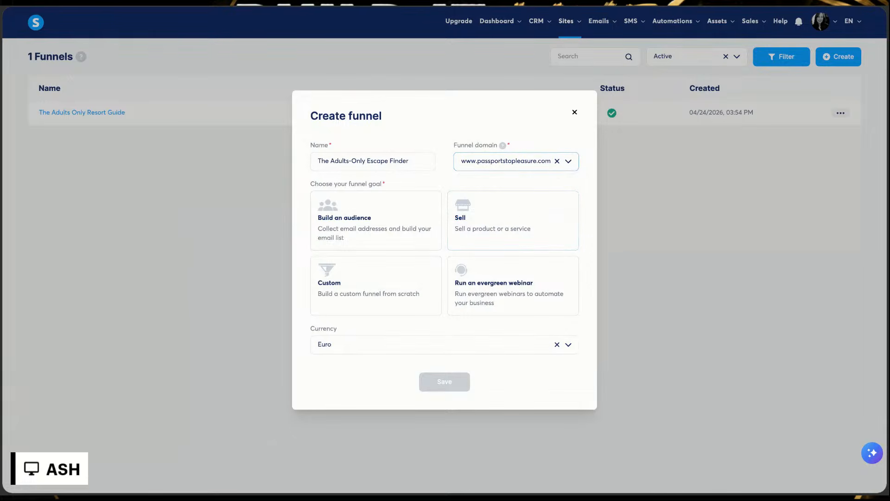
click(568, 163)
click(527, 127)
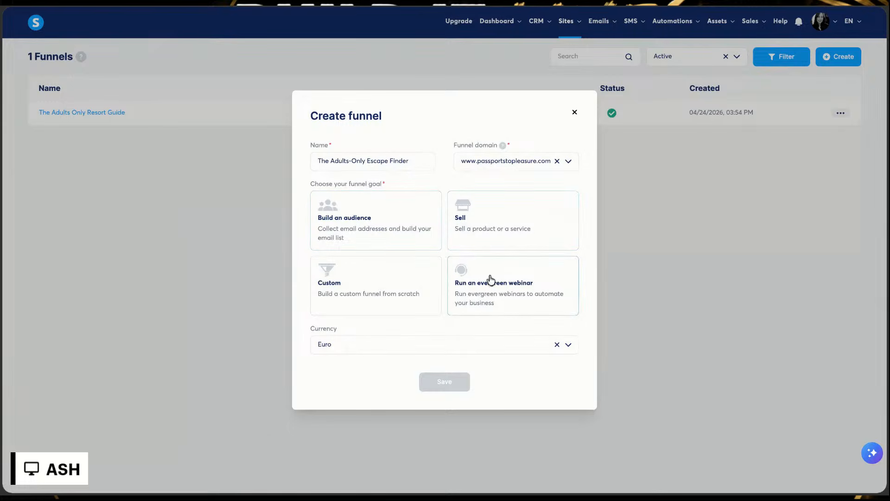
click(342, 285)
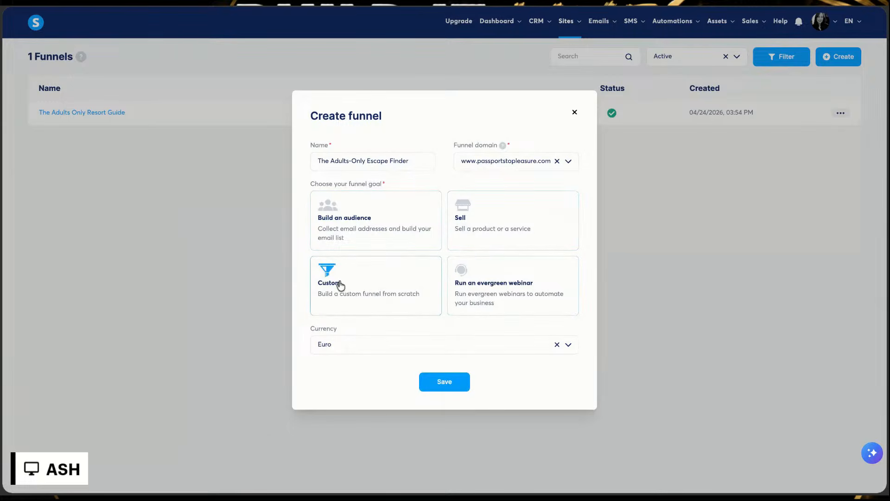
click(441, 385)
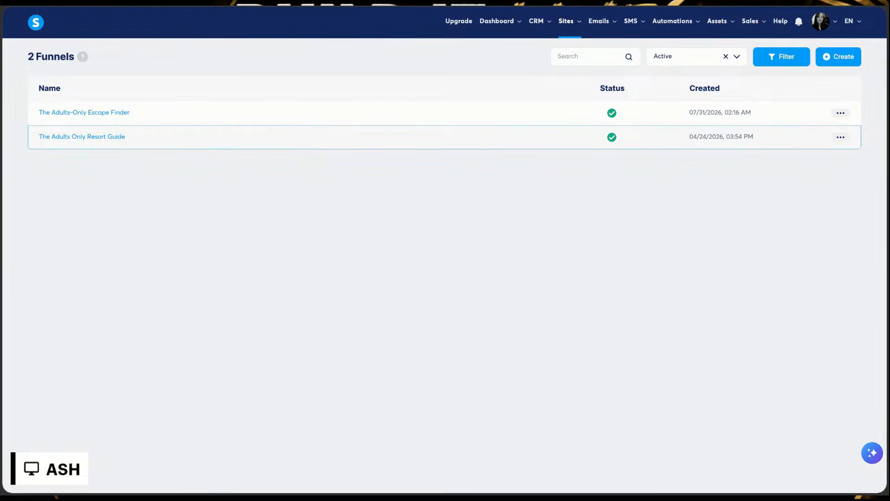
Step: In The Adults-Only Escape Finder funnel, create an opt-in page step with the same name, starting from scratch
click(840, 113)
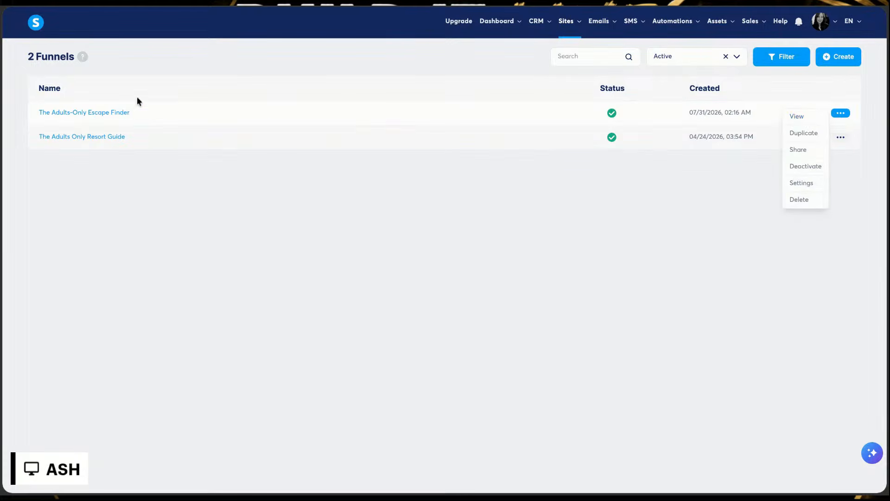
click(90, 112)
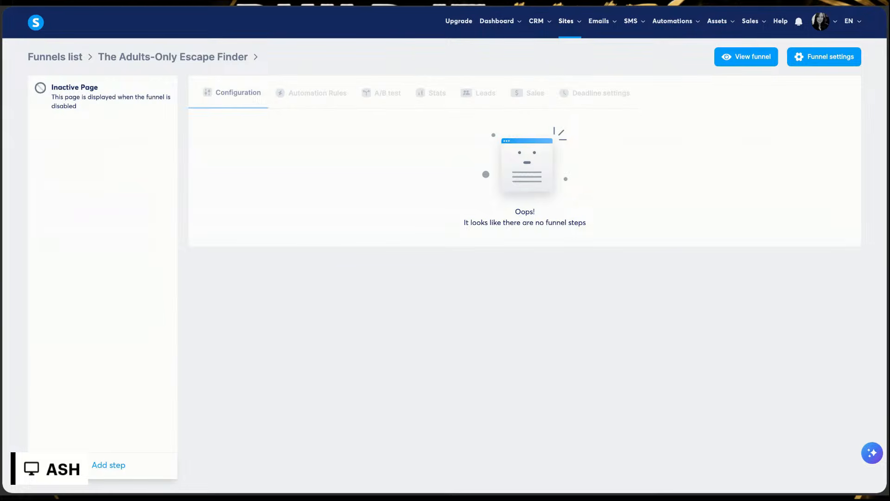
click(101, 467)
click(353, 223)
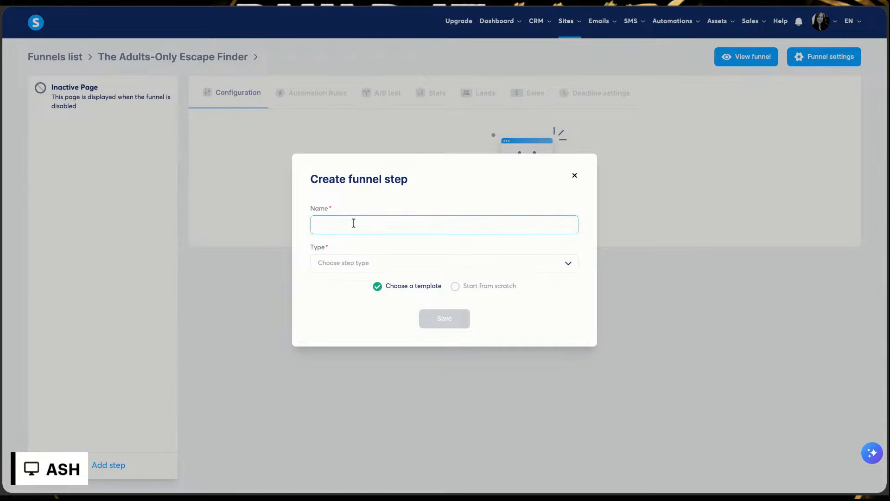
key(ctrl+v)
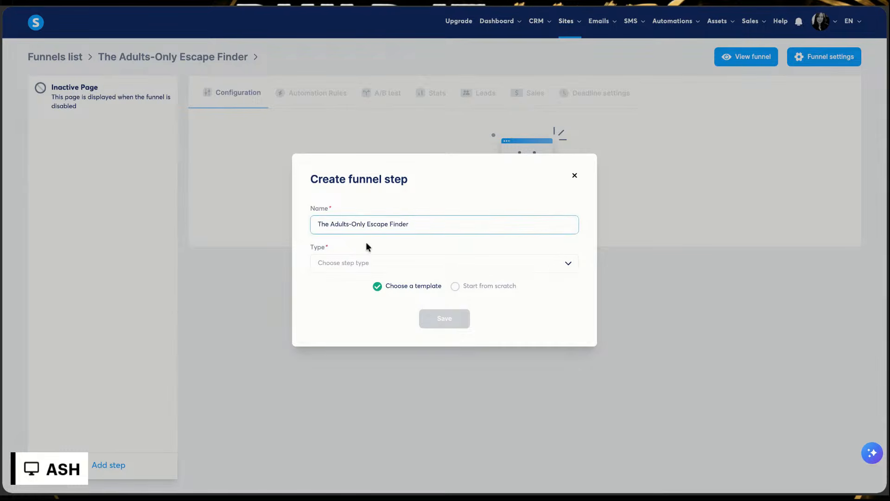
click(396, 270)
scroll(398, 316, down, 3)
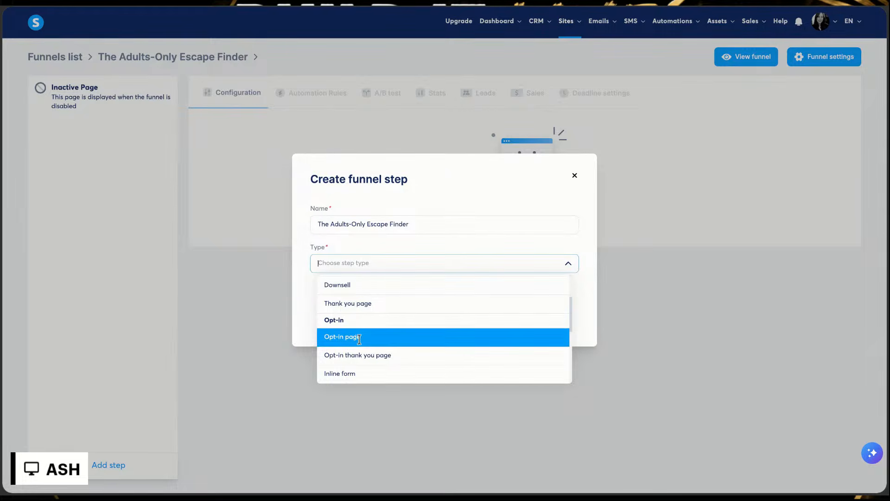
click(345, 338)
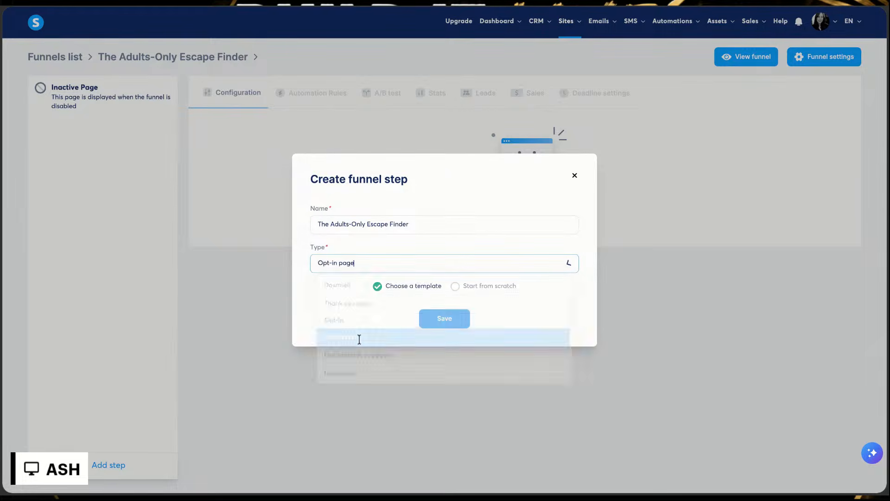
click(458, 287)
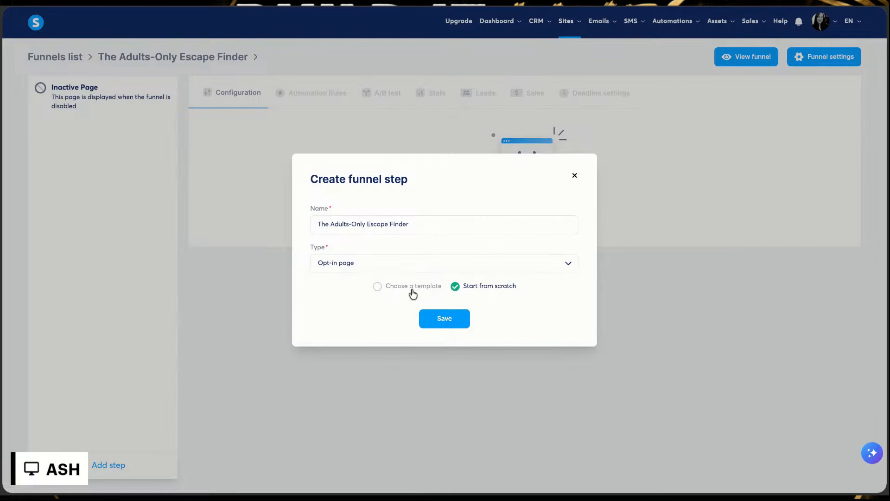
click(453, 320)
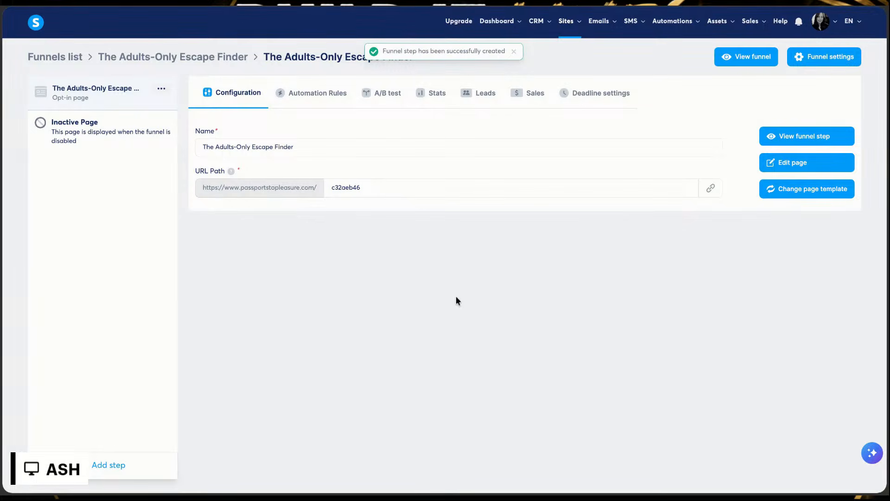
Step: Try to use "The Adults-Only Escape Finder" as the opt-in page's URL path and remove its invalid characters
triple_click(413, 192)
key(BackSpace)
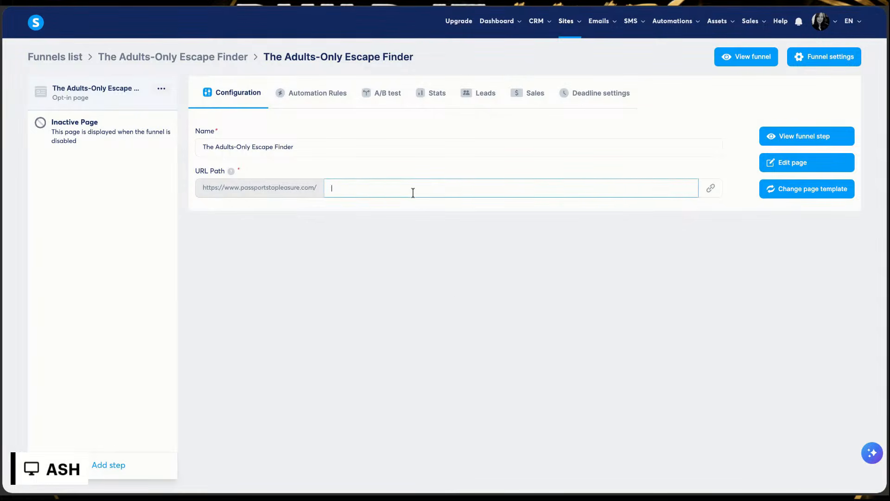
key(ctrl+v)
click(407, 243)
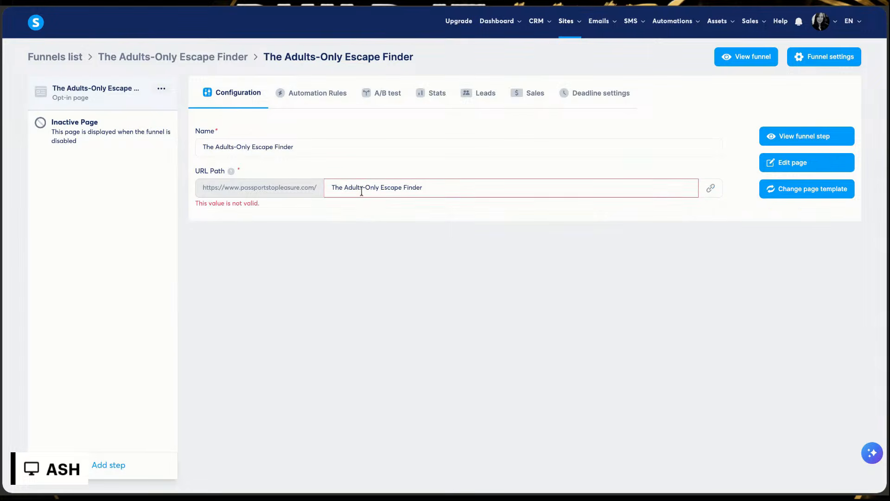
click(347, 188)
key(BackSpace)
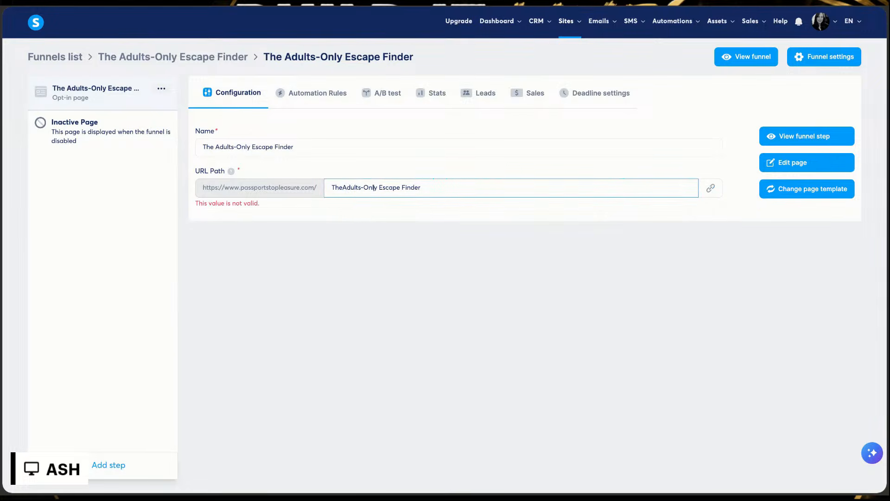
key(BackSpace)
click(400, 187)
Step: Set the opt-in page's URL path to "theadultsonlyescapefinder" and save it
key(BackSpace)
click(403, 254)
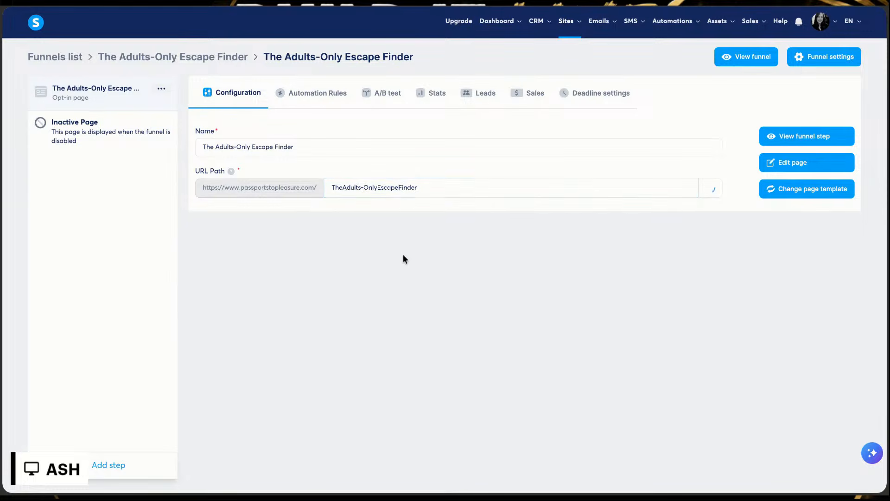
click(365, 188)
key(Home)
key(shift+End)
key(BackSpace)
text(theadultsonly)
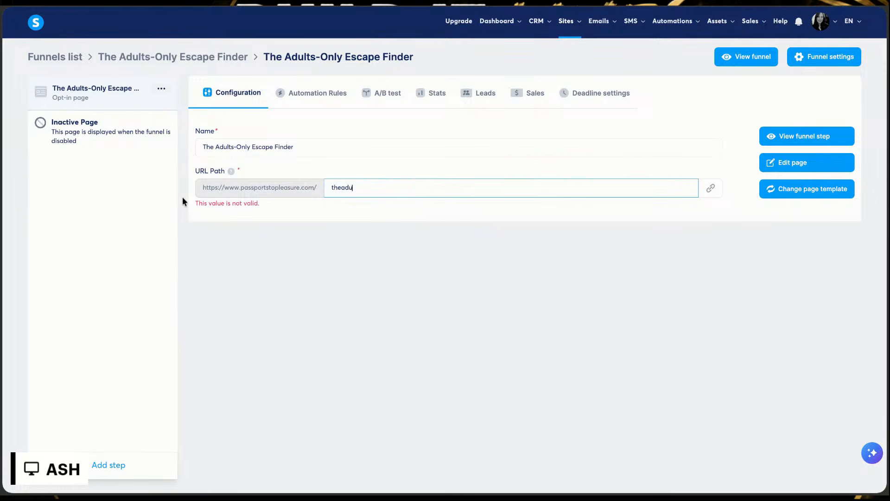
text(escapefinder)
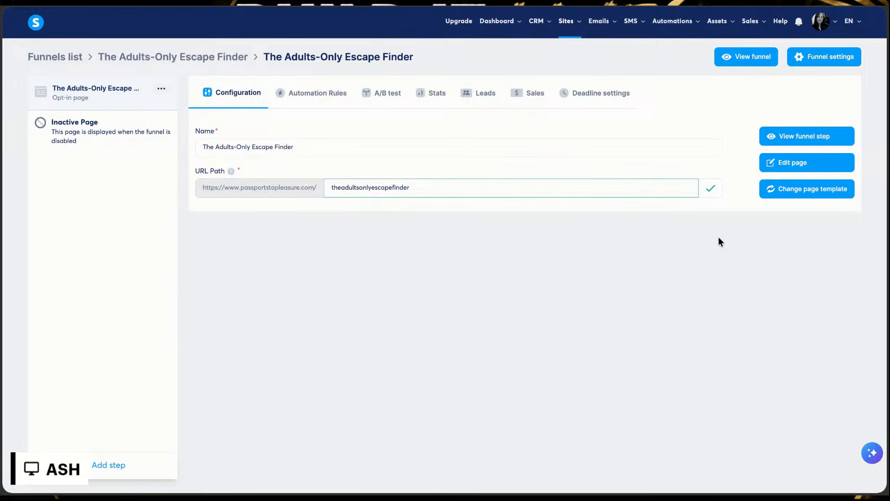
key(Return)
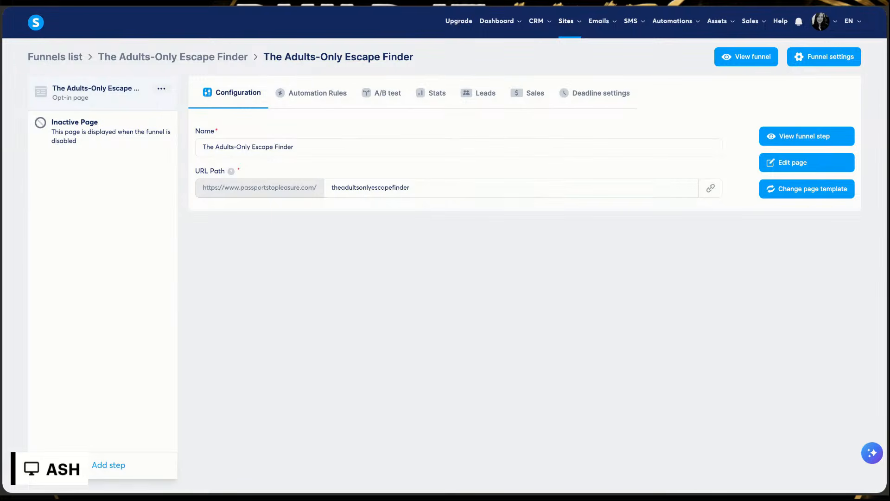
Step: Open the opt-in page in the page editor and place a Raw HTML element in the empty section
click(802, 170)
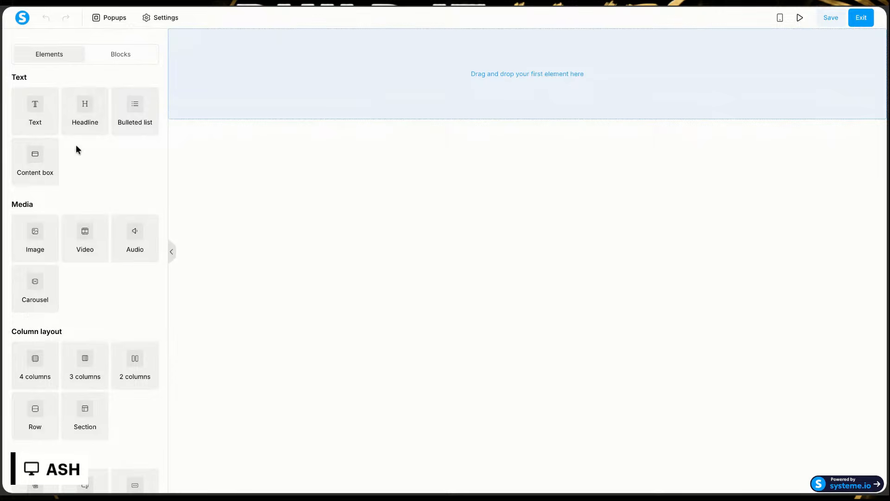
scroll(65, 279, down, 3)
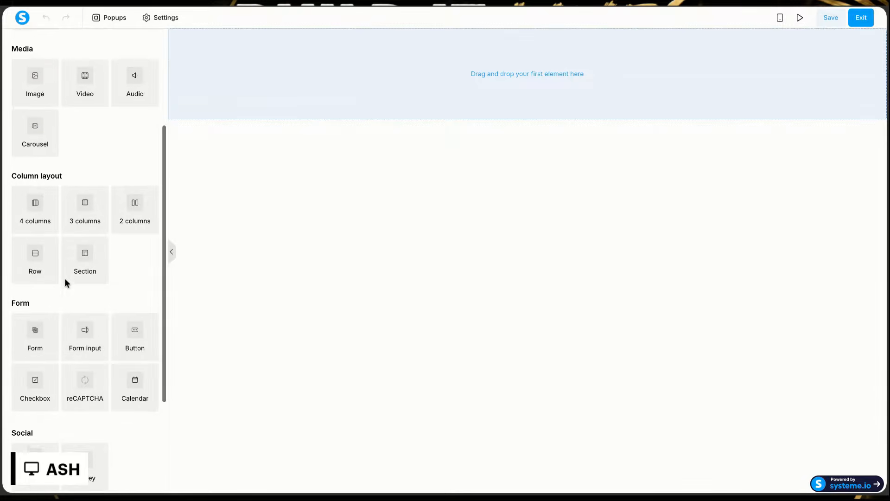
scroll(65, 280, down, 3)
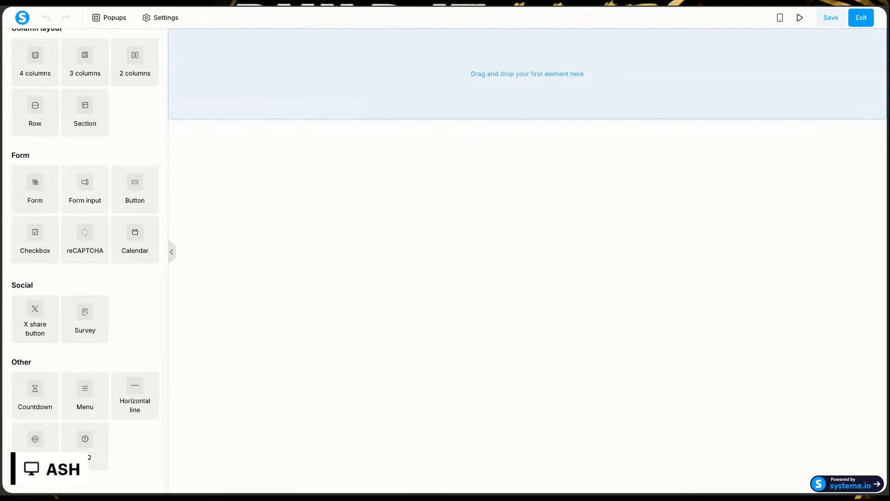
scroll(84, 260, up, 6)
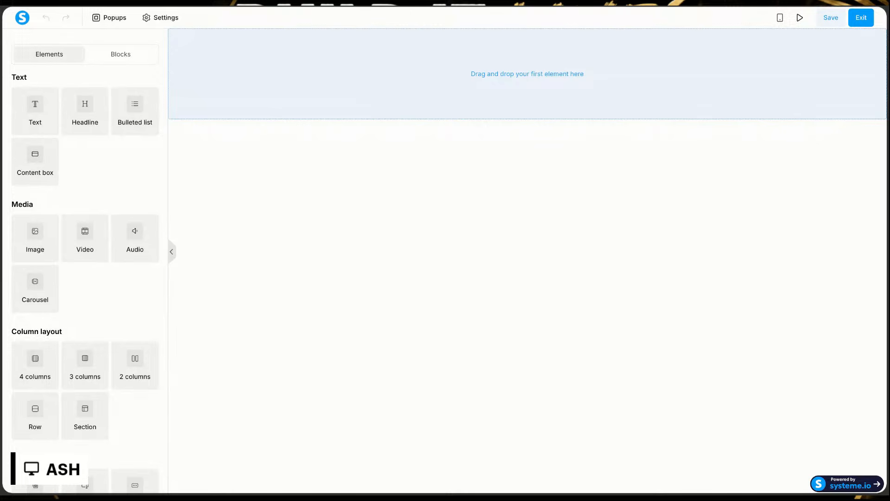
scroll(85, 259, down, 3)
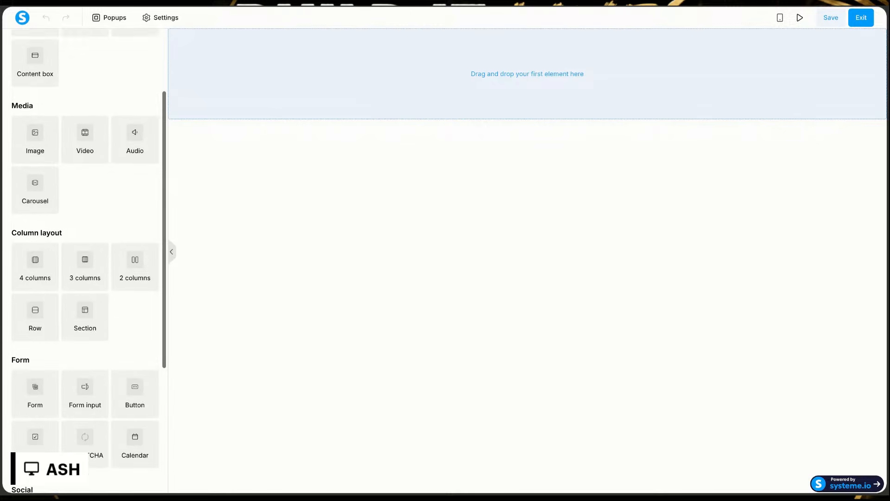
scroll(83, 259, down, 2)
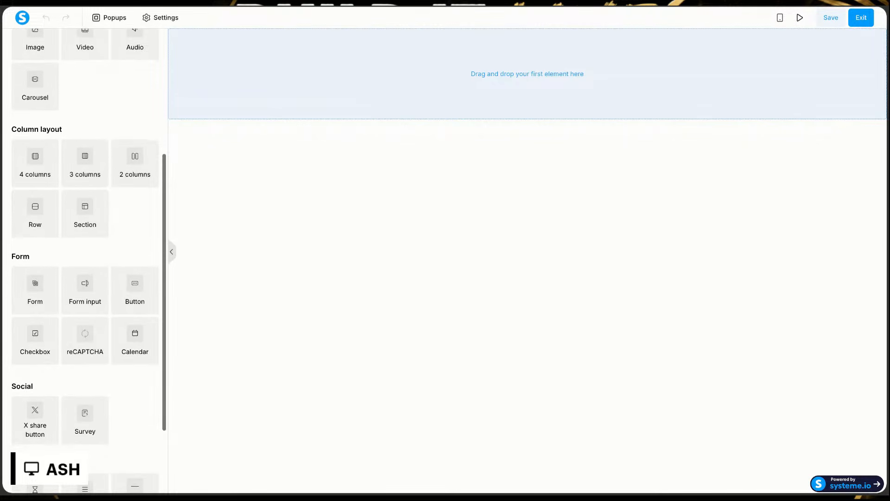
scroll(42, 398, down, 2)
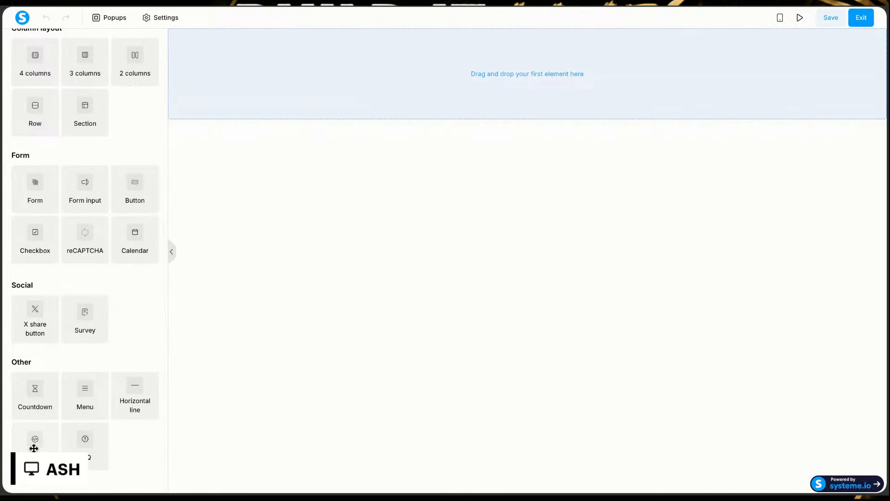
drag(35, 441, 524, 76)
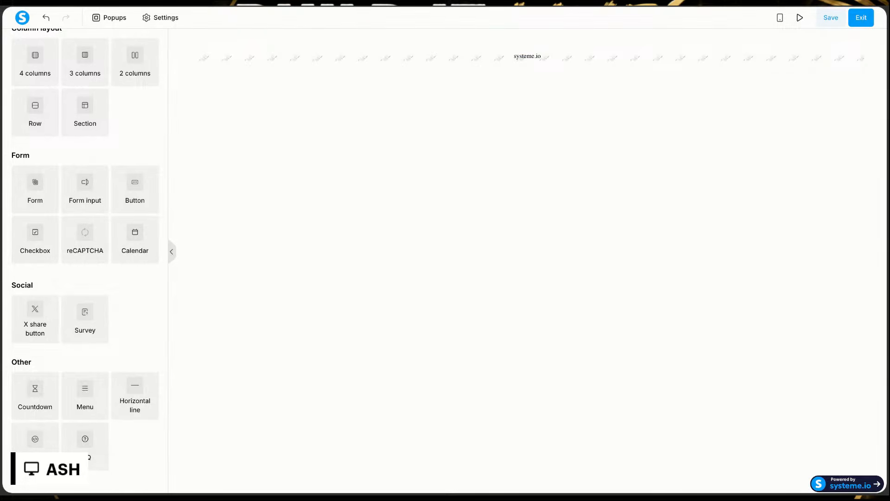
Step: Open the placed Raw HTML element's code for editing
click(448, 62)
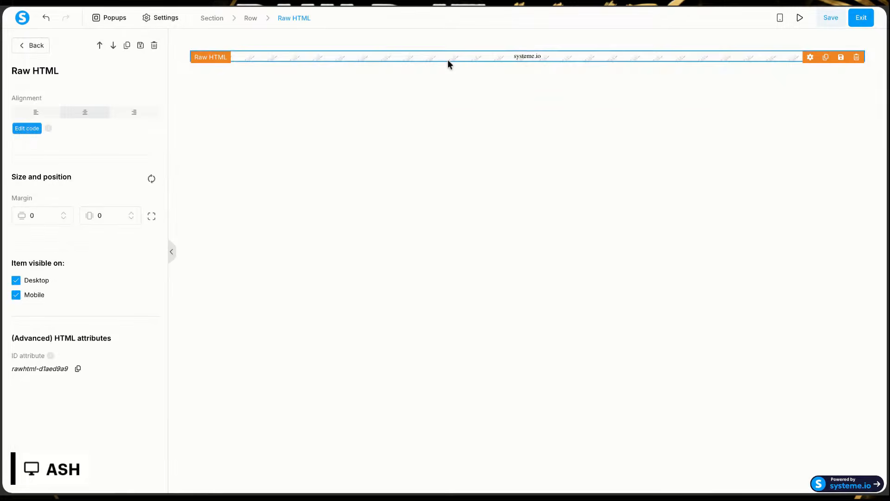
click(27, 129)
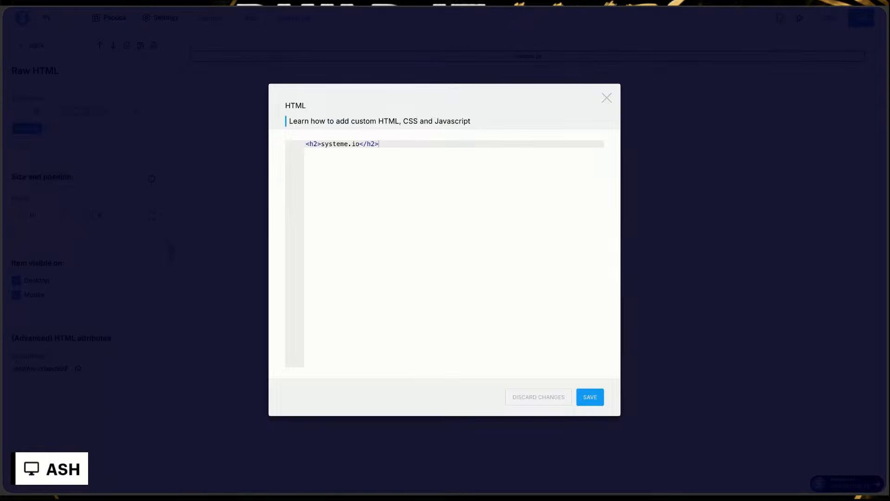
Step: Switch to ChatGPT and review the Adults-Only Escape Finder plan, from the hook and lead magnet through the opt-in page's final call to action
click(91, 1)
scroll(388, 138, up, 3)
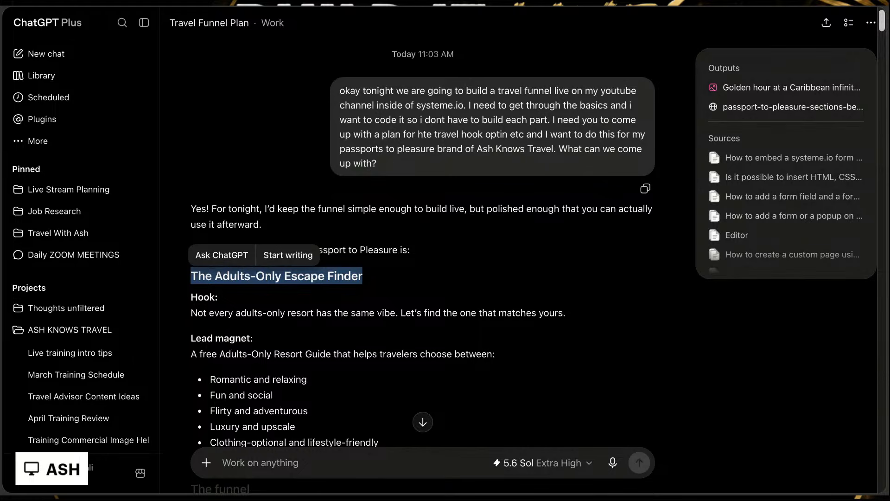
click(547, 333)
scroll(547, 333, down, 4)
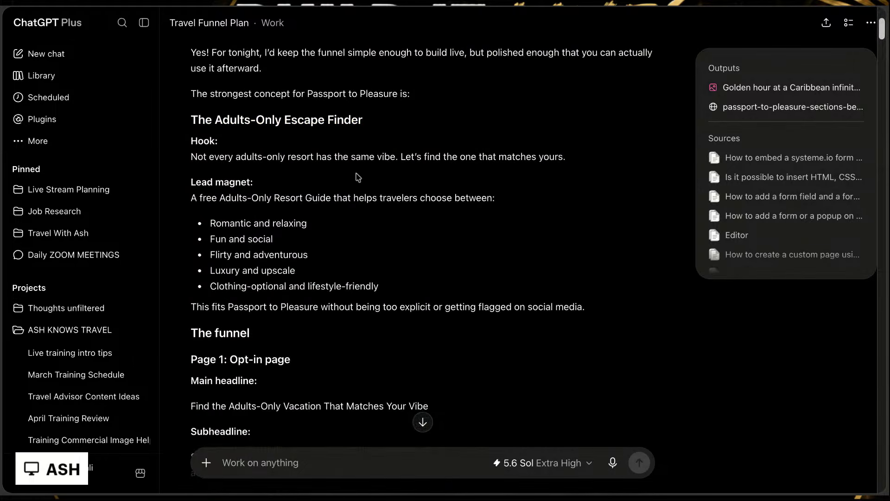
scroll(357, 177, down, 2)
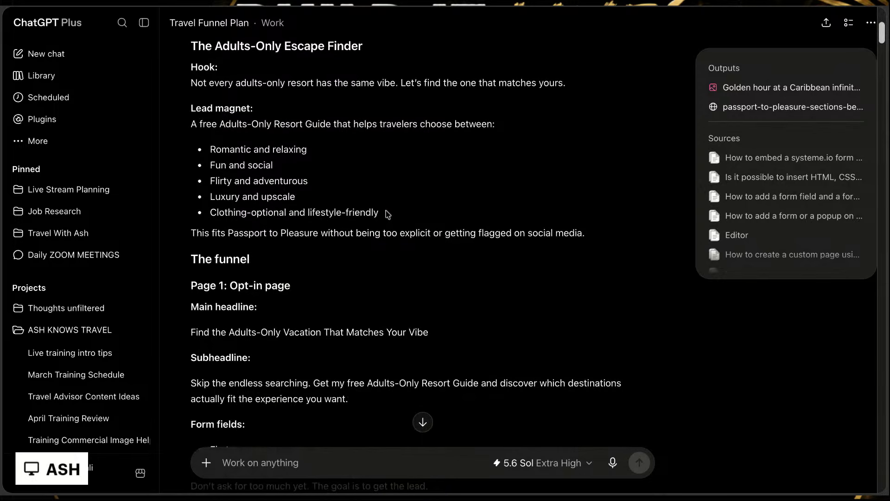
scroll(455, 285, down, 2)
scroll(454, 285, down, 2)
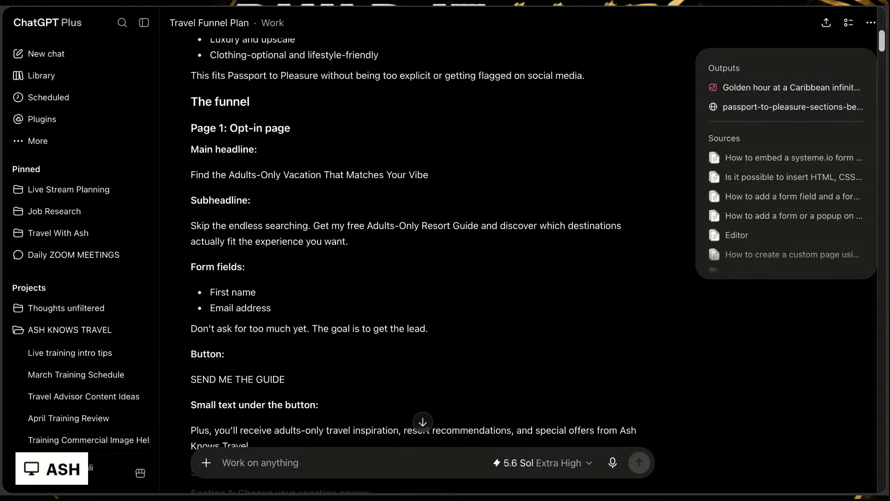
scroll(414, 250, down, 1)
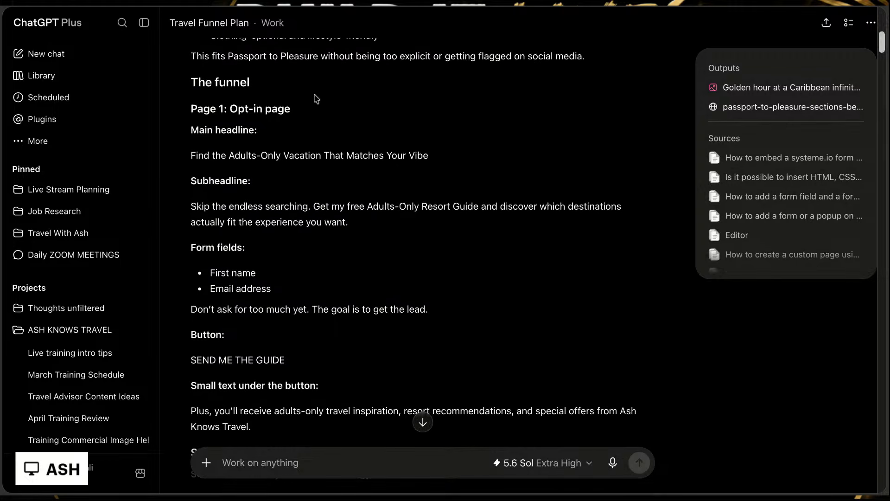
scroll(229, 240, down, 3)
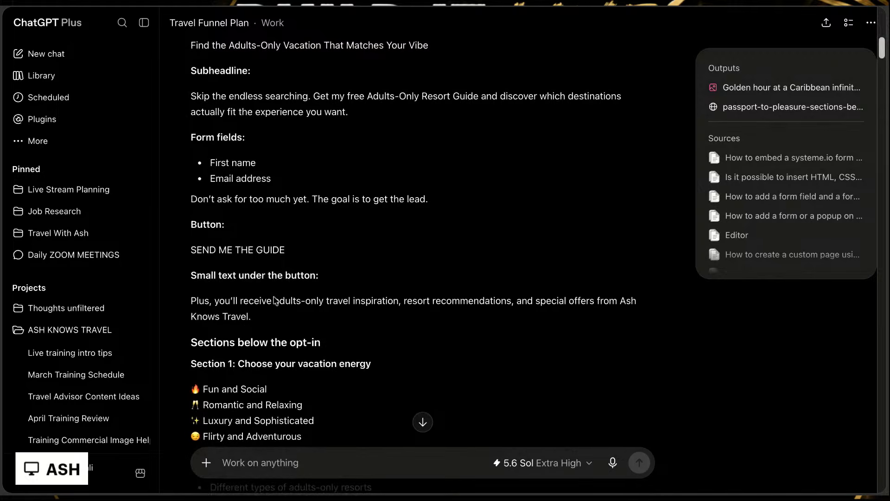
scroll(357, 314, down, 4)
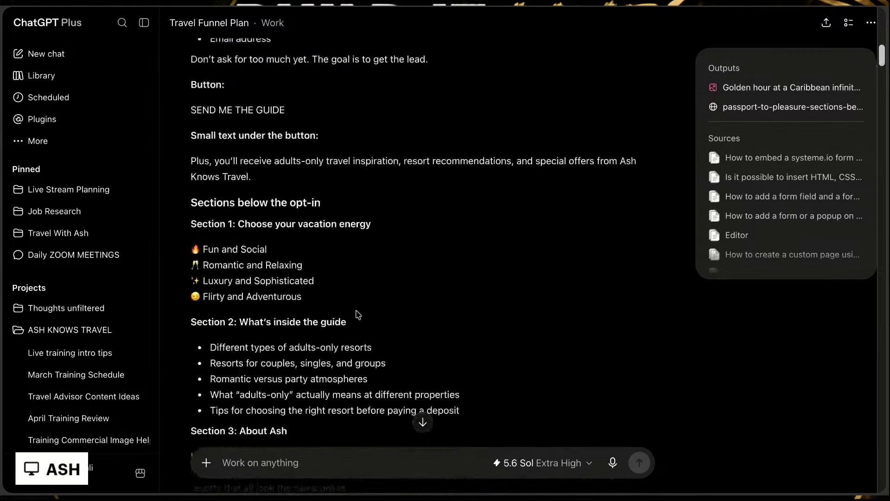
scroll(382, 301, down, 3)
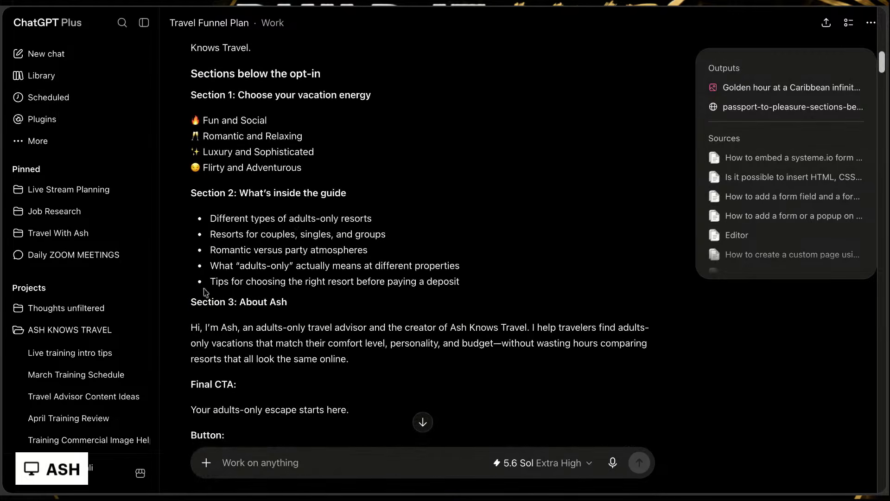
scroll(355, 307, down, 3)
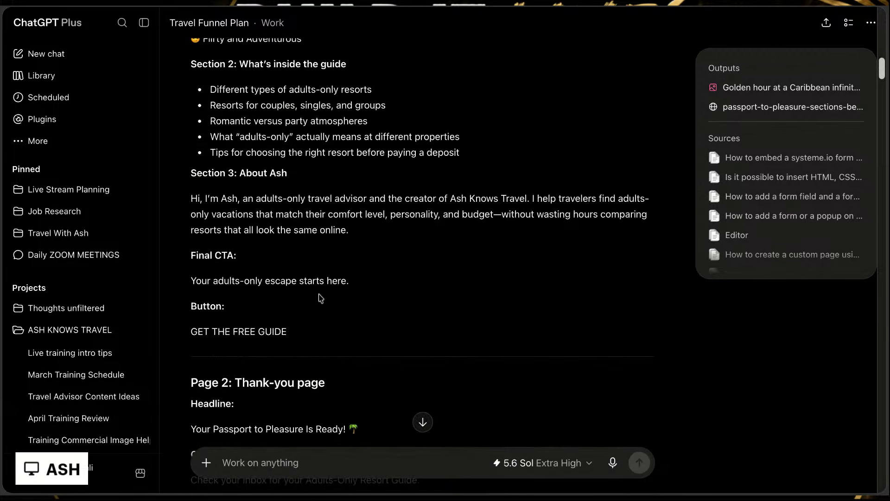
scroll(320, 298, down, 1)
scroll(320, 297, up, 2)
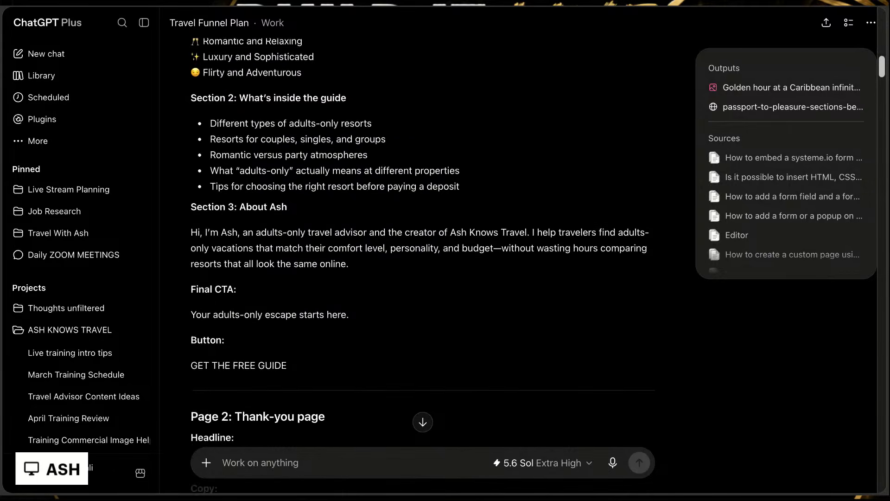
Step: Recheck the planned opt-in page copy, the sections below it and the email automation outline, continuing to the first-page coding request
scroll(422, 325, up, 9)
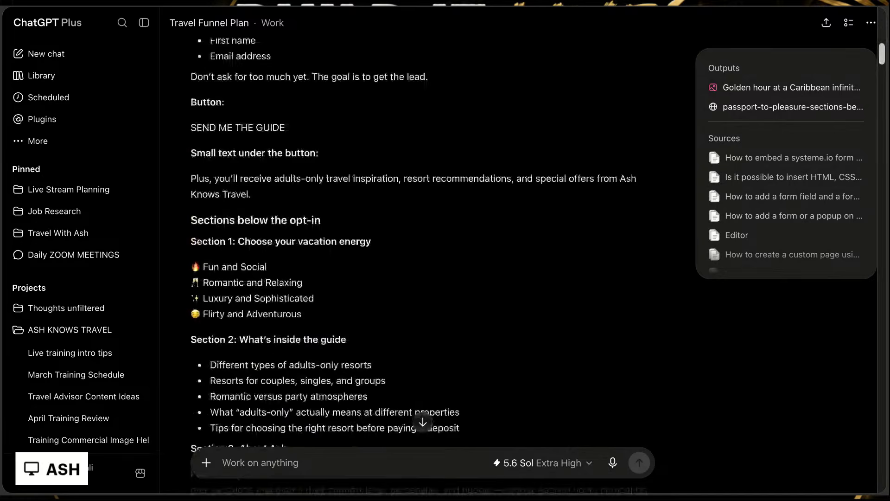
scroll(414, 266, up, 2)
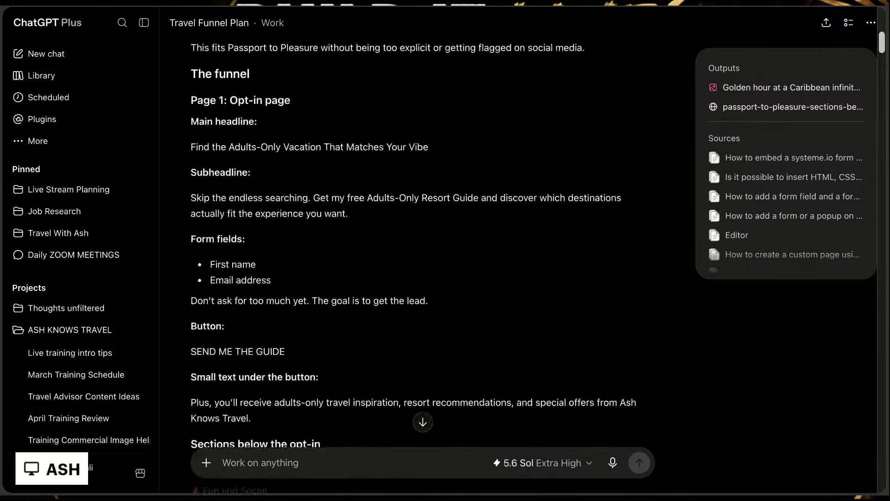
scroll(422, 259, down, 3)
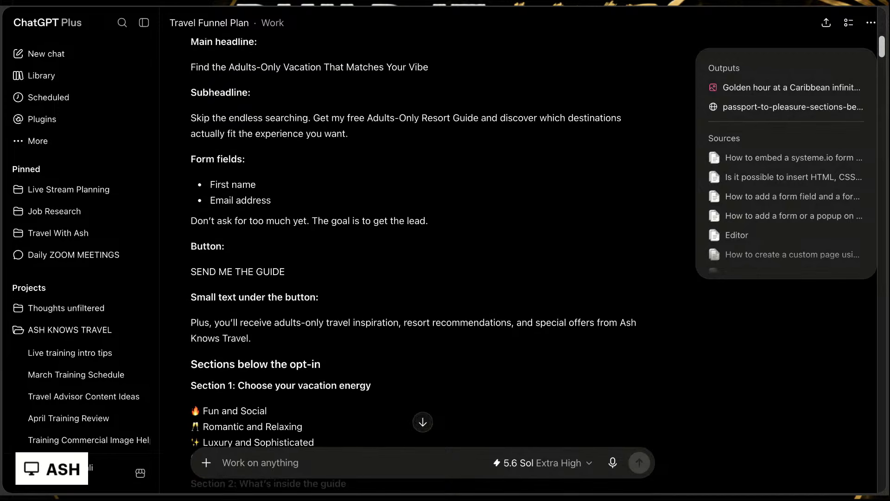
scroll(420, 274, down, 8)
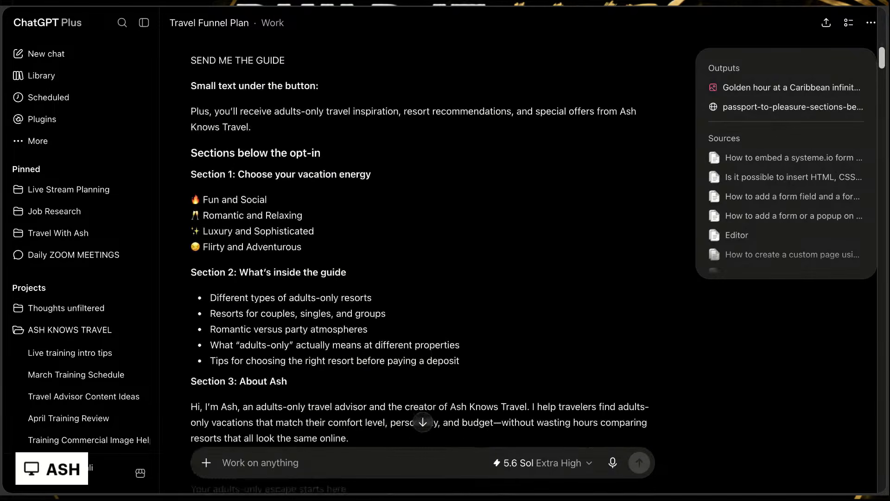
scroll(420, 274, down, 17)
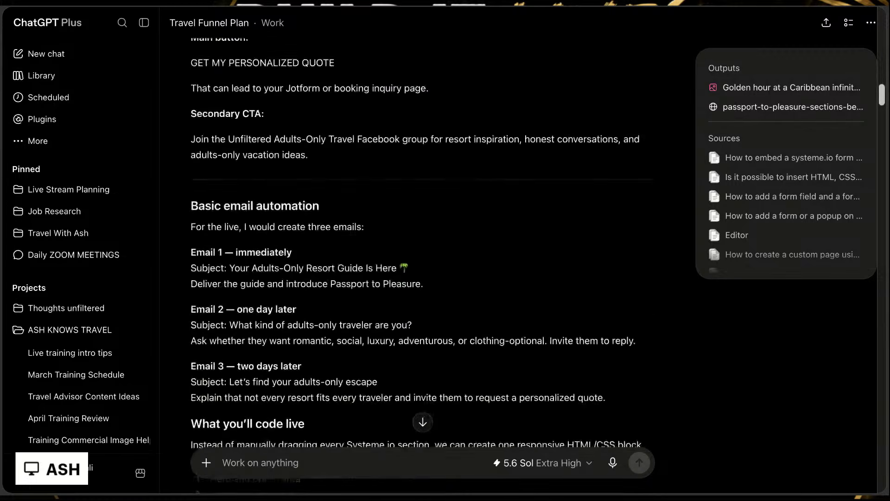
scroll(556, 183, down, 9)
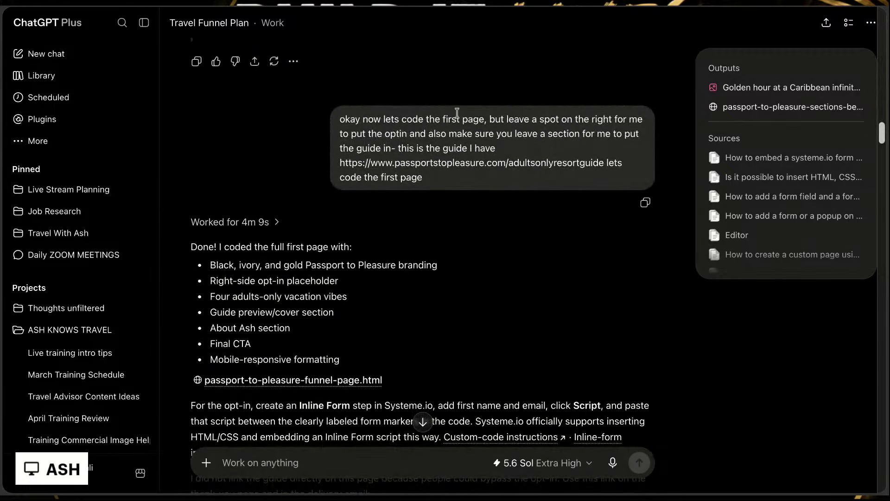
Step: Examine the request to code the first page with a right-side opt-in spot and a guide section, and the reply's feature list
drag(419, 123, 605, 134)
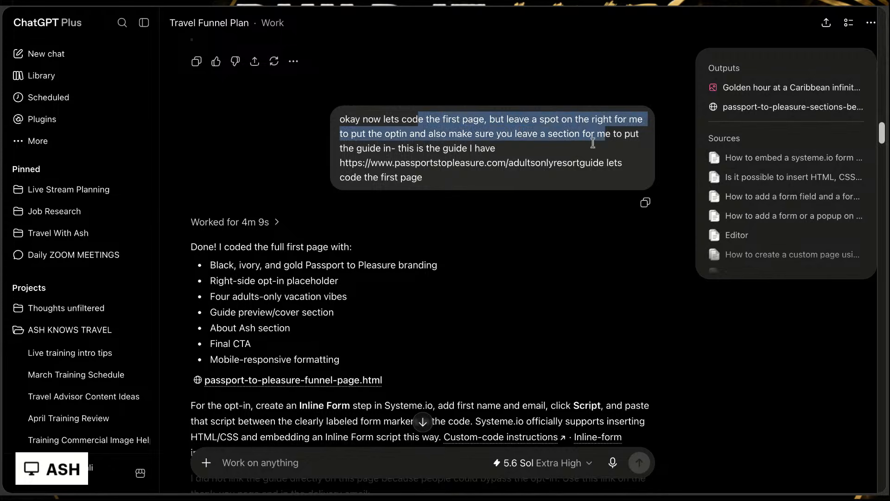
click(513, 250)
scroll(514, 250, down, 2)
scroll(513, 250, down, 3)
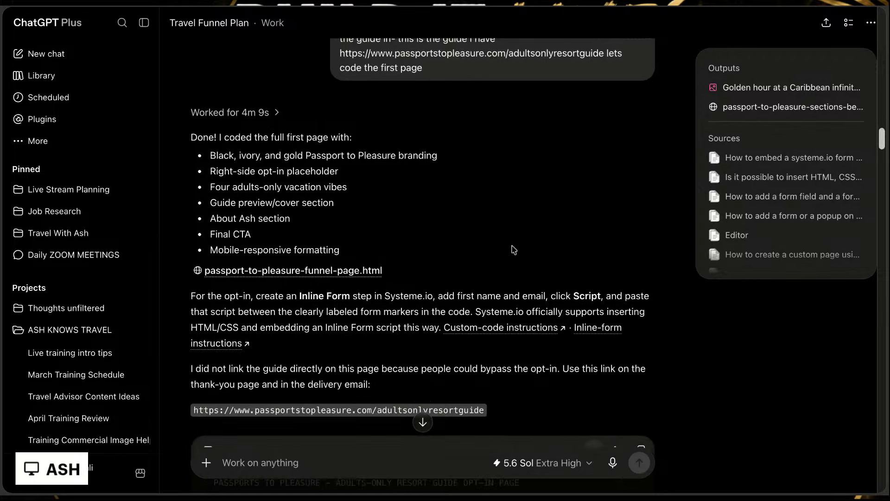
Step: Preview passport-to-pleasure-funnel-page.html and examine its opt-in form placeholder and the section beneath it
scroll(513, 249, down, 3)
click(617, 186)
scroll(512, 338, down, 5)
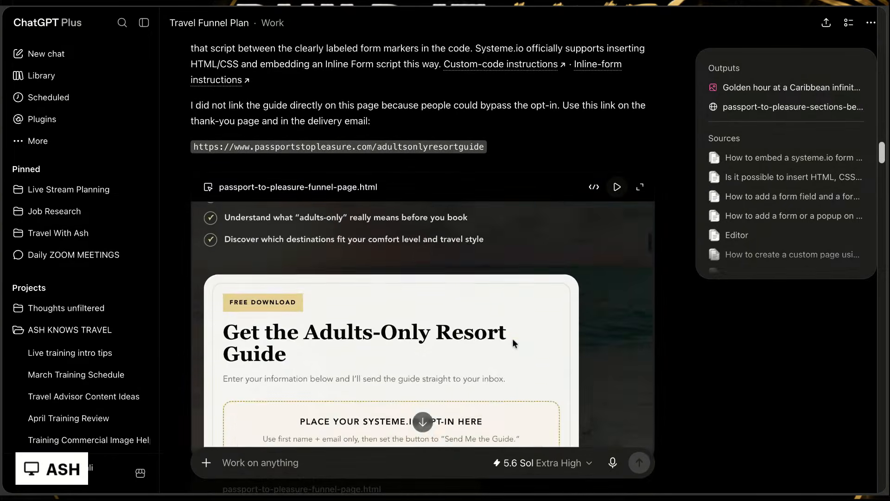
scroll(340, 382, down, 2)
scroll(340, 383, down, 1)
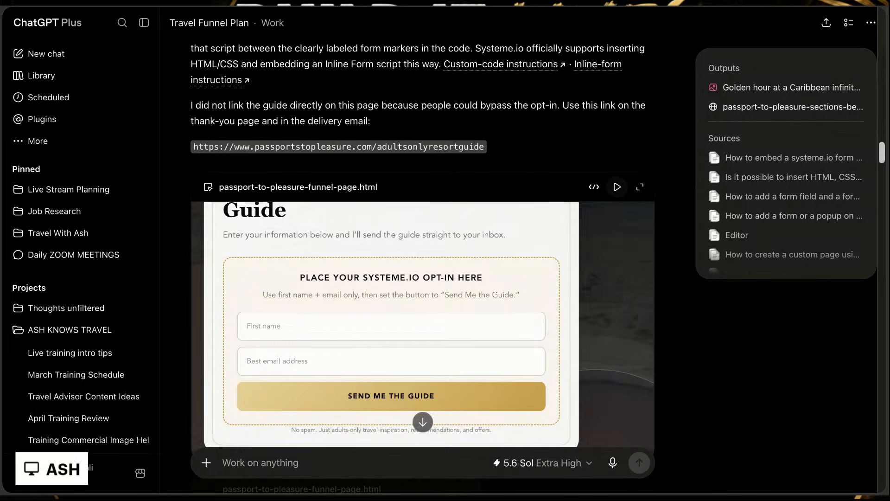
scroll(422, 324, down, 4)
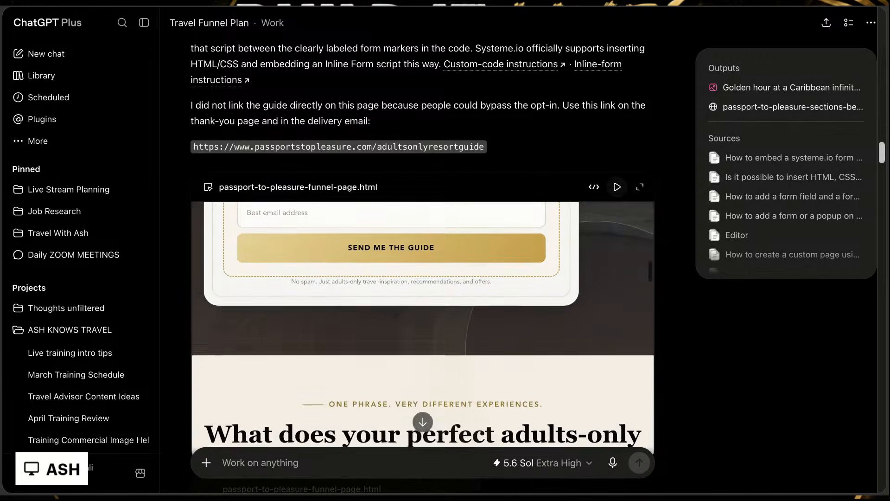
scroll(533, 120, down, 6)
Step: Review the Inline Form embedding instructions and the request for a picture-based opt-in section, and open the Desktop hero background preview
scroll(534, 120, down, 4)
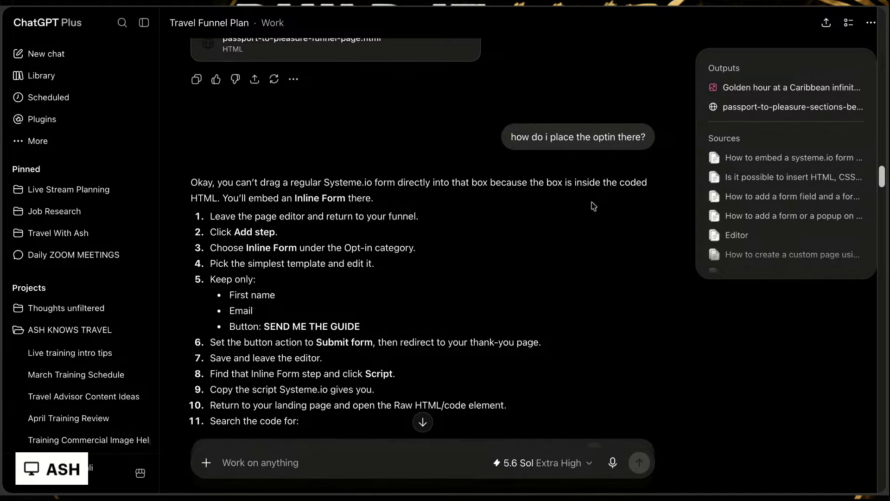
scroll(594, 206, down, 3)
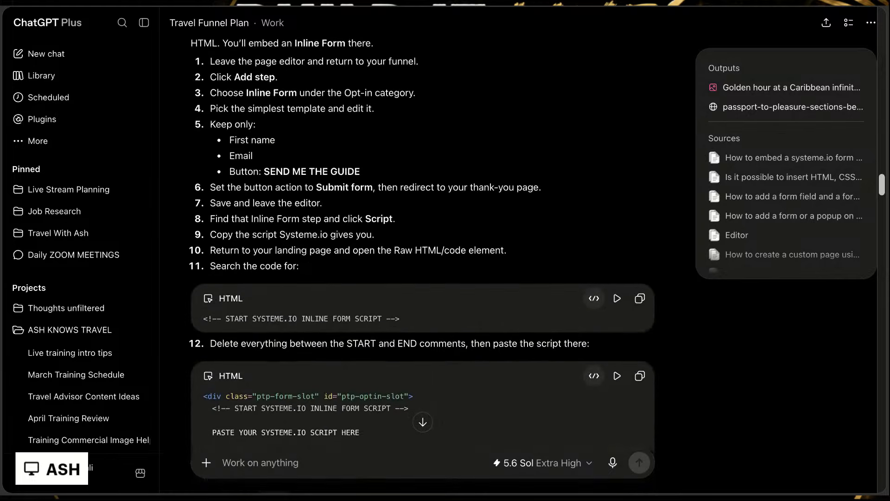
scroll(422, 259, down, 5)
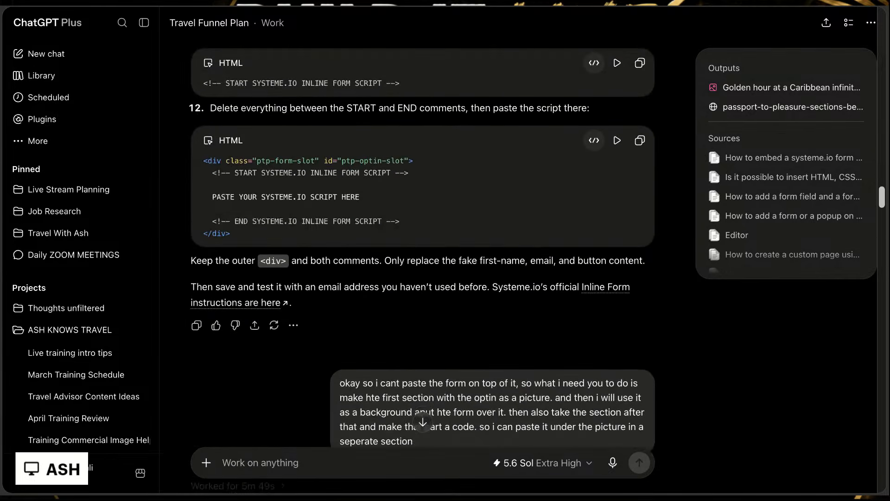
scroll(422, 260, down, 6)
scroll(422, 260, down, 5)
scroll(422, 260, up, 4)
scroll(311, 201, up, 1)
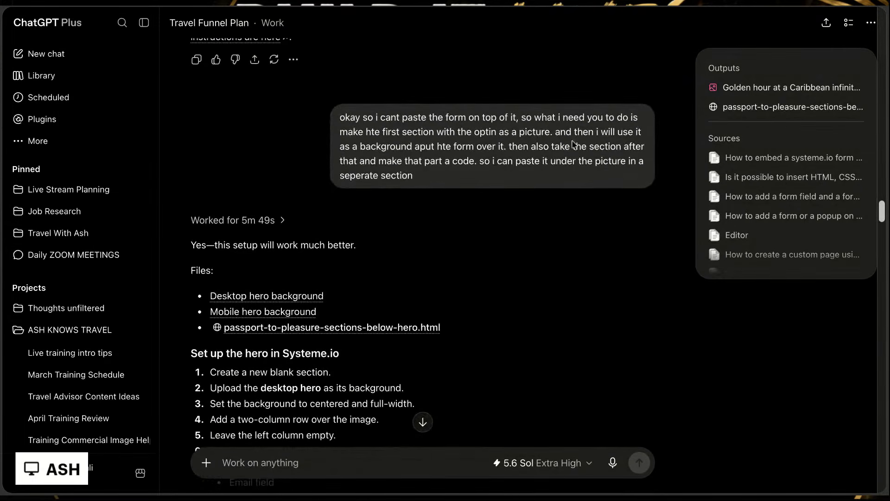
click(278, 297)
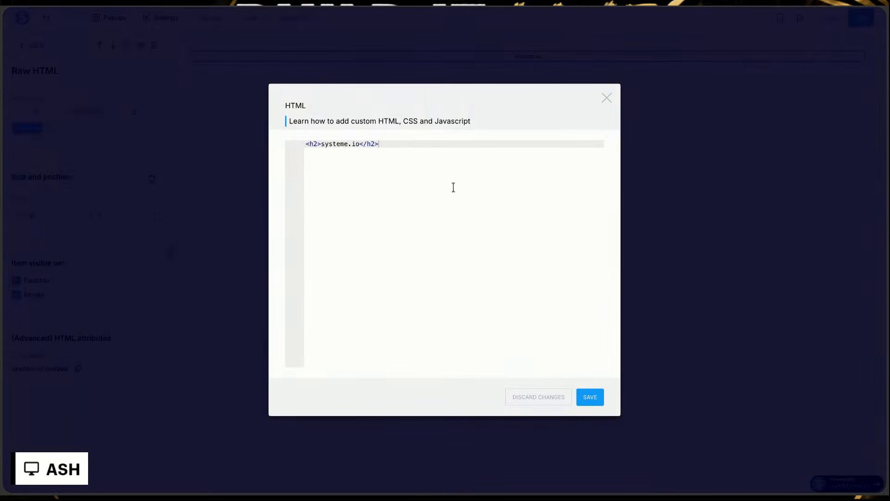
Step: Back in systeme.io, discard the open HTML edit and place a three-column layout in a new section above the Raw HTML element
click(544, 397)
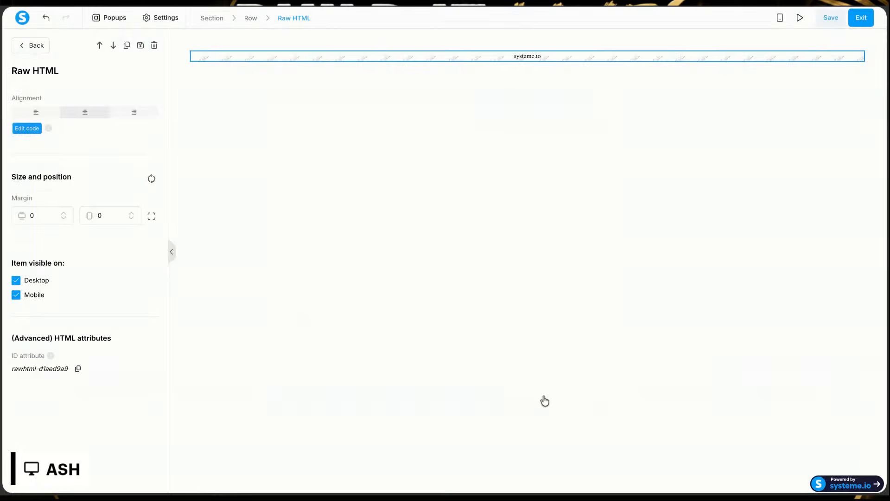
click(24, 45)
scroll(74, 404, down, 2)
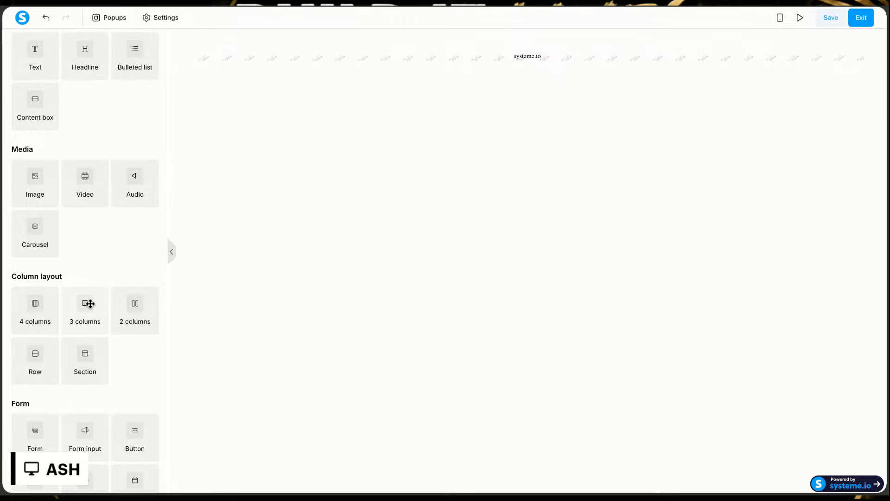
scroll(83, 246, up, 2)
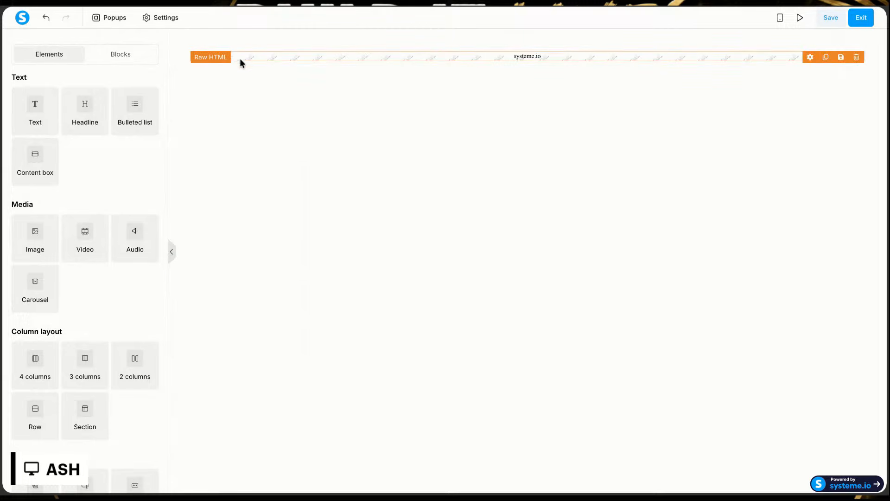
drag(92, 369, 463, 65)
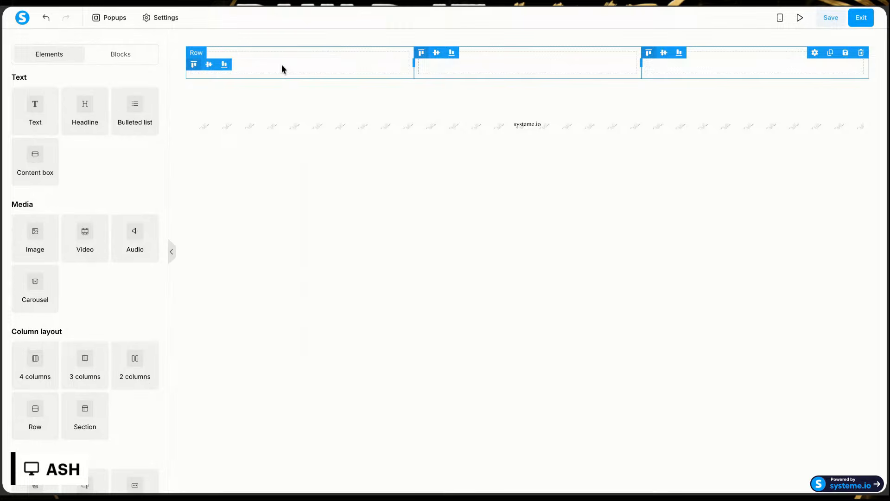
Step: Upload the hero screenshot PNG and insert it as the background image of the section containing the three-column row
click(245, 39)
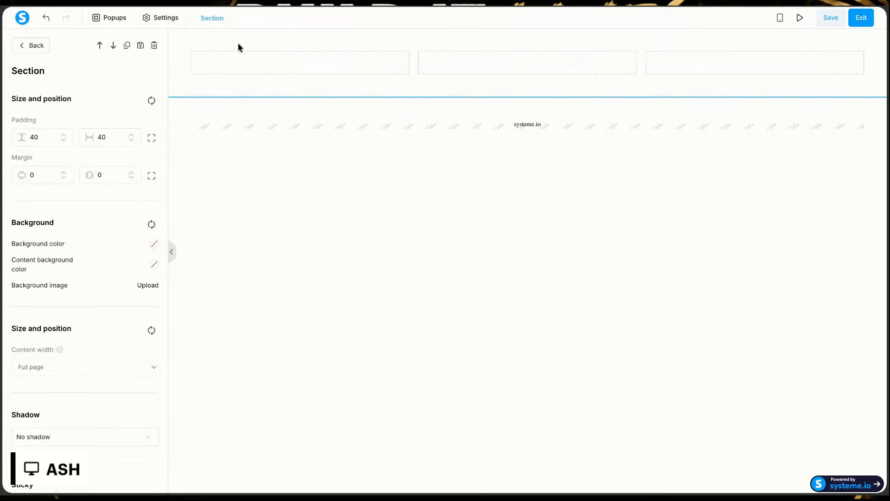
click(147, 287)
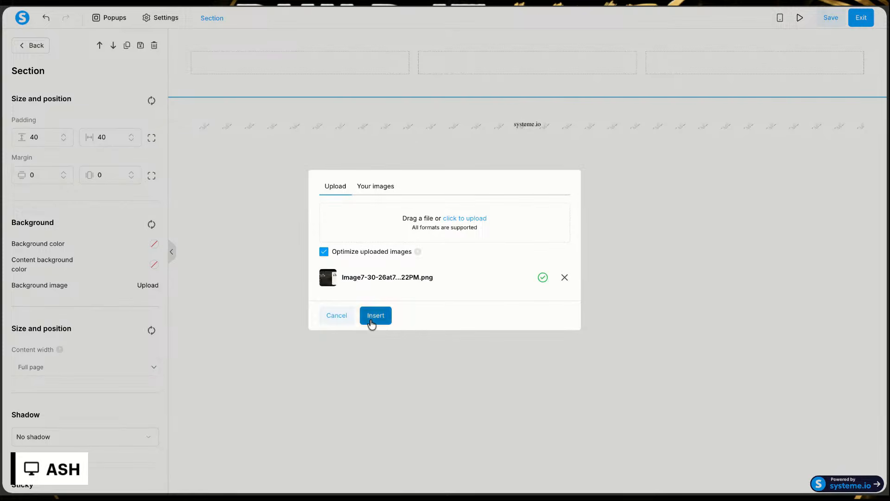
click(375, 316)
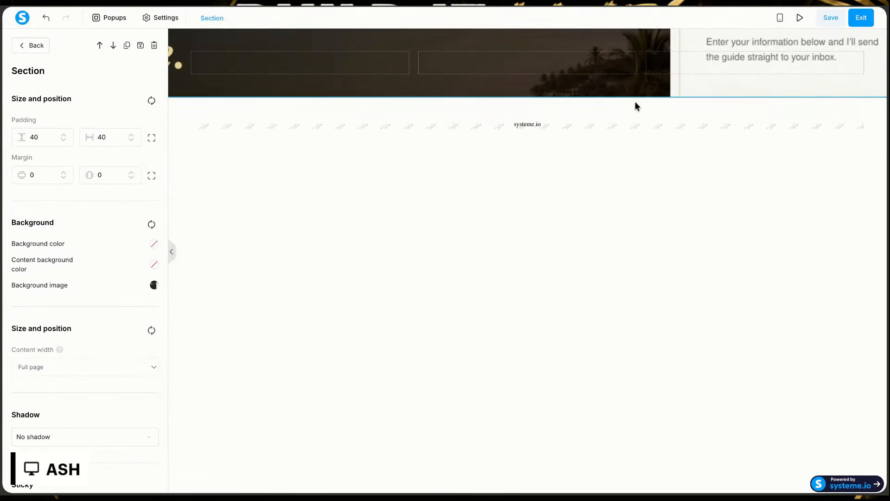
Step: Reduce the hero background section's horizontal padding to 28
click(584, 96)
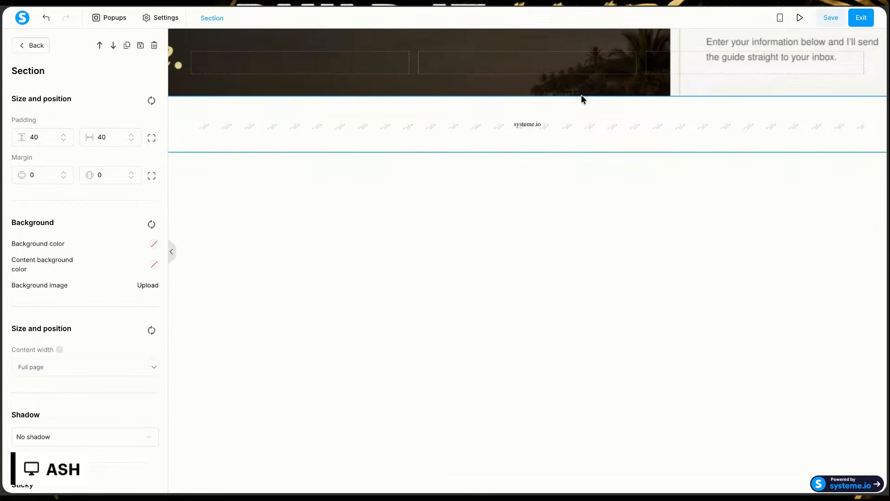
click(576, 90)
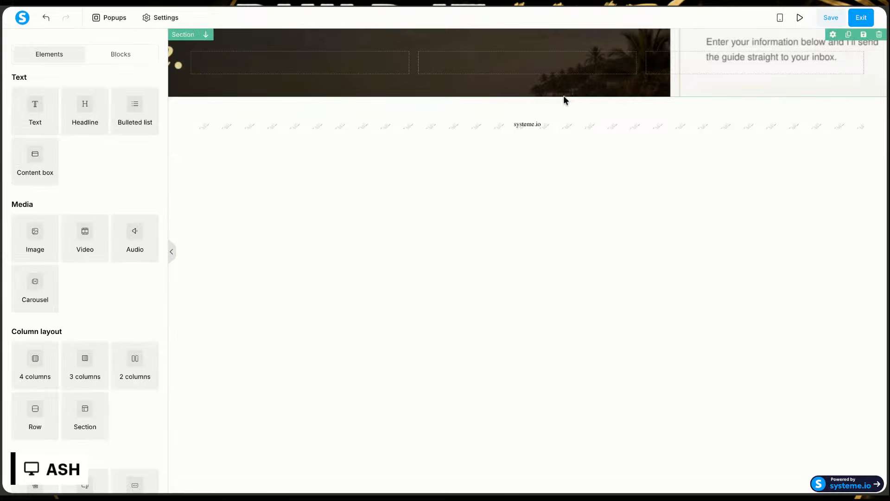
click(833, 34)
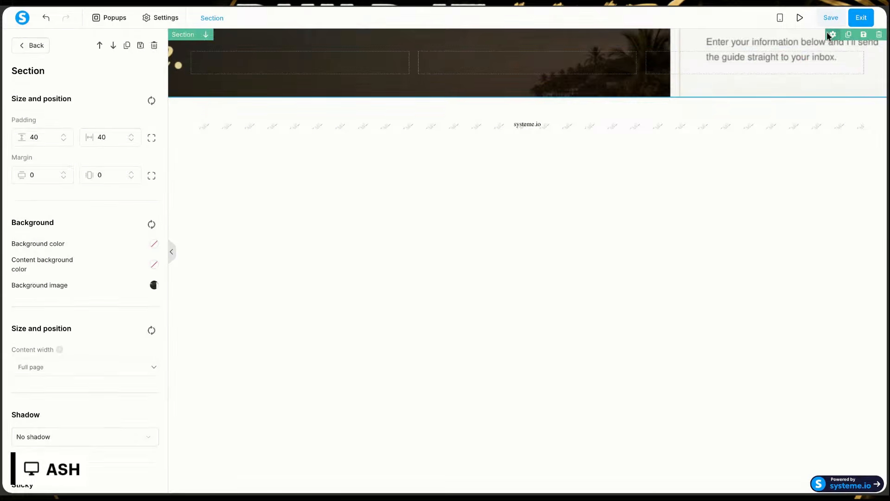
click(131, 140)
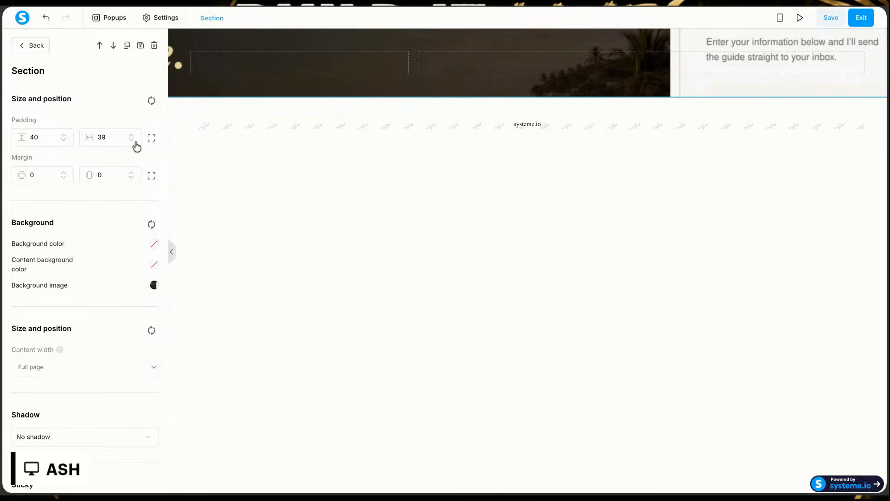
click(134, 141)
click(135, 142)
click(134, 142)
click(134, 142)
click(291, 86)
click(229, 37)
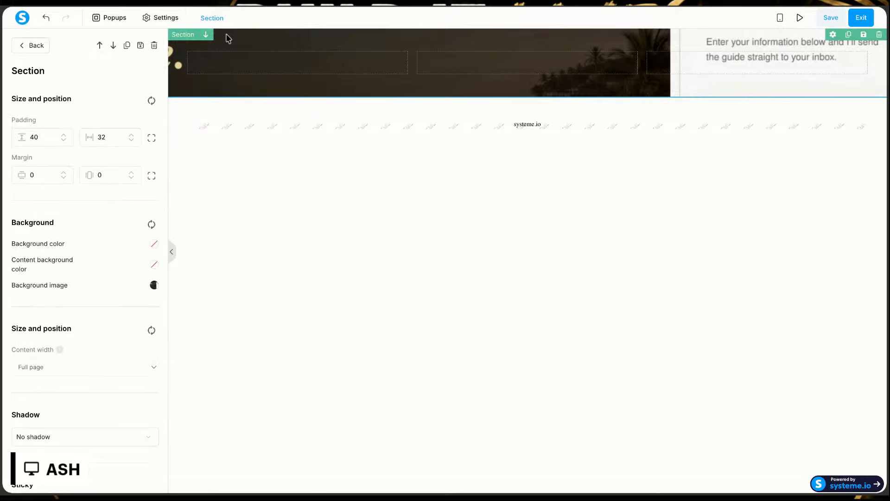
click(191, 39)
click(191, 39)
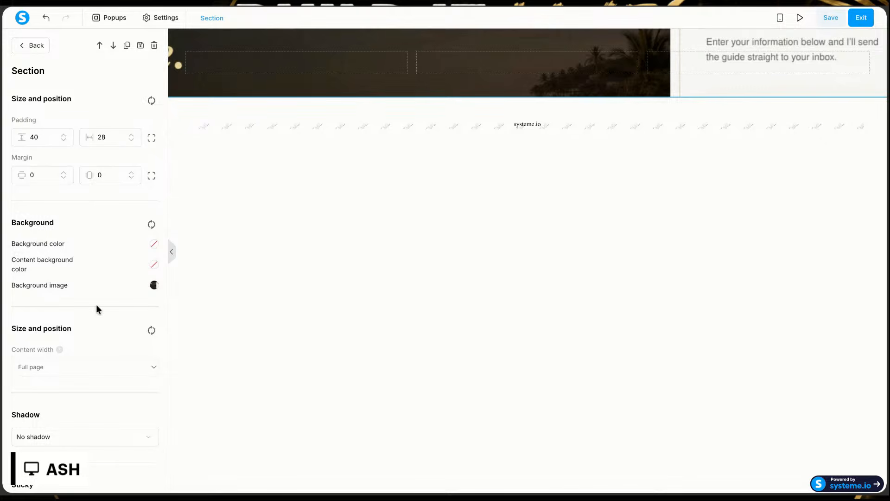
Step: Check the hero background section's content width options and reopen its settings
click(150, 370)
click(152, 365)
click(152, 364)
click(153, 364)
click(375, 101)
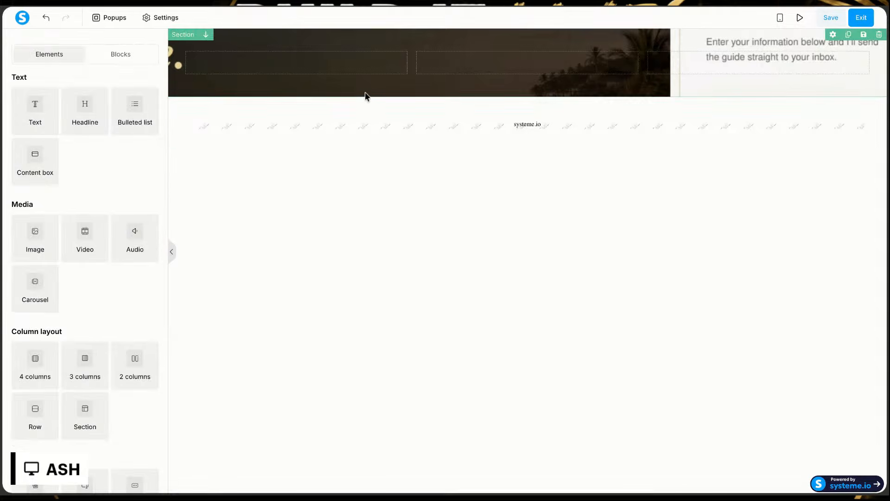
click(366, 96)
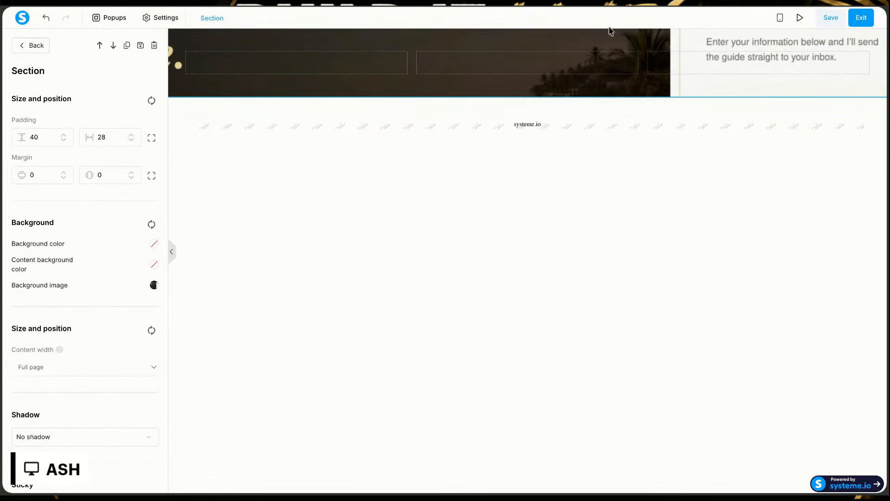
click(678, 80)
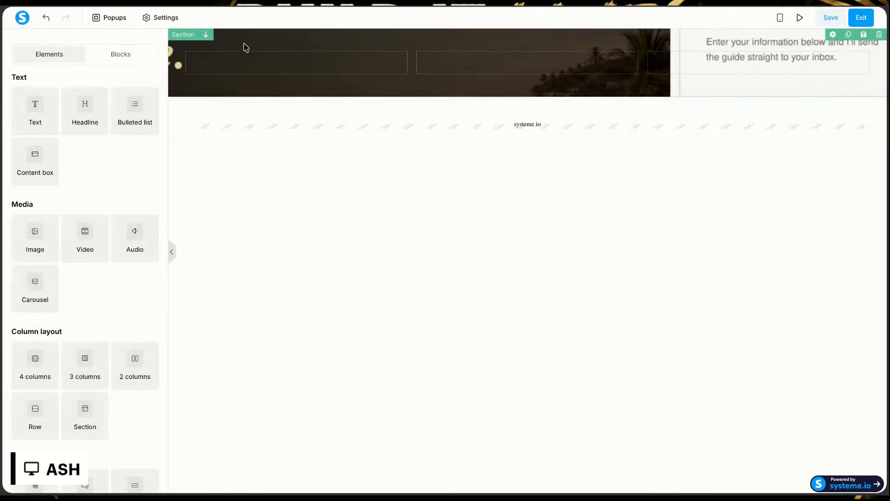
Step: Delete the three-column hero section and the Raw HTML section beneath it
click(207, 107)
click(238, 86)
click(745, 36)
click(866, 37)
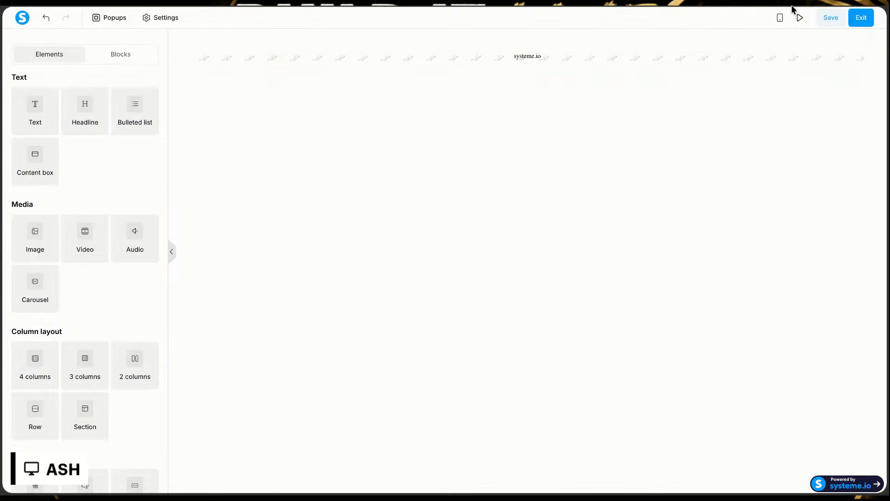
click(879, 34)
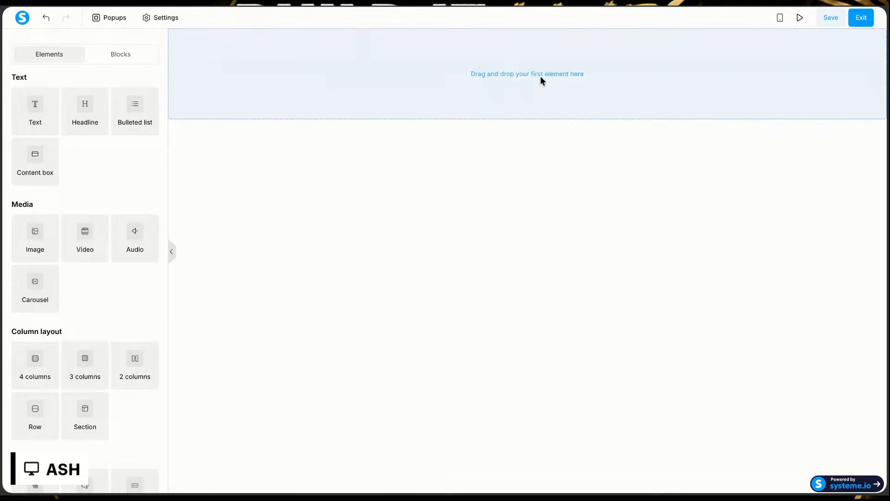
Step: Add an image element to the blank page, remove it from its row, and insert the hero PNG as the section's background image
drag(30, 238, 285, 89)
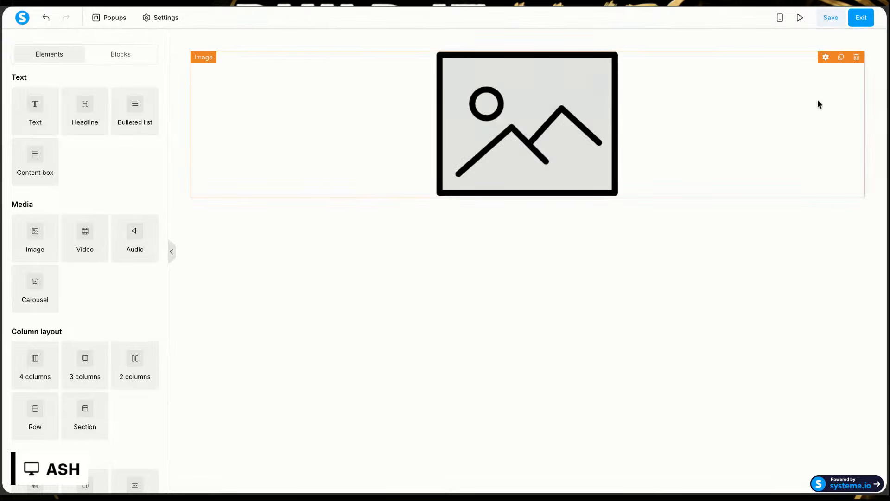
click(857, 57)
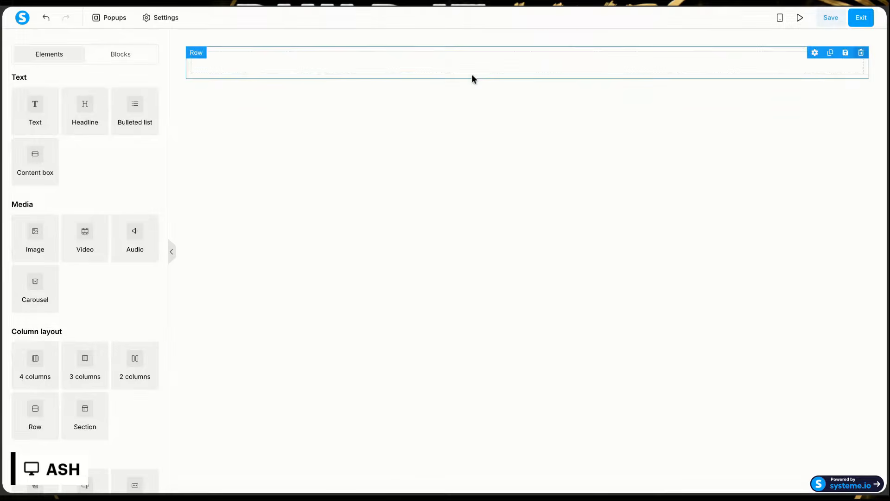
click(321, 40)
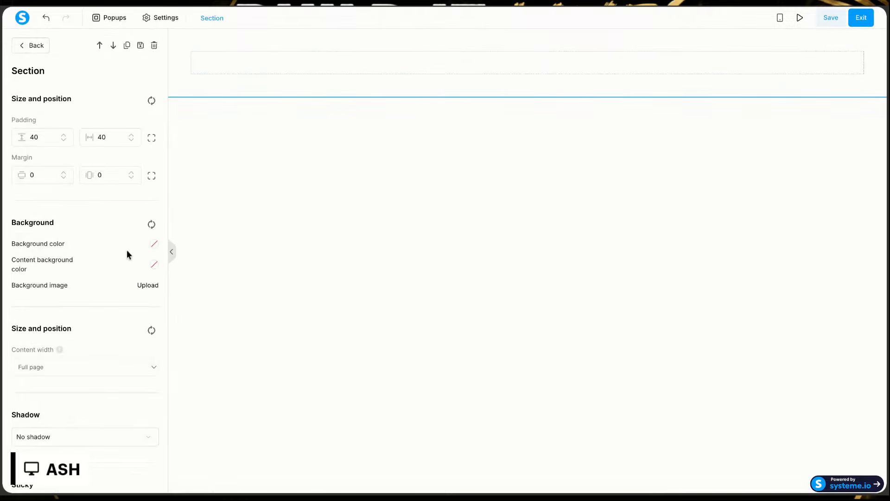
click(151, 285)
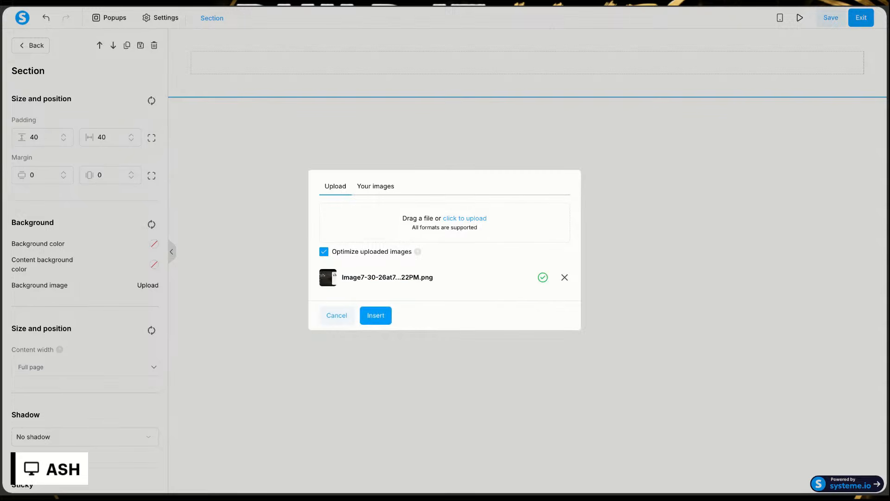
click(371, 315)
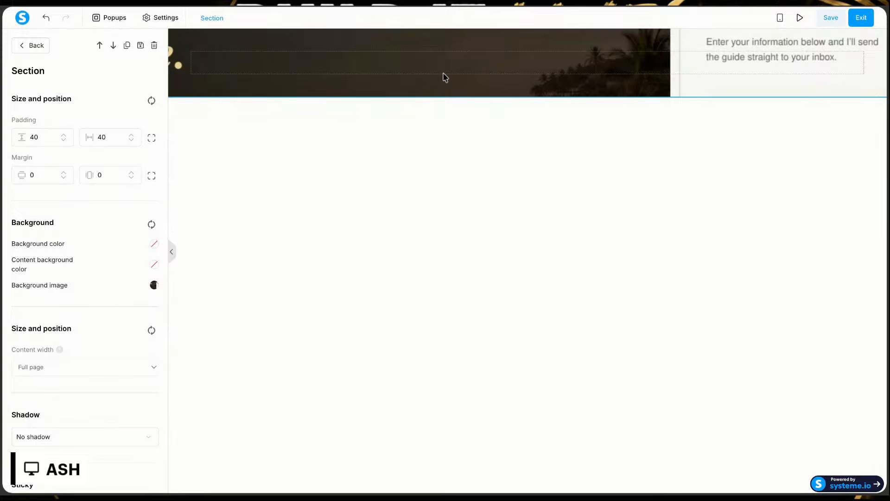
Step: Set the hero section's horizontal and vertical padding to 0
click(439, 100)
click(436, 92)
click(418, 96)
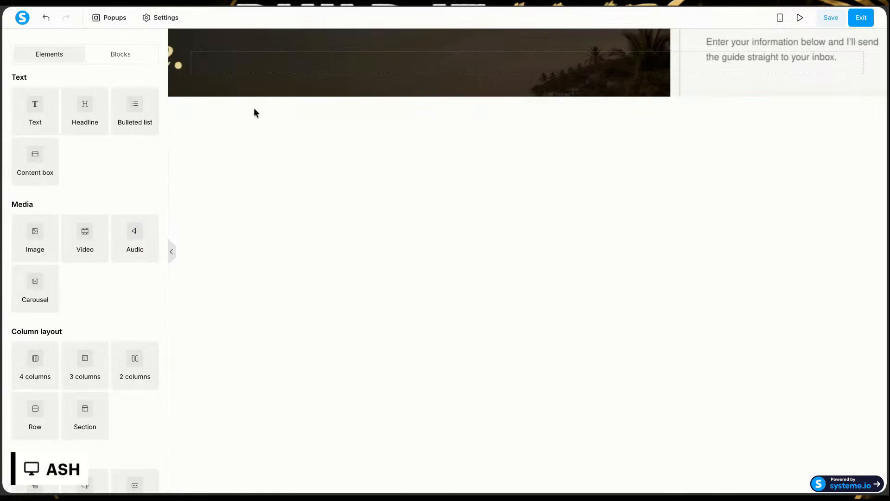
click(267, 91)
click(131, 140)
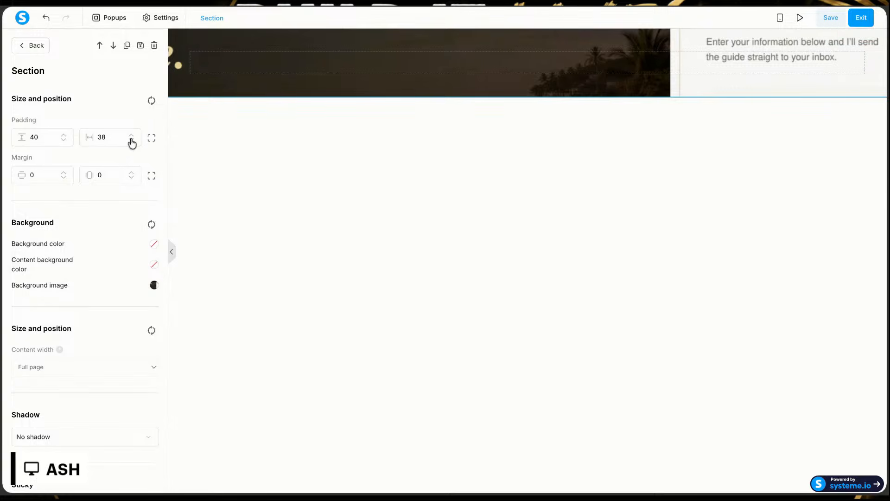
double_click(103, 139)
key(BackSpace)
text(0)
click(63, 140)
double_click(44, 137)
text(0)
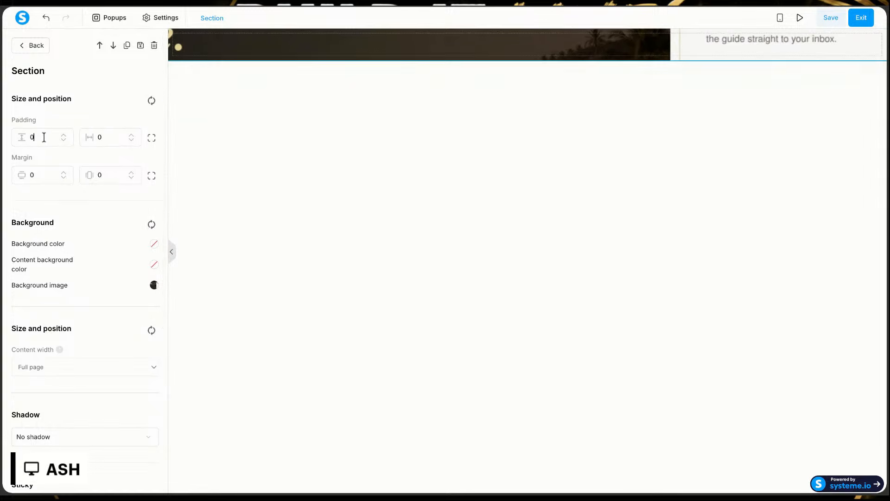
Step: Upload the hero PNG and insert it as the background image of the empty row
click(277, 127)
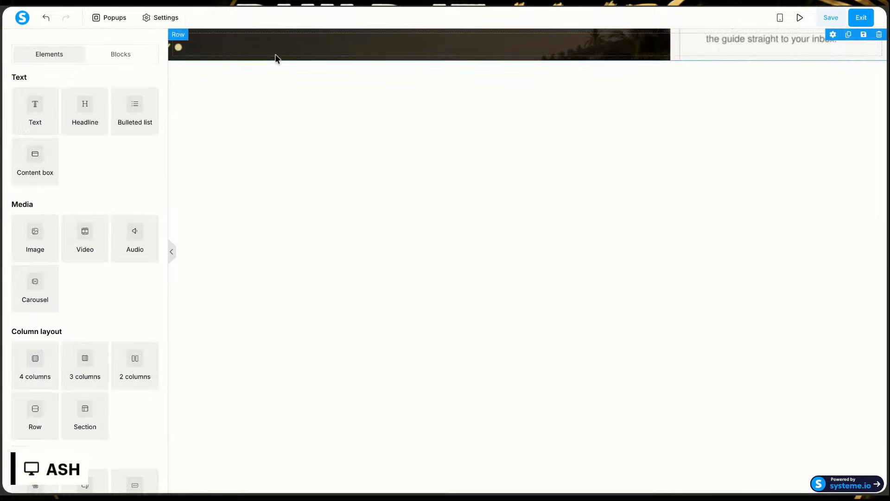
click(223, 42)
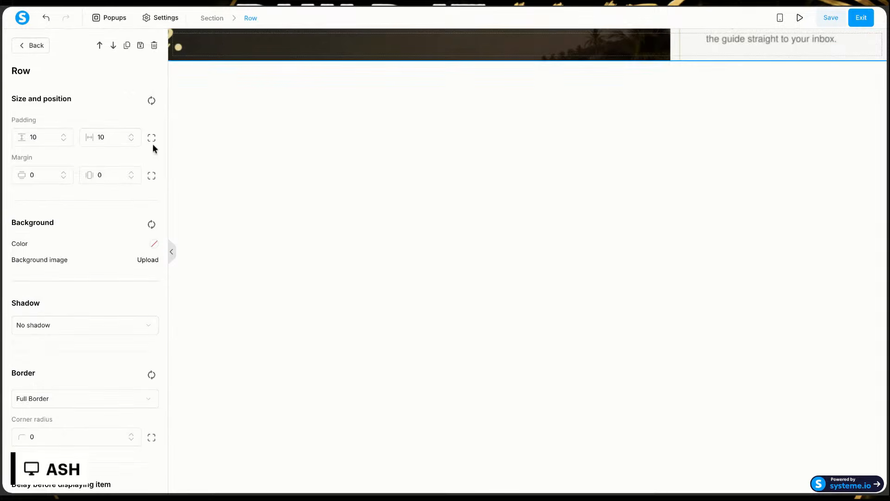
click(150, 262)
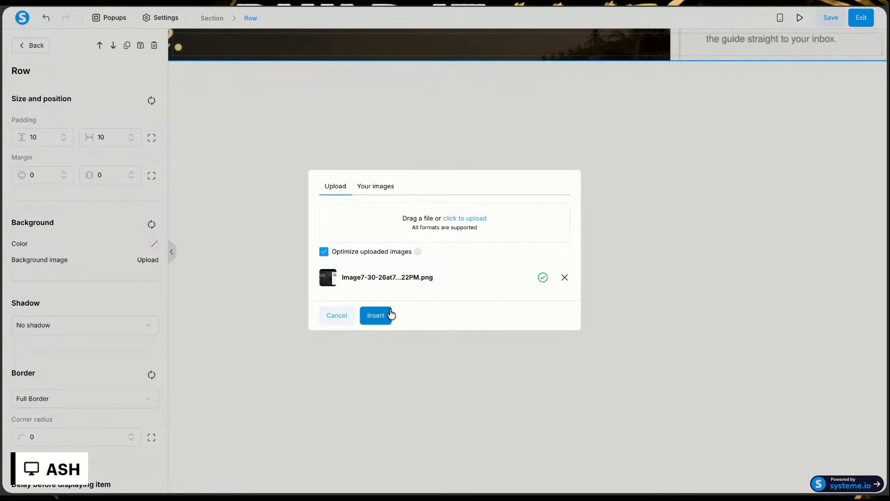
click(382, 312)
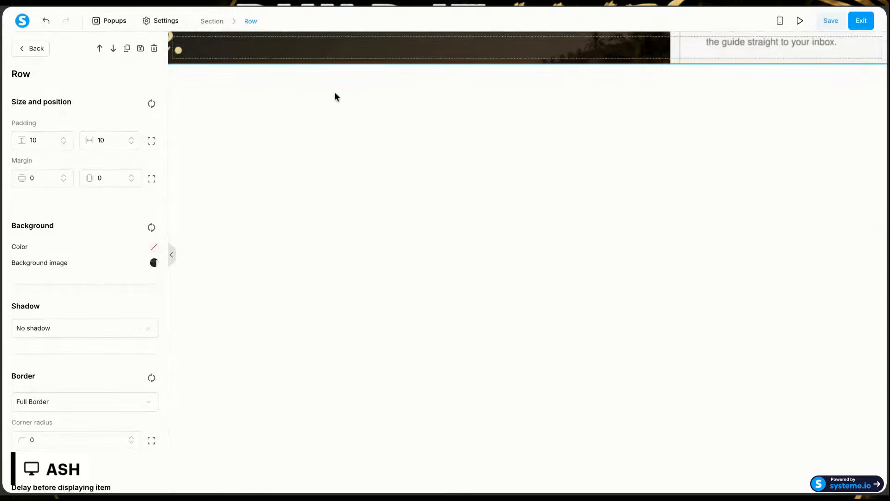
Step: Remove the row and the section holding the hero background image
click(472, 52)
click(799, 54)
click(800, 53)
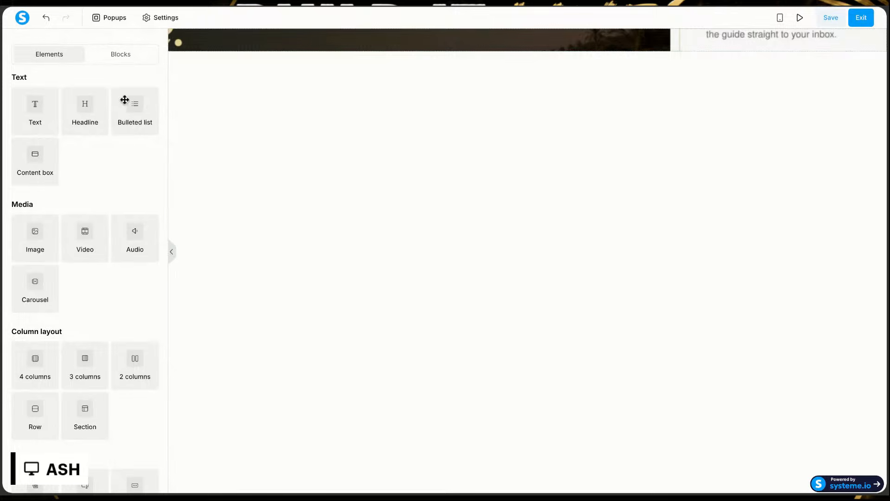
click(326, 41)
click(819, 23)
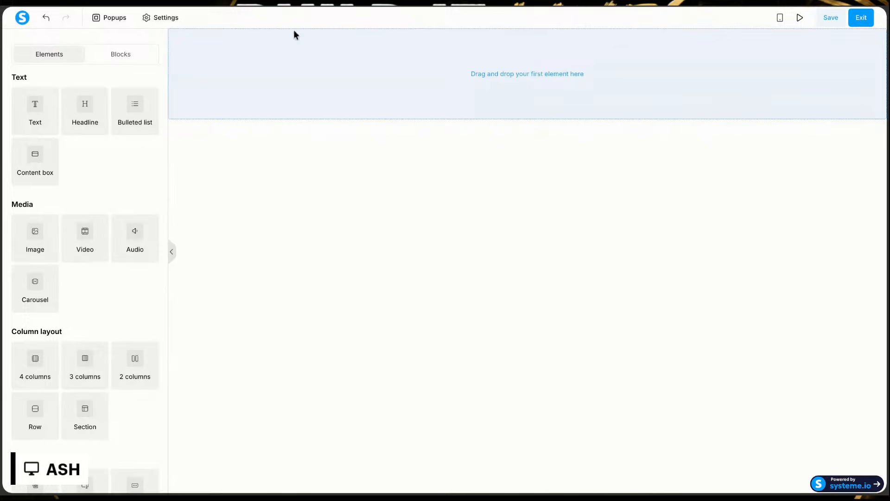
Step: Place a Raw HTML element in the empty page area
scroll(52, 364, down, 5)
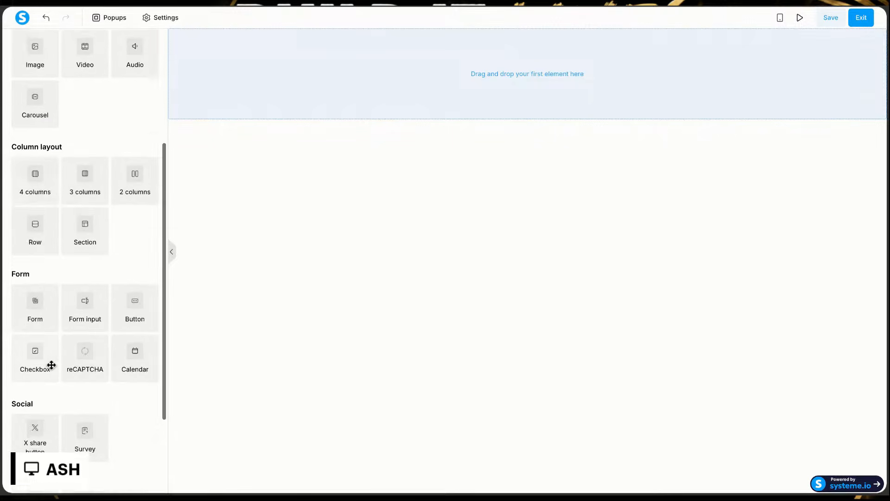
scroll(50, 364, down, 1)
scroll(88, 453, up, 4)
scroll(85, 260, up, 2)
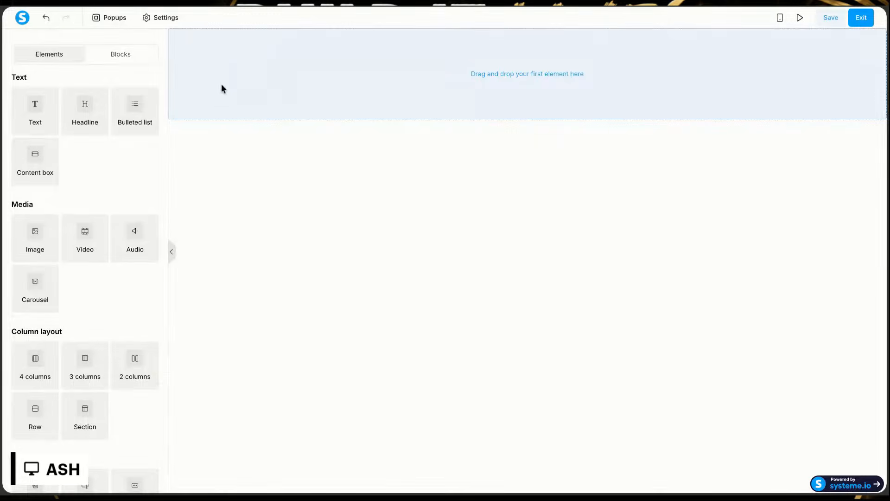
scroll(71, 321, down, 5)
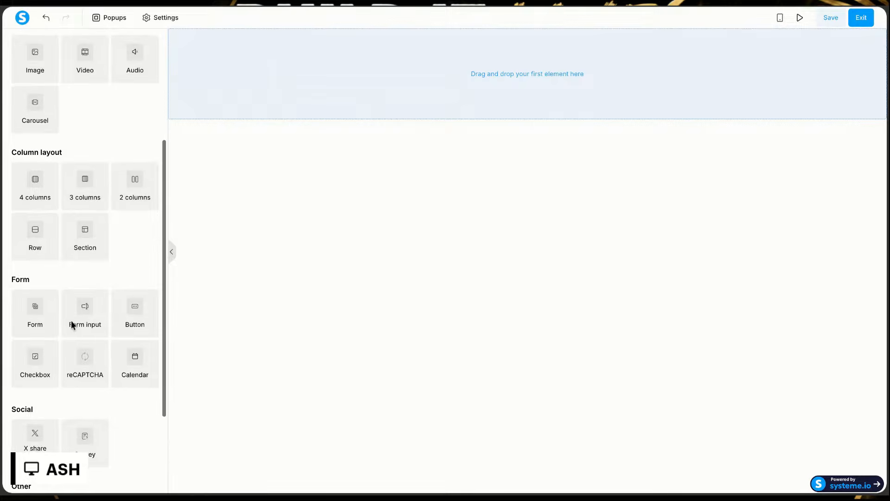
scroll(77, 388, down, 2)
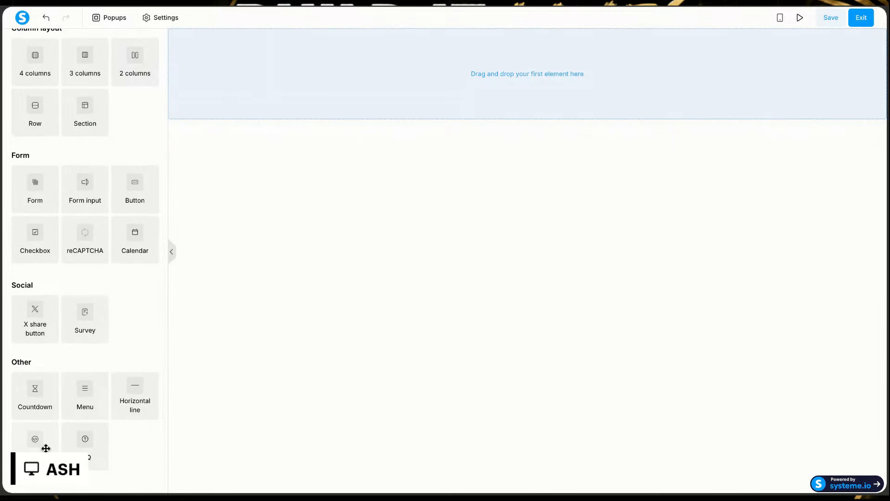
drag(28, 446, 439, 112)
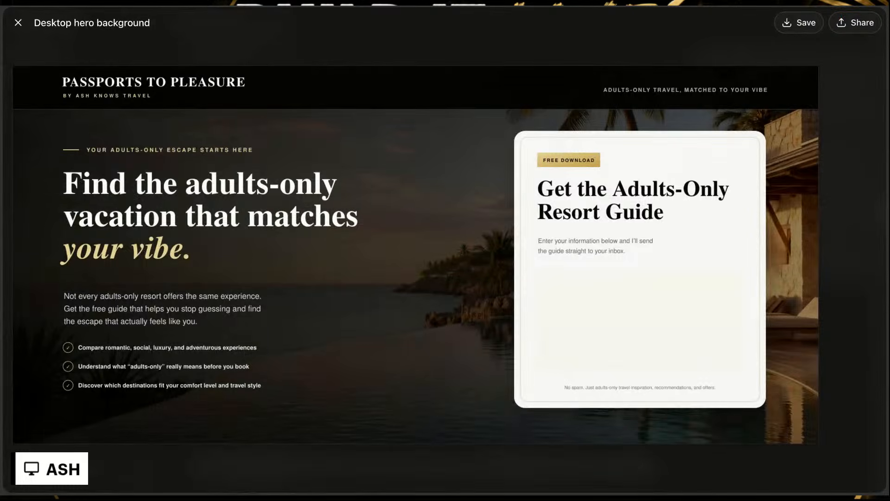
Step: In ChatGPT, close the Desktop hero background preview and copy the code of passport-to-pleasure-sections-below-hero.html
click(18, 23)
scroll(436, 181, down, 10)
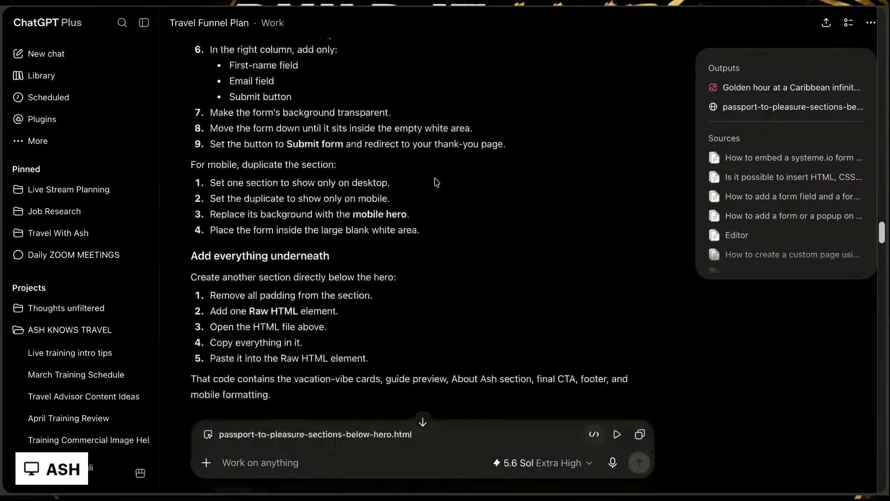
scroll(436, 182, down, 2)
scroll(435, 182, down, 3)
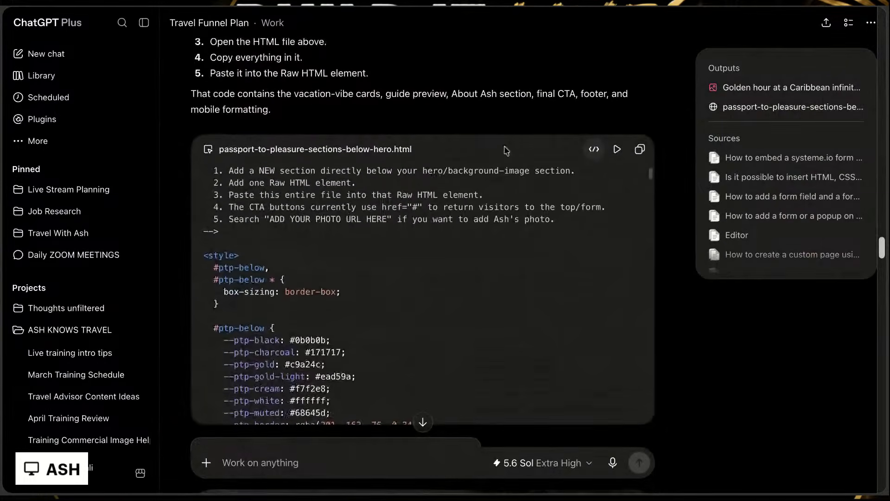
click(639, 134)
Step: Switch back to the systeme.io editor and undo the placement of the Raw HTML element
click(383, 6)
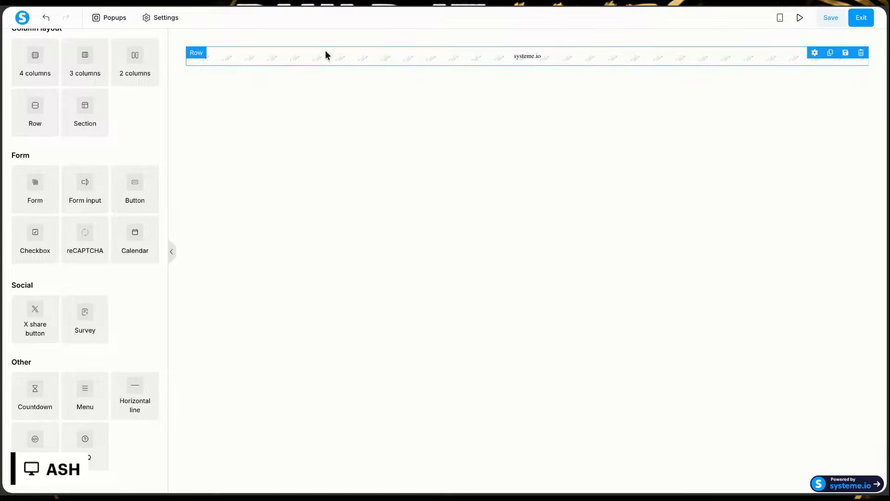
click(319, 70)
click(307, 59)
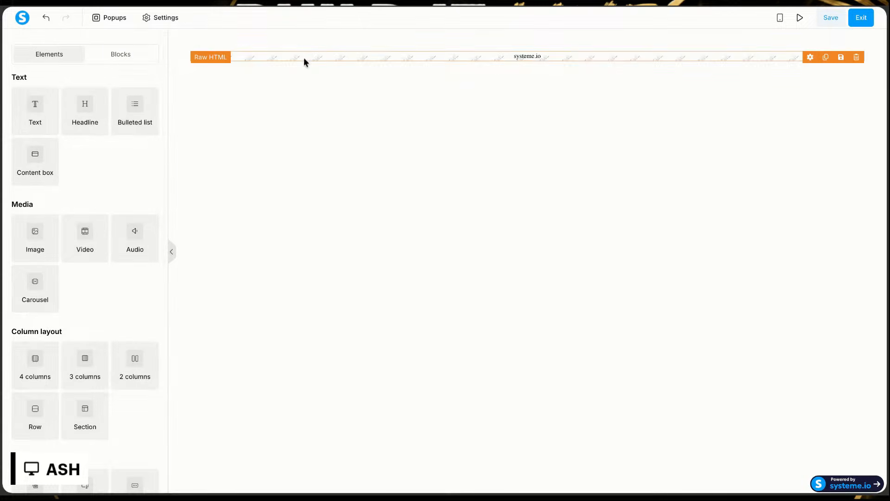
click(237, 6)
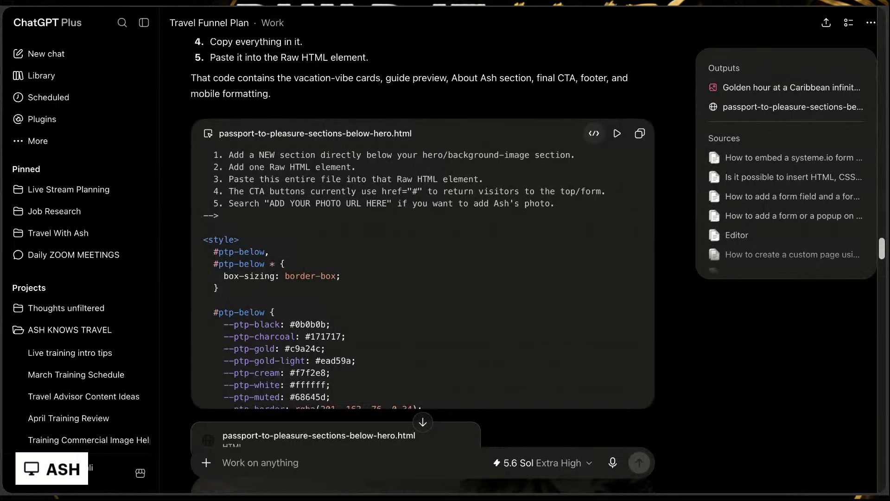
key(ctrl+Tab)
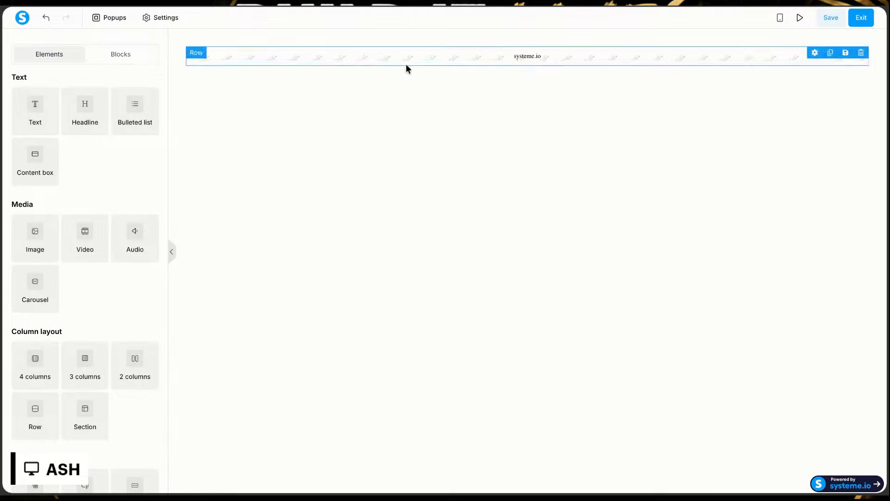
click(390, 56)
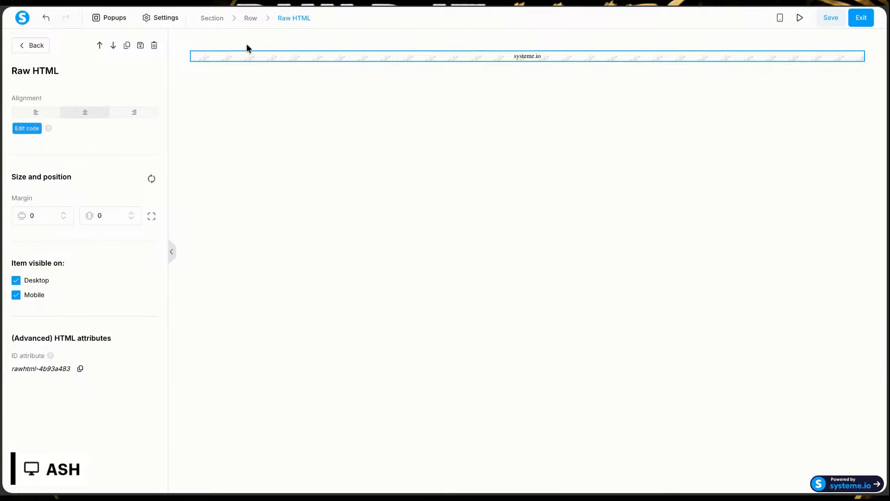
click(273, 55)
click(46, 17)
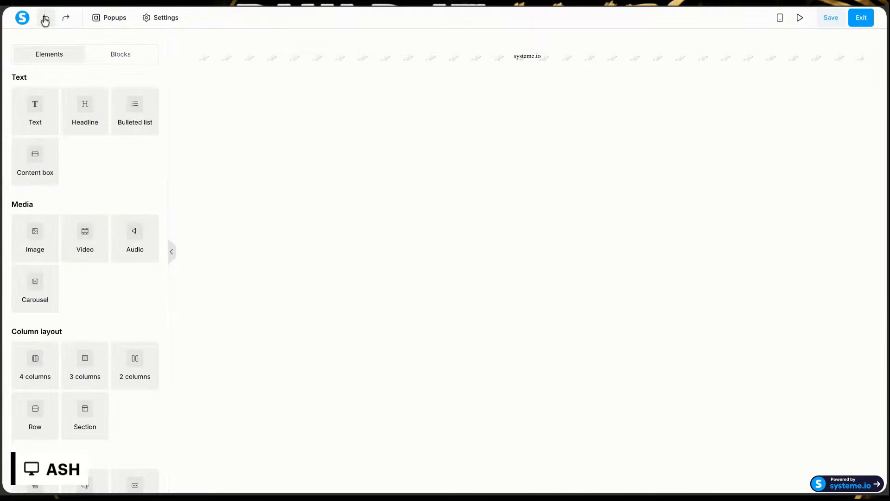
click(44, 19)
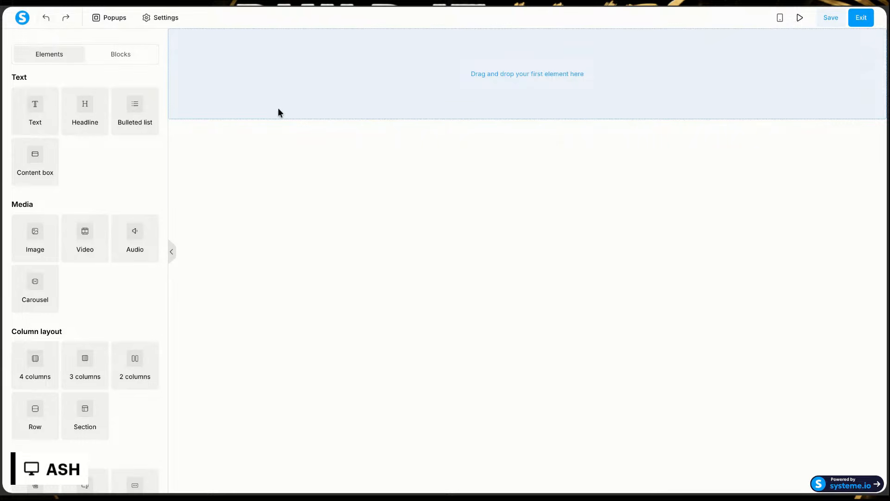
Step: Place a Raw HTML element in the empty page area and replace its default code with the copied passport-to-pleasure-sections-below-hero.html code
scroll(58, 412, down, 7)
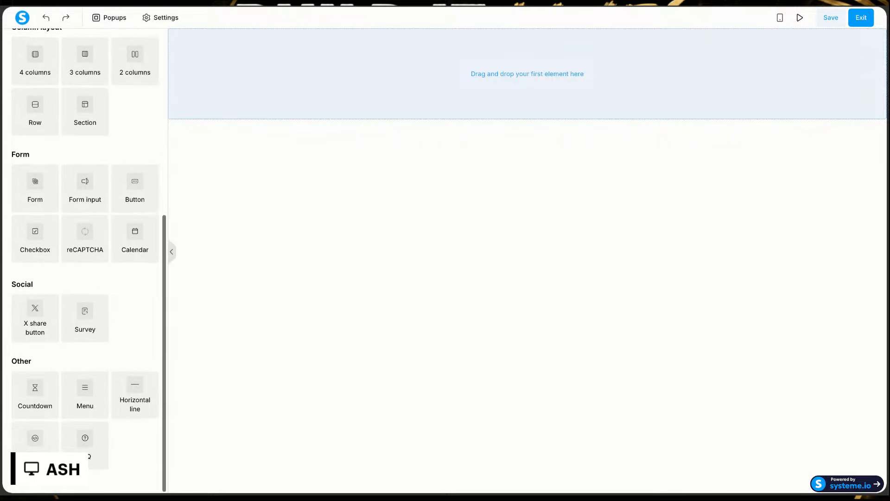
drag(30, 451, 527, 74)
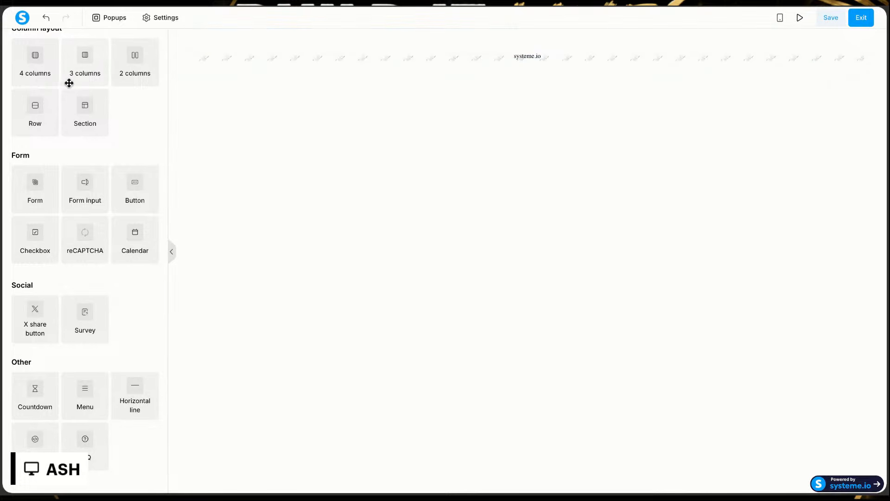
click(241, 59)
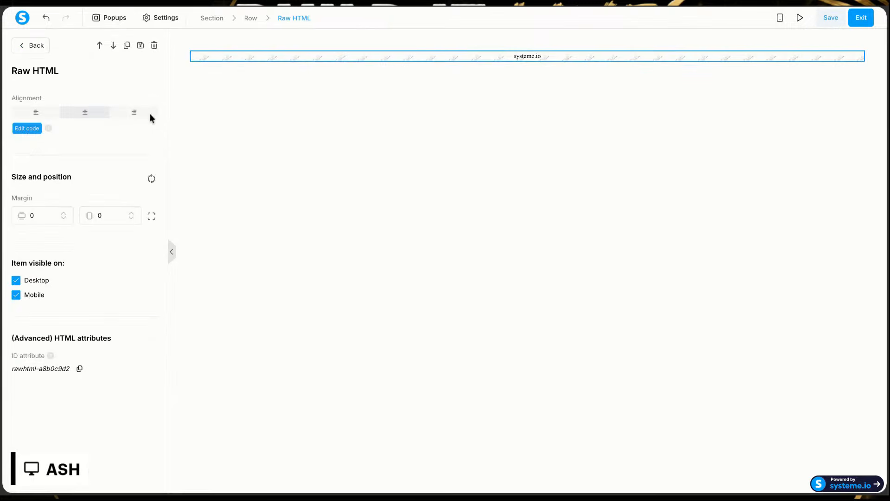
click(27, 129)
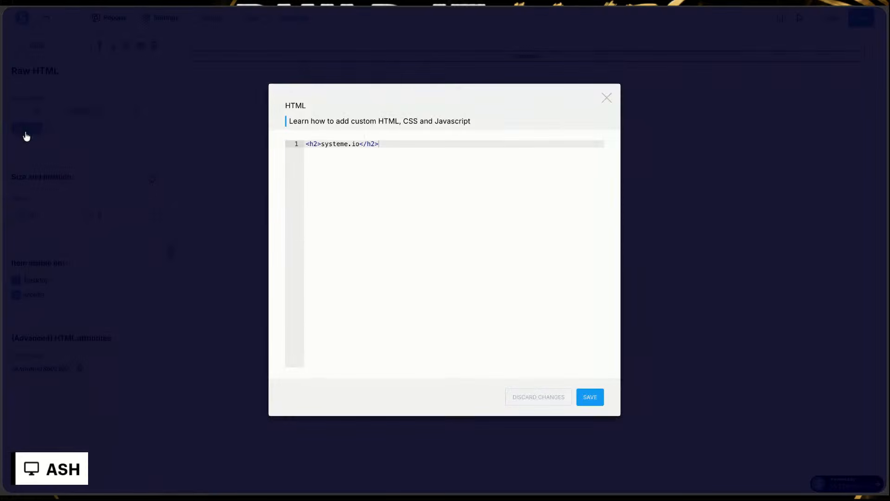
key(ctrl+a)
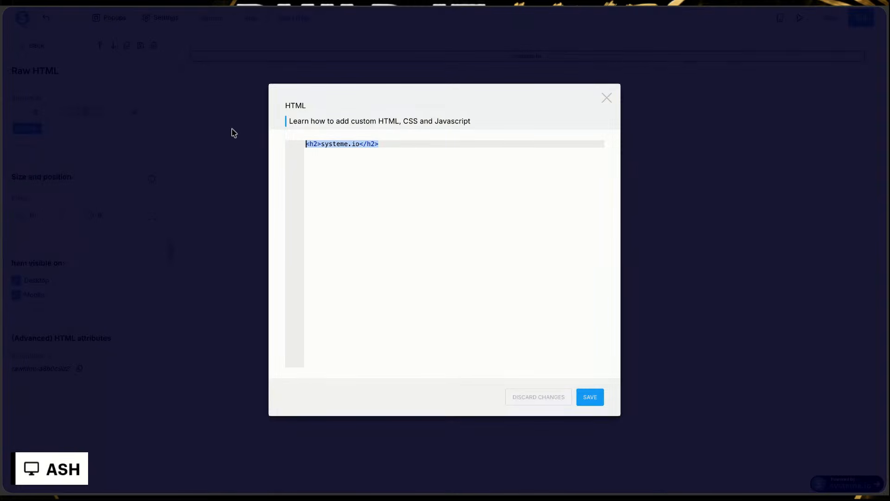
key(ctrl+v)
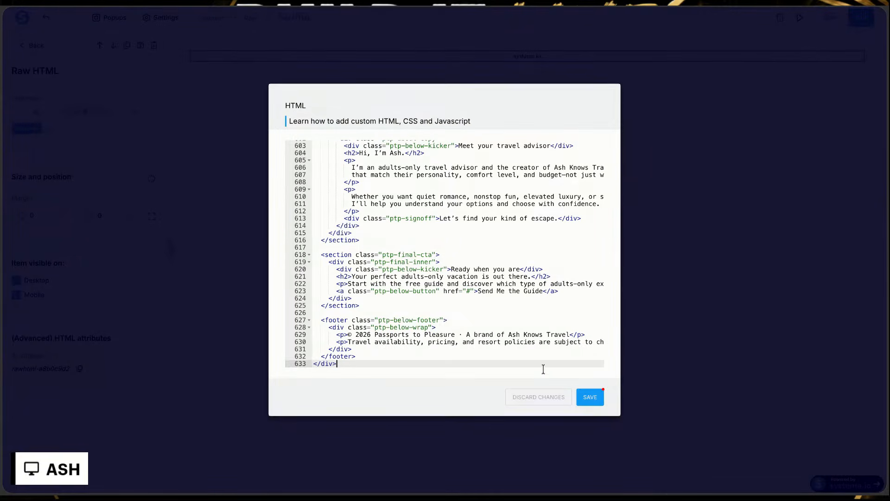
click(596, 399)
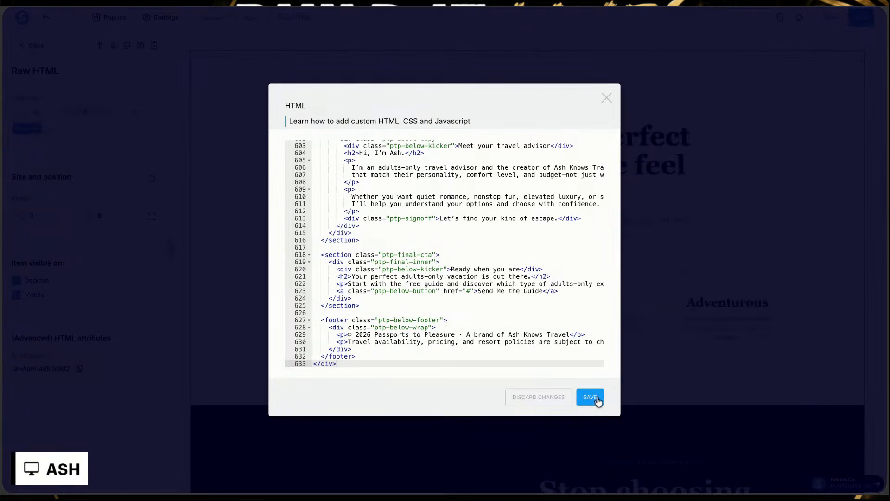
key(Escape)
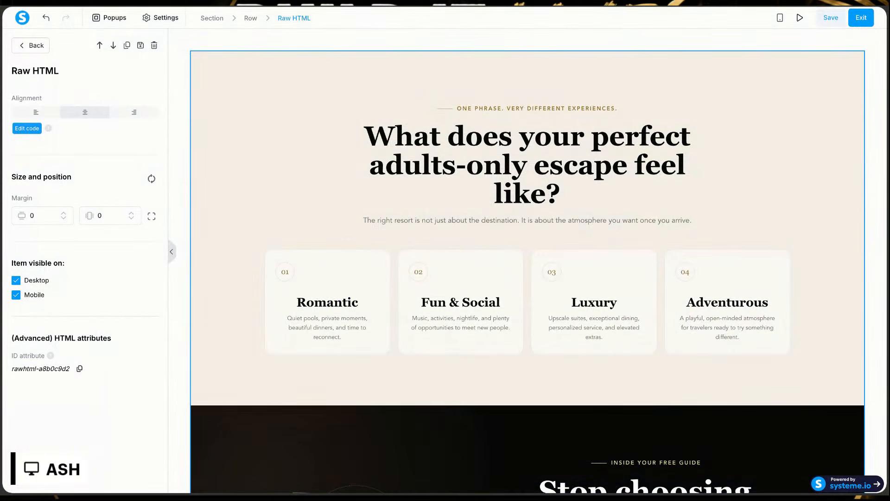
Step: Switch to ChatGPT and review the instructions for setting up the hero and adding the sections underneath
key(ctrl+Tab)
scroll(495, 158, up, 3)
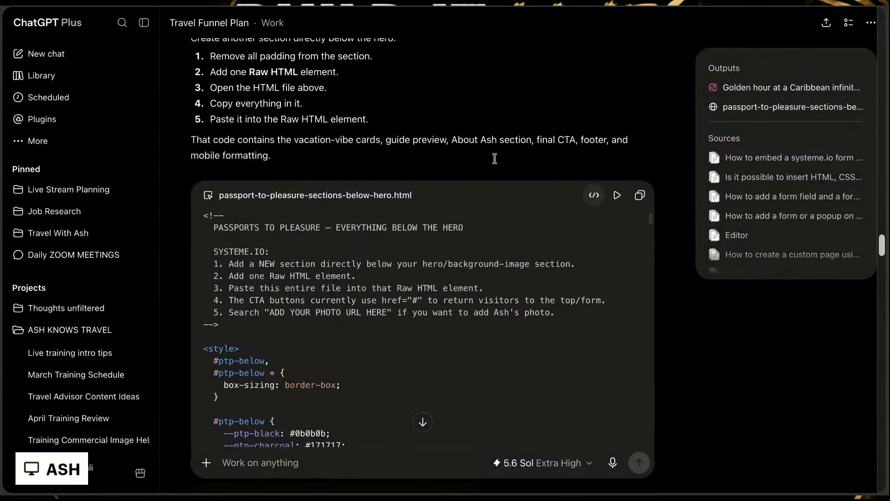
scroll(494, 158, up, 10)
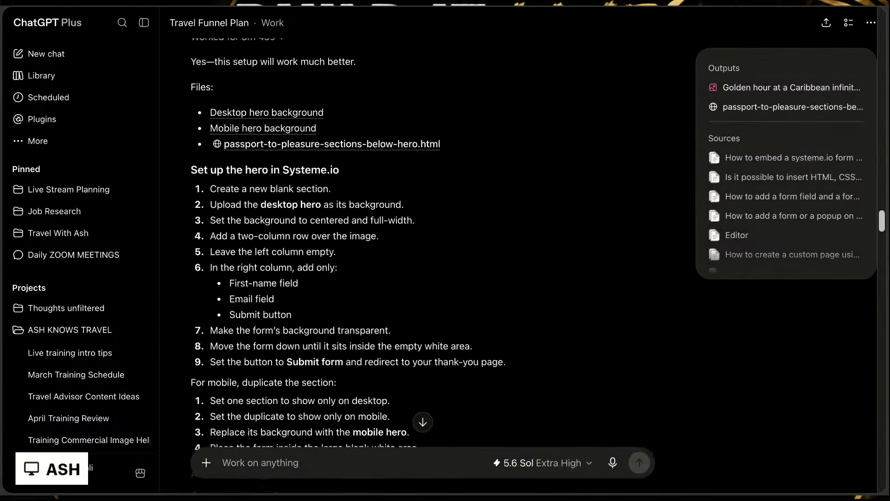
scroll(417, 241, down, 3)
scroll(418, 241, down, 5)
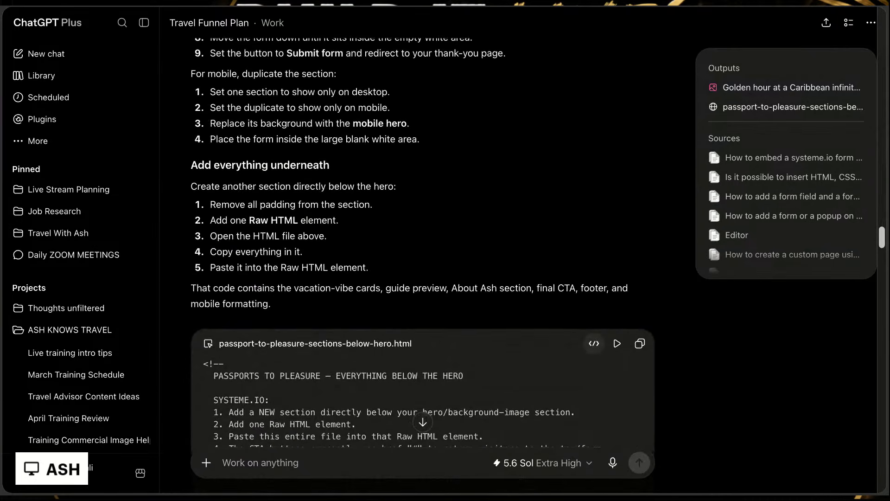
scroll(423, 265, down, 1)
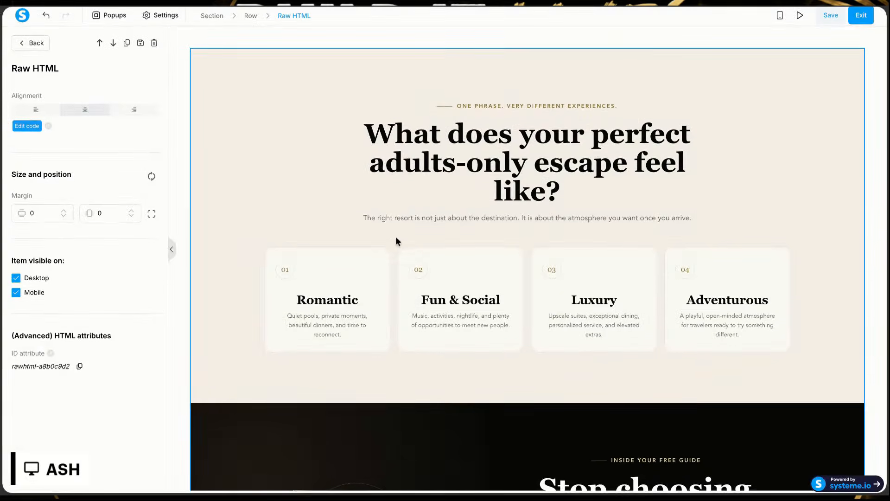
Step: Return to the systeme.io editor and examine the pasted sections from the vacation-vibe cards down to the footer
click(559, 245)
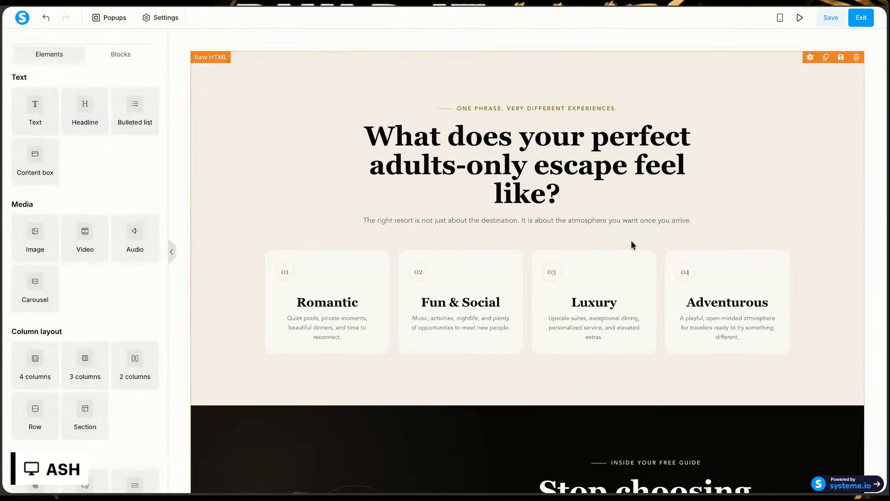
scroll(629, 182, down, 6)
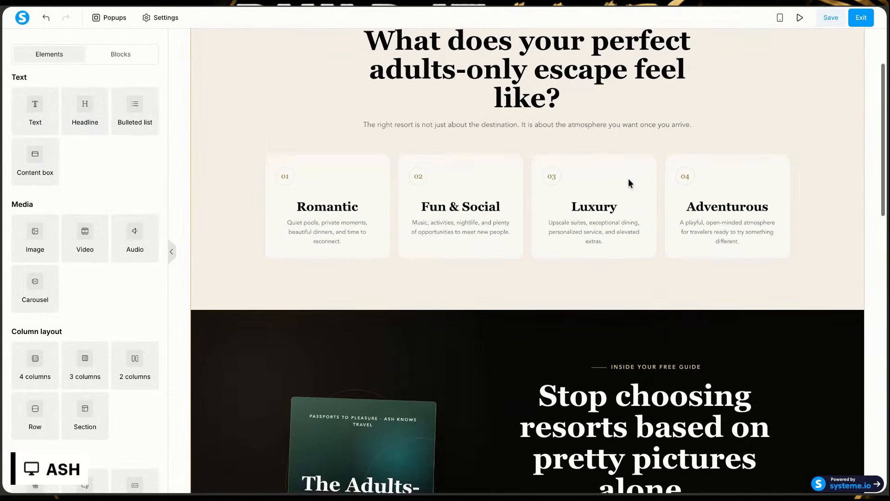
scroll(630, 183, down, 2)
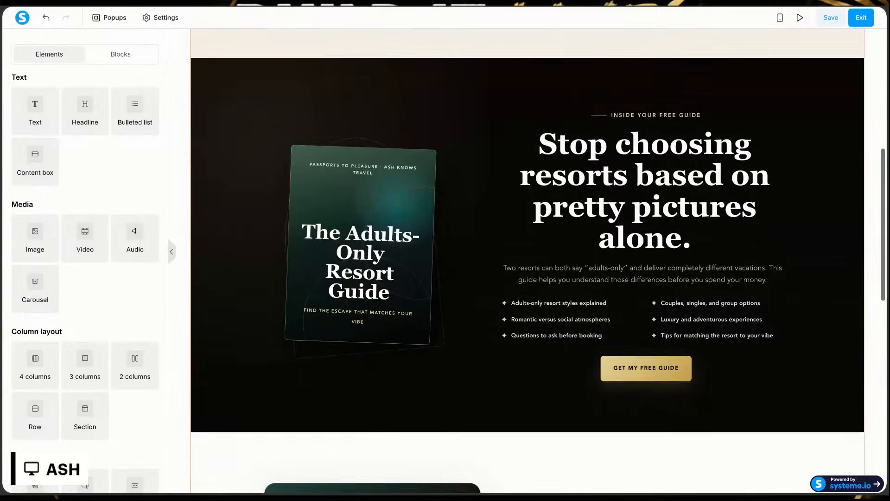
scroll(630, 194, down, 3)
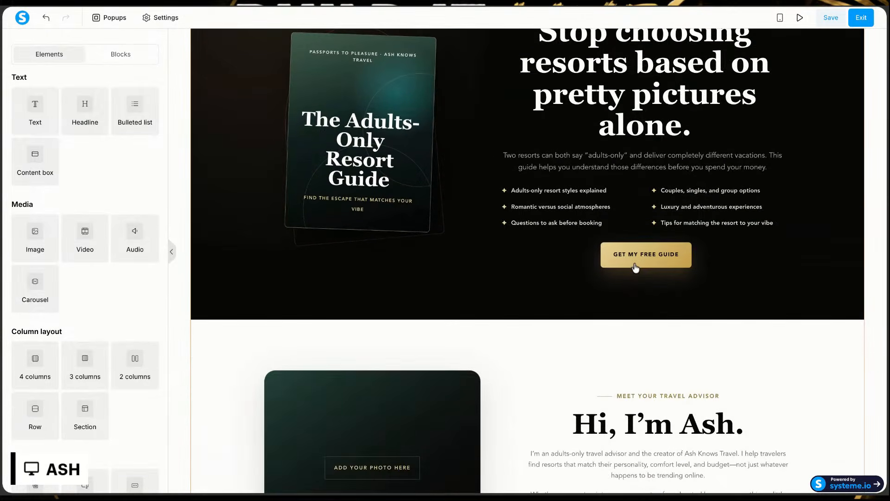
scroll(633, 259, down, 2)
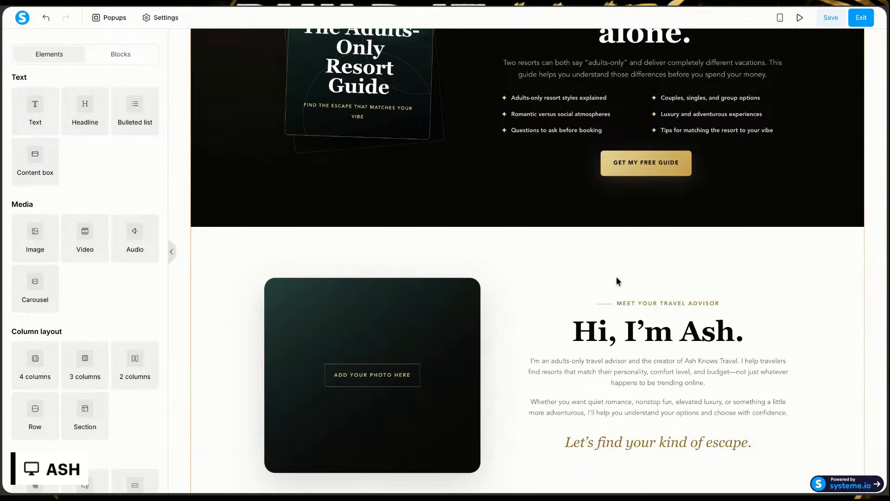
scroll(616, 280, down, 3)
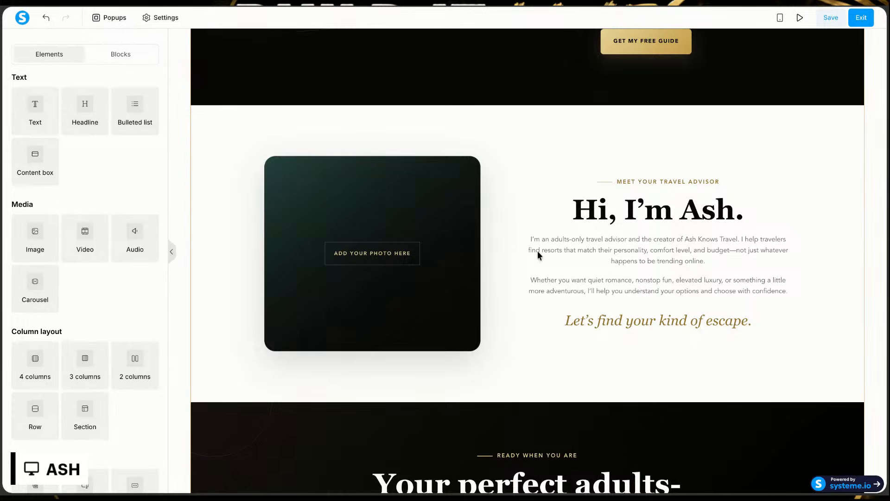
scroll(601, 232, down, 6)
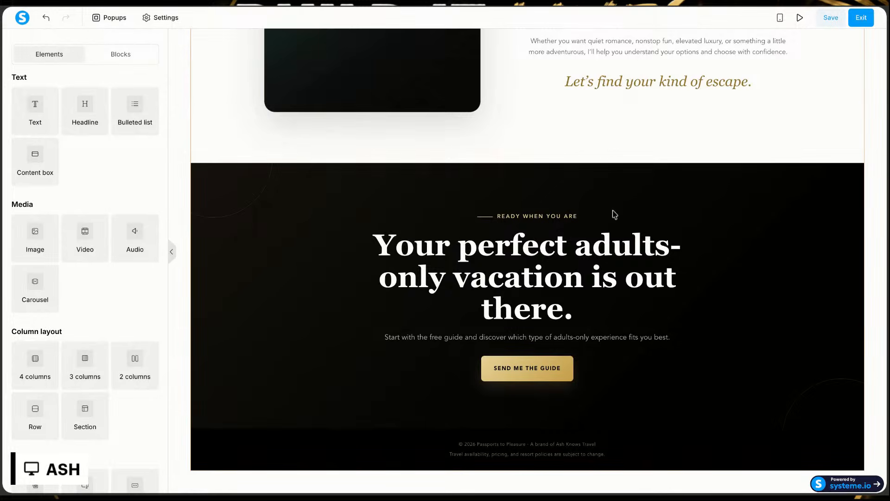
Step: Preview the page and check the rendered sections from the heading down to the final call to action and footer
click(799, 19)
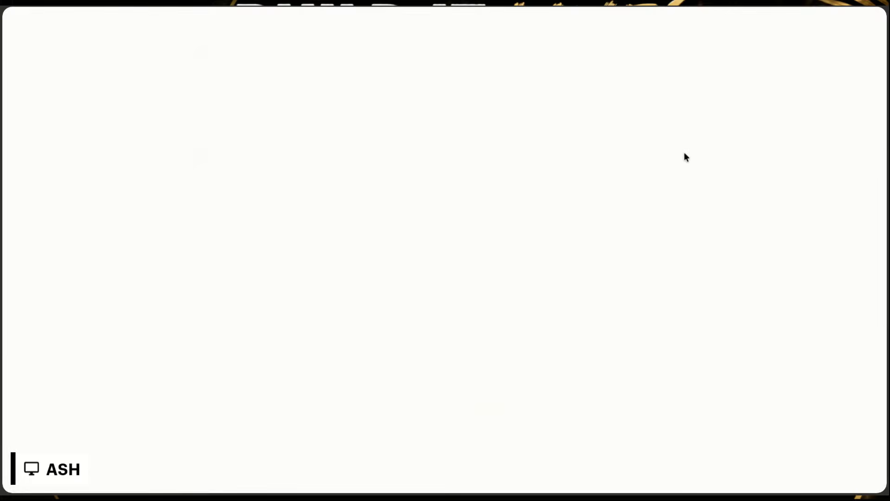
scroll(522, 309, down, 10)
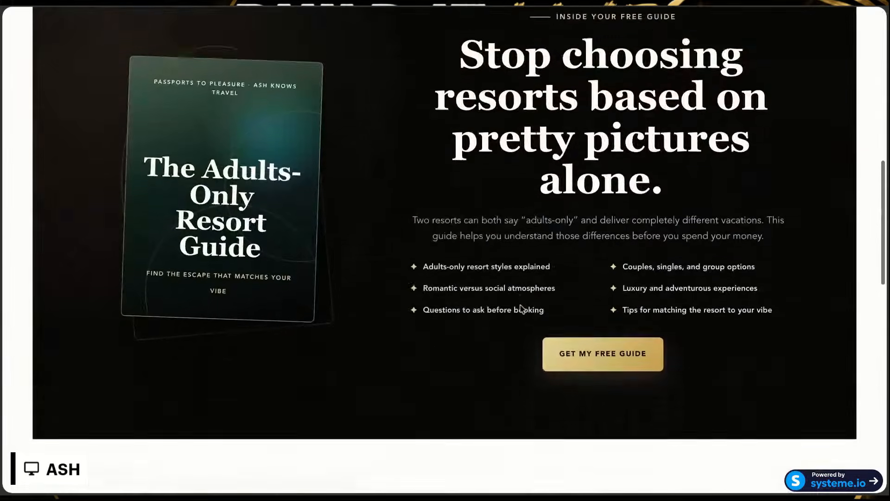
scroll(589, 310, up, 10)
scroll(590, 315, down, 15)
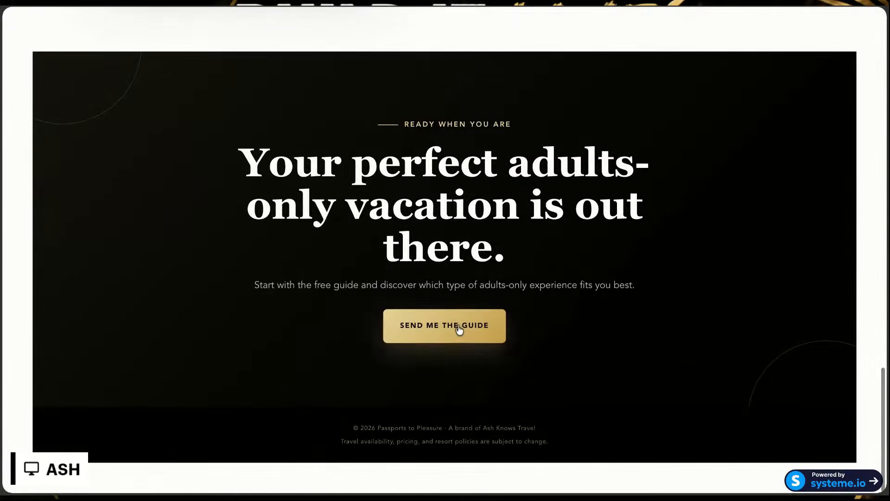
scroll(462, 331, up, 15)
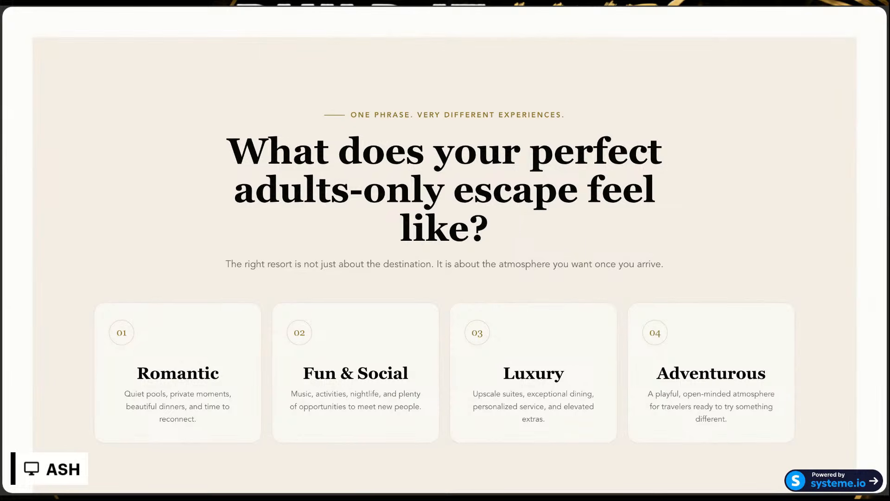
Step: Switch to the ChatGPT Travel Funnel Plan conversation and look through the page code files and the Page 1 layout instructions
click(258, 6)
scroll(402, 184, up, 4)
scroll(402, 184, up, 10)
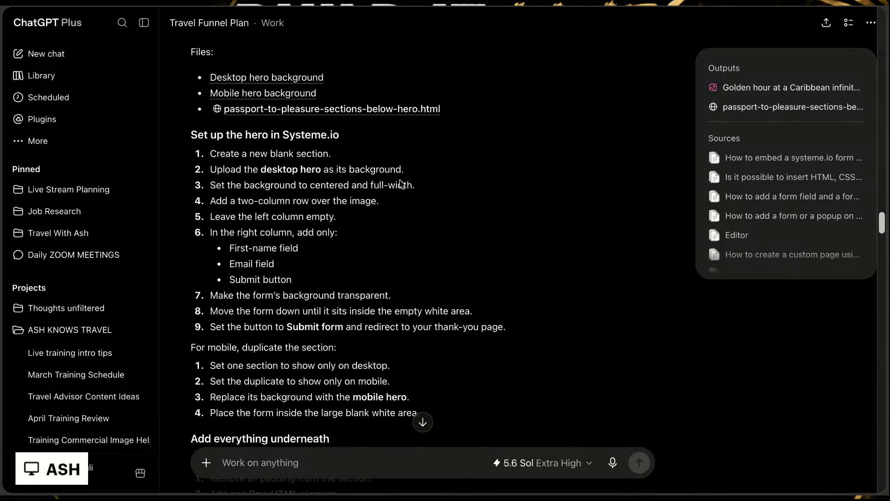
scroll(402, 184, up, 15)
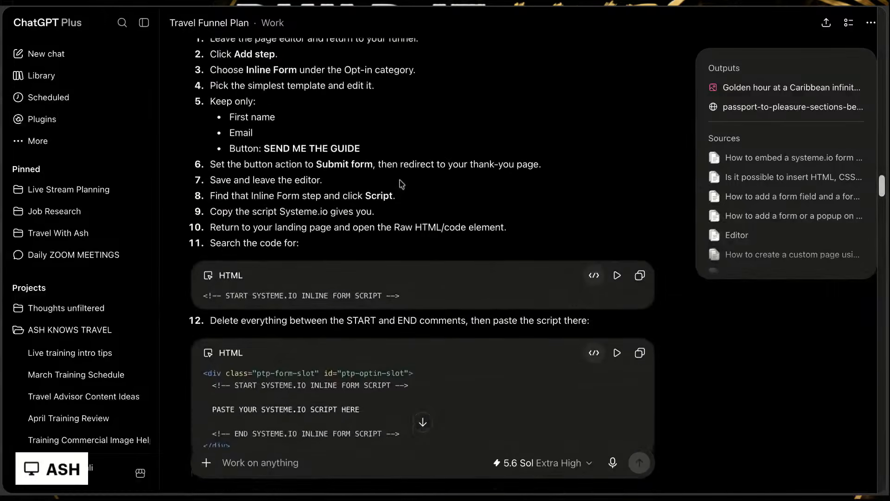
scroll(423, 241, up, 5)
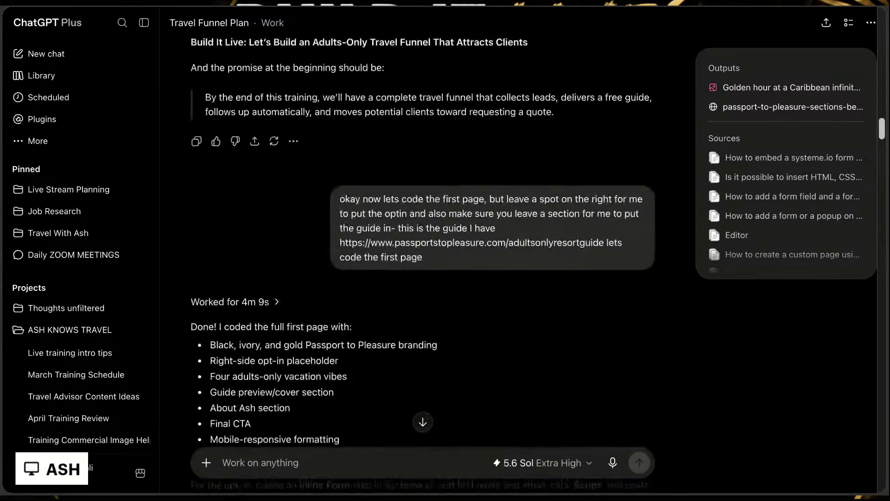
scroll(422, 241, down, 20)
scroll(422, 248, down, 20)
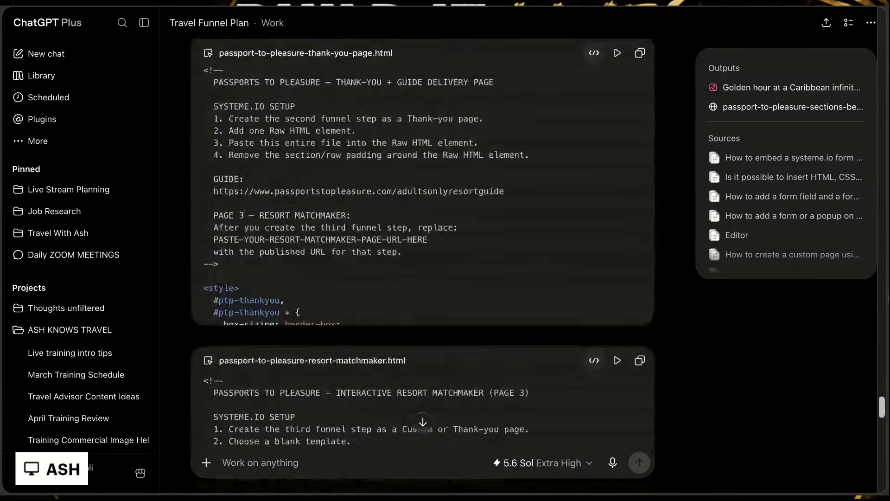
scroll(609, 263, up, 3)
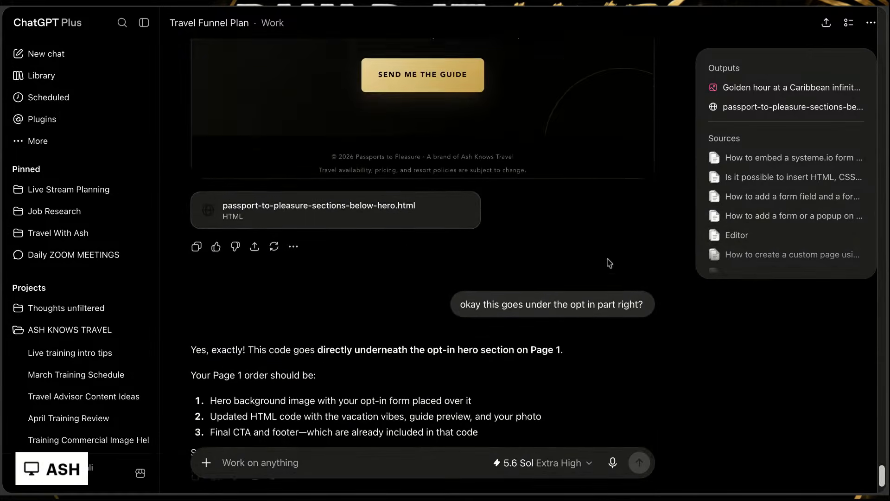
Step: Open passport-to-pleasure-sections-below-hero.html and check its rendered advisor and final call-to-action sections and its source code
click(414, 218)
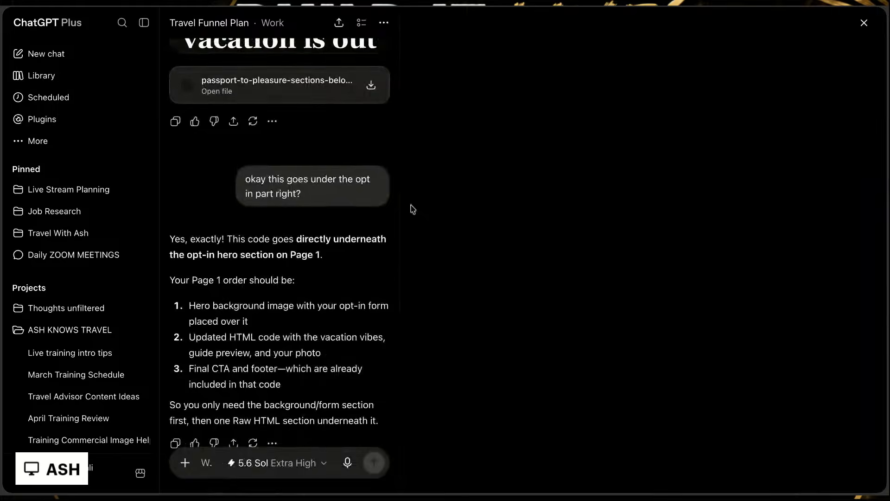
scroll(775, 167, down, 10)
scroll(777, 170, down, 10)
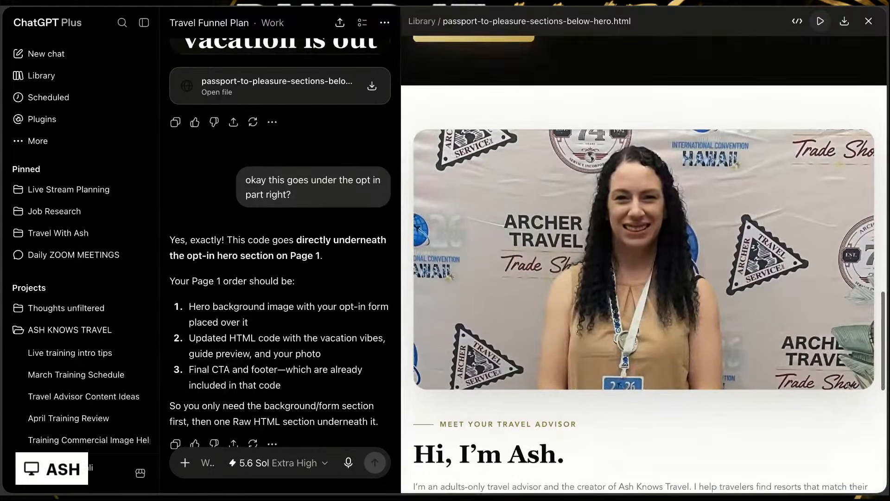
scroll(770, 186, up, 10)
scroll(770, 185, down, 7)
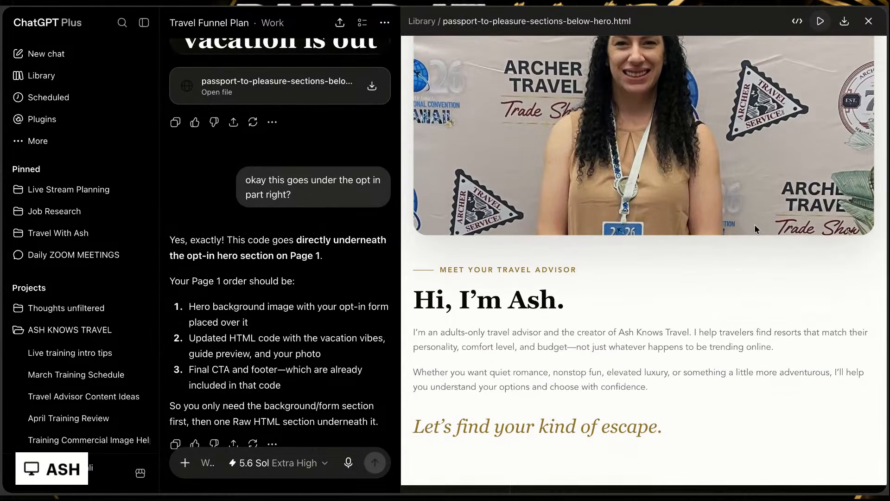
scroll(755, 224, down, 5)
scroll(755, 228, down, 2)
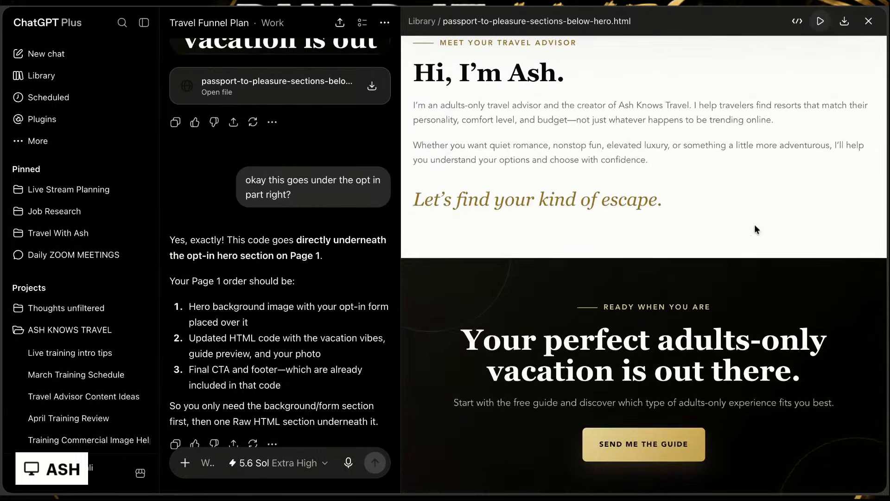
scroll(756, 228, up, 20)
click(797, 21)
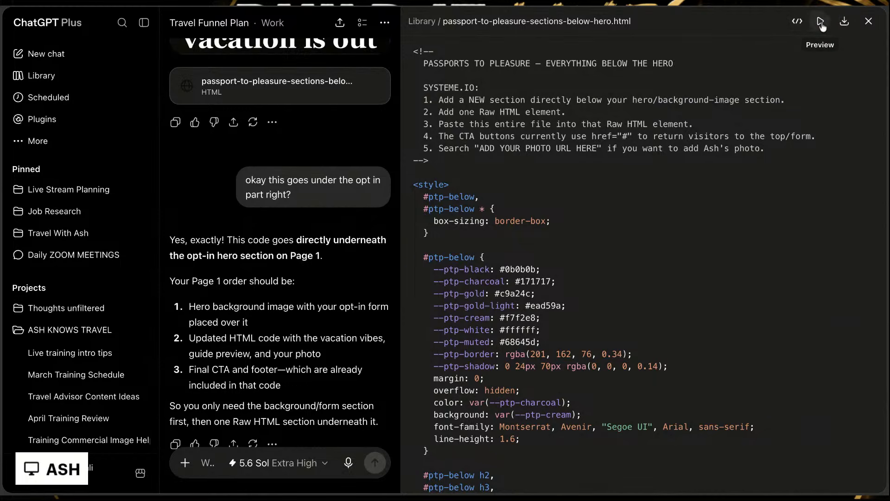
click(869, 20)
mouse_move(645, 23)
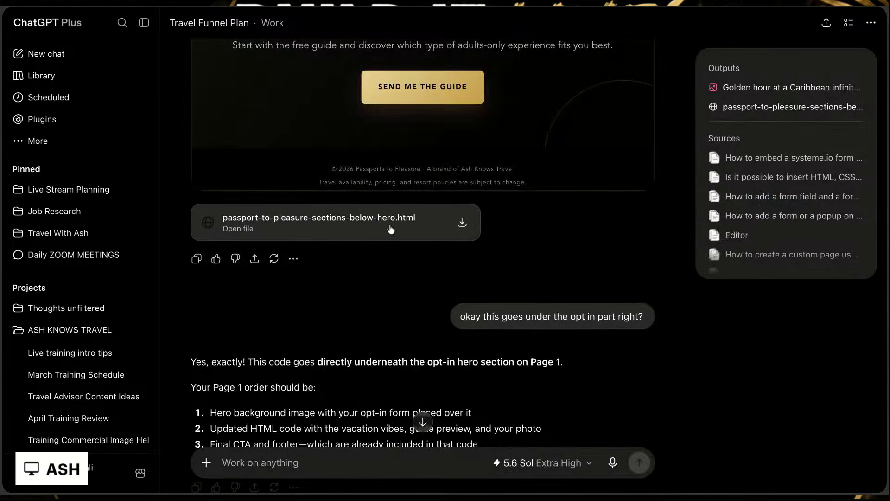
Step: Reopen passport-to-pleasure-sections-below-hero.html in code view and copy its entire source code
click(390, 229)
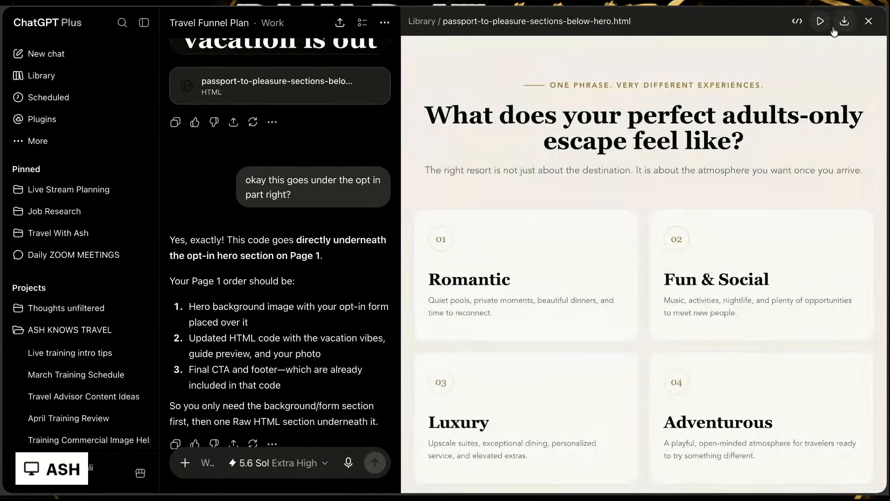
click(798, 21)
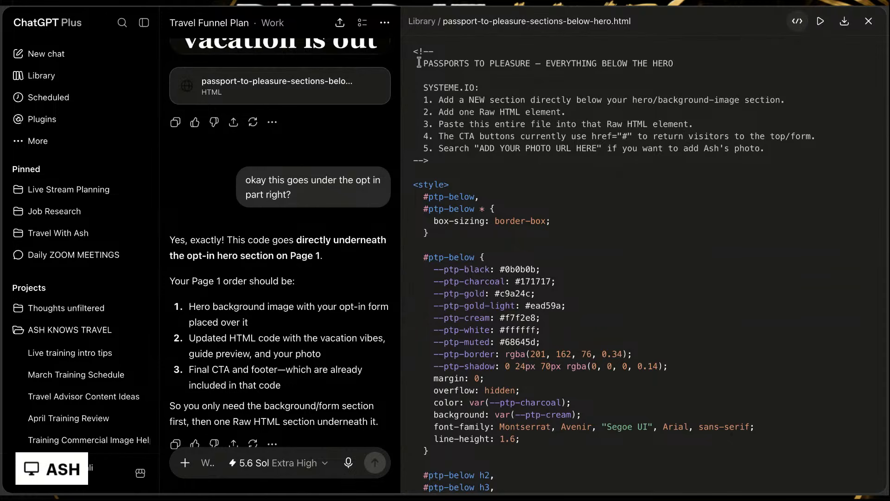
drag(411, 50, 419, 494)
scroll(819, 415, down, 15)
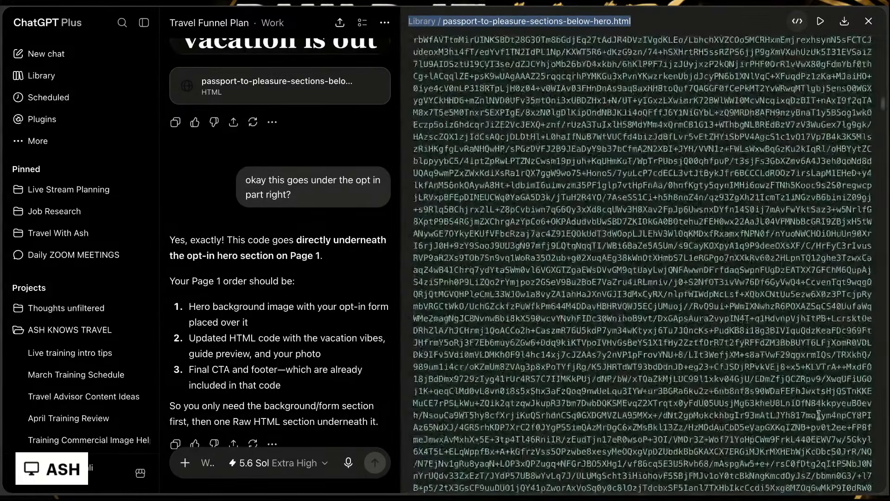
scroll(819, 415, down, 10)
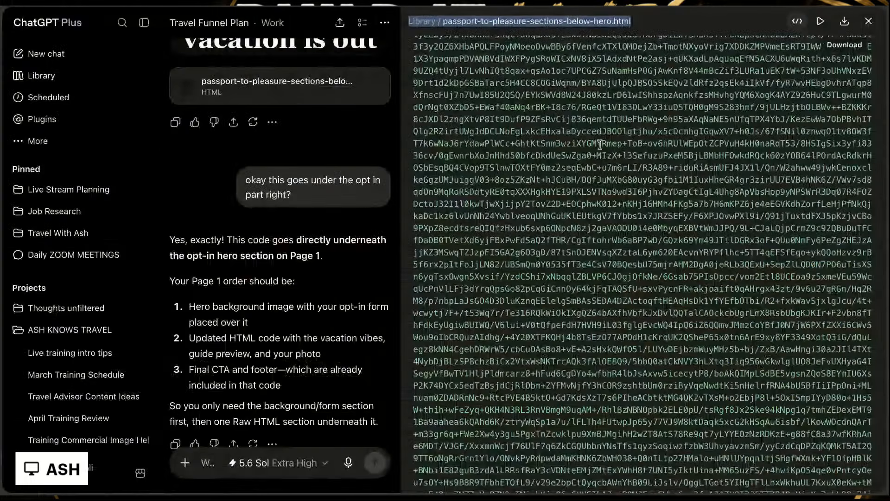
scroll(599, 159, down, 15)
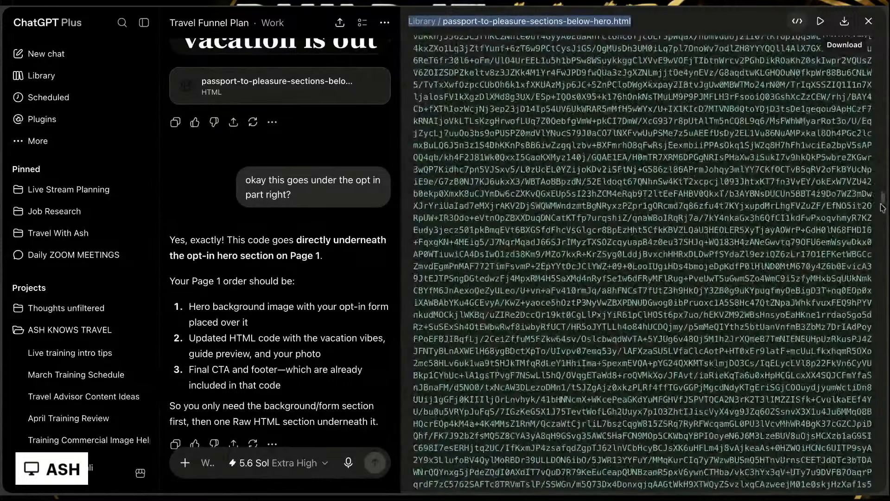
drag(882, 208, 883, 491)
drag(750, 493, 695, 14)
scroll(643, 265, down, 15)
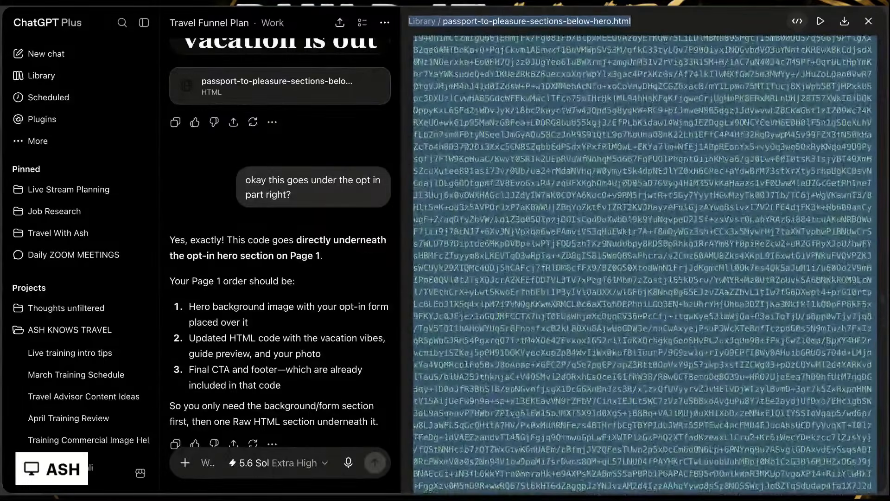
scroll(642, 264, down, 15)
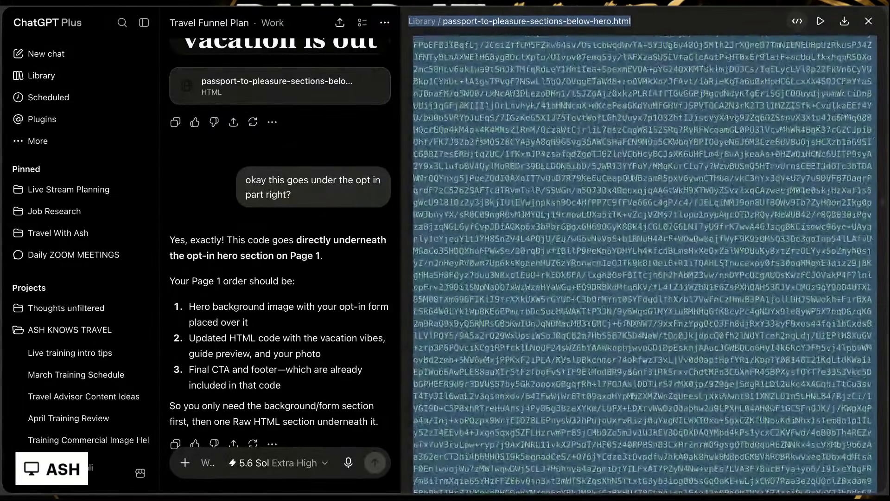
scroll(643, 264, down, 5)
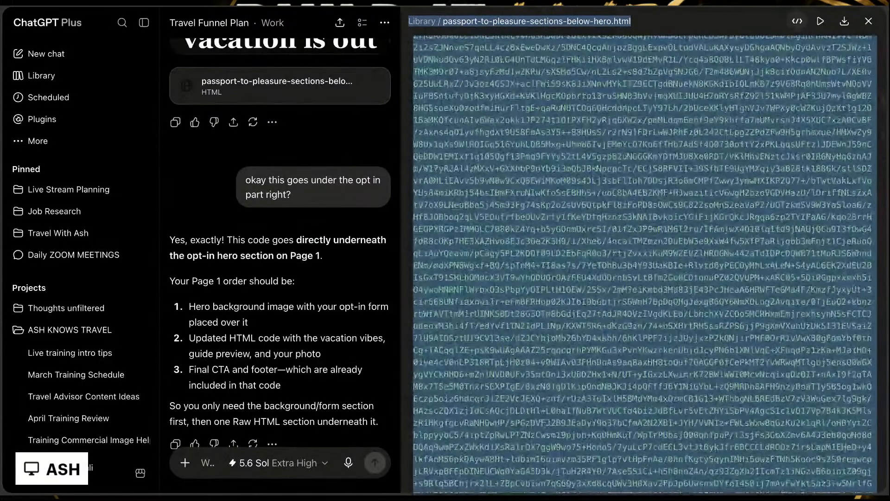
scroll(560, 102, up, 20)
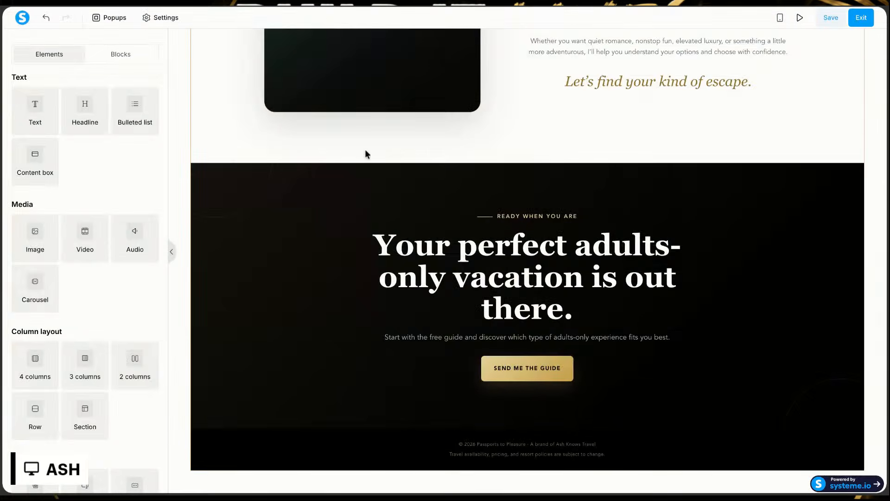
Step: Switch to the systeme.io editor and delete the existing Raw HTML element from the page
scroll(366, 153, up, 5)
scroll(365, 149, down, 1)
click(224, 77)
click(225, 77)
scroll(229, 77, down, 1)
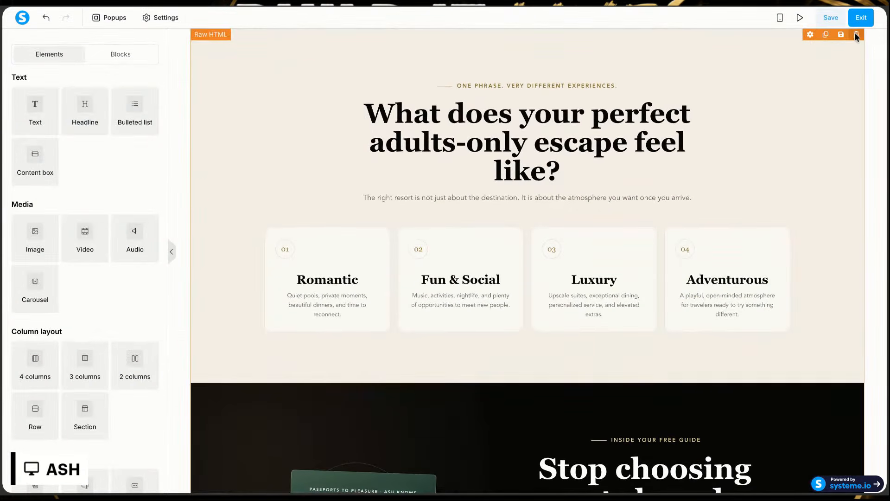
click(576, 65)
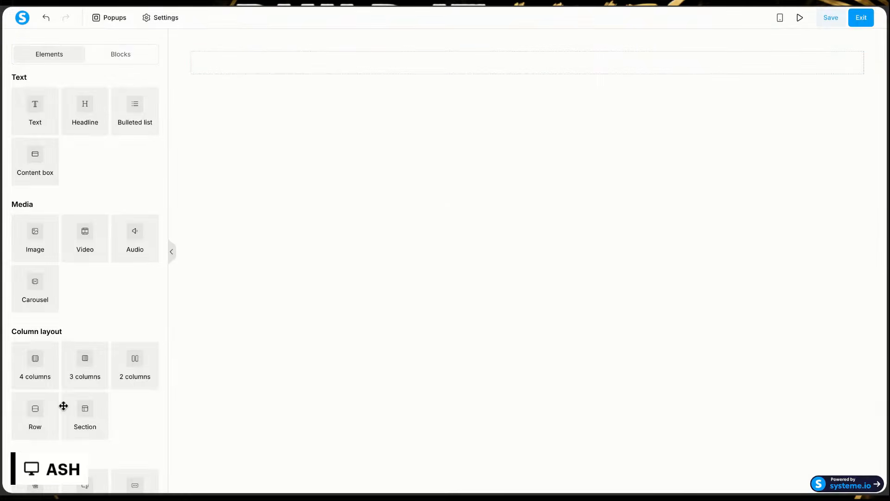
Step: Add a new Raw HTML element to the empty row and replace its placeholder code with the copied code
scroll(66, 290, down, 7)
drag(35, 446, 535, 58)
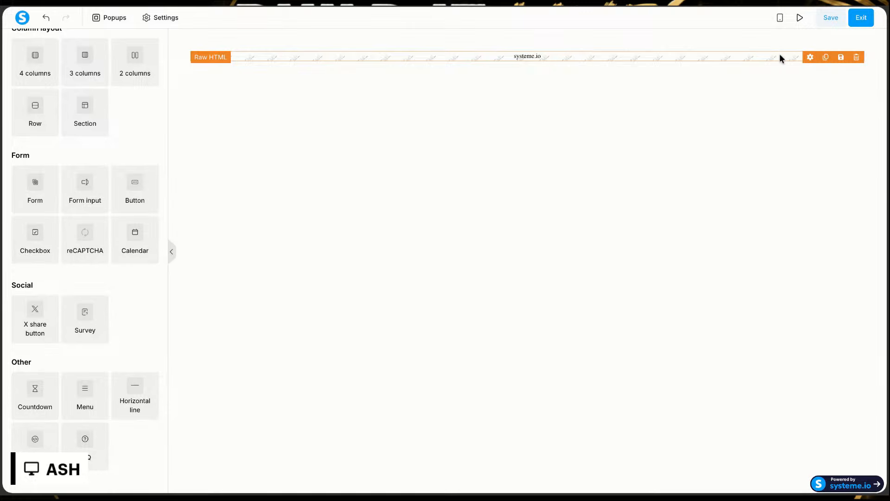
click(708, 57)
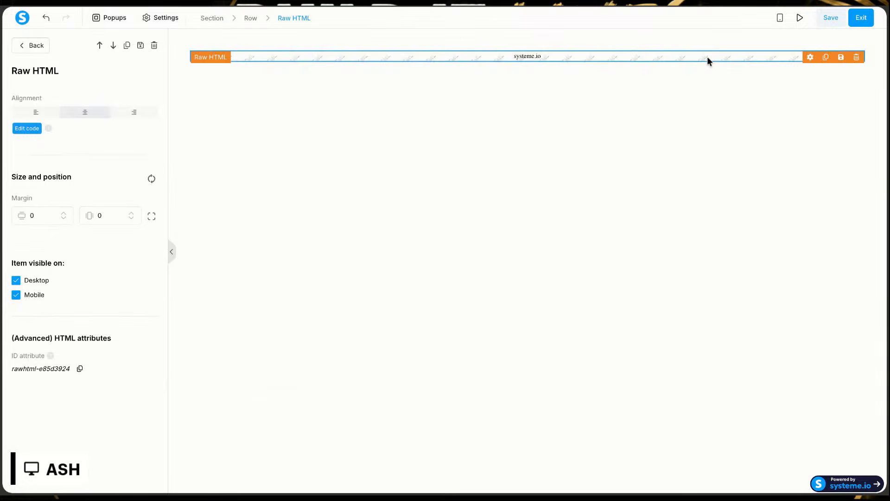
click(29, 128)
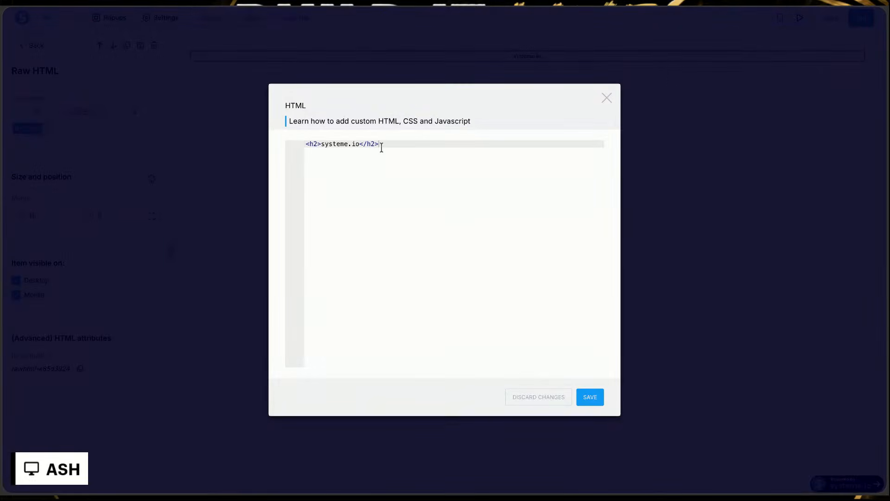
key(ctrl+a)
key(ctrl+v)
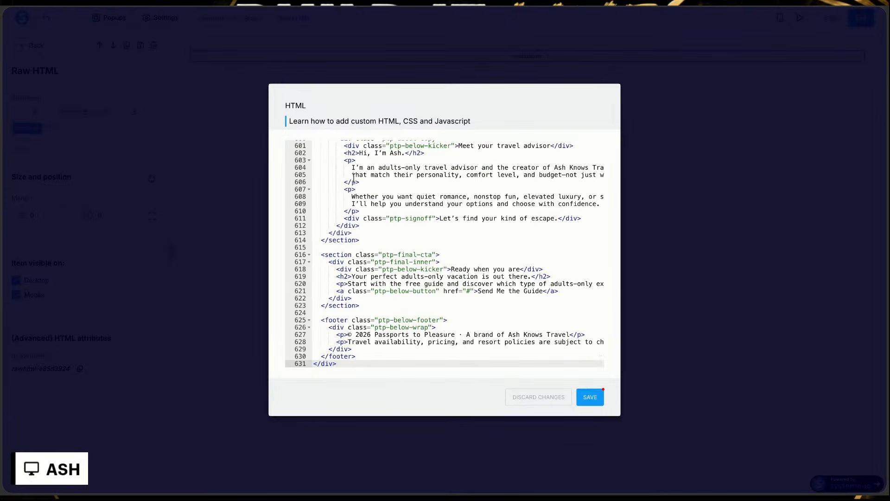
Step: Delete the stray library path, file name and blank lines above the opening comment and save the HTML code
scroll(591, 346, up, 20)
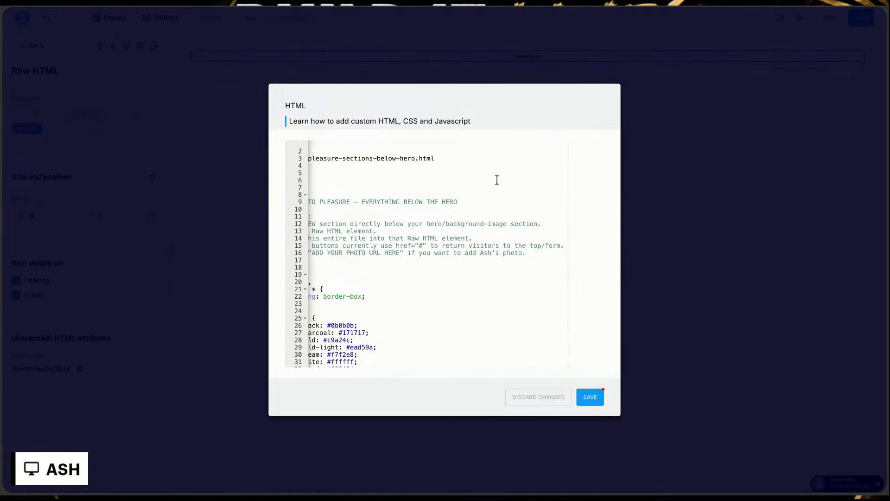
click(467, 175)
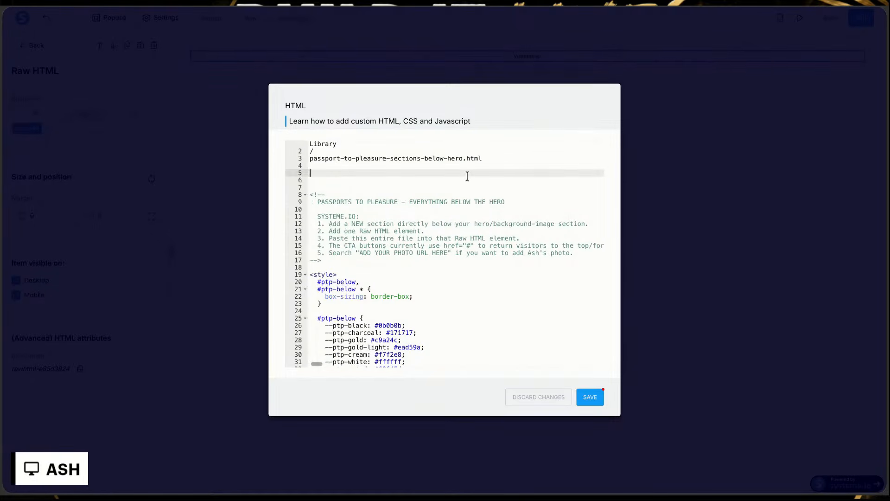
key(ctrl+shift+Home)
key(BackSpace)
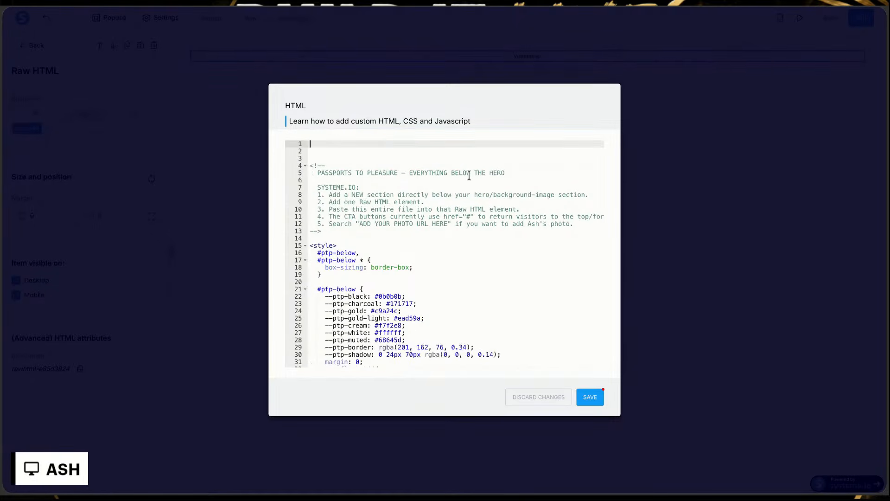
click(310, 166)
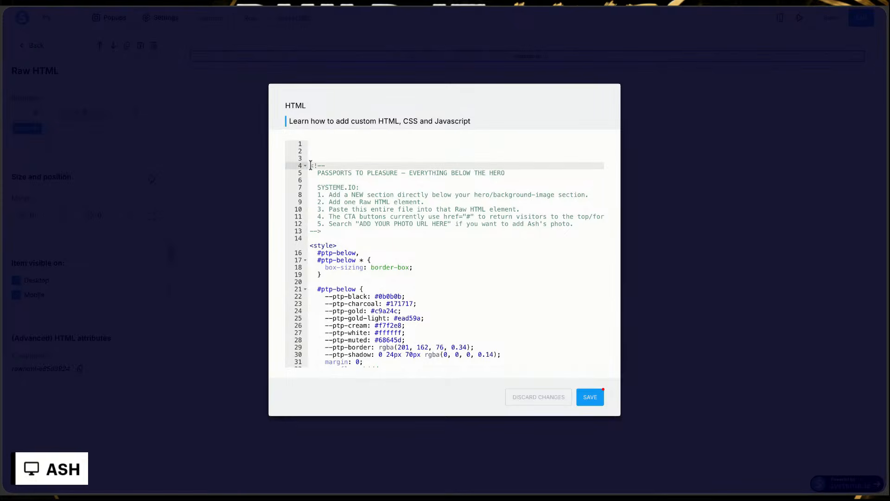
key(BackSpace)
key(BackSpace)
key(BackSpace)
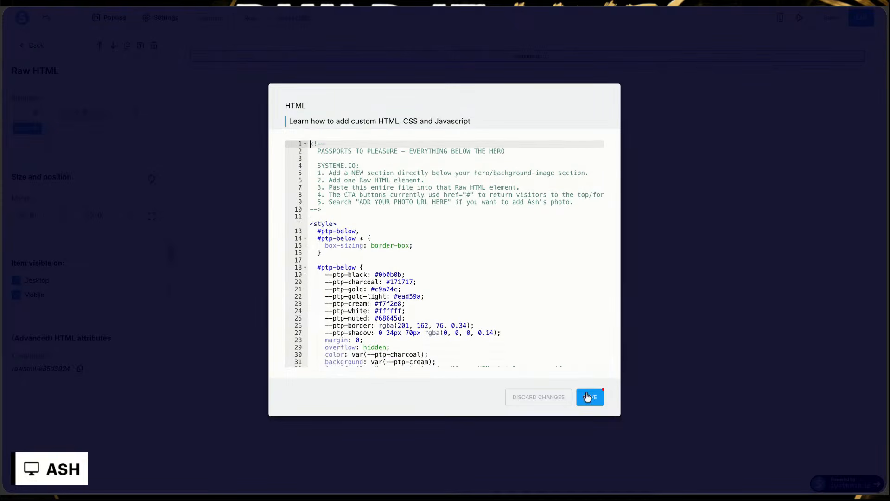
click(584, 397)
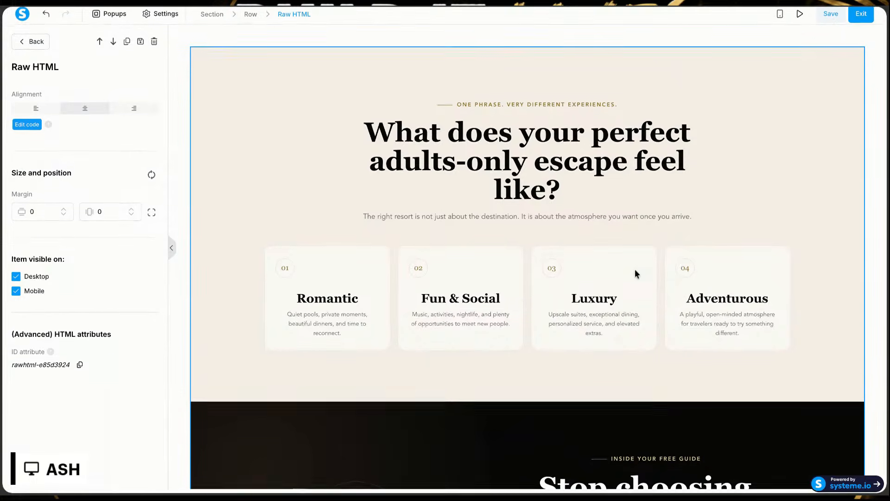
Step: Deselect the Raw HTML element and check the rendered sections from the vacation-vibe cards down to the footer
key(Escape)
scroll(688, 145, down, 3)
scroll(688, 150, down, 8)
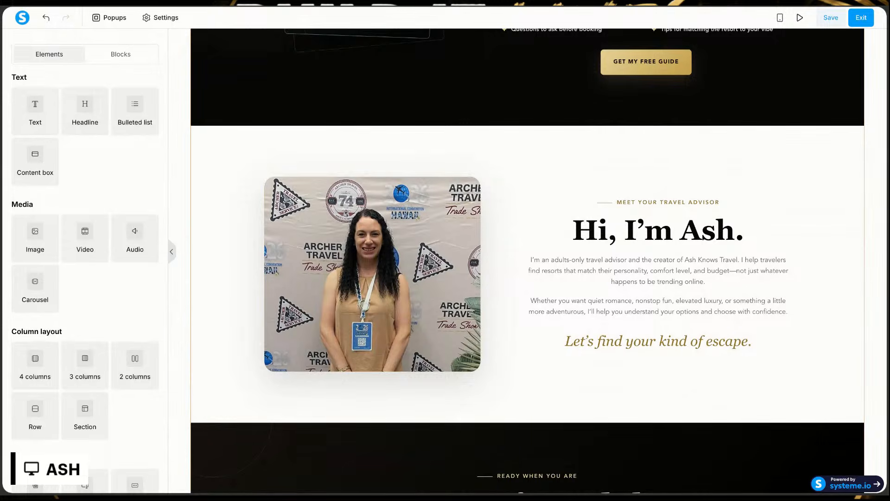
scroll(528, 261, down, 5)
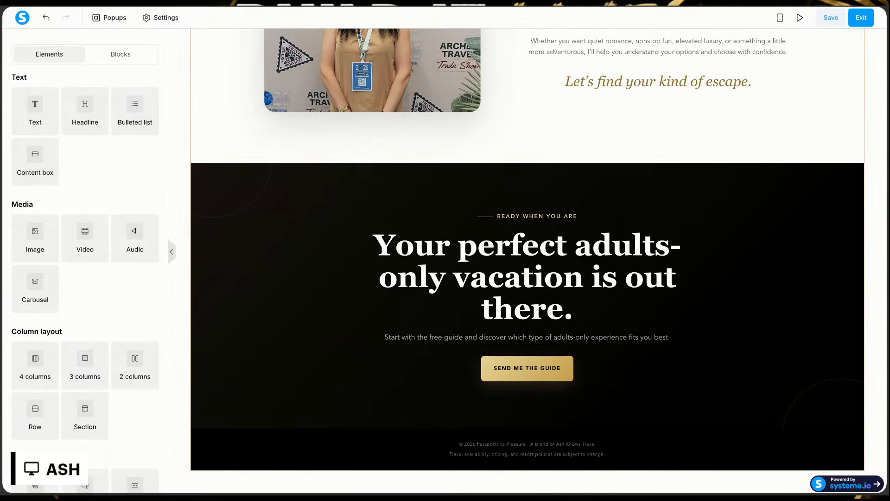
scroll(527, 260, up, 20)
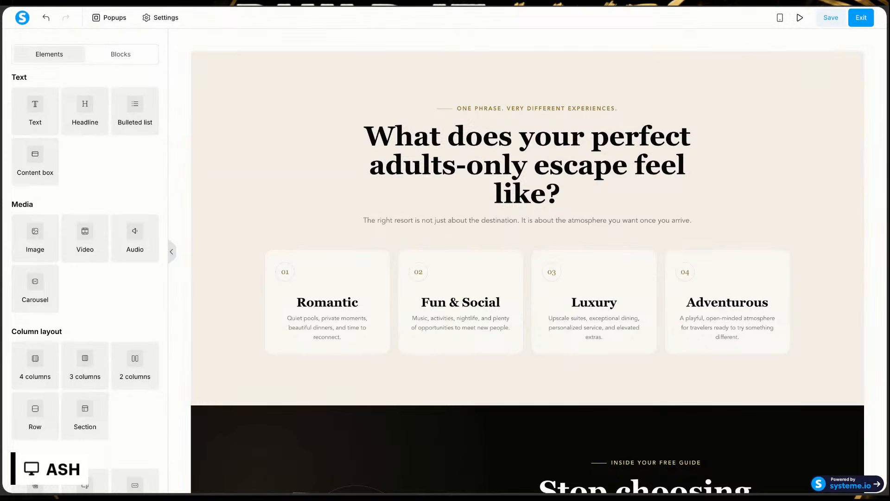
Step: Close the HTML file preview in the ChatGPT conversation and return to the systeme.io page editor
click(385, 5)
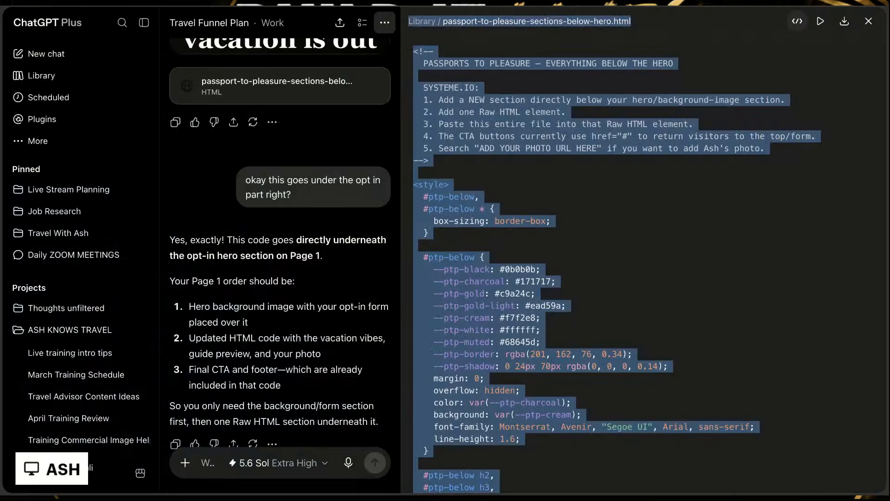
click(871, 25)
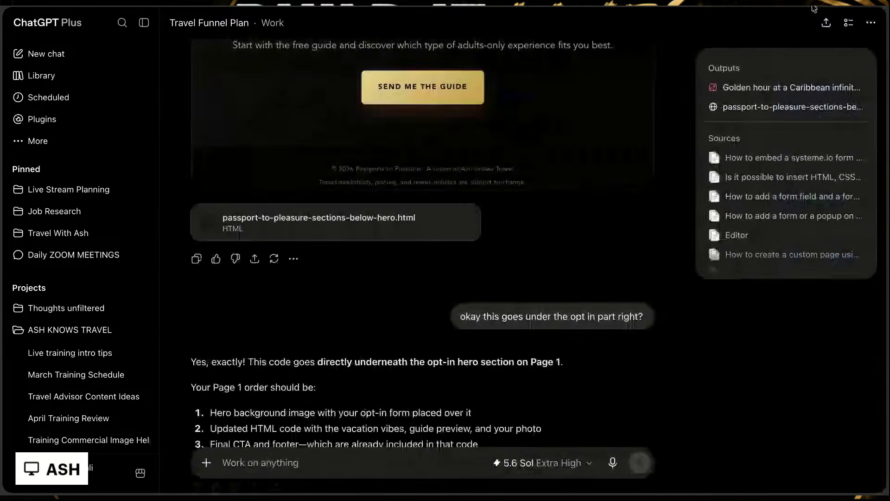
click(815, 8)
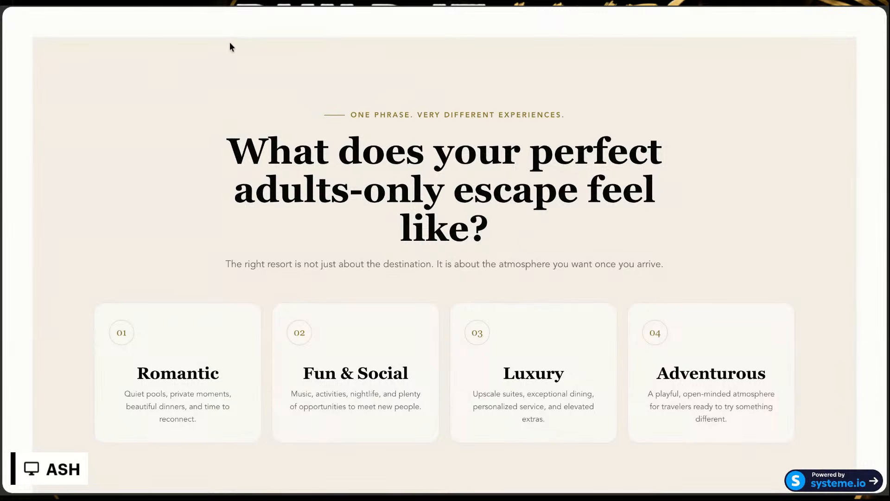
click(465, 5)
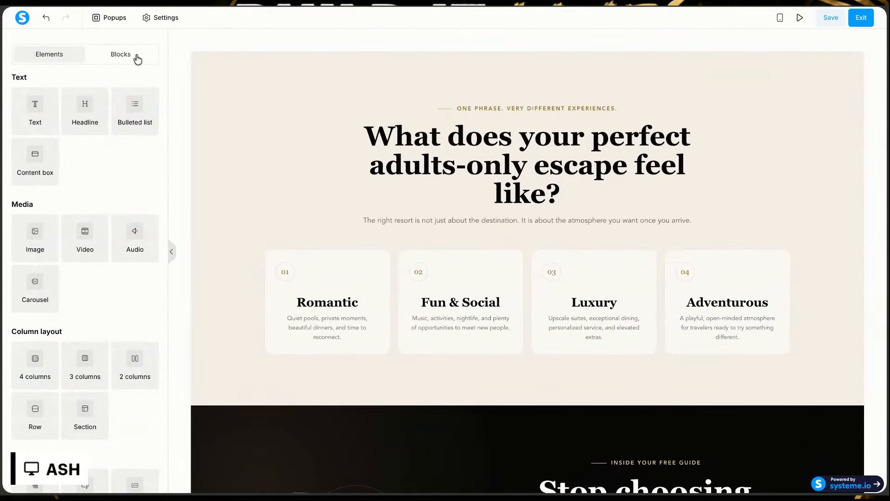
Step: Add a Form element at the top of the page, above the vacation-vibe section
scroll(54, 332, down, 3)
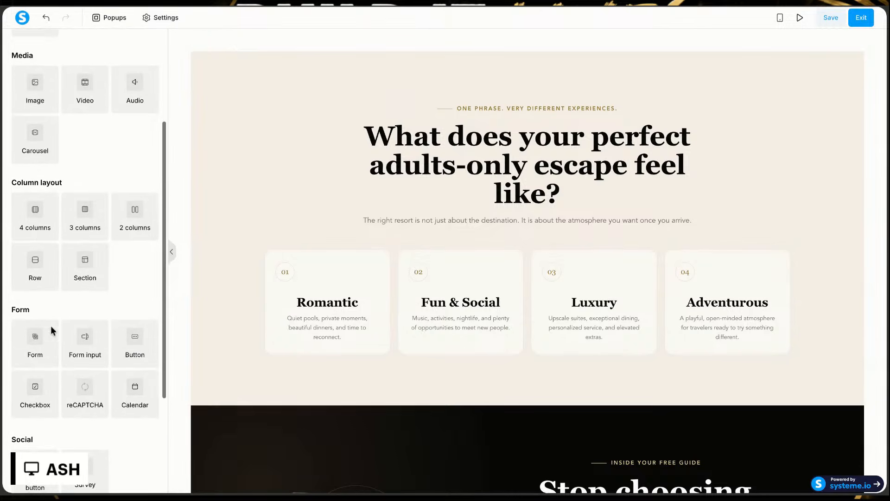
scroll(32, 339, down, 1)
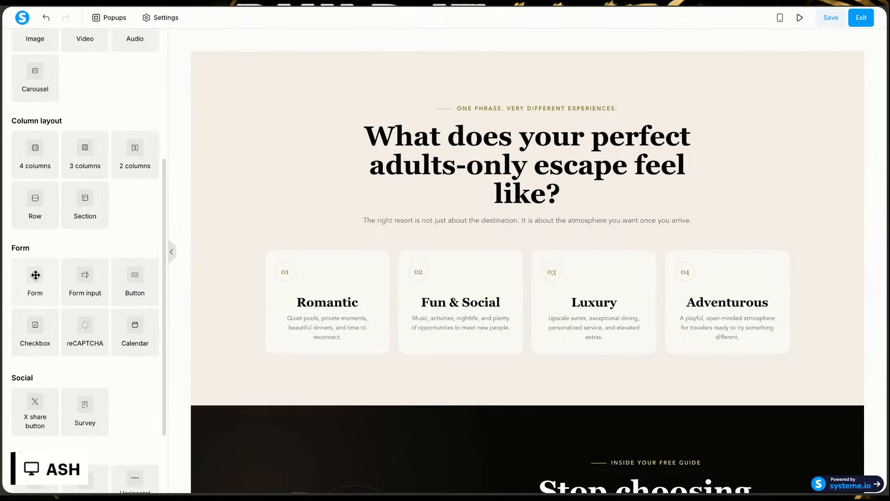
drag(36, 275, 510, 60)
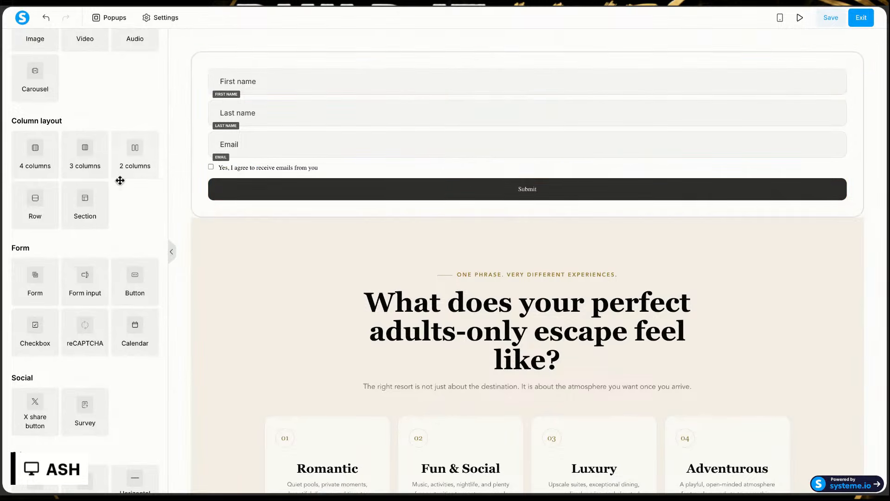
Step: Add an Image element above the form and upload the Passports to Pleasure hero picture into it
scroll(57, 294, up, 5)
drag(30, 231, 482, 111)
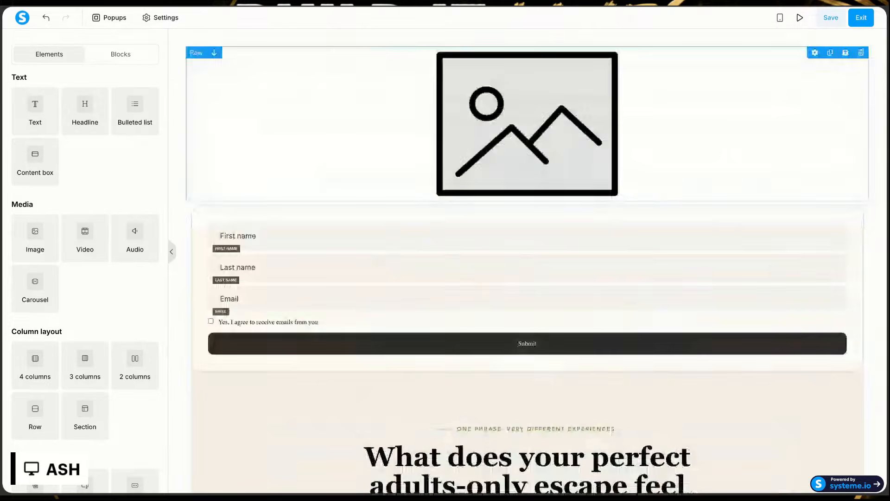
click(484, 114)
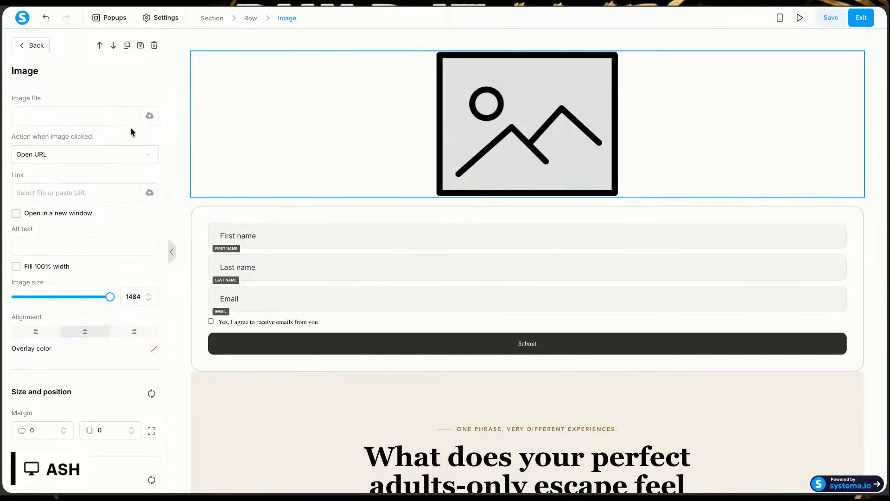
click(149, 115)
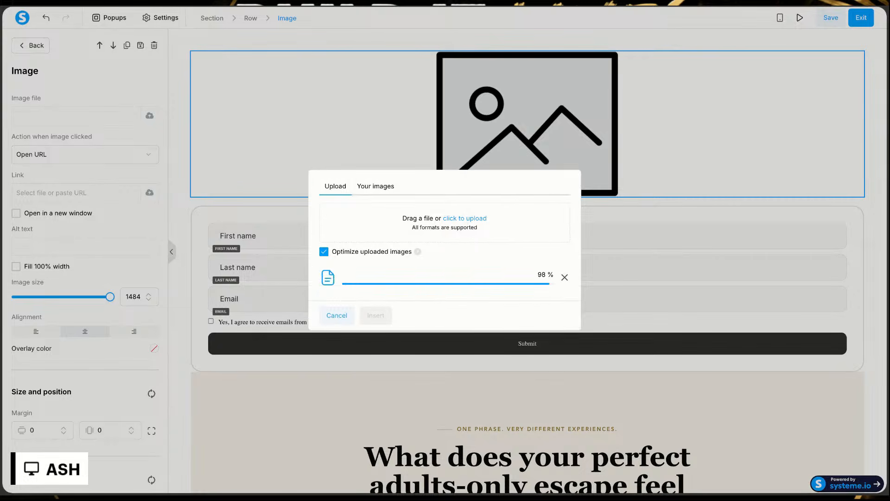
click(377, 315)
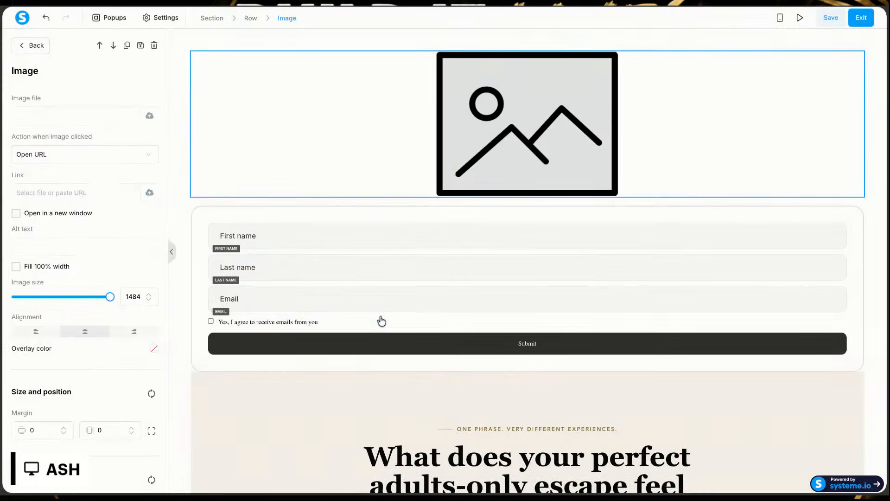
scroll(380, 349, down, 1)
click(478, 249)
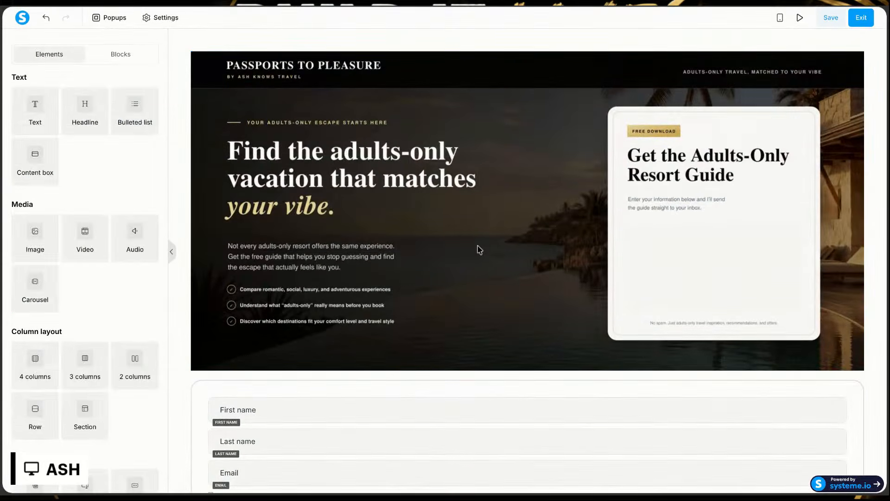
Step: Add a three-column layout directly above the hero image at the top of the page
scroll(478, 249, down, 2)
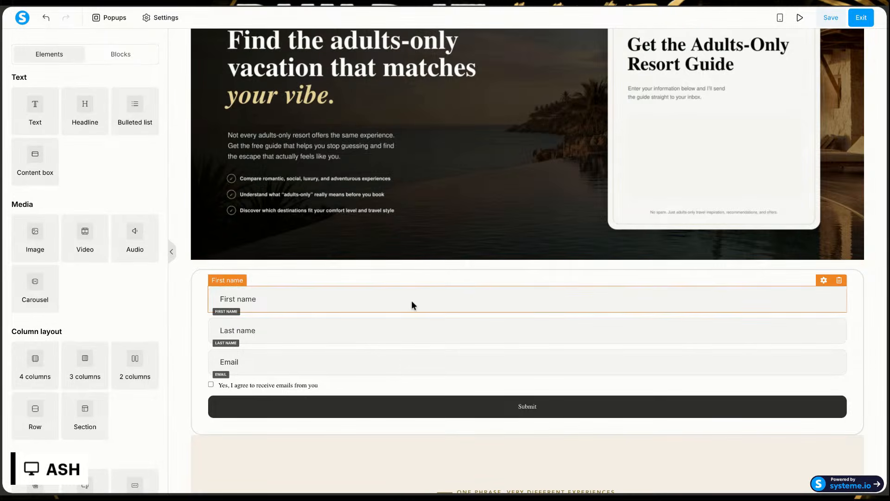
scroll(515, 146, up, 2)
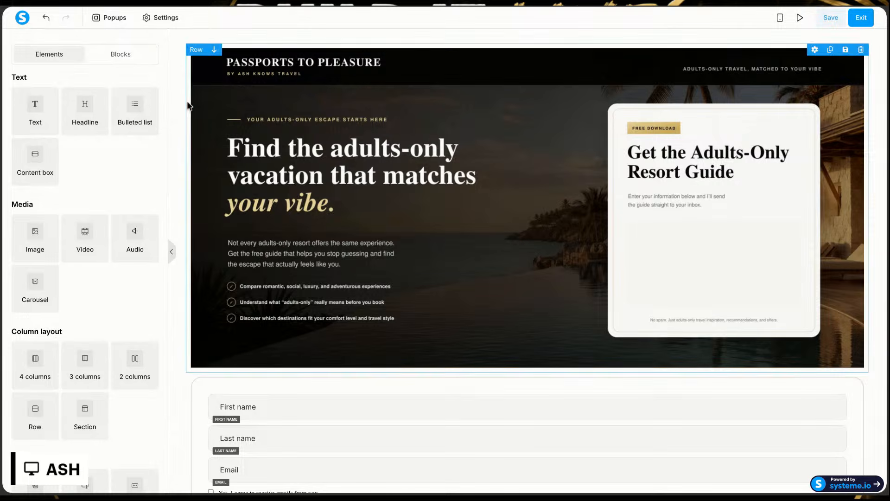
scroll(48, 232, down, 2)
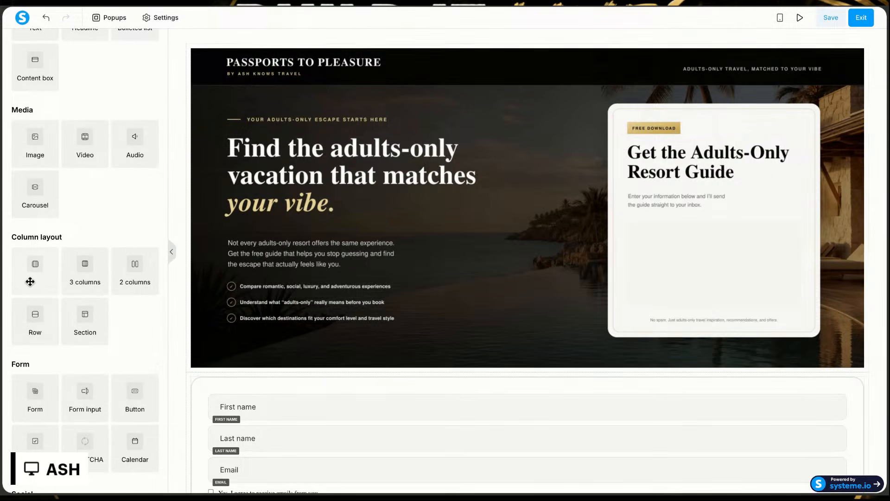
drag(85, 271, 468, 61)
scroll(468, 260, down, 2)
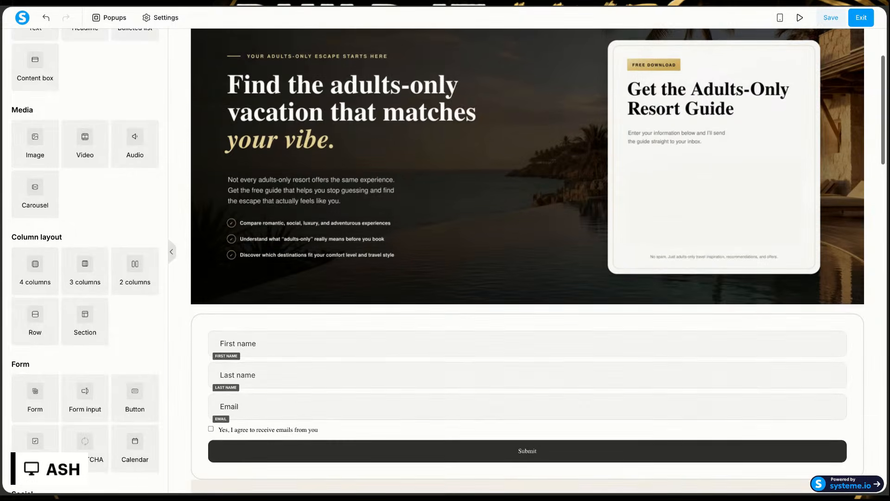
scroll(487, 88, up, 2)
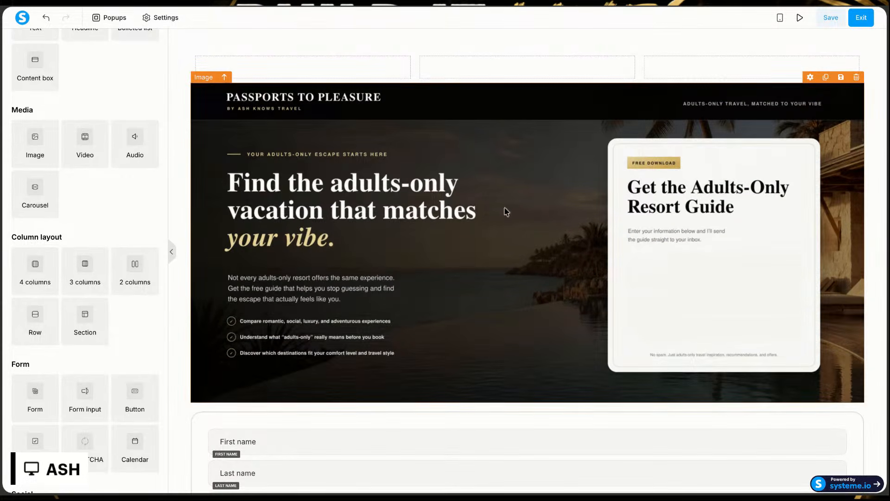
Step: Delete the hero Image element between the three-column row and the form
scroll(506, 204, down, 2)
scroll(510, 255, up, 2)
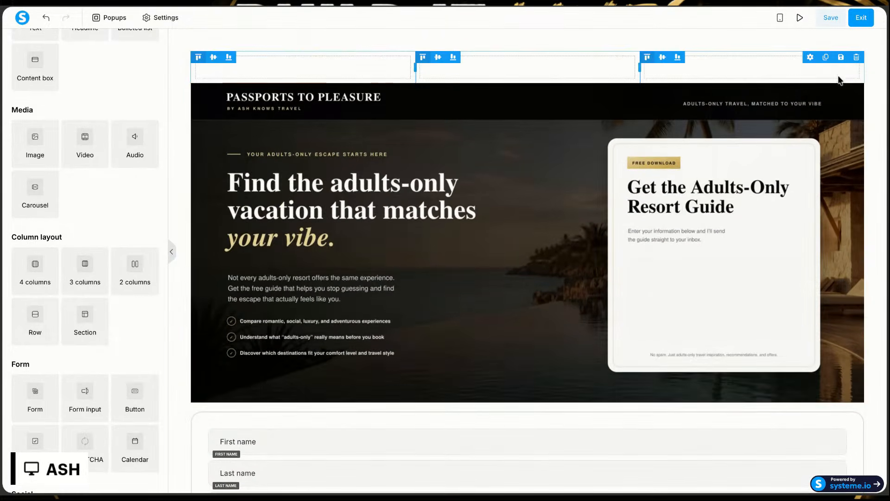
click(856, 78)
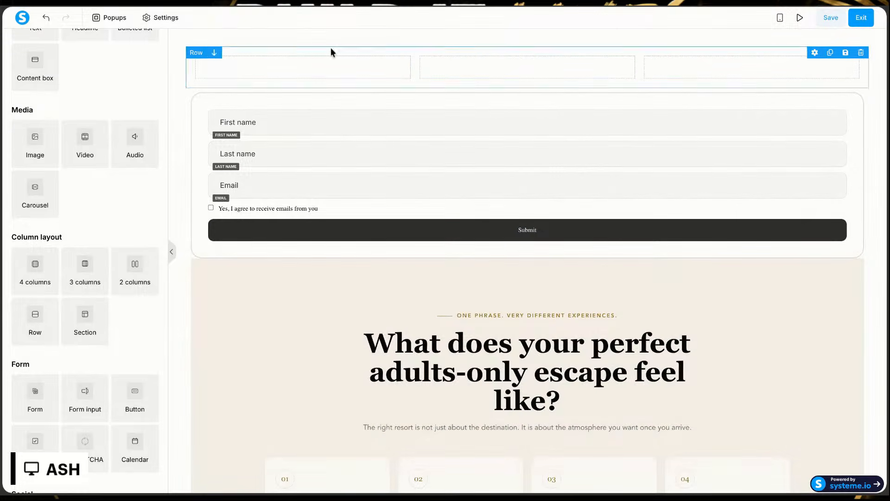
Step: Move the opt-in form into the third column of the three-column row
click(308, 42)
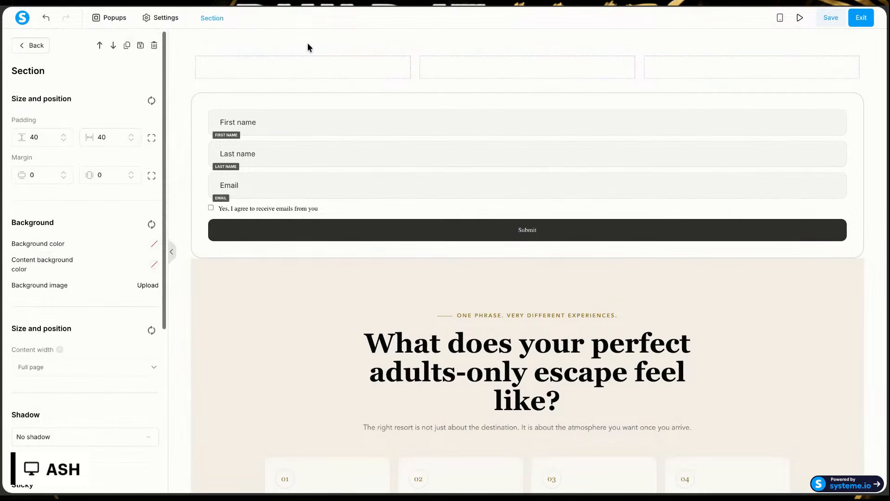
click(293, 97)
drag(294, 96, 727, 59)
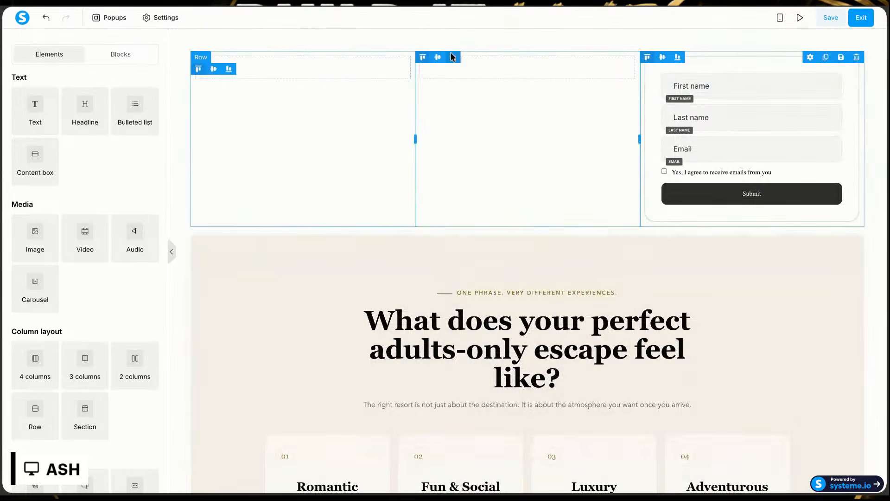
Step: Upload the hero picture and insert it as the background image of the section containing the form
click(376, 39)
click(323, 42)
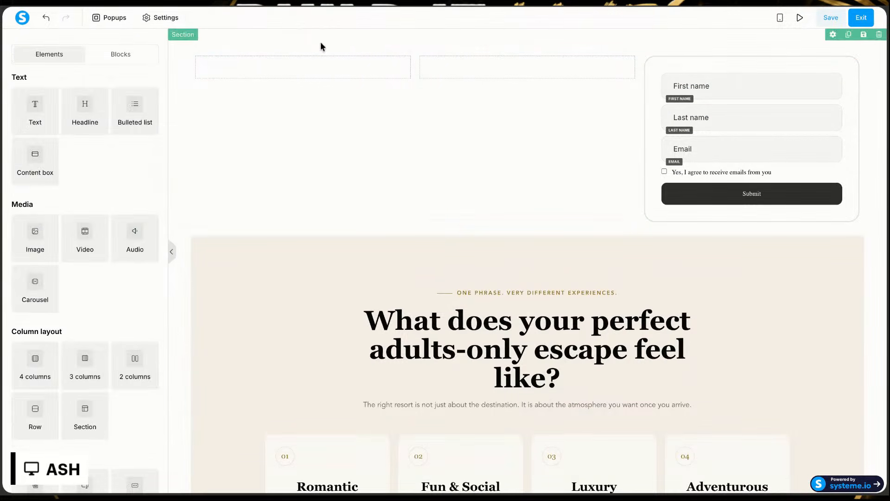
click(254, 36)
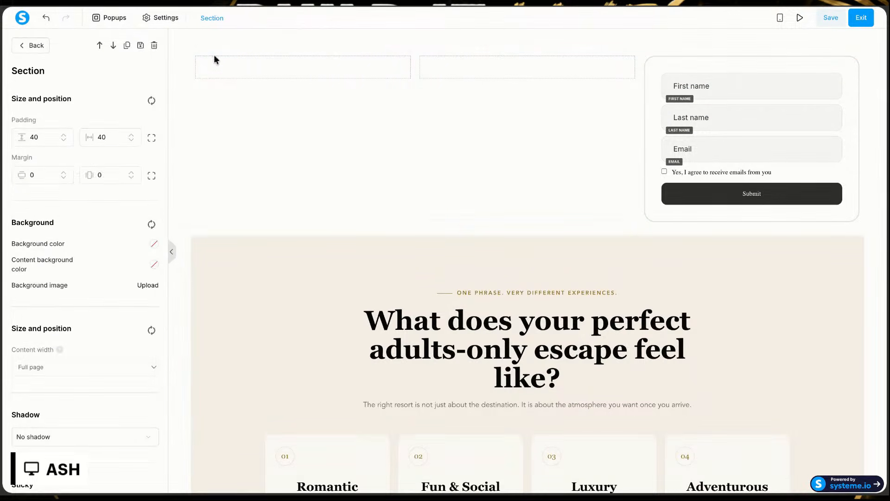
click(147, 286)
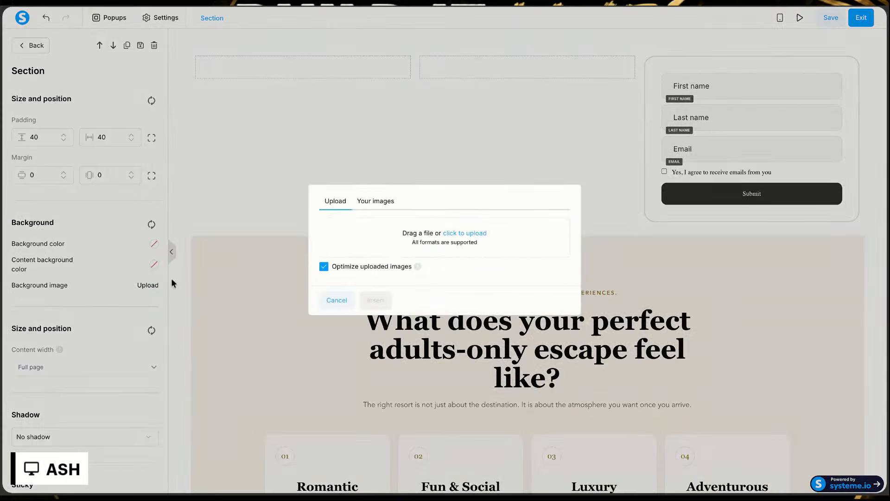
click(461, 236)
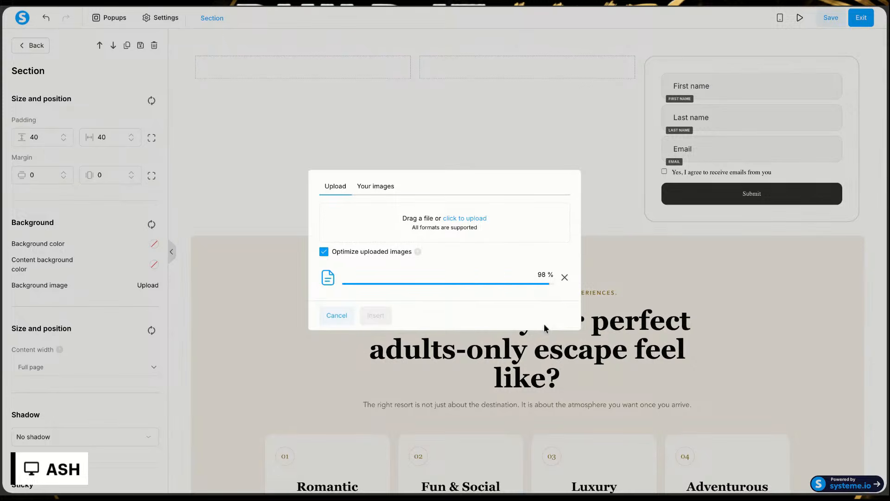
click(375, 316)
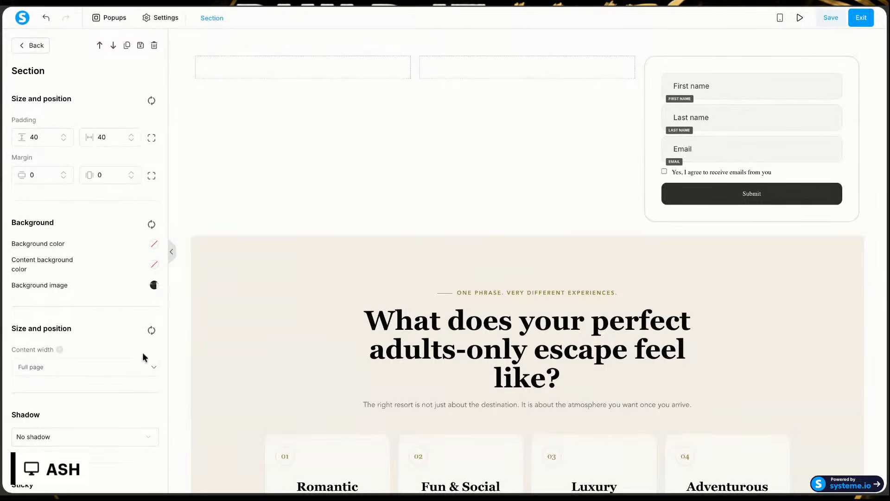
Step: Set the section's background image display mode to Full Center (Fixed)
click(154, 285)
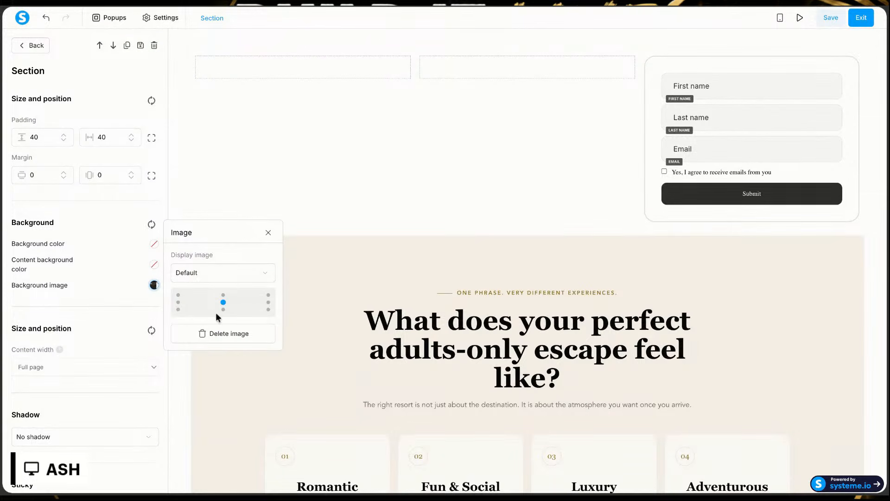
click(226, 276)
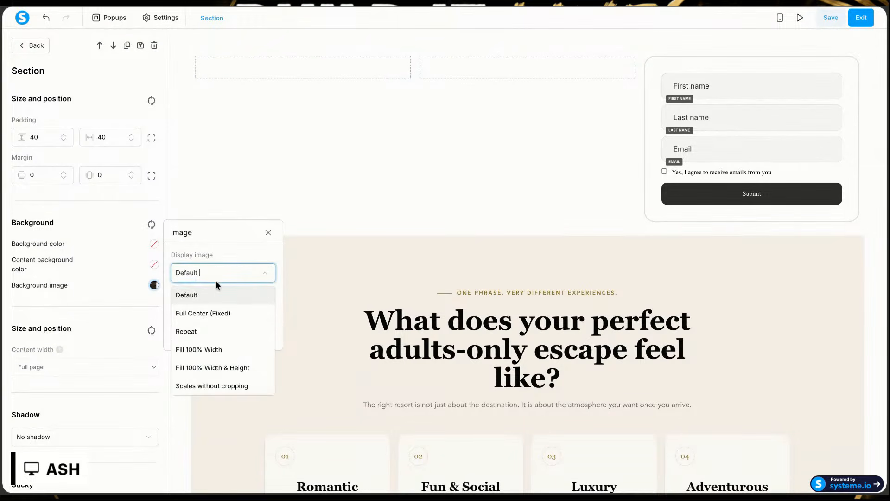
click(198, 317)
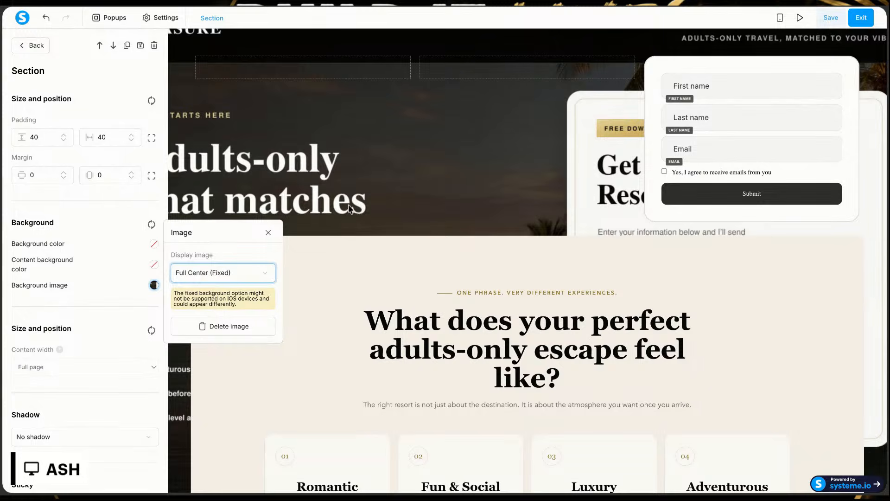
Step: Try the Fill 100% Width & Height, Scales without cropping and Default display modes for the background image, and restore Full Center (Fixed)
click(207, 274)
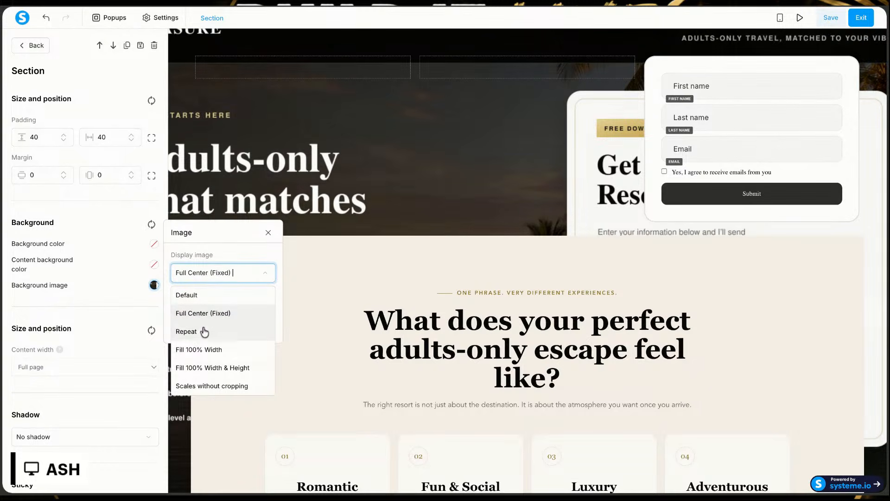
click(204, 368)
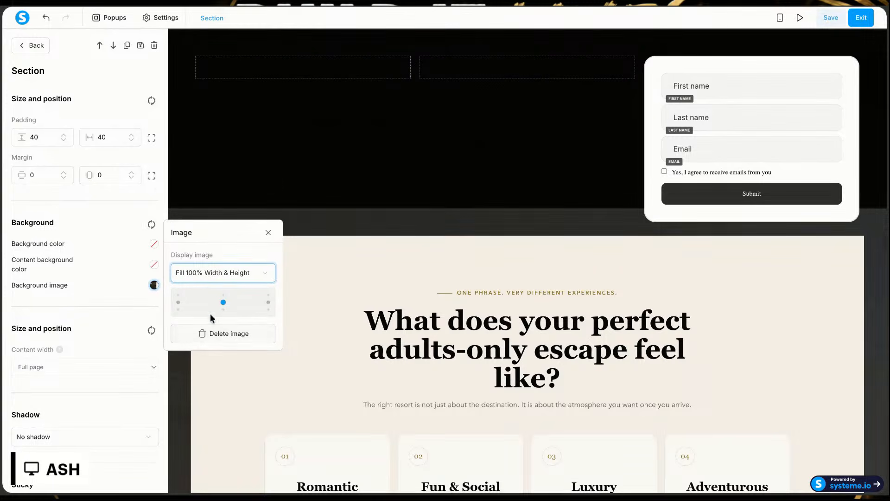
click(215, 274)
click(201, 385)
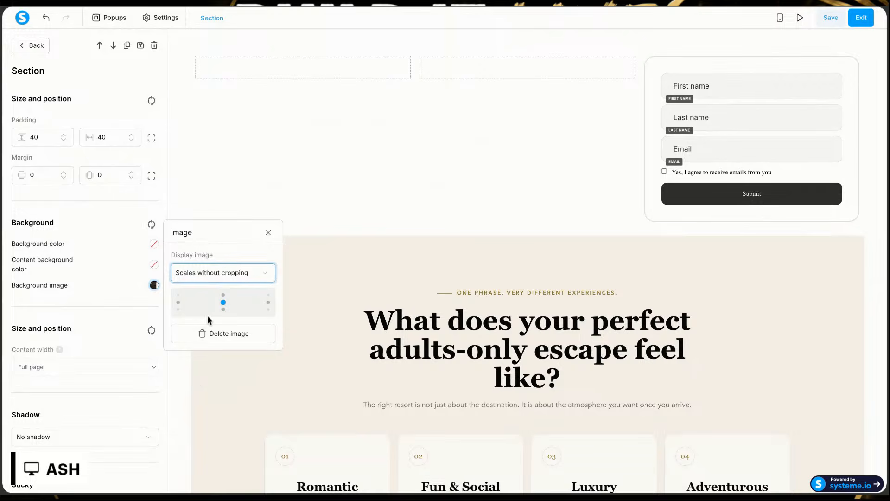
click(218, 272)
click(207, 299)
click(221, 276)
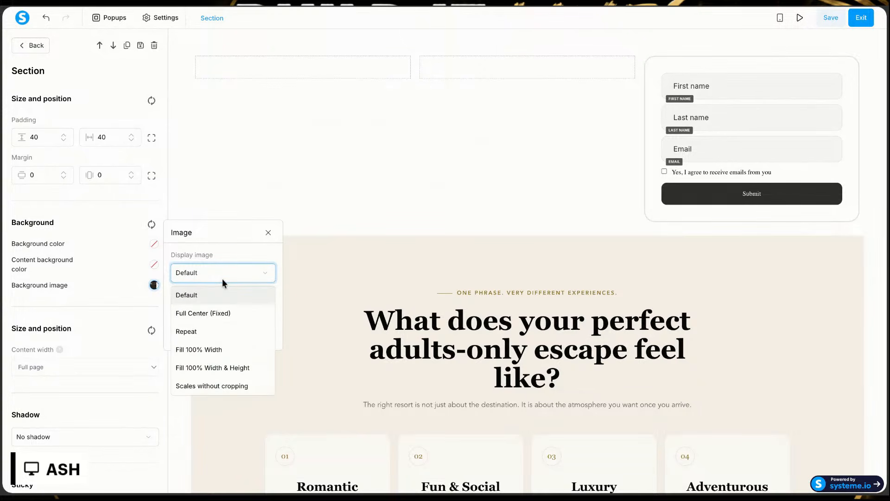
click(207, 314)
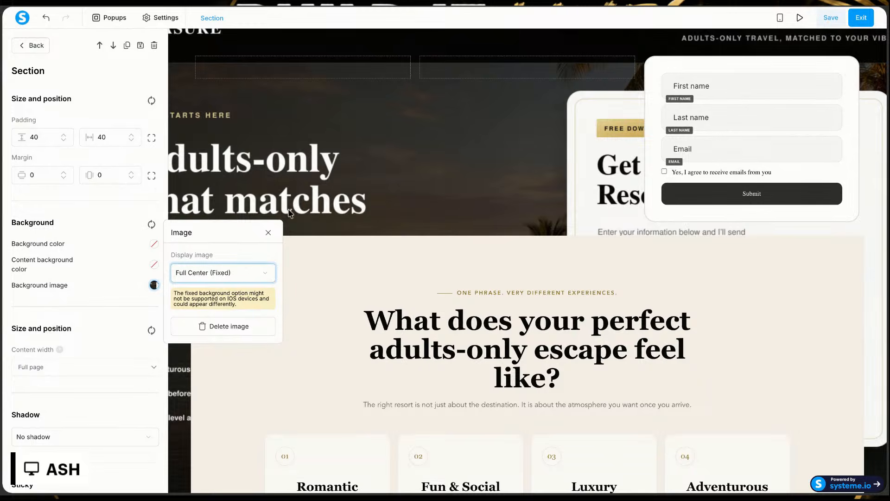
click(471, 103)
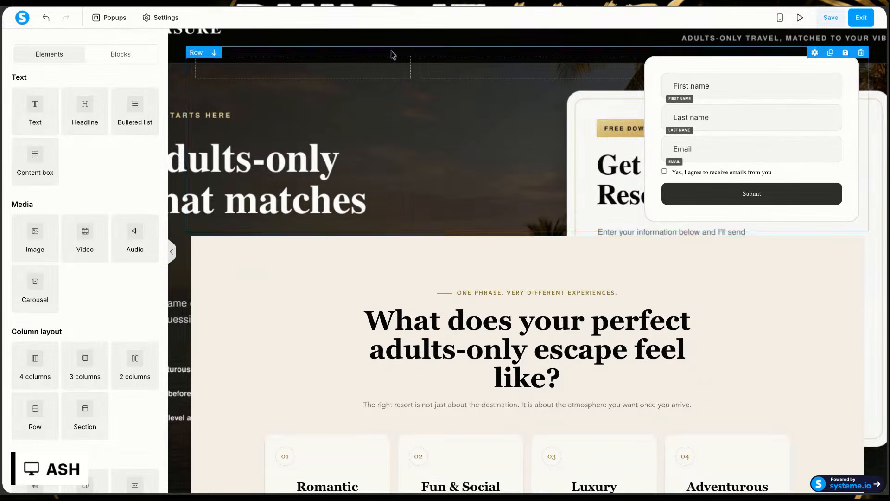
Step: Undo the section's background image and upload the hero picture as the background image of the outer row containing the form
click(46, 17)
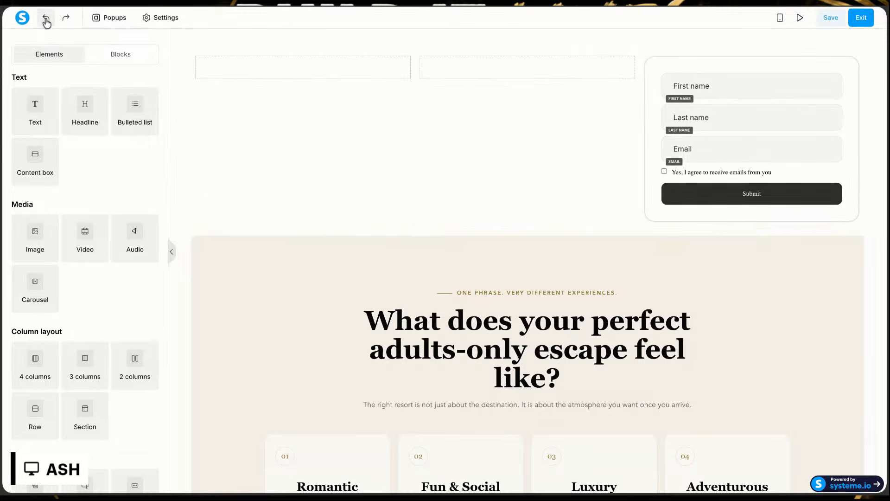
click(270, 72)
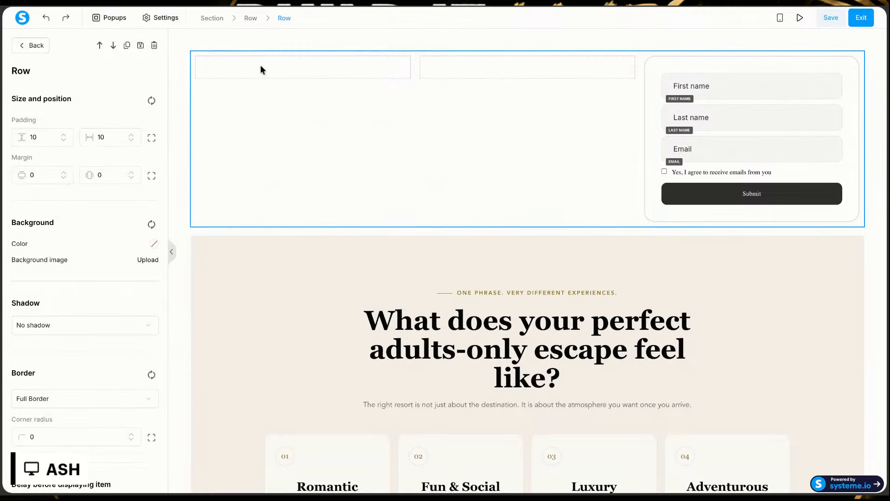
click(244, 44)
click(235, 48)
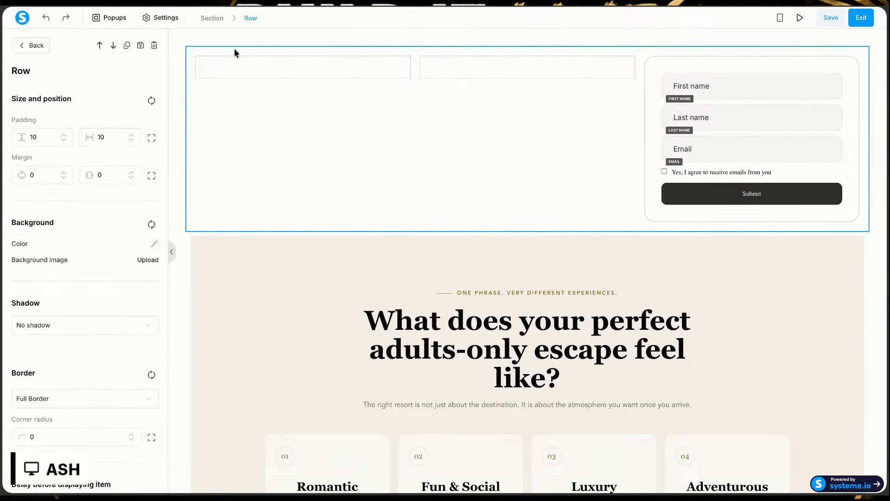
click(145, 261)
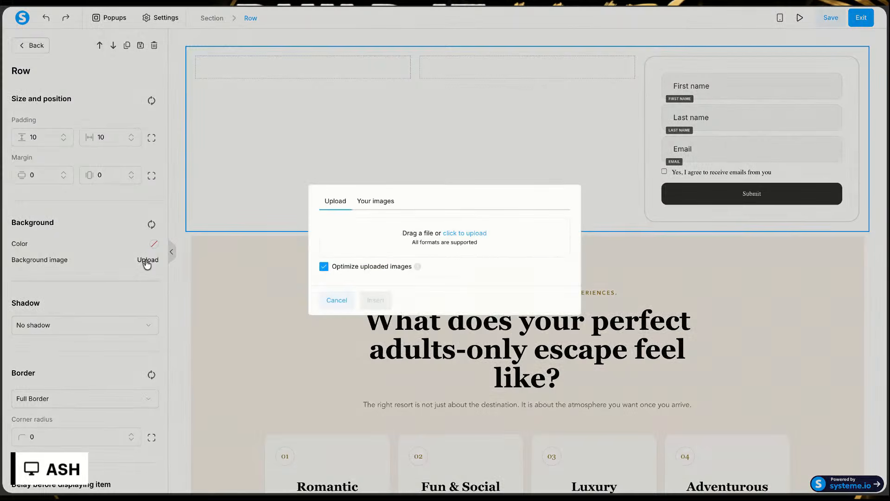
click(469, 234)
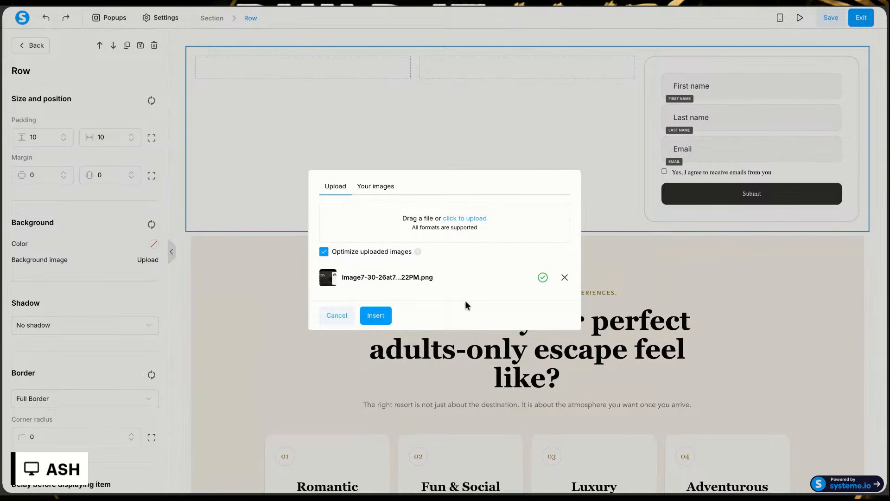
click(379, 316)
click(404, 140)
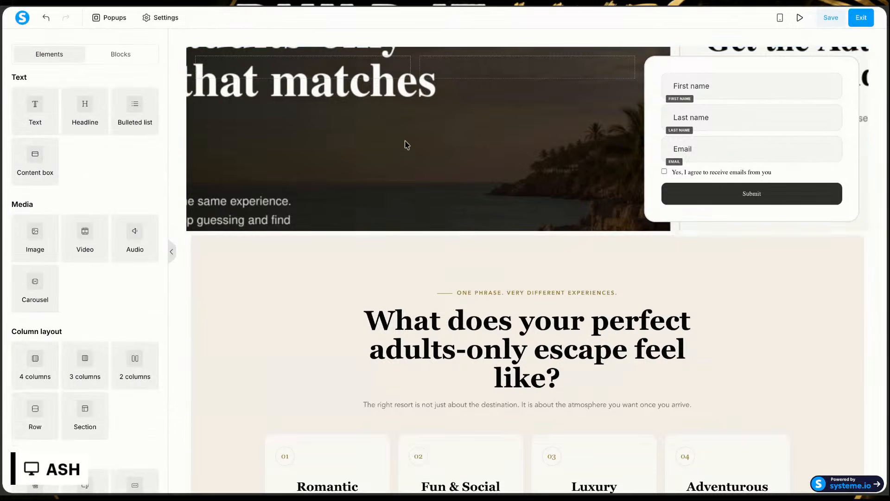
Step: Try the Full Center (Fixed) display mode for the outer row's background image, and set it to Fill 100% Width & Height
scroll(371, 51, up, 2)
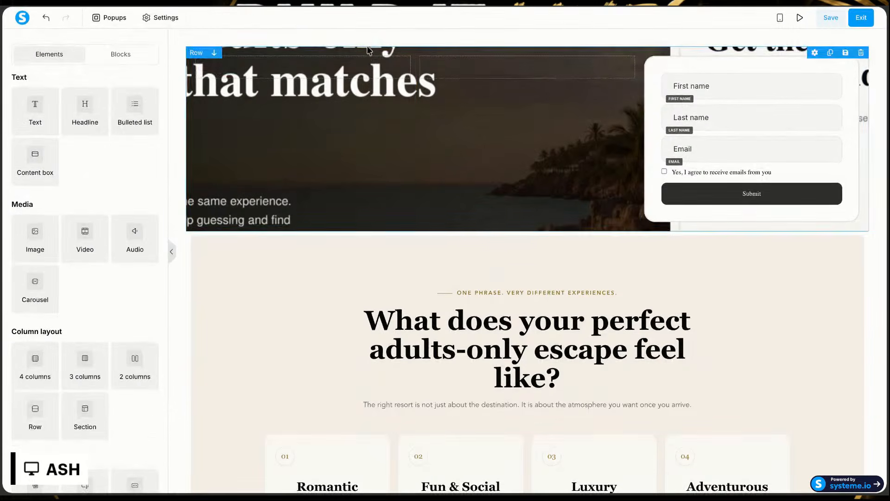
click(371, 54)
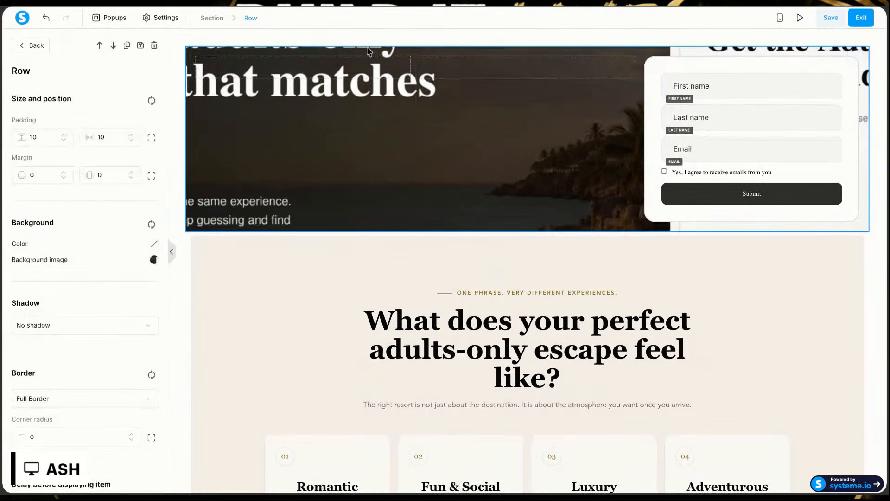
click(154, 259)
click(214, 250)
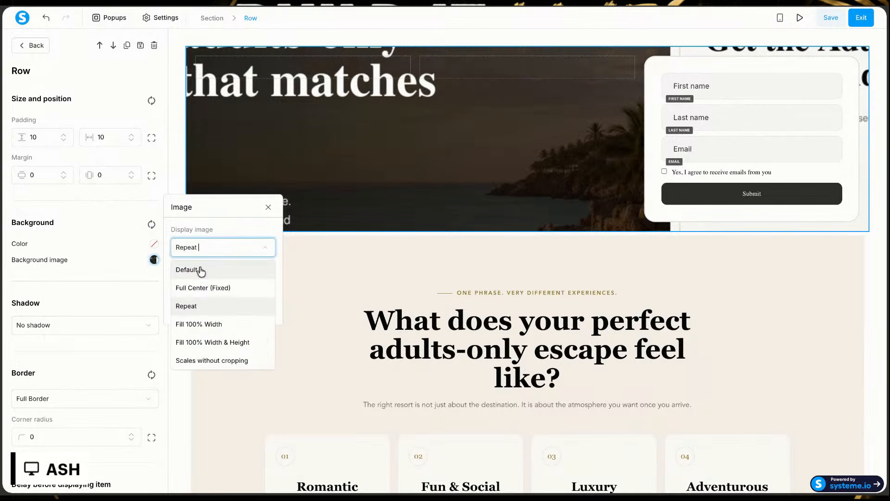
click(201, 285)
click(208, 250)
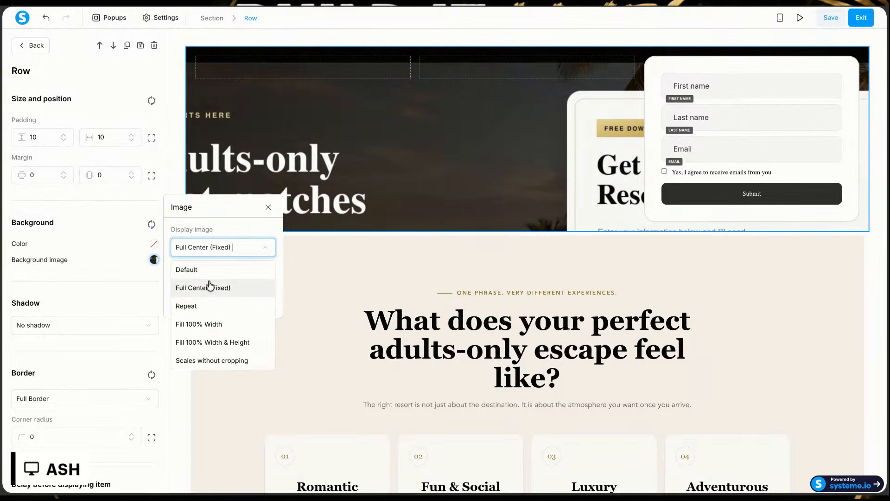
click(212, 340)
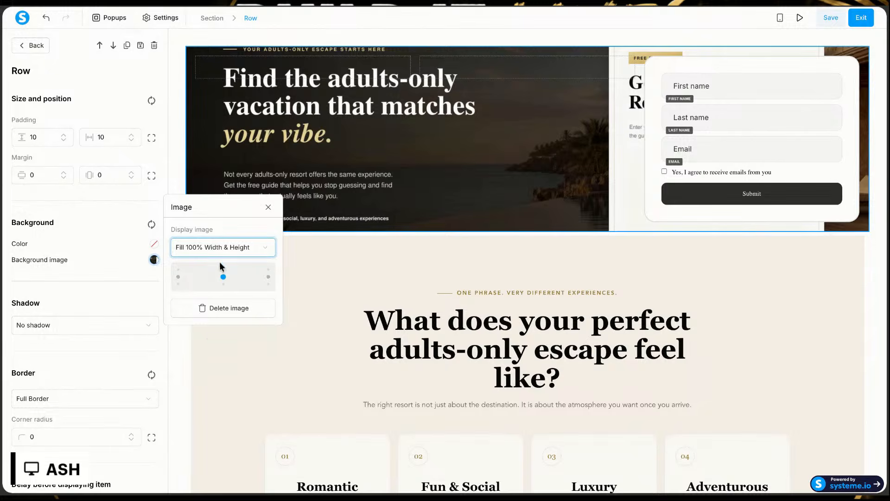
Step: Examine how the hero row with its background image and form fits above the Raw HTML section
click(468, 237)
click(555, 279)
scroll(573, 289, down, 2)
scroll(575, 291, down, 2)
scroll(646, 115, up, 1)
scroll(649, 114, down, 1)
click(765, 61)
scroll(766, 63, up, 5)
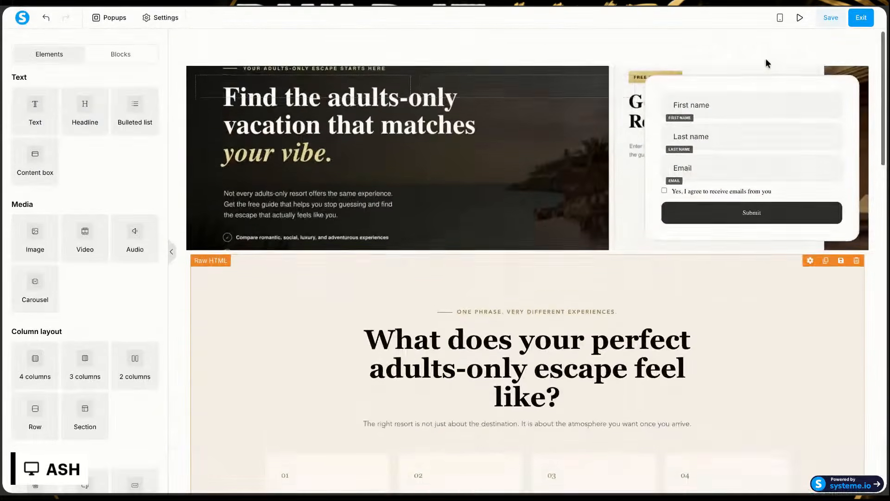
Step: Increase the inner three-column row's horizontal padding until the opt-in form sits over the form card in the background image
click(537, 119)
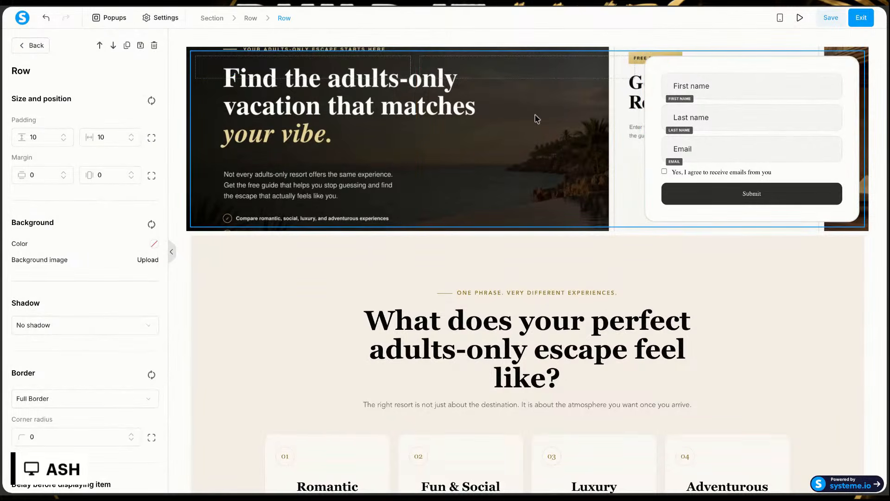
click(131, 140)
click(130, 140)
click(131, 140)
click(131, 140)
click(131, 140)
click(130, 140)
click(131, 140)
click(130, 140)
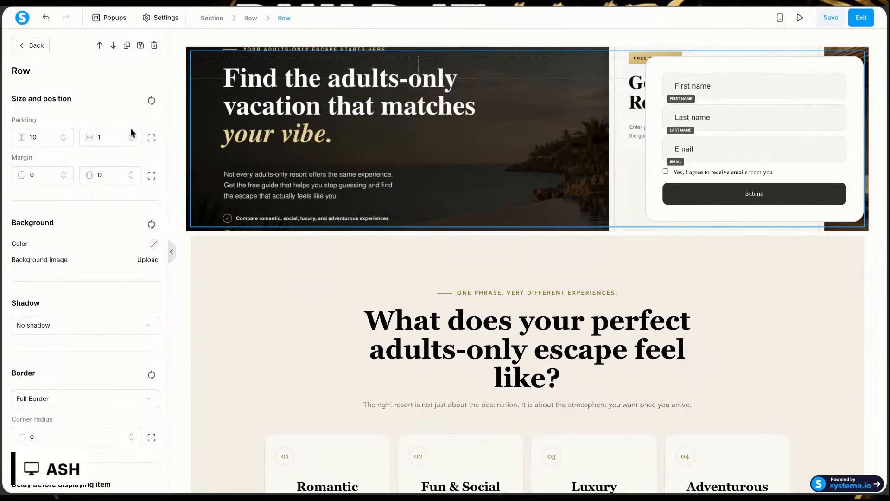
click(132, 134)
click(131, 134)
click(131, 134)
click(131, 135)
click(131, 135)
click(132, 134)
click(131, 134)
click(131, 134)
click(131, 135)
click(131, 135)
click(131, 134)
click(132, 135)
click(131, 135)
click(132, 134)
click(132, 134)
click(131, 134)
click(131, 134)
click(131, 134)
click(132, 134)
click(131, 134)
click(131, 134)
click(131, 134)
click(131, 134)
click(131, 134)
click(131, 134)
click(131, 135)
click(131, 134)
click(131, 135)
click(131, 134)
click(131, 135)
click(132, 134)
click(131, 134)
click(131, 135)
click(132, 134)
click(131, 134)
click(131, 135)
click(131, 134)
click(131, 134)
click(132, 134)
click(131, 135)
click(131, 135)
click(131, 134)
click(131, 135)
click(131, 135)
click(131, 134)
click(131, 134)
click(132, 135)
click(131, 134)
click(131, 134)
click(131, 135)
click(132, 135)
click(131, 135)
click(131, 134)
click(132, 135)
click(131, 134)
click(131, 134)
key(Up)
key(Up)
key(Up)
key(Up)
key(Up)
key(Up)
key(Up)
key(Up)
key(Up)
key(Up)
key(Up)
key(Up)
key(Up)
key(Up)
key(Up)
key(Up)
key(Up)
key(Up)
key(Up)
key(Up)
key(Up)
key(Up)
key(Up)
key(Up)
key(Up)
key(Up)
key(Up)
key(Up)
key(Up)
key(Up)
key(Up)
key(Up)
Step: Preview the page to check the opt-in form's position over the hero background
click(763, 275)
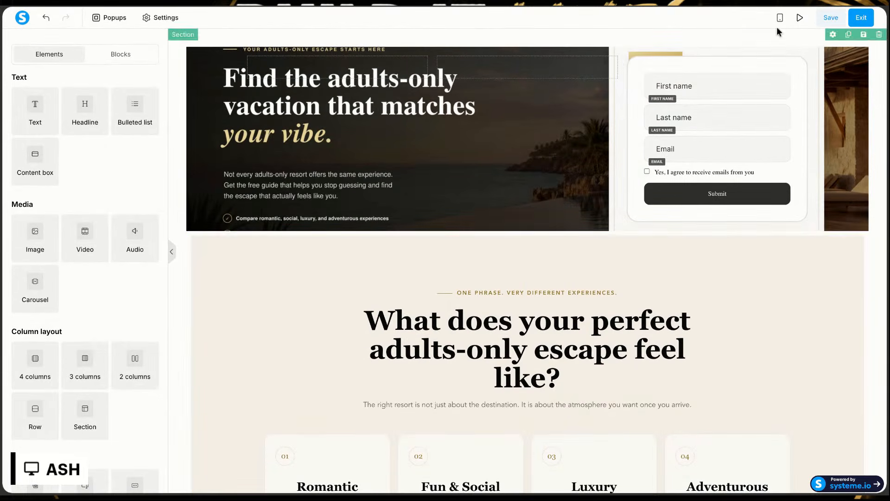
click(799, 18)
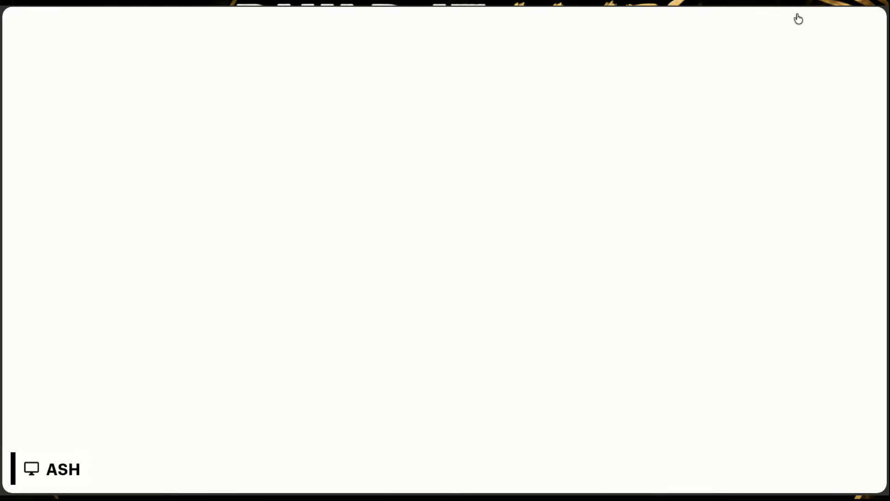
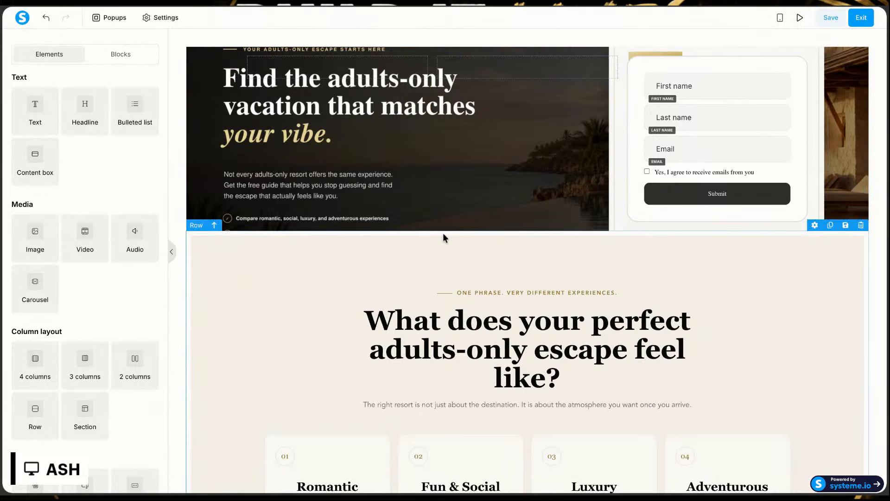
Step: Examine how the section's background image shows around the hero row and the Raw HTML sections down the page
click(461, 233)
scroll(459, 219, down, 4)
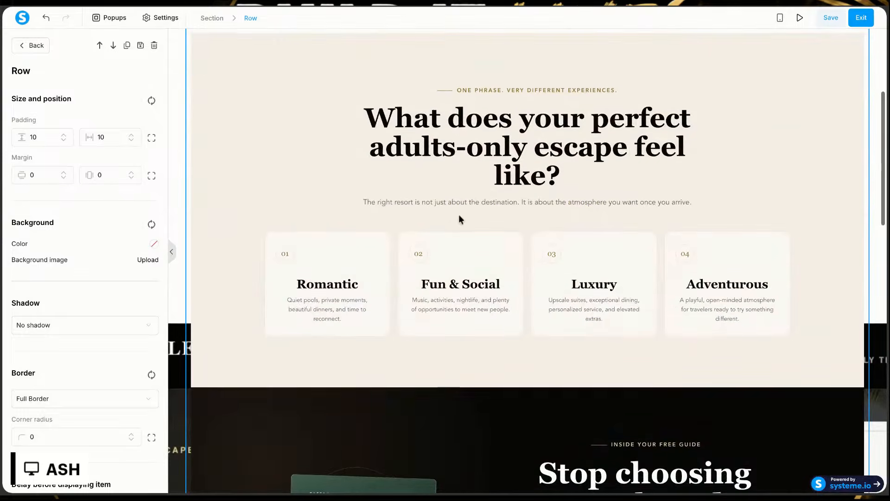
click(183, 358)
scroll(178, 354, down, 10)
scroll(176, 351, down, 8)
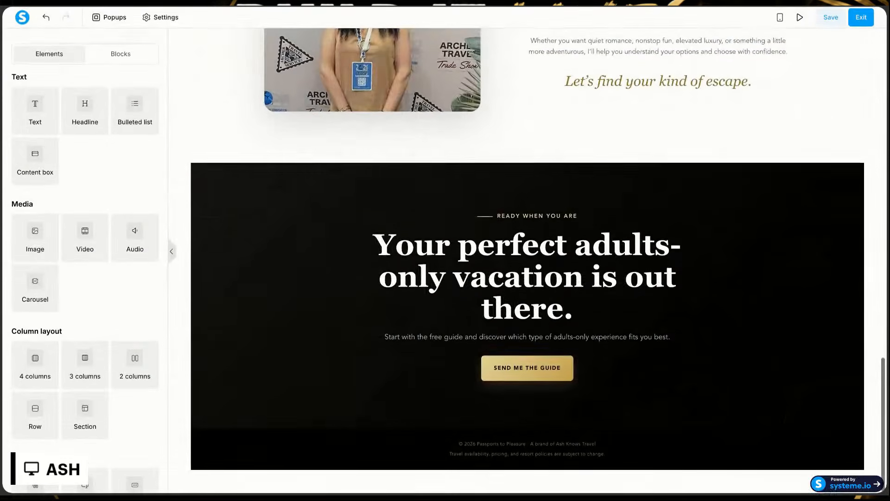
scroll(221, 252, up, 20)
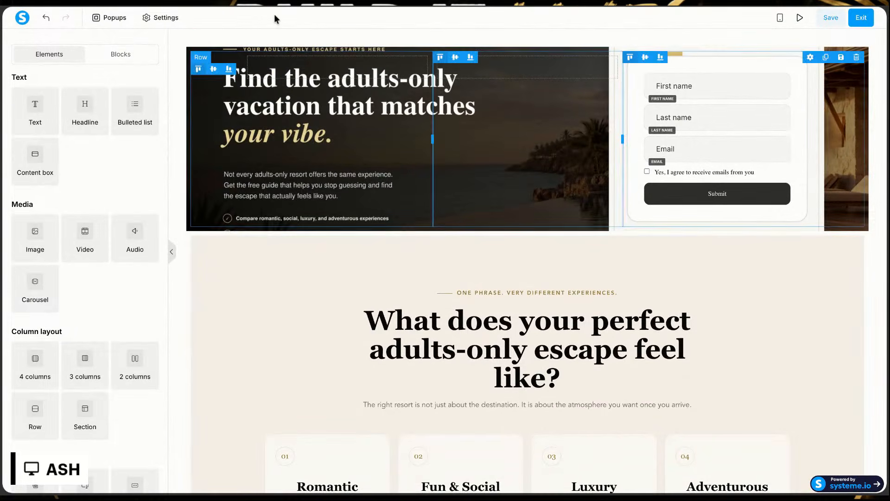
click(240, 38)
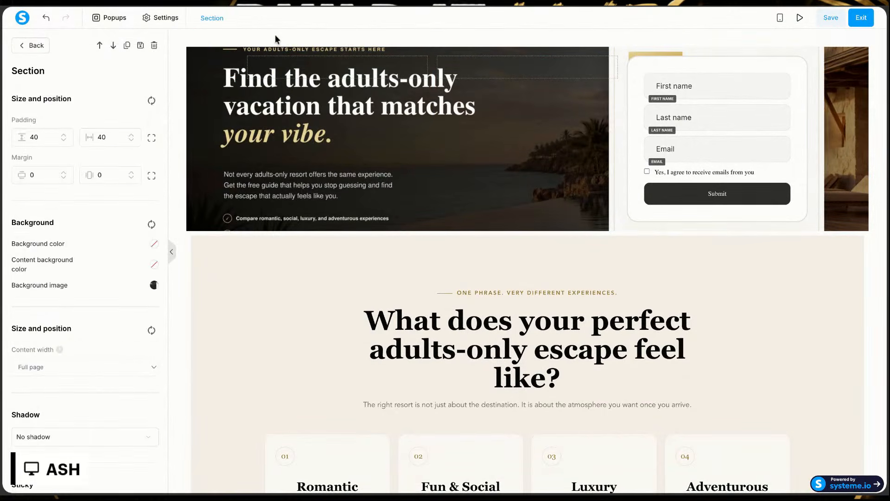
click(227, 41)
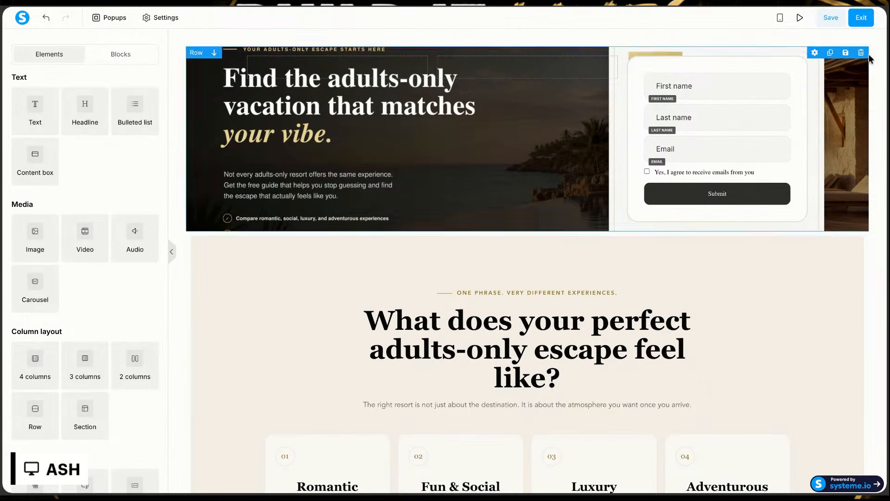
Step: Delete only the hero row containing the opt-in form and its background image, keeping the Raw HTML row
click(879, 35)
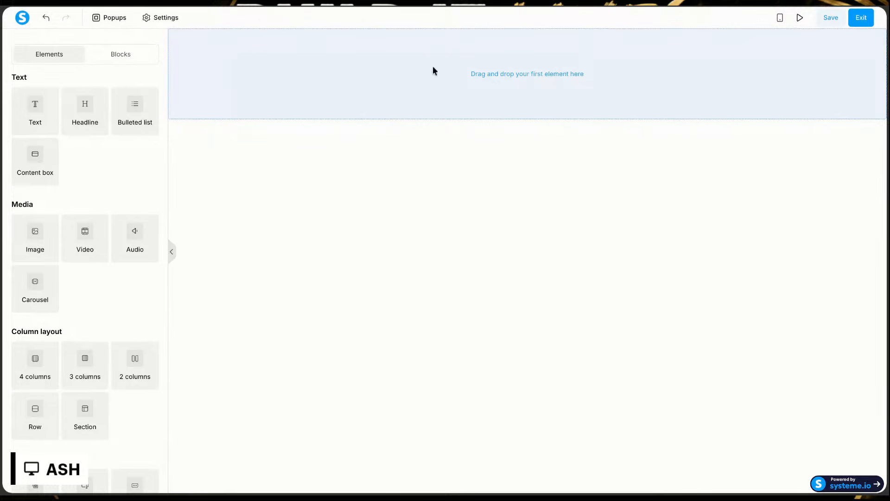
click(46, 17)
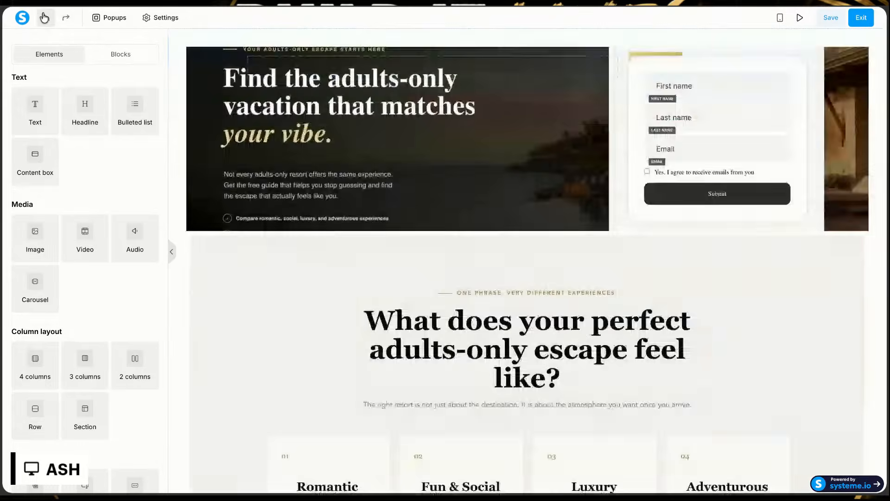
click(475, 122)
click(862, 50)
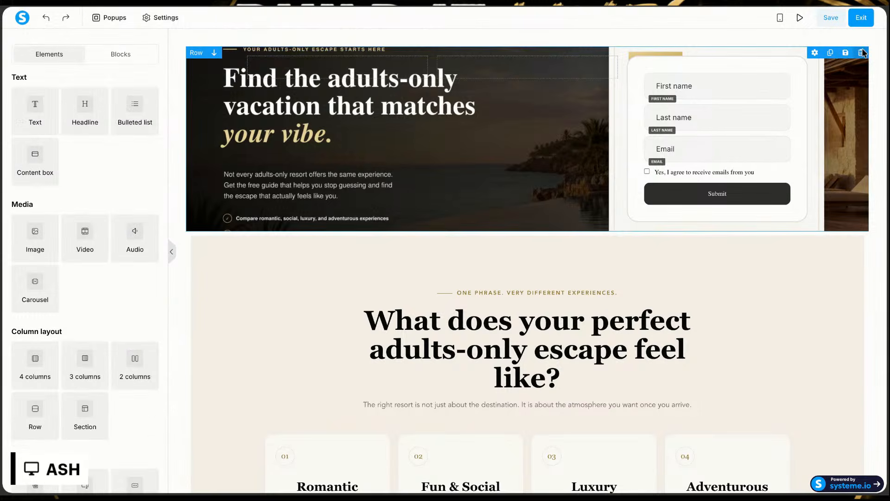
key(Delete)
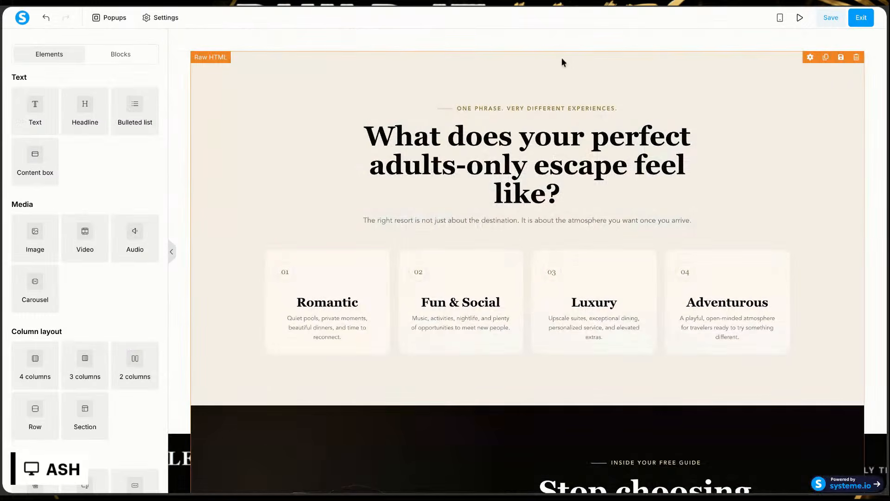
Step: Delete the background image from the section behind the Raw HTML content
scroll(566, 93, down, 5)
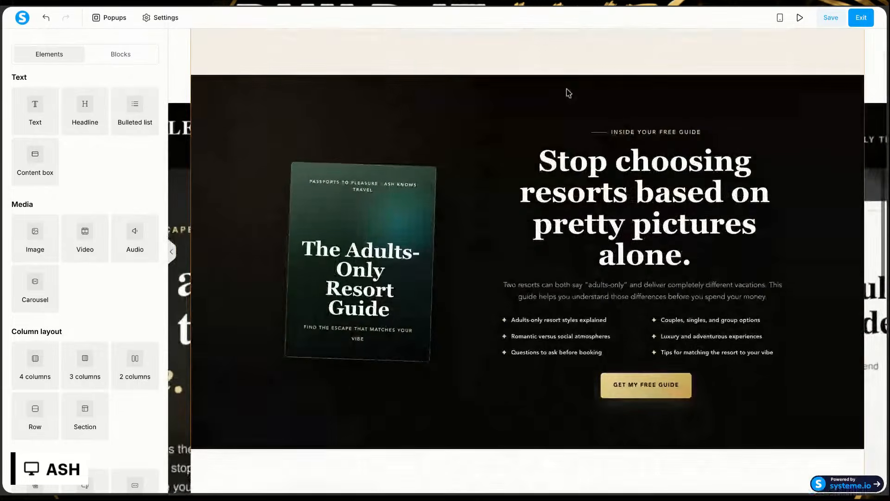
click(873, 130)
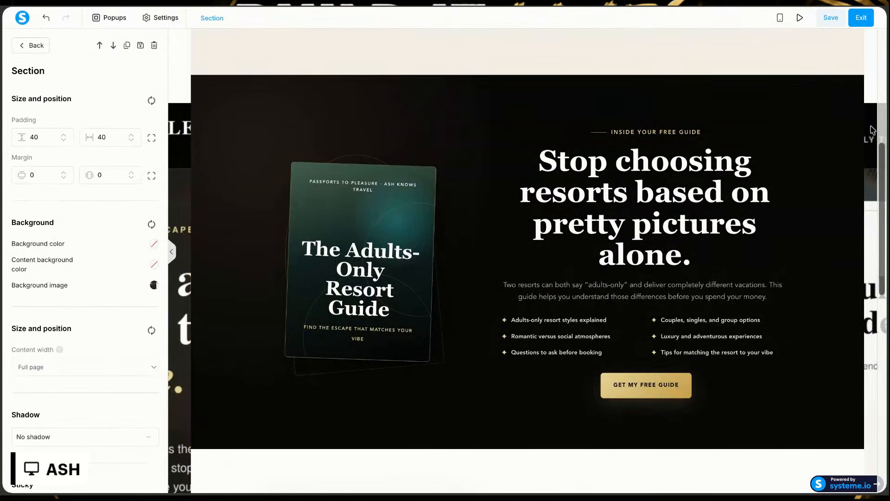
click(153, 285)
click(209, 333)
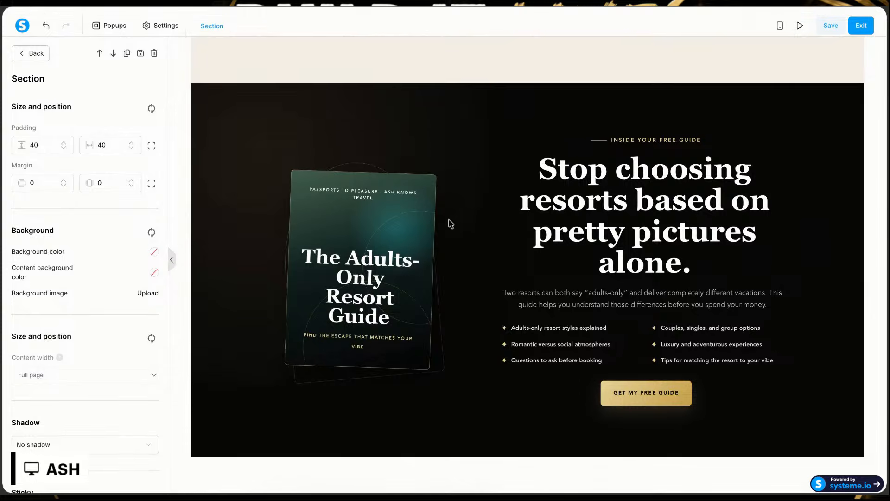
Step: Add a new form above the Raw HTML content at the start of the page
scroll(440, 184, up, 9)
scroll(440, 185, down, 2)
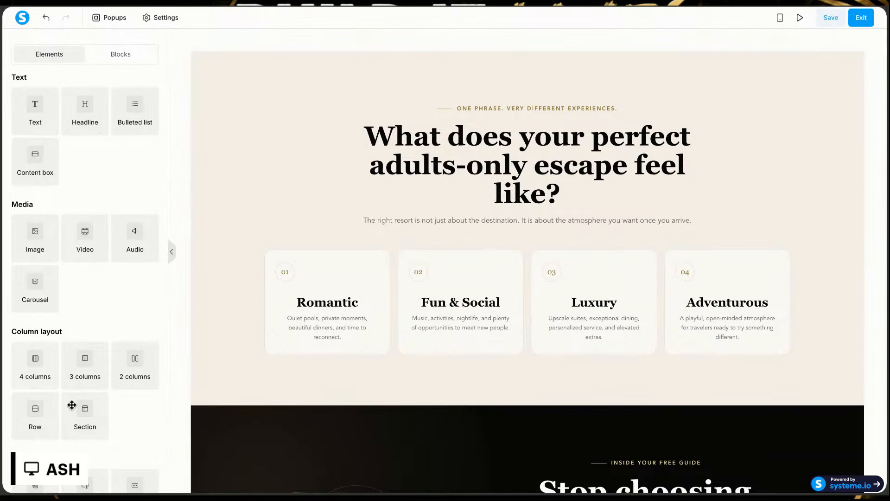
scroll(72, 404, down, 4)
scroll(65, 417, down, 2)
scroll(61, 414, up, 3)
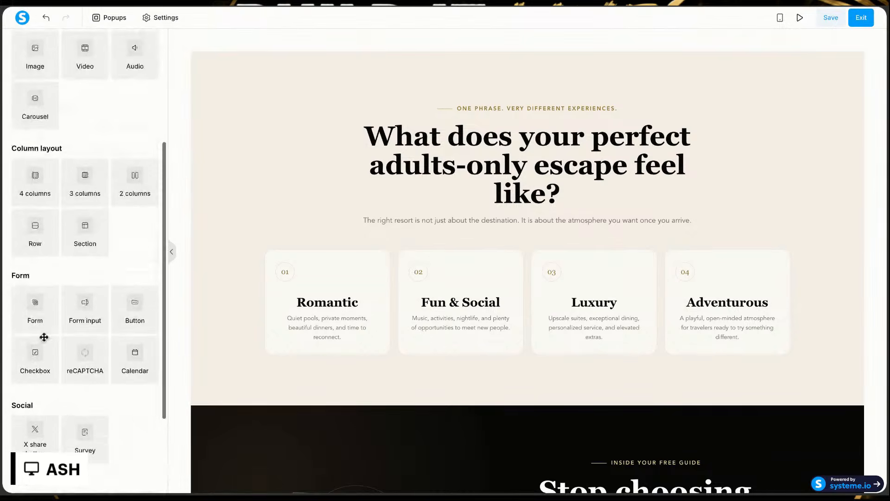
drag(31, 300, 417, 52)
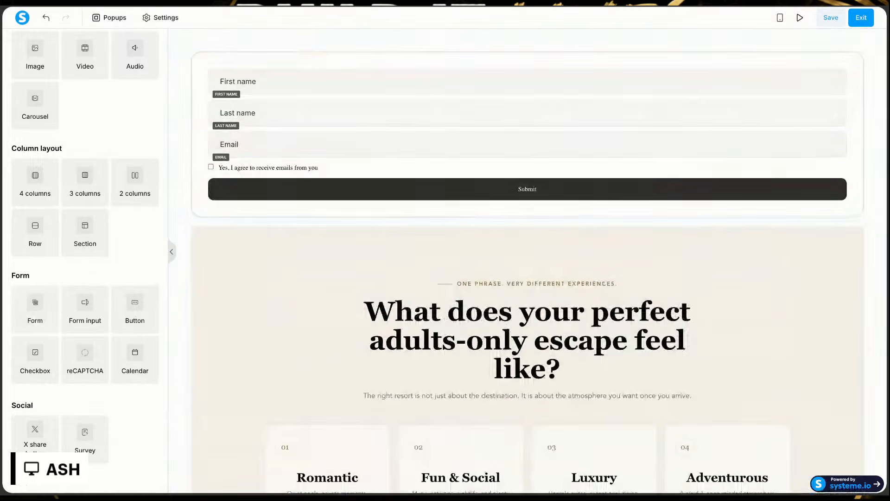
Step: Add a three-column row in a separate section above the form, and move the form into the third column
scroll(70, 357, up, 4)
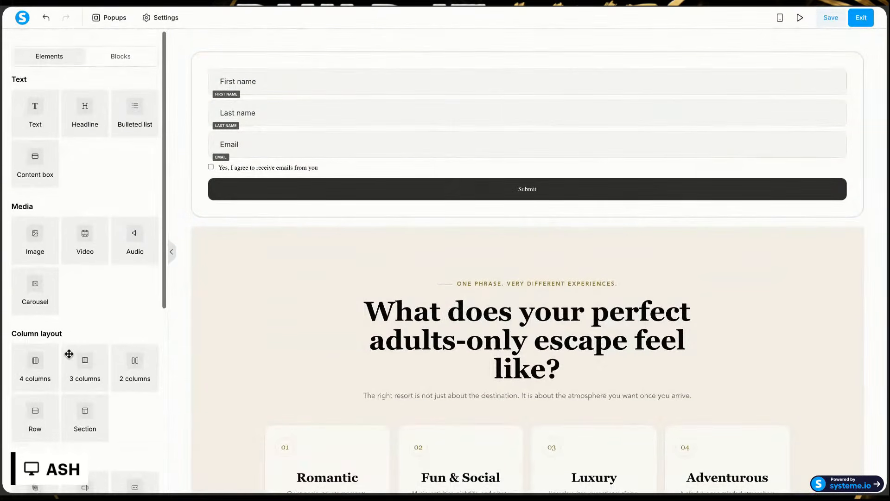
drag(84, 363, 417, 46)
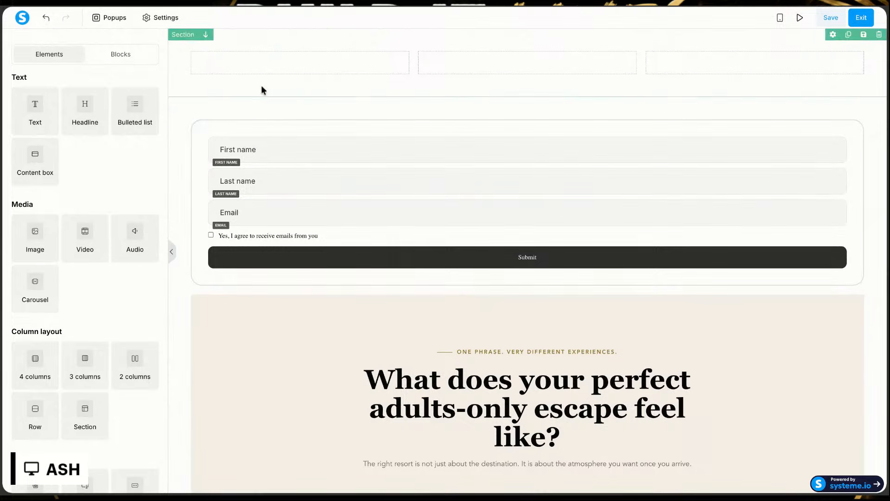
drag(363, 123, 751, 70)
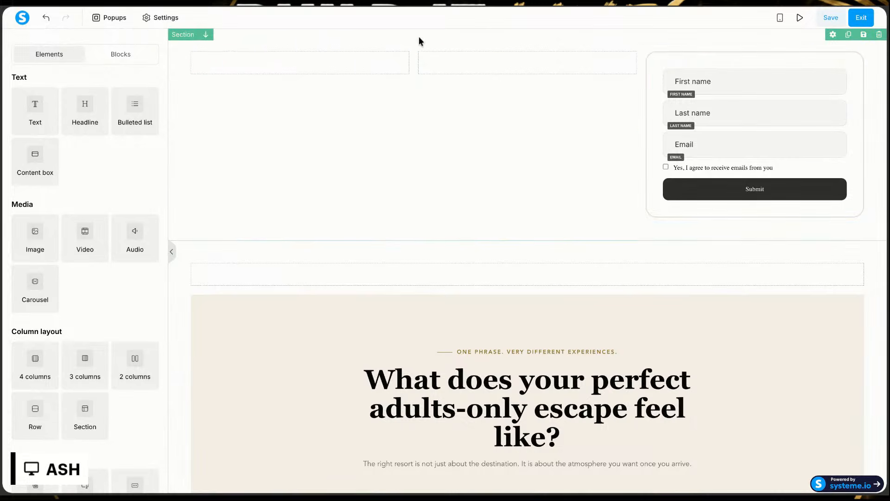
Step: Upload the hero image and insert it as the three-column row's background image
click(296, 51)
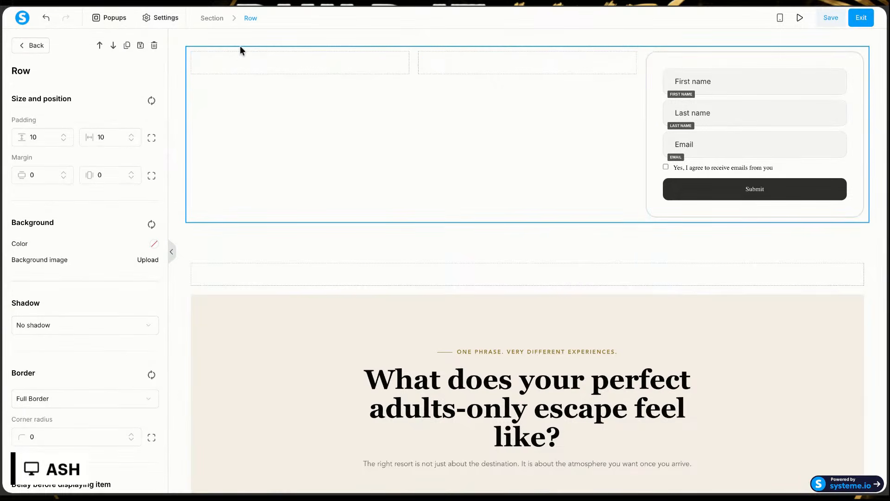
click(148, 261)
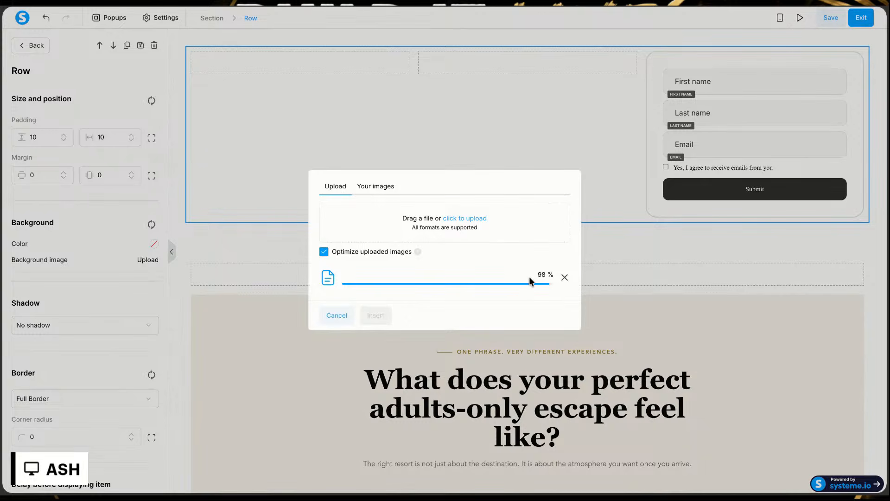
click(376, 316)
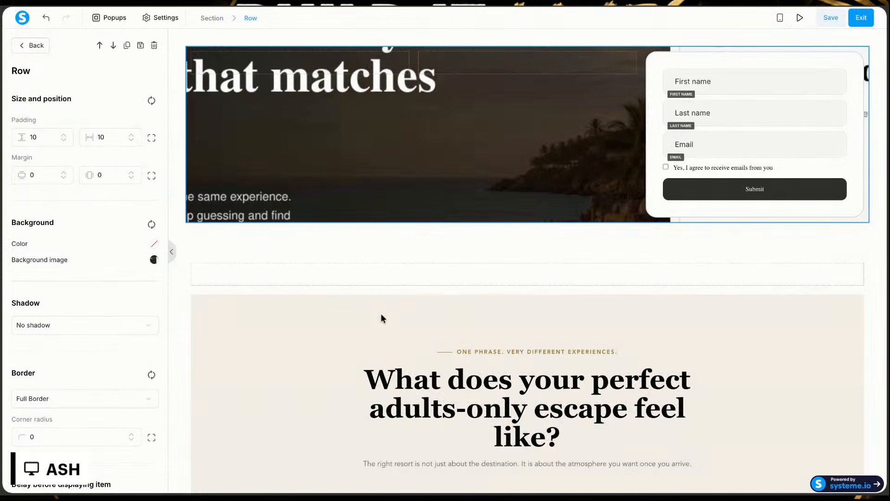
Step: Try the Full Center (Fixed) display mode for the row's background image, and set it to Fill 100% Width
click(418, 147)
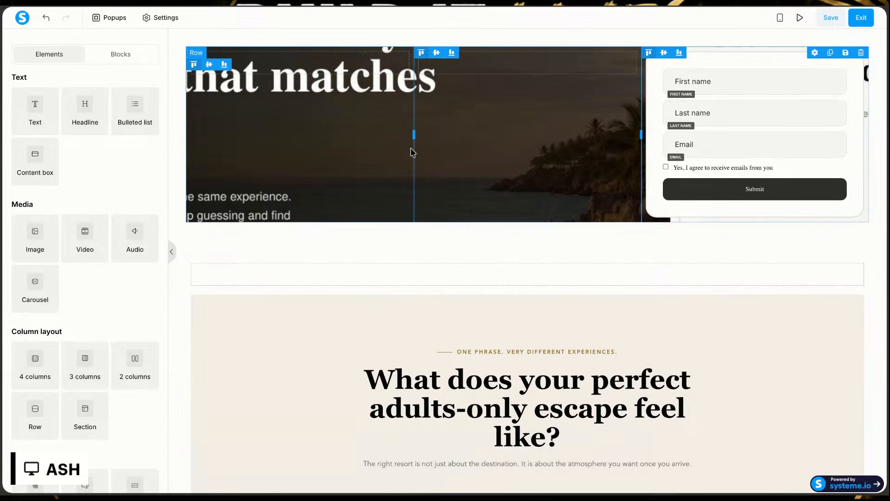
click(315, 172)
click(154, 260)
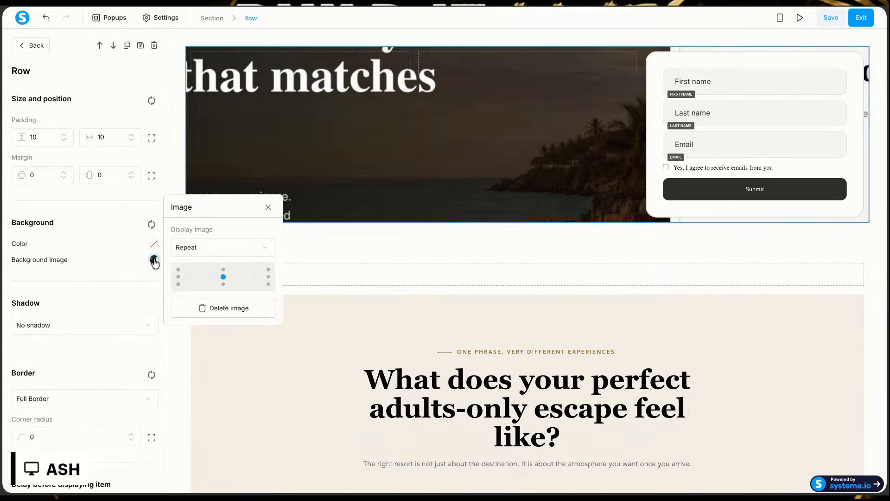
click(224, 251)
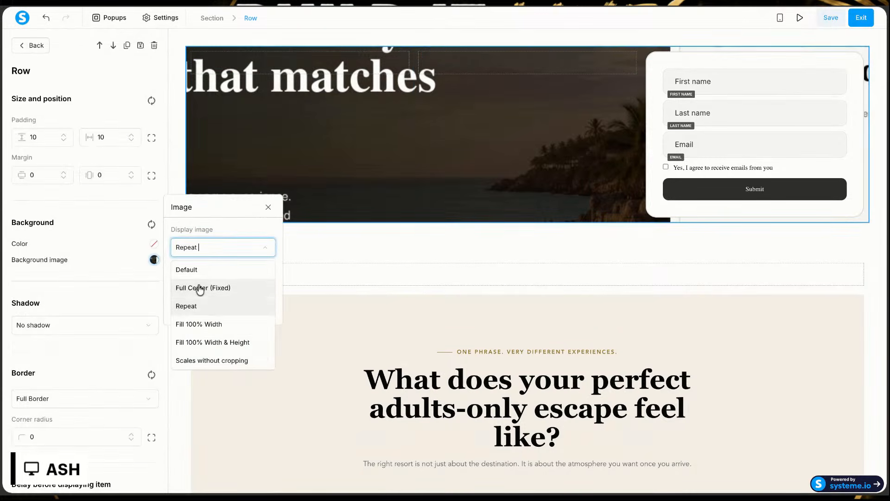
click(199, 288)
click(215, 248)
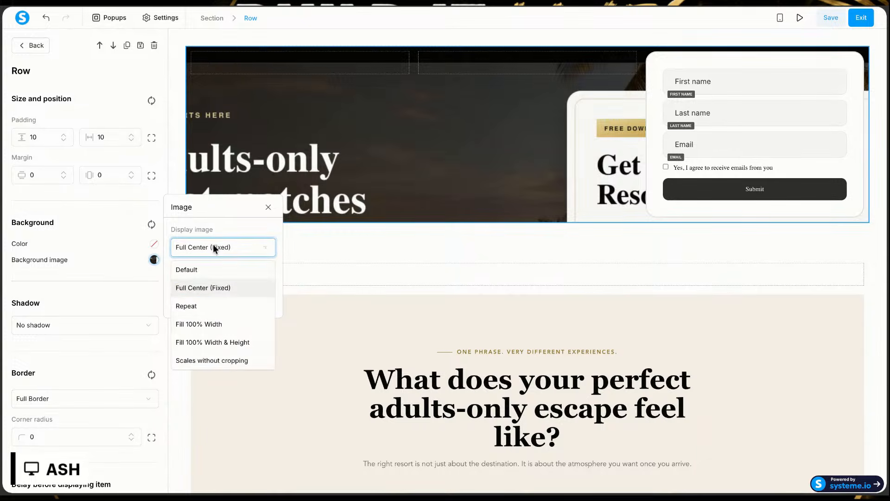
click(210, 323)
click(440, 149)
click(441, 148)
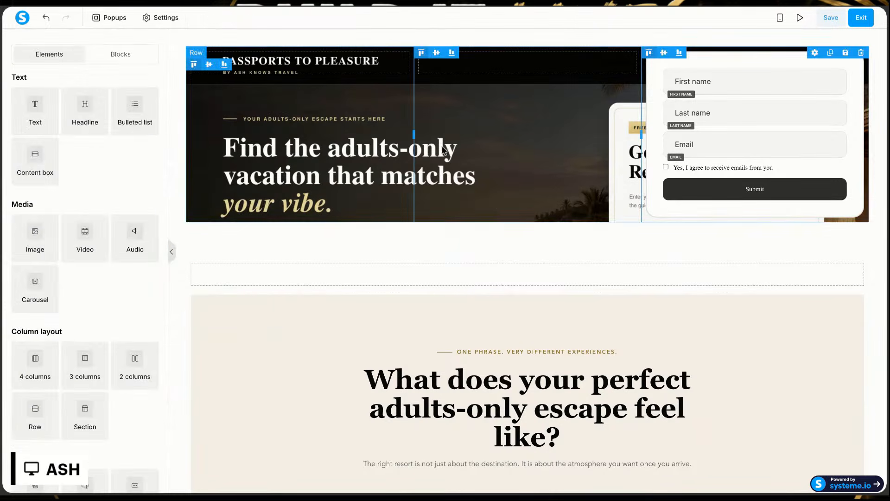
Step: Open the settings of the three-column hero row and bring up its background image display options
click(543, 111)
click(542, 112)
click(542, 111)
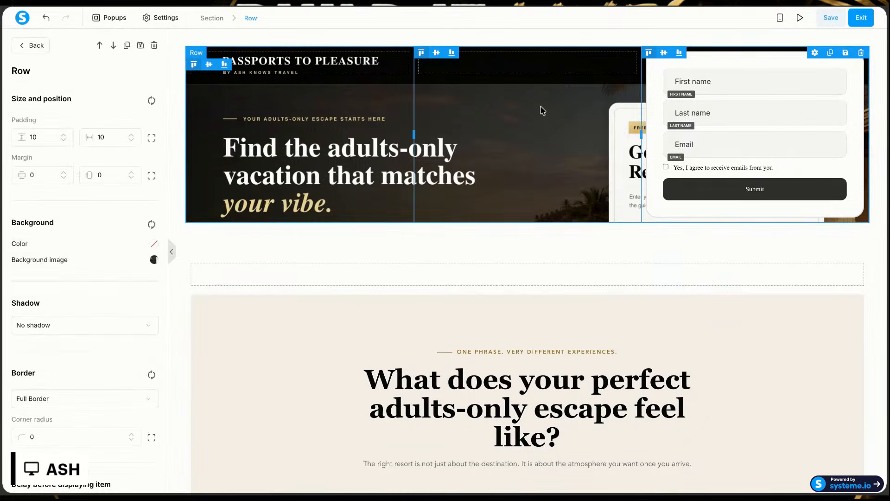
click(532, 55)
click(532, 55)
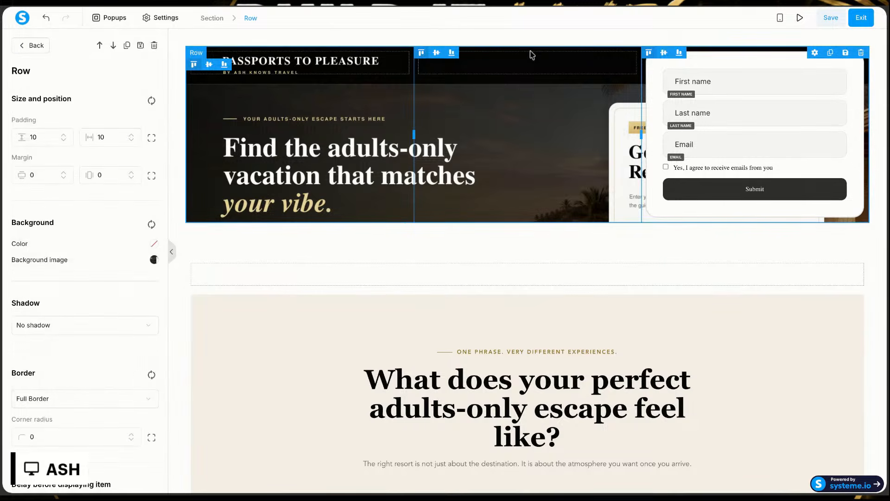
click(154, 260)
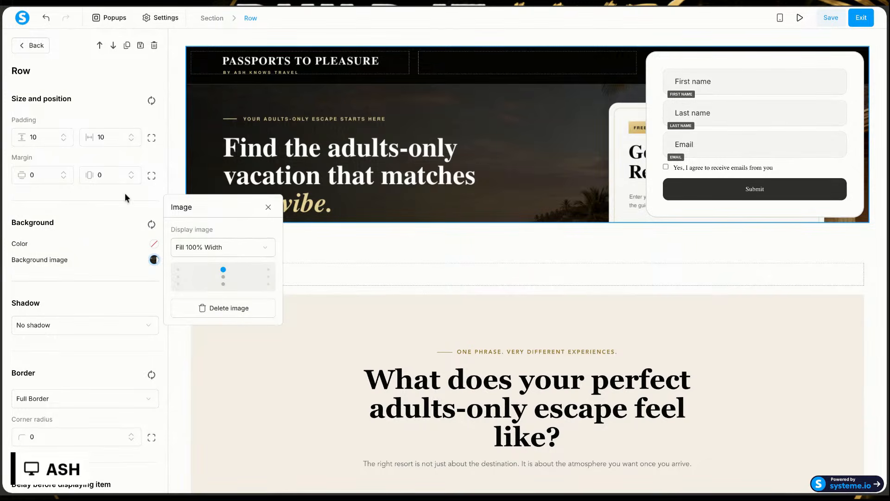
Step: Adjust the hero row's horizontal padding down to 0 and then up to 132
click(131, 141)
click(131, 140)
click(131, 140)
click(131, 141)
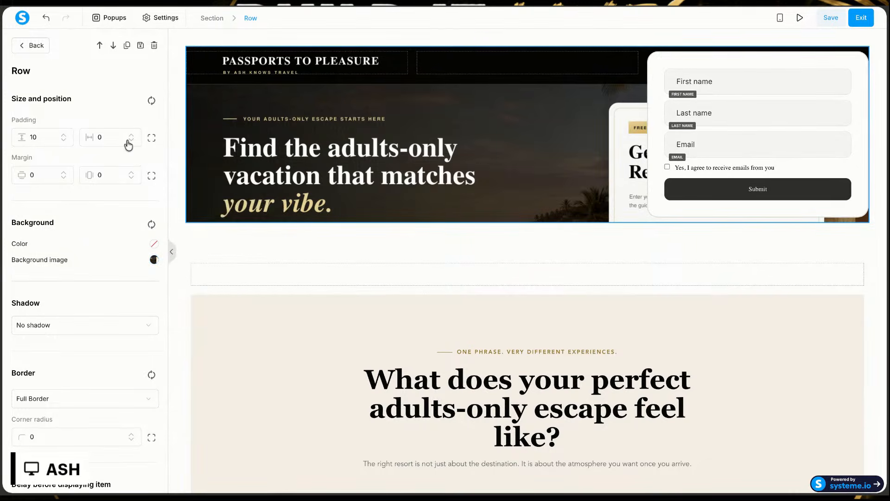
click(132, 136)
click(132, 135)
click(131, 136)
click(131, 136)
click(131, 136)
click(131, 136)
click(132, 136)
click(131, 136)
click(131, 135)
click(131, 136)
click(132, 136)
click(131, 136)
click(132, 136)
click(132, 135)
click(131, 135)
click(131, 135)
click(131, 136)
click(132, 136)
click(131, 136)
click(131, 136)
click(131, 136)
click(131, 136)
click(131, 136)
click(131, 136)
click(132, 135)
click(131, 136)
click(131, 135)
click(131, 135)
click(131, 136)
click(131, 136)
click(131, 136)
click(131, 136)
key(Up)
key(Up)
key(Up)
key(Up)
key(Up)
key(Up)
key(Up)
key(Up)
key(Up)
key(Up)
key(Up)
key(Up)
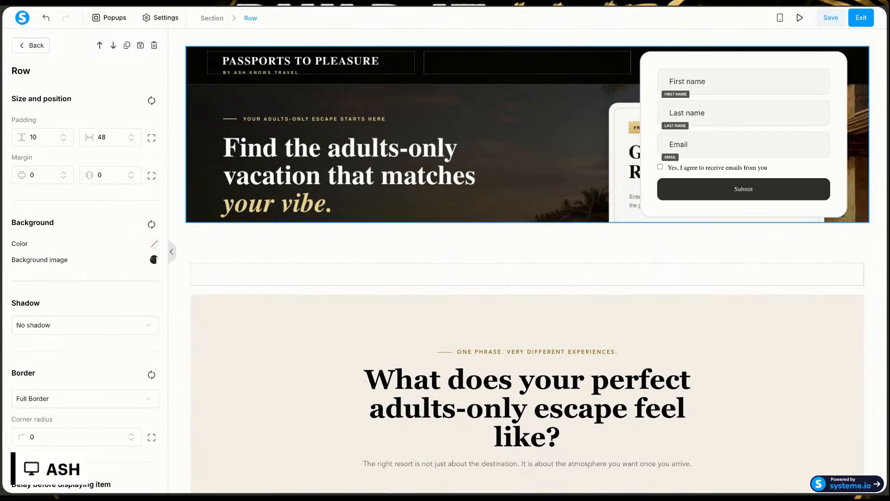
key(Up)
key(Up)
key(Up)
key(Up)
key(Up)
key(Up)
key(Up)
key(Up)
key(Up)
key(Up)
key(Up)
key(Up)
key(Up)
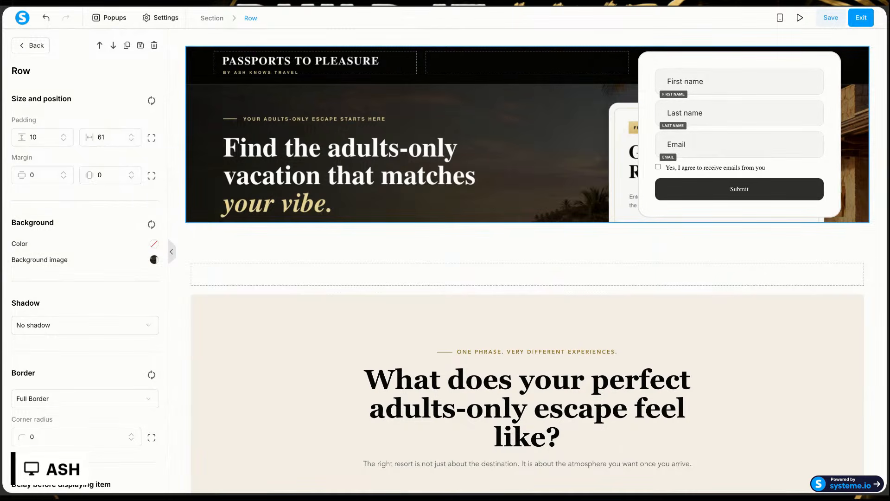
key(Up)
key(Up)
key(Up)
key(Up)
key(Up)
key(Up)
key(Up)
key(Up)
key(Up)
key(Up)
key(Up)
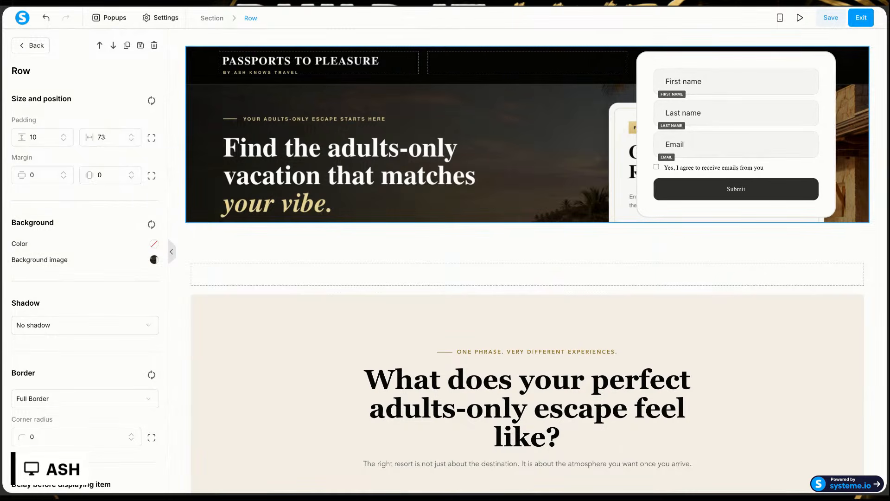
key(Up)
key(Up)
key(Up)
key(Up)
key(Up)
key(Up)
key(Up)
key(Up)
key(Up)
key(Up)
key(Up)
key(Up)
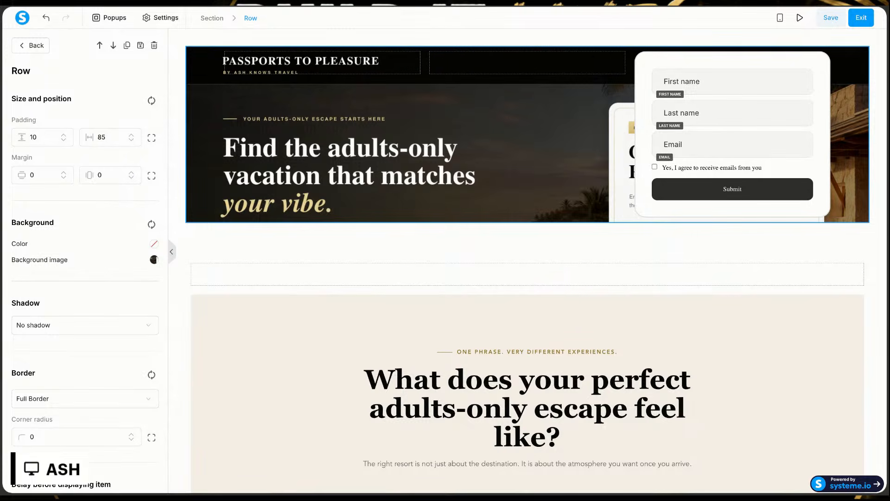
key(Up)
key(Up)
key(Up)
key(Up)
key(Up)
key(Up)
key(Up)
key(Up)
key(Up)
key(Up)
key(Up)
key(Up)
key(Up)
key(Up)
key(Up)
key(Up)
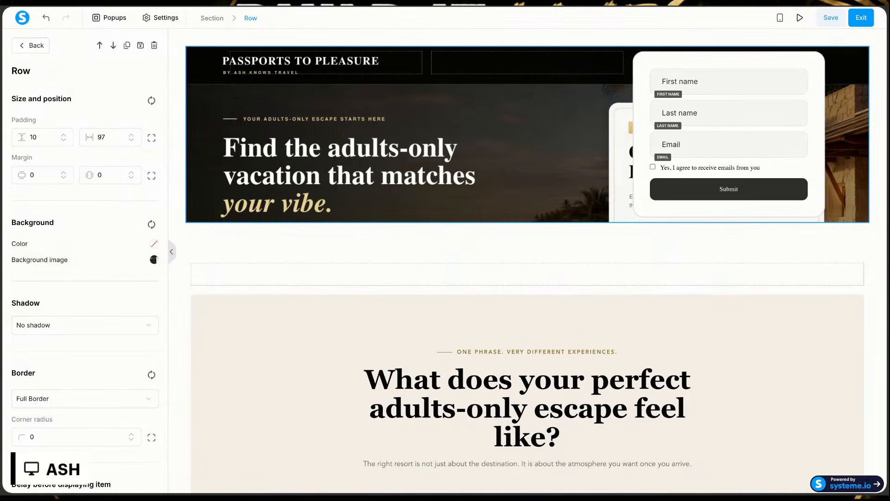
key(Up)
key(Up)
key(Up)
key(Up)
key(Up)
key(Up)
key(Up)
key(Up)
key(Up)
key(Up)
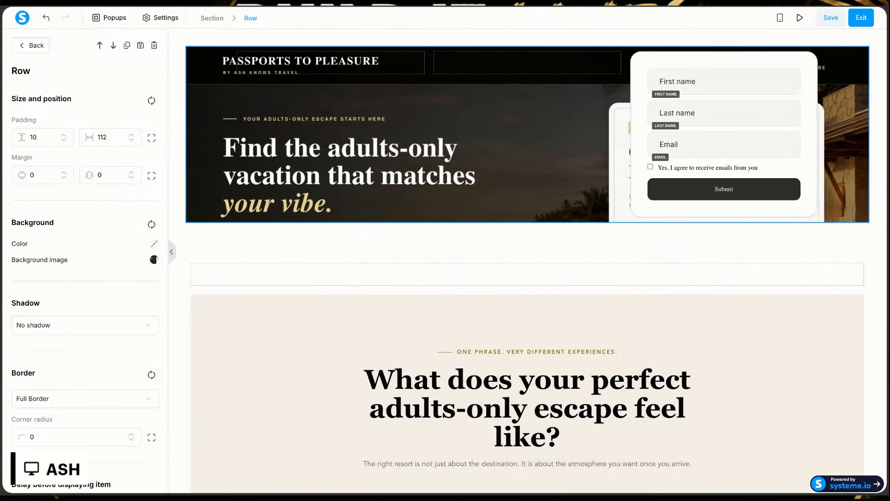
key(Up)
key(Up)
key(Up)
key(Up)
key(Up)
key(Up)
key(Up)
key(Up)
key(Up)
key(Up)
key(Up)
key(Up)
key(Up)
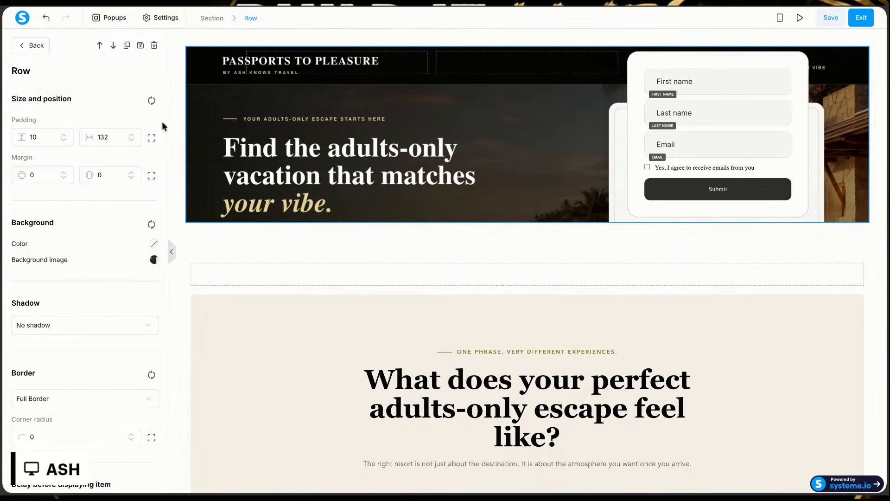
Step: Reduce the hero row's horizontal padding to 103
click(131, 140)
click(131, 140)
click(131, 140)
click(132, 140)
click(131, 140)
click(132, 139)
click(133, 139)
click(133, 140)
click(133, 139)
click(133, 140)
click(132, 140)
click(133, 139)
click(132, 140)
key(Down)
key(Down)
key(Down)
key(Down)
key(Down)
key(Down)
key(Down)
key(Down)
key(Down)
key(Down)
key(Down)
key(Down)
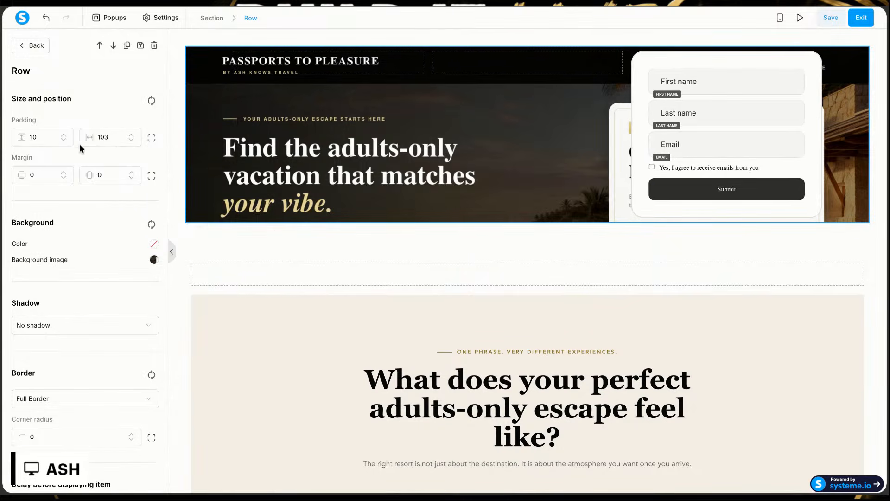
Step: Increase the hero row's vertical padding to 155 so the form moves down onto the background's white card
click(64, 138)
click(63, 134)
click(63, 134)
click(64, 134)
click(64, 134)
click(64, 134)
click(64, 135)
click(64, 134)
click(63, 134)
key(Up)
key(Up)
key(Up)
key(Up)
key(Up)
key(Up)
key(Up)
key(Up)
key(Up)
key(Up)
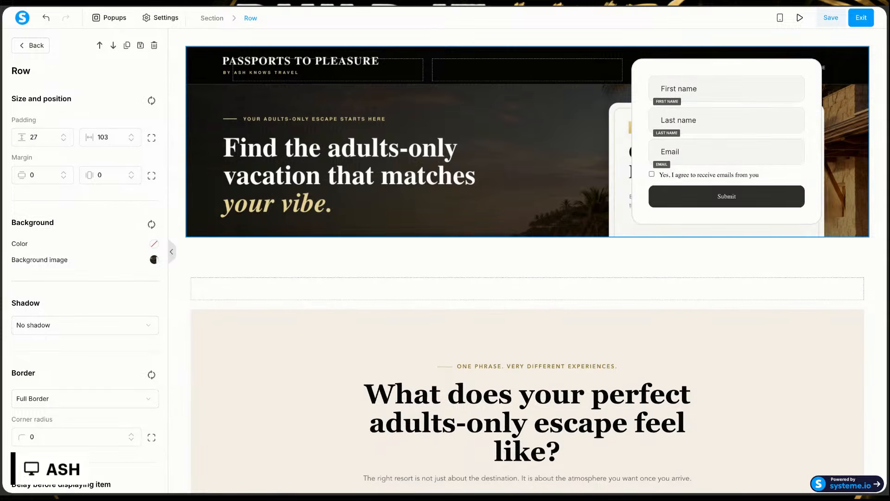
key(Up)
key(Up)
key(Up)
key(Up)
key(Up)
key(Up)
key(Up)
key(Up)
key(Up)
key(Up)
key(Up)
key(Up)
key(Up)
key(Up)
key(Up)
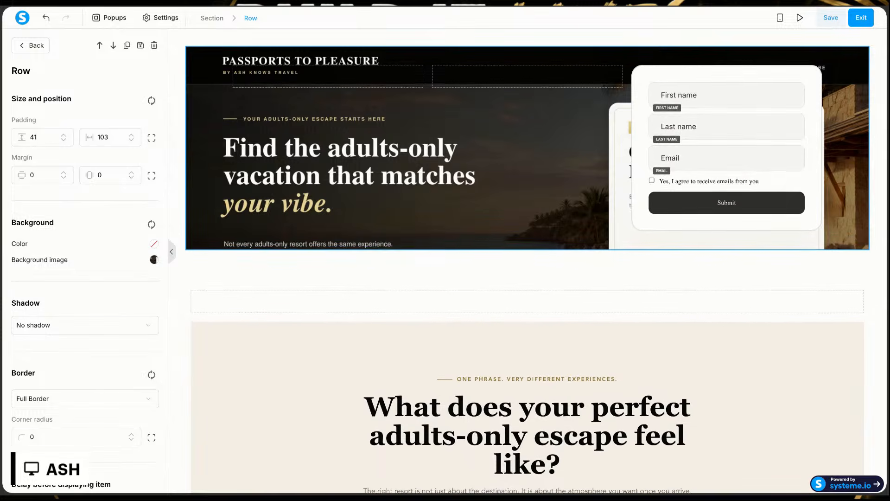
key(Up)
key(Up)
key(Up)
key(Up)
key(Up)
key(Up)
key(Up)
key(Up)
key(Up)
key(Up)
key(Up)
key(Up)
key(Up)
key(Up)
key(Up)
key(Up)
key(Up)
key(Up)
key(Up)
key(Up)
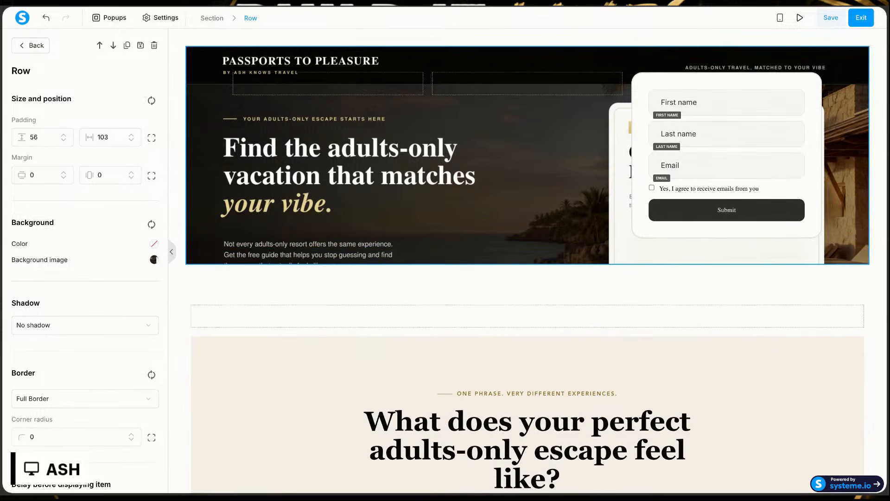
key(Up)
key(Up)
key(Up)
key(Up)
key(Up)
key(Up)
key(Up)
key(Up)
key(Up)
key(Up)
key(Up)
key(Up)
key(Up)
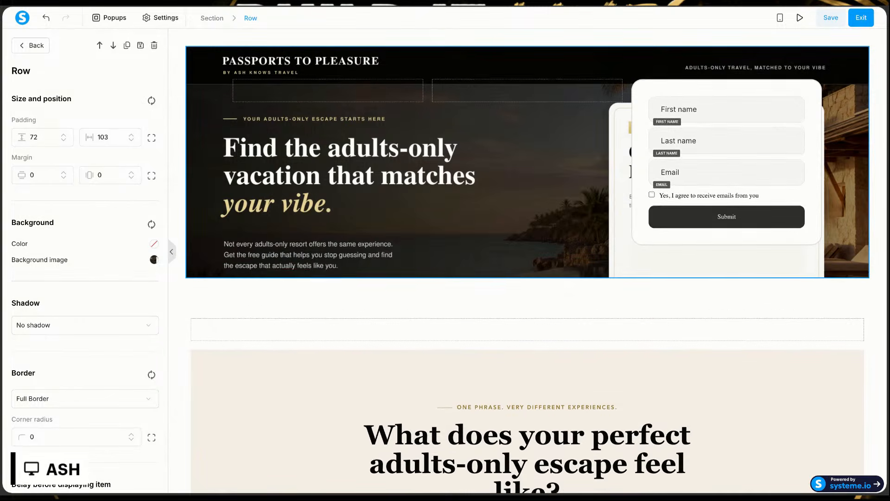
key(Up)
key(Up)
key(Up)
key(Up)
key(Up)
key(Up)
key(Up)
key(Up)
key(Up)
key(Up)
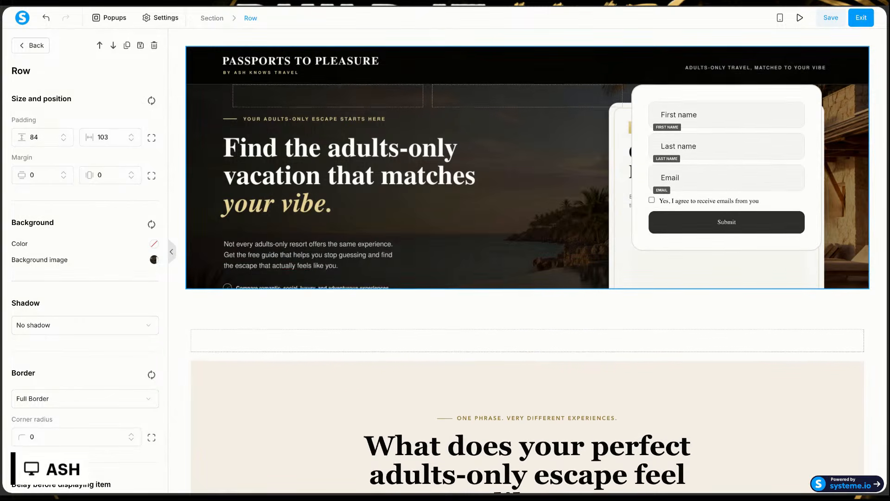
key(Up)
key(Up)
key(Up)
key(Up)
key(Up)
key(Up)
key(Up)
key(Up)
key(Up)
key(Up)
key(Up)
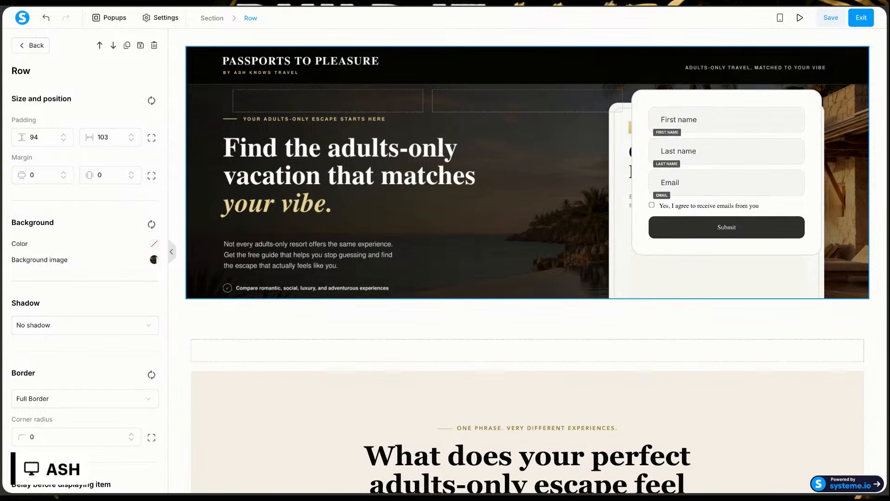
key(Up)
key(Up)
key(Up)
key(Up)
key(Up)
key(Up)
key(Up)
key(Up)
key(Up)
key(Up)
key(Up)
key(Up)
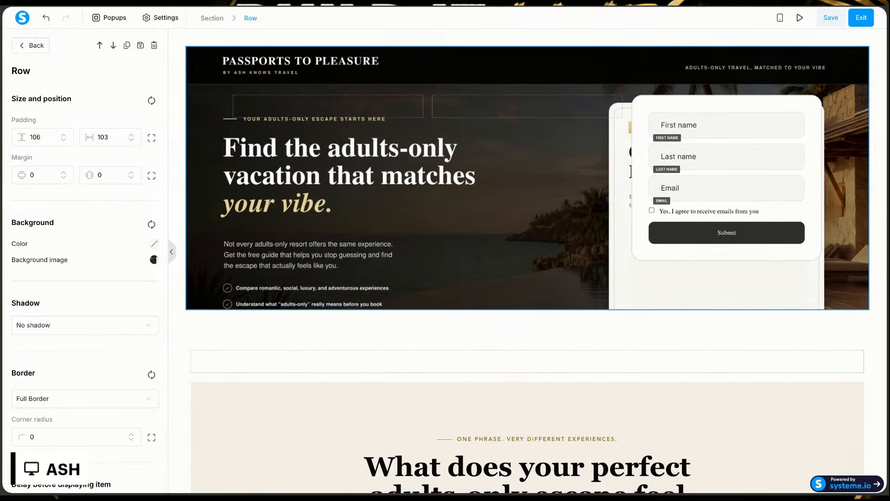
key(Up)
key(Up)
key(Up)
key(Up)
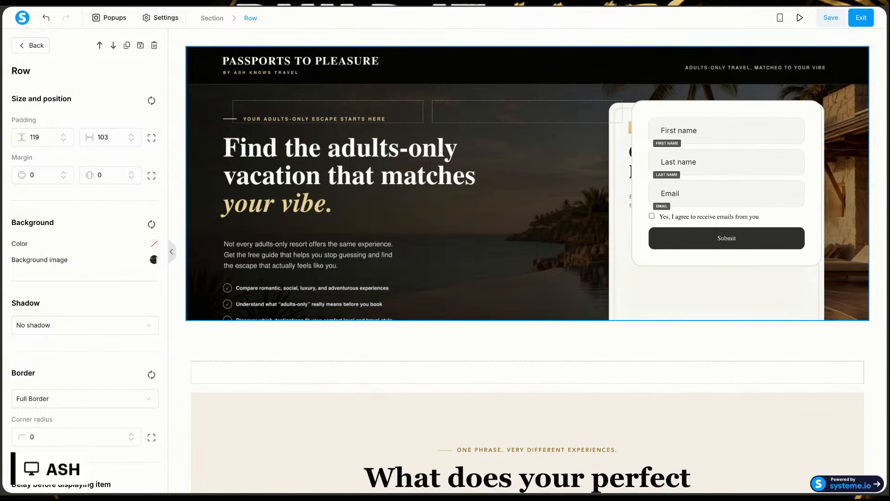
key(Up)
key(Up)
key(Up)
key(Up)
key(Up)
key(Up)
key(Up)
key(Up)
key(Up)
key(Up)
key(Up)
key(Up)
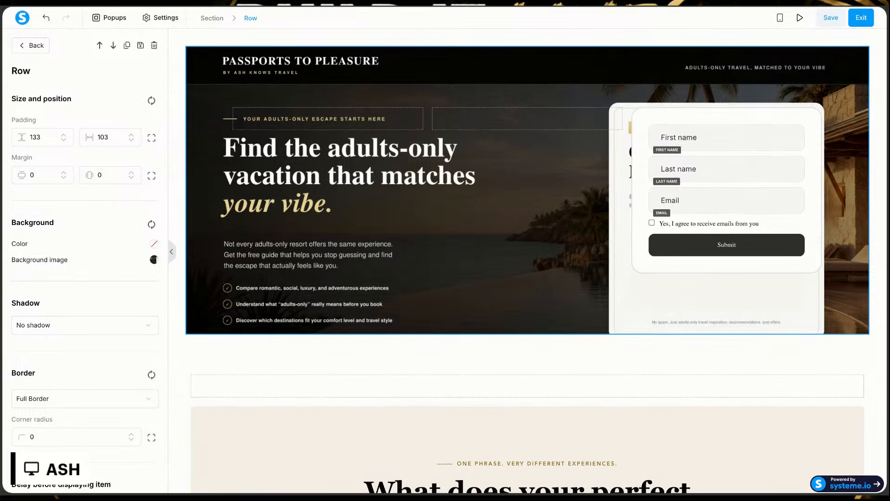
key(Up)
key(Up)
key(Up)
key(Up)
key(Up)
key(Up)
key(Up)
key(Up)
key(Up)
key(Up)
key(Up)
key(Up)
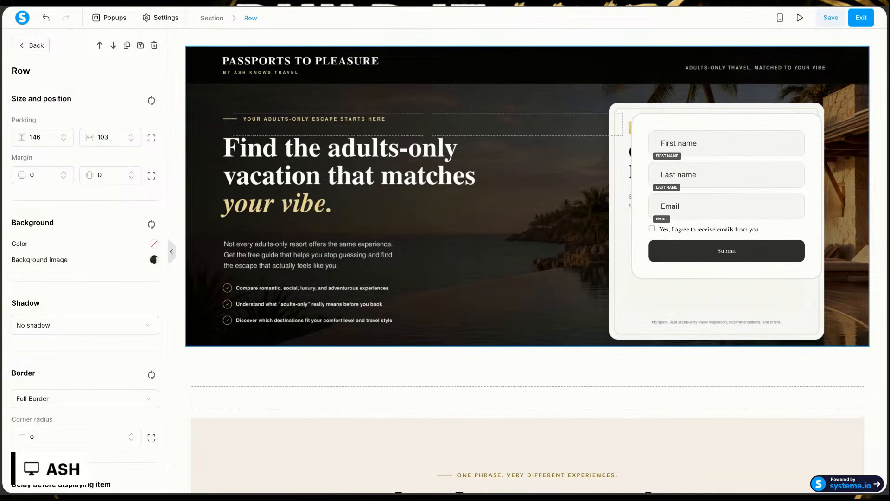
key(Up)
key(Up)
key(Up)
key(Up)
key(Up)
key(Up)
key(Up)
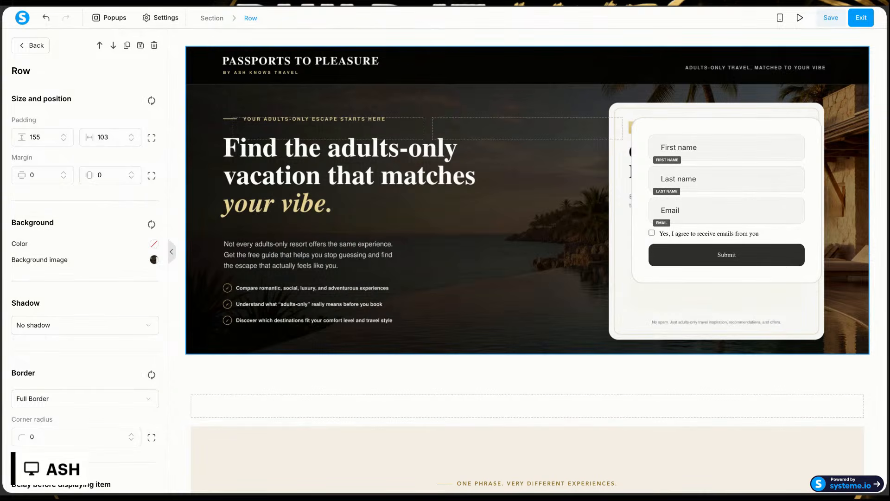
Step: Lower the hero row's horizontal padding to 97
click(132, 140)
click(132, 140)
click(132, 140)
click(131, 140)
click(132, 140)
double_click(132, 140)
click(132, 140)
click(132, 140)
click(132, 134)
click(132, 134)
click(132, 134)
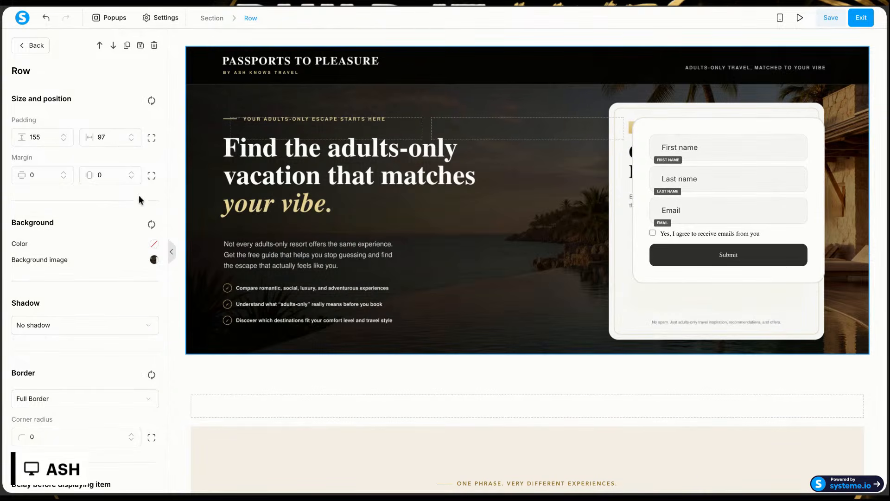
Step: Lower the hero row's horizontal margin to widen the row
double_click(131, 178)
click(132, 178)
double_click(131, 178)
double_click(132, 178)
double_click(131, 178)
double_click(132, 178)
double_click(131, 178)
double_click(131, 178)
double_click(131, 178)
click(132, 178)
Step: Increase the hero row's horizontal padding until the form fits inside the background image's white card
double_click(133, 135)
double_click(133, 135)
click(133, 135)
double_click(133, 135)
double_click(133, 135)
click(133, 135)
double_click(133, 135)
click(133, 135)
double_click(133, 135)
click(133, 135)
double_click(133, 135)
click(133, 135)
double_click(133, 135)
click(133, 135)
double_click(133, 135)
click(133, 135)
double_click(133, 135)
click(133, 135)
double_click(133, 134)
click(133, 135)
double_click(133, 135)
click(133, 135)
click(132, 134)
Step: Preview the page, review its sections, and test the Get My Free Guide link
click(801, 18)
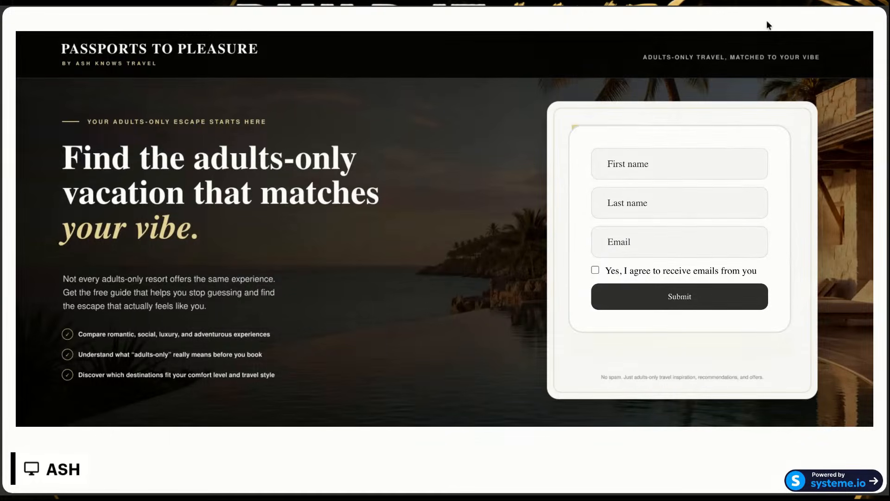
scroll(610, 184, down, 6)
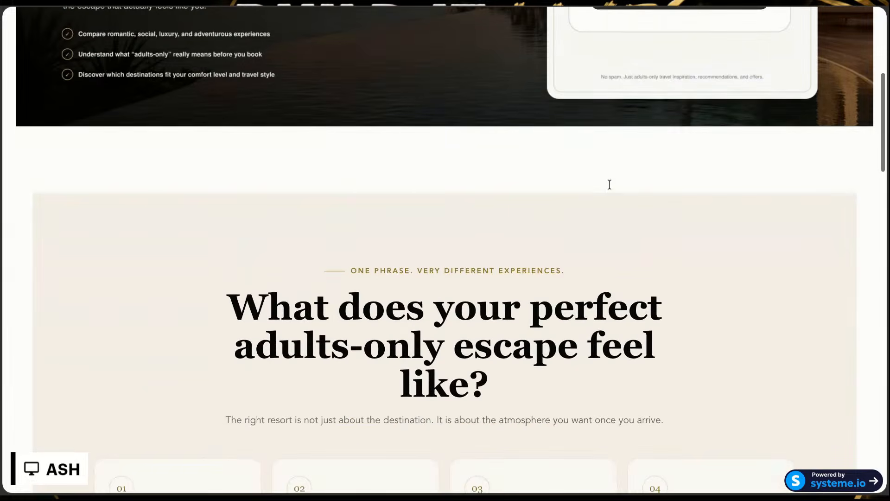
scroll(610, 185, down, 10)
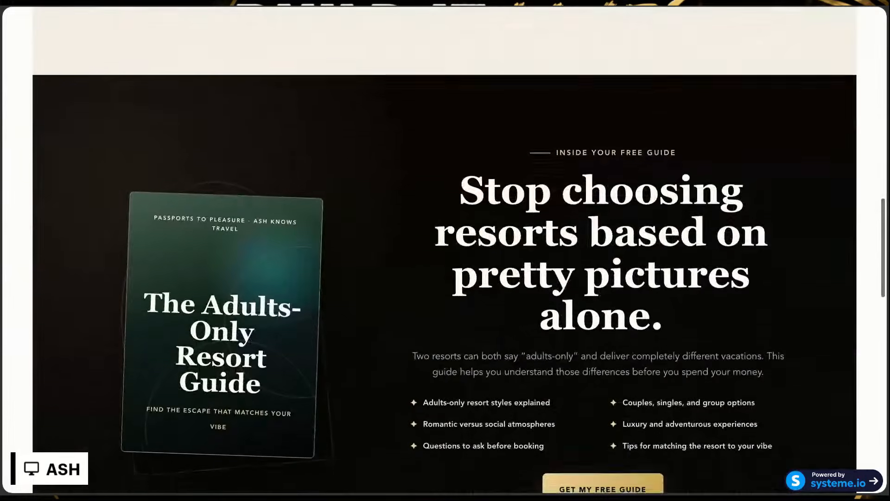
scroll(609, 185, down, 8)
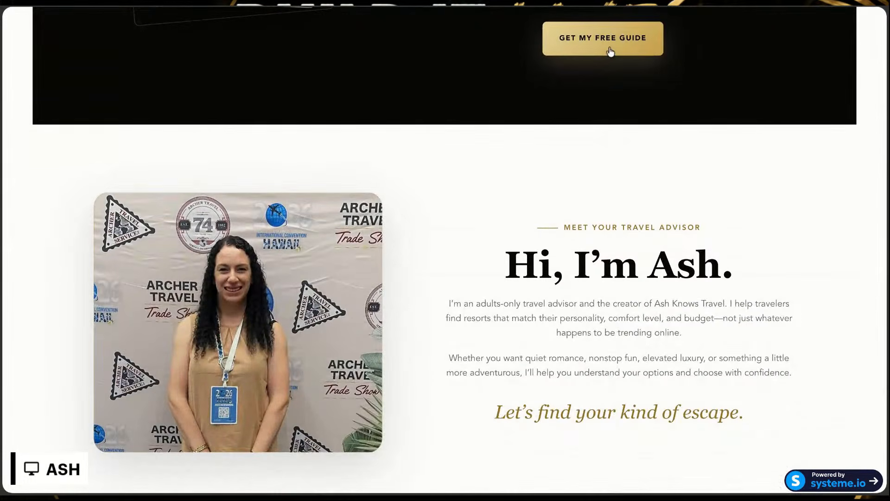
click(610, 52)
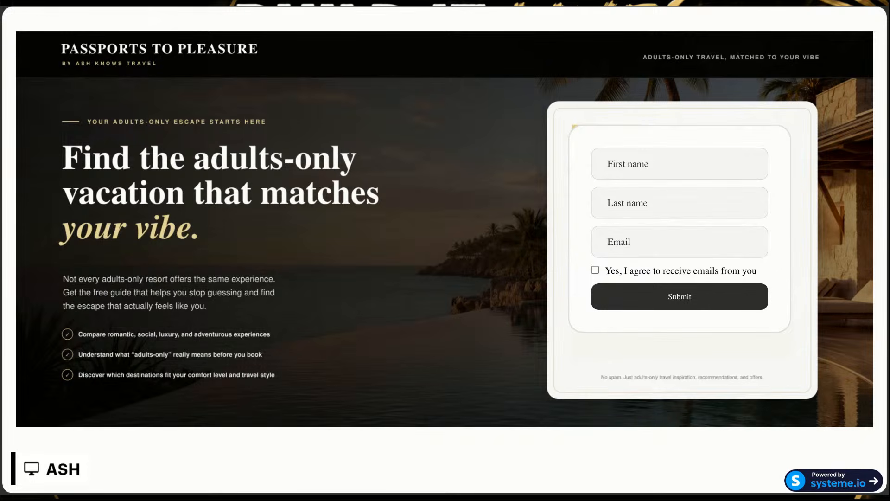
Step: Review the previewed page down to its footer and test the Send Me The Guide link
scroll(445, 251, down, 5)
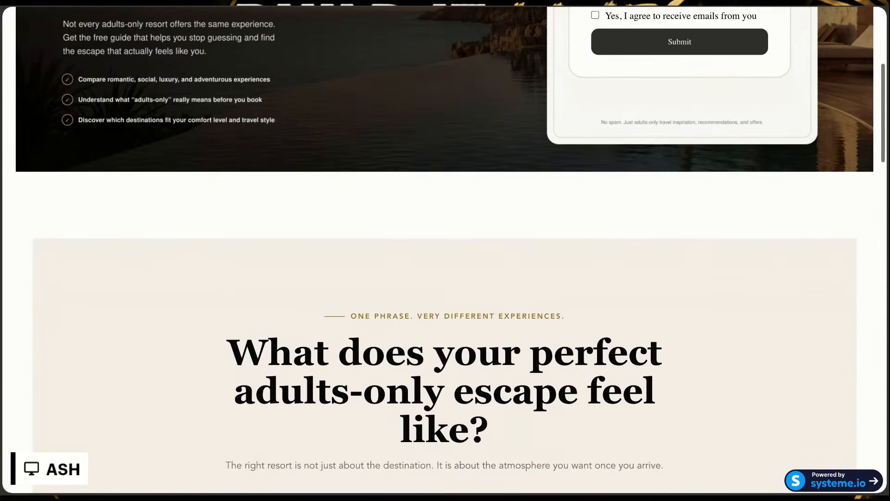
scroll(445, 251, down, 5)
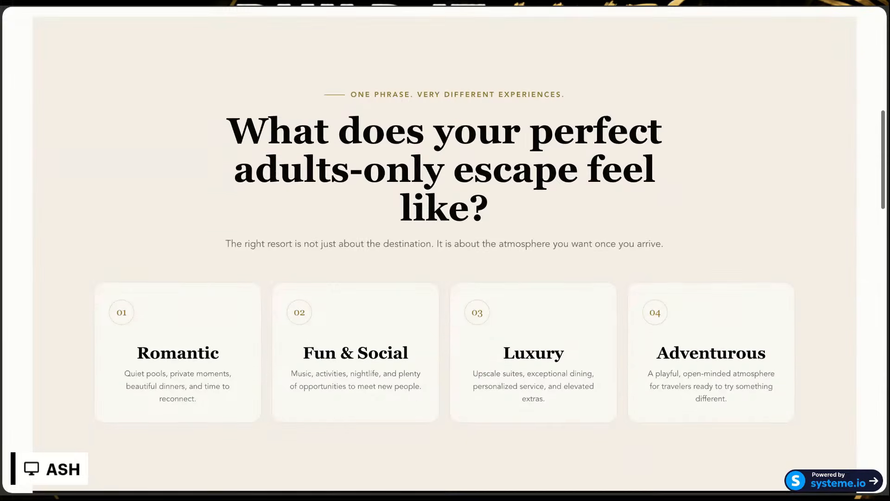
scroll(445, 251, down, 15)
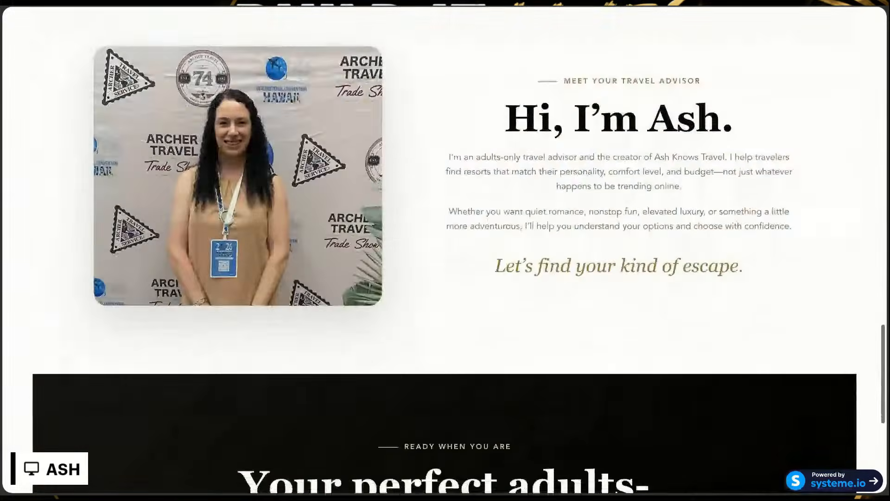
scroll(445, 251, down, 5)
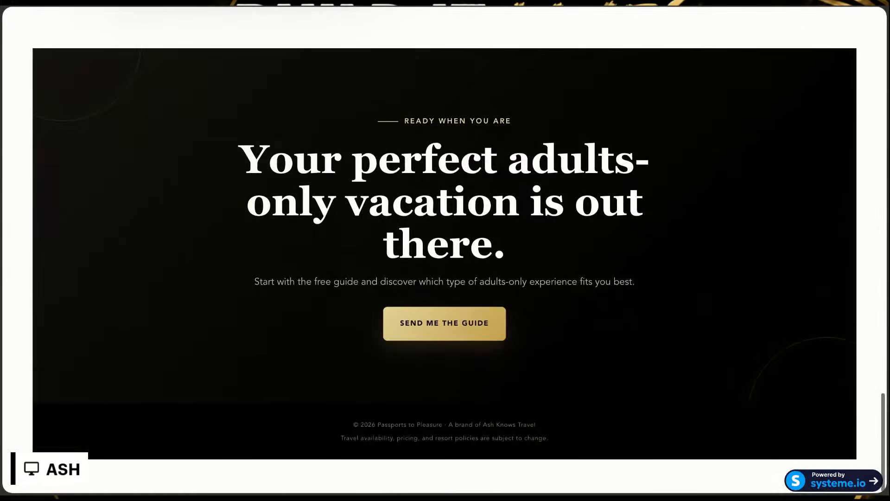
scroll(445, 250, down, 1)
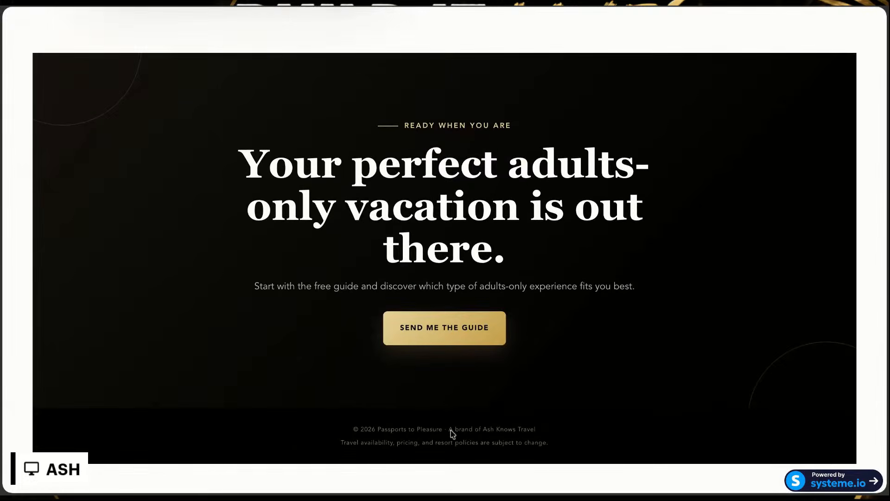
click(393, 339)
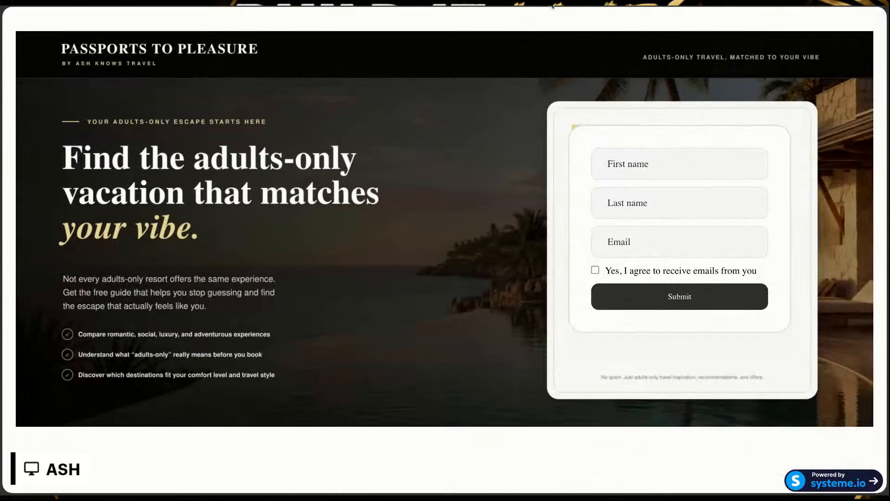
Step: Return from the preview to the page editor, check the sections below the hero, and save the page
click(552, 5)
scroll(467, 247, down, 1)
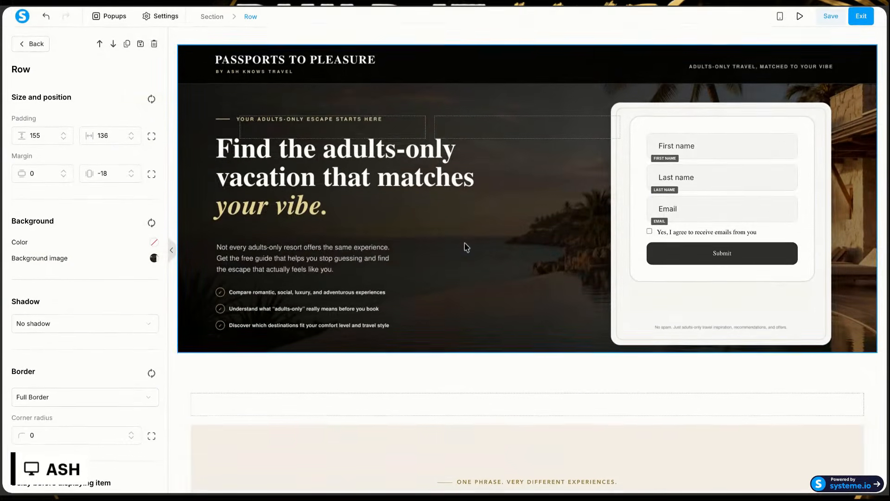
scroll(464, 287, down, 10)
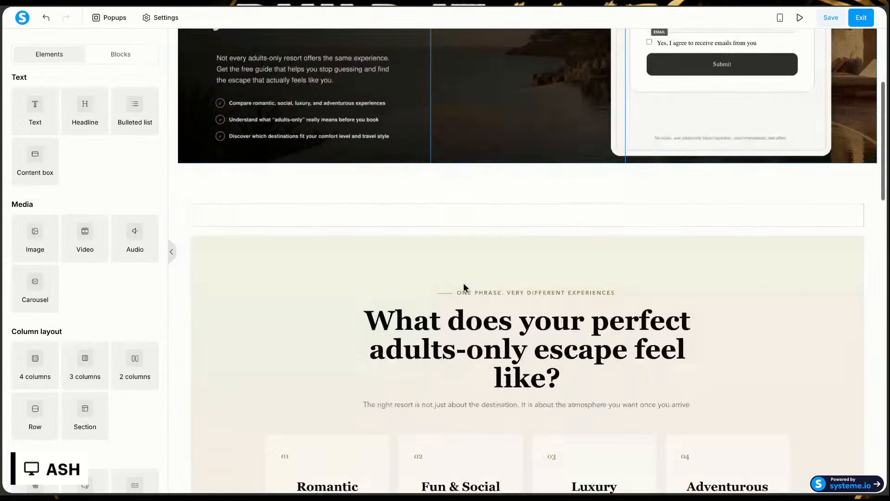
scroll(463, 287, up, 15)
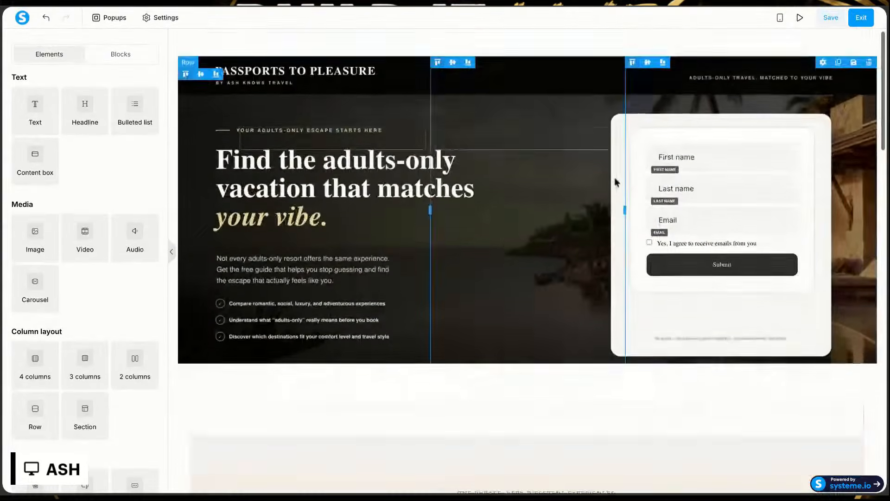
click(831, 19)
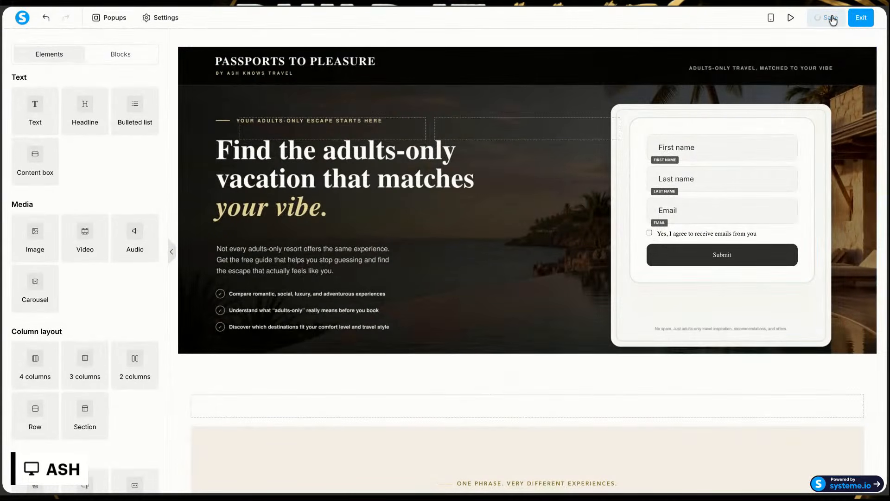
Step: Check the opt-in page's mobile layout, from the hero form down through the guide sections
click(780, 18)
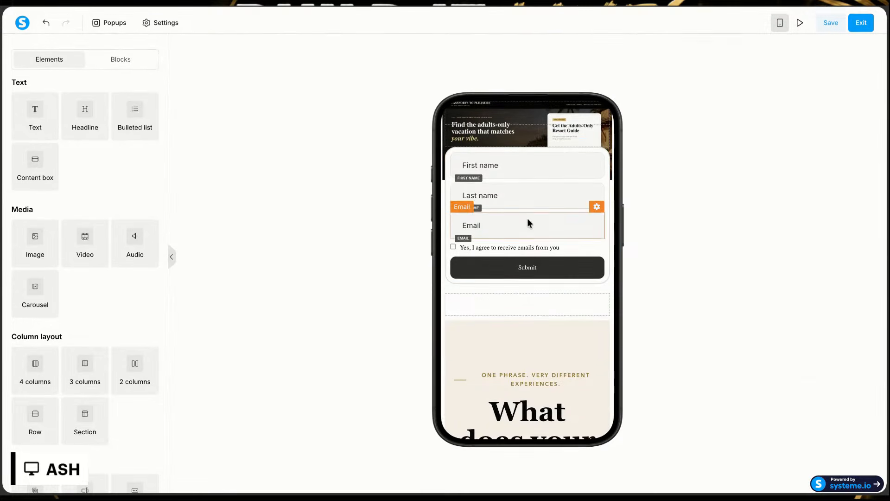
scroll(538, 135, down, 8)
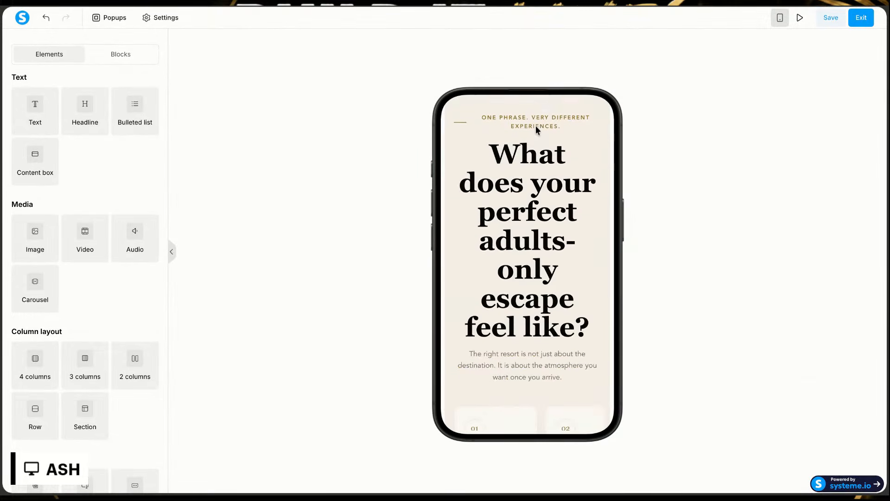
scroll(537, 130, down, 10)
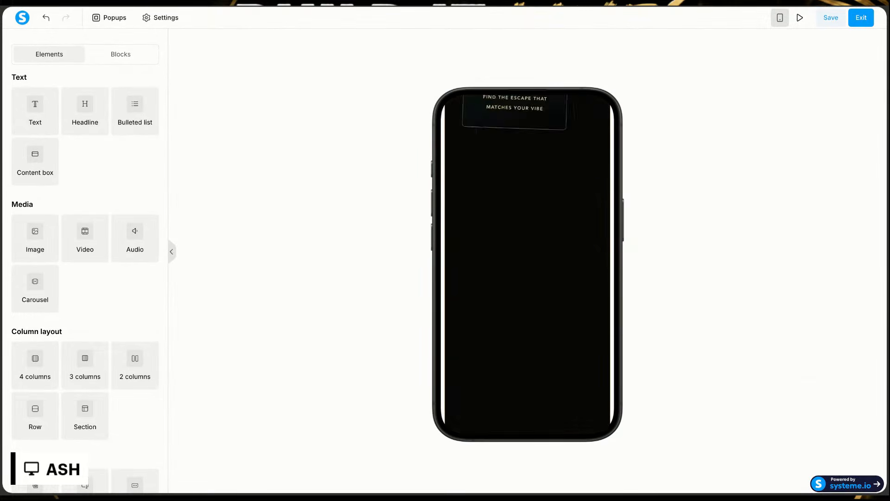
scroll(529, 176, down, 4)
scroll(528, 177, up, 20)
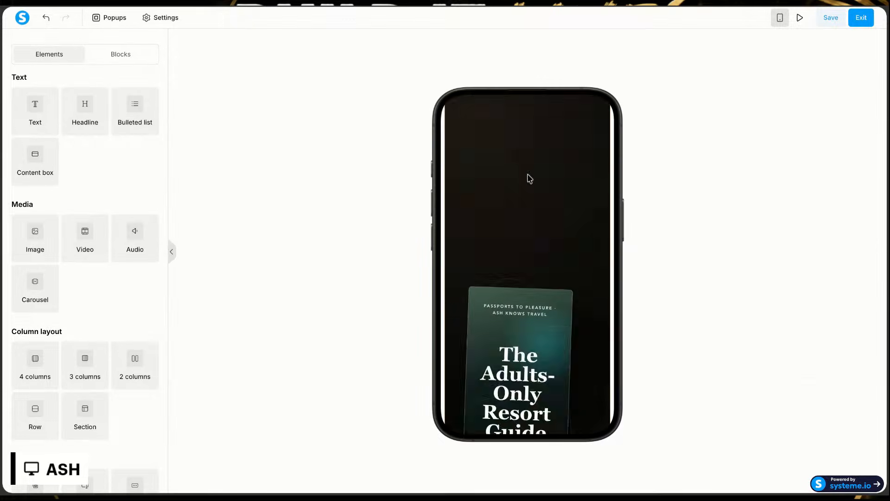
scroll(528, 176, down, 1)
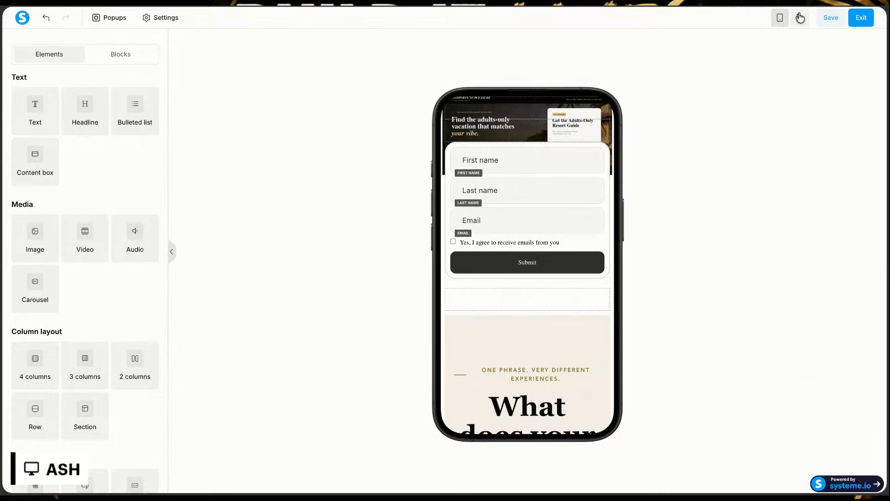
Step: Return the editor to the desktop layout, look over the page, and exit to the funnel's configuration
click(780, 18)
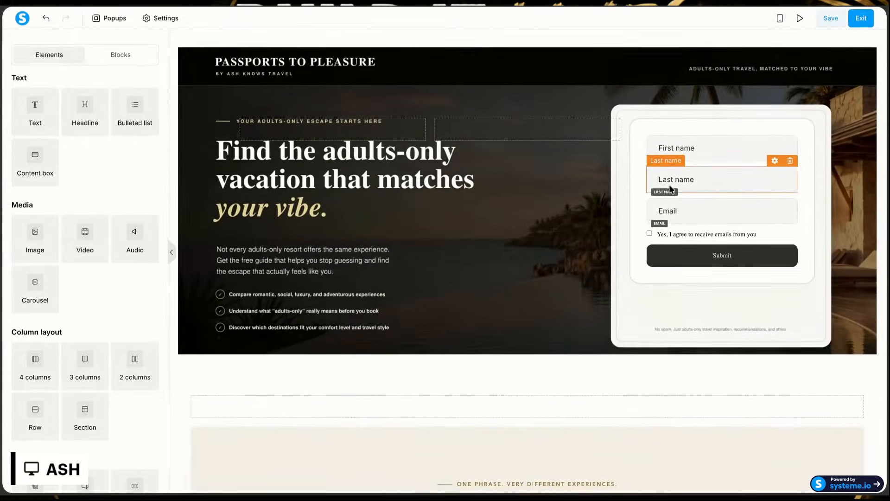
scroll(671, 189, down, 10)
scroll(671, 189, down, 10)
scroll(850, 83, up, 15)
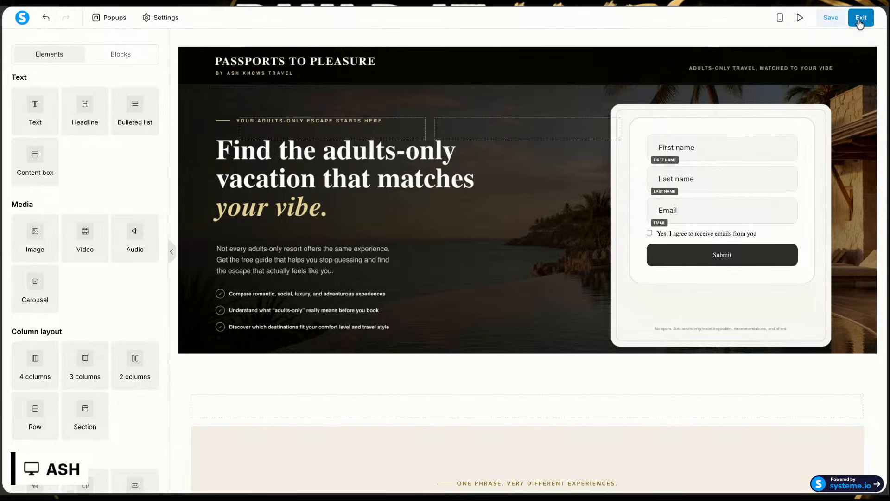
click(860, 19)
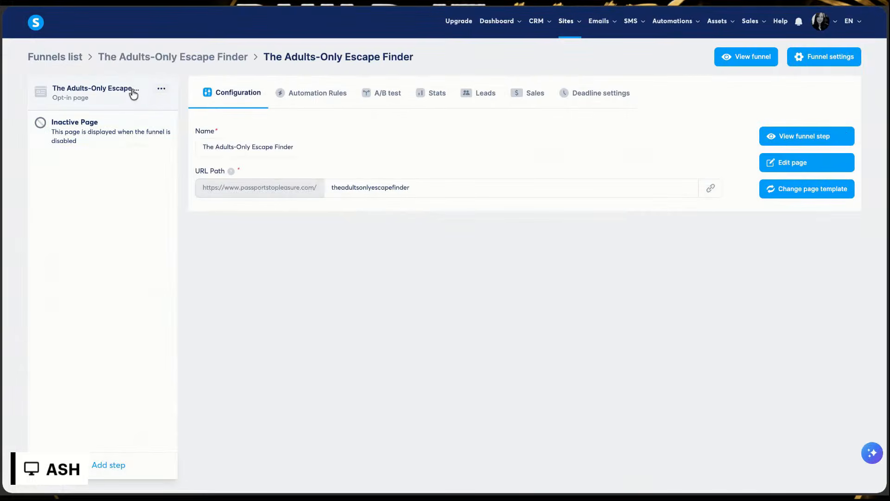
Step: Add a funnel step named Thank you page, with type Thank you page, started from scratch
click(98, 477)
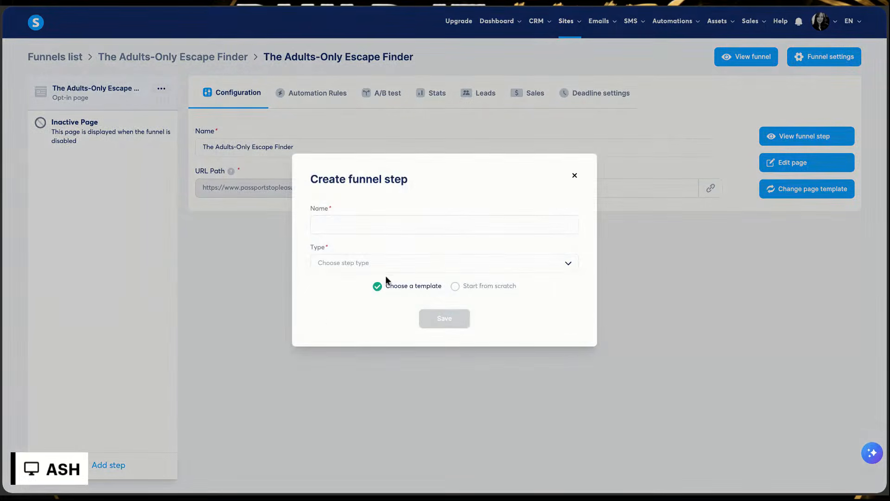
click(395, 226)
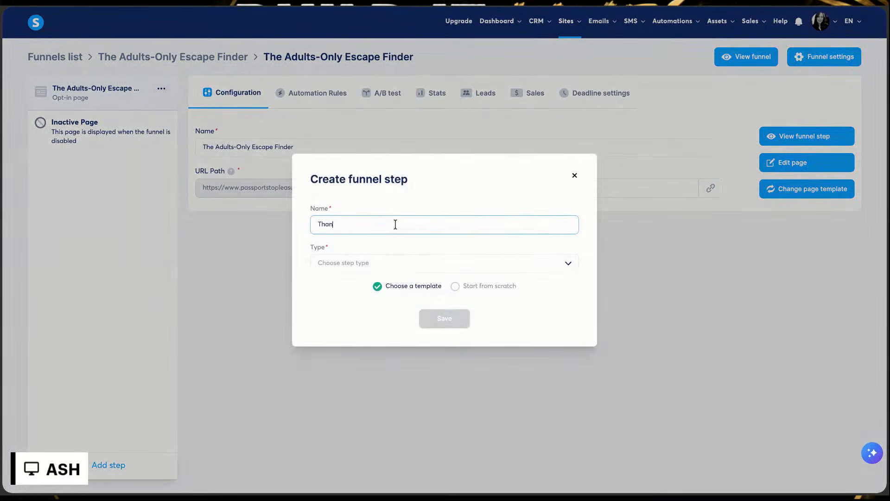
click(377, 261)
scroll(364, 331, down, 2)
click(365, 327)
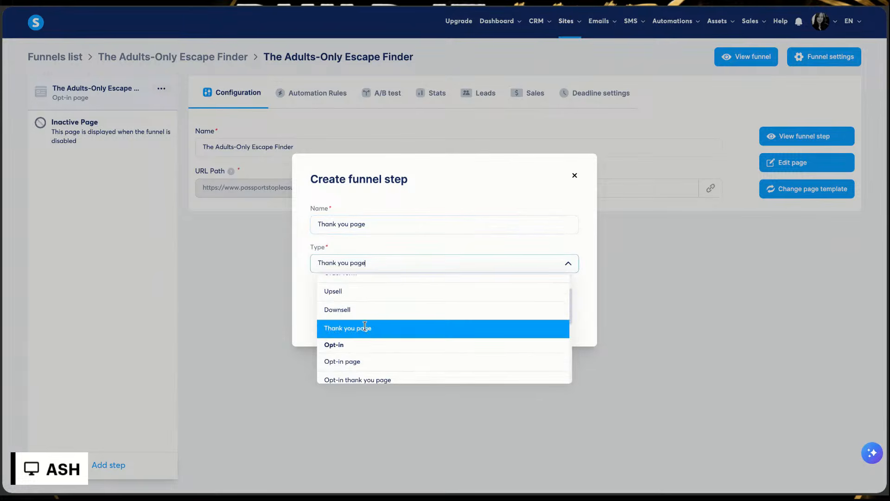
click(454, 287)
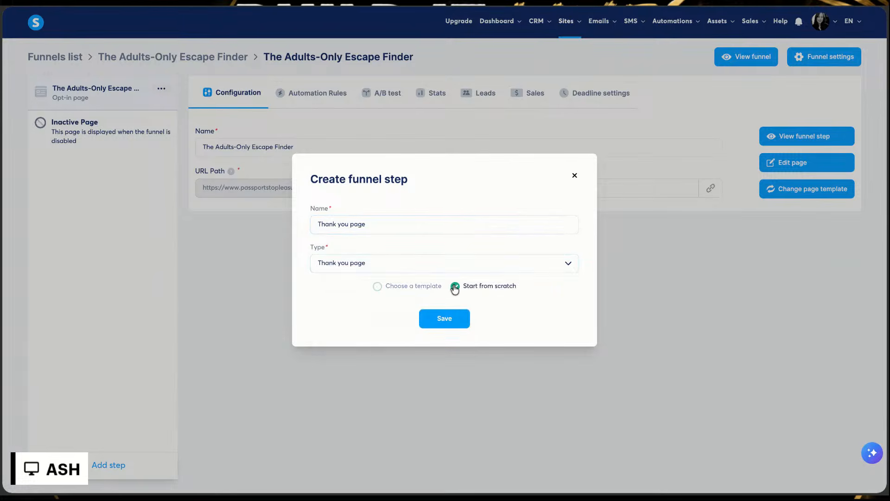
click(450, 320)
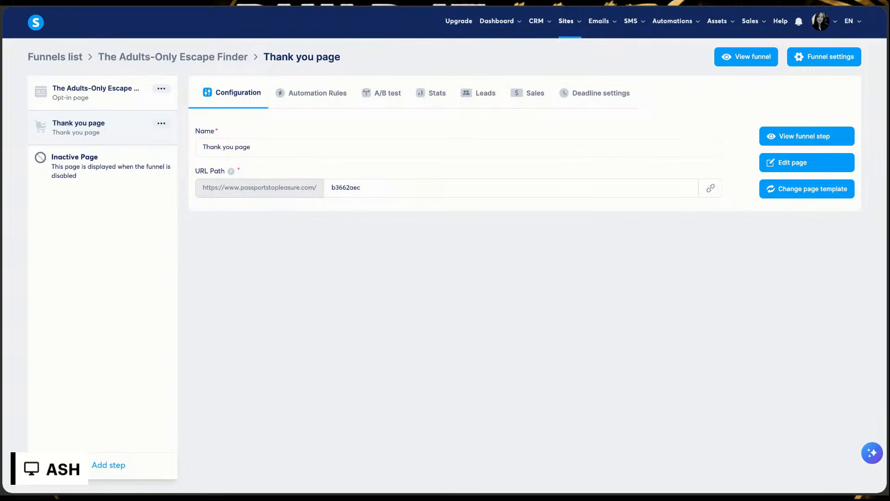
Step: Switch to the Travel Funnel Plan chat in ChatGPT and read the planned copy for Page 2: Thank-you page
click(244, 2)
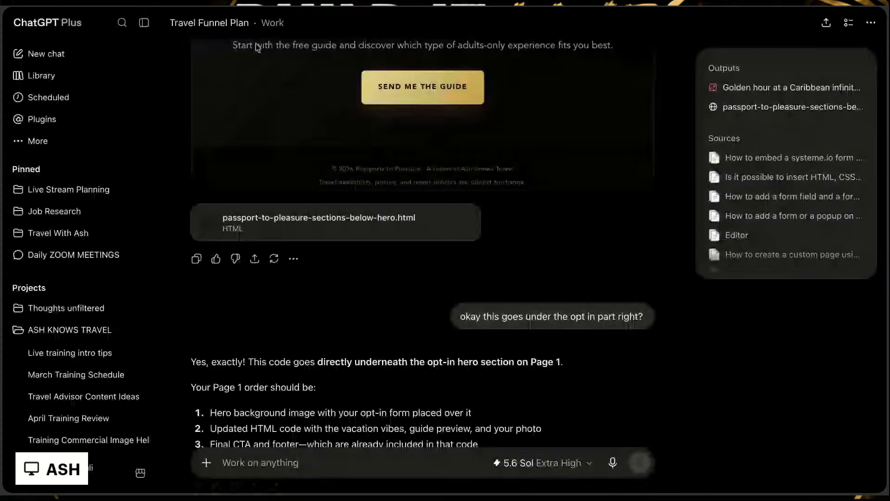
scroll(388, 334, up, 3)
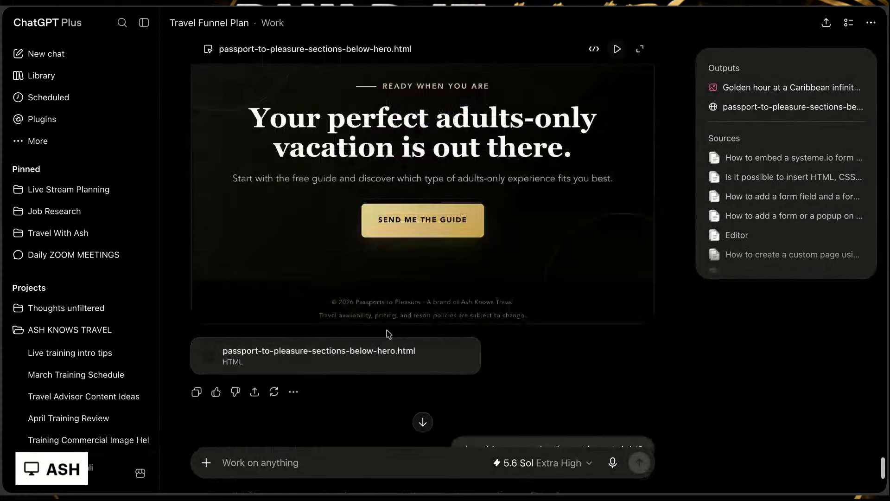
scroll(388, 334, up, 10)
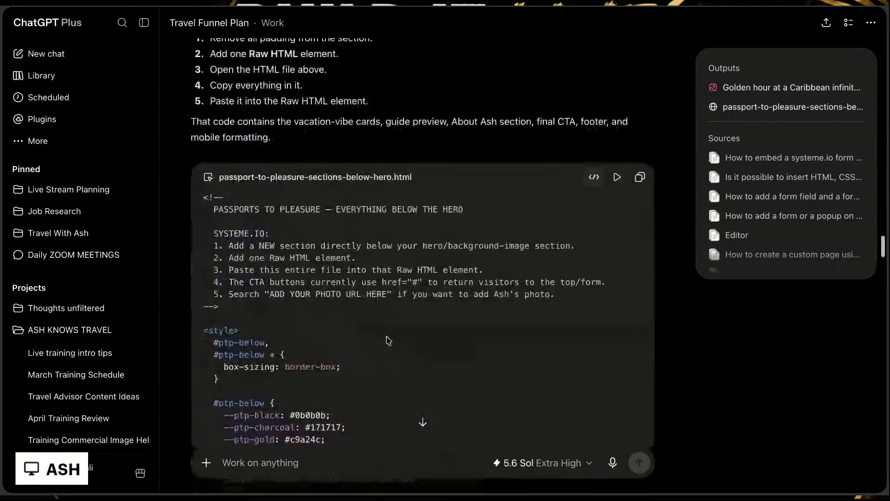
scroll(388, 341, up, 10)
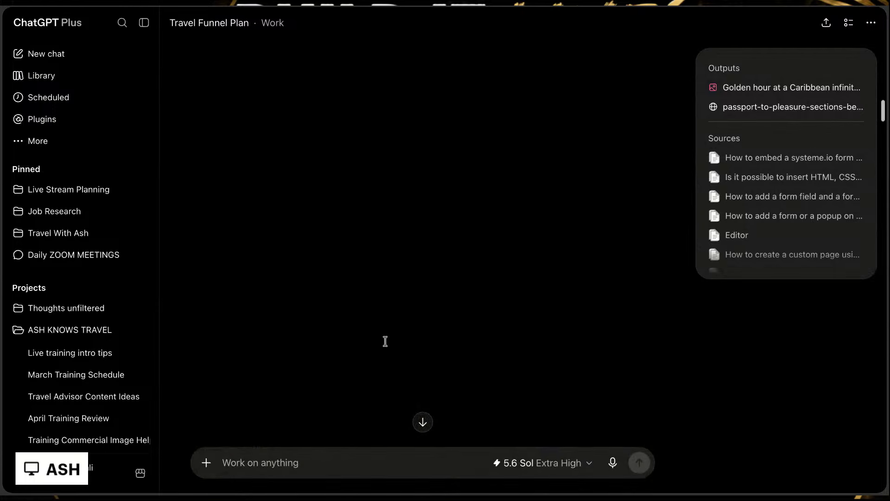
scroll(385, 341, up, 10)
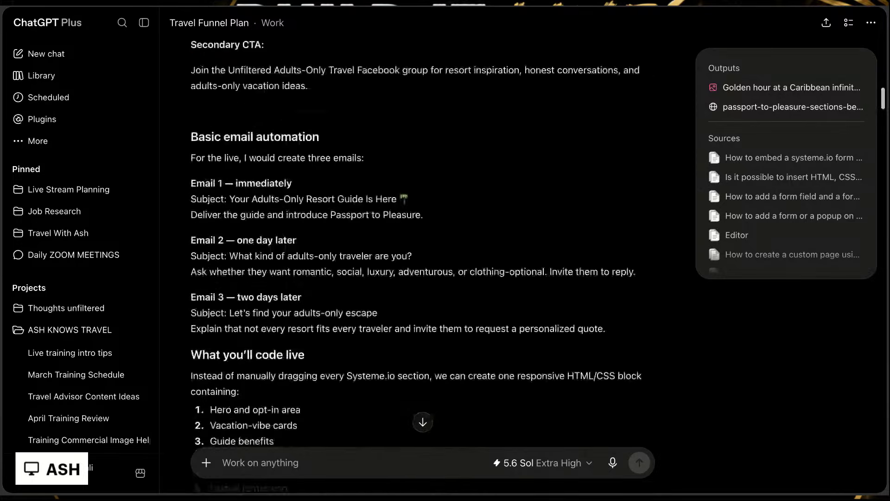
scroll(385, 324, up, 1)
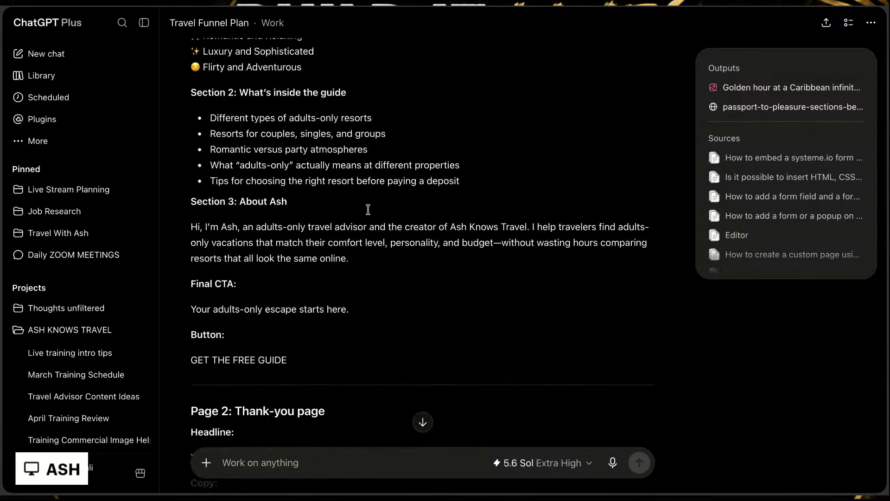
scroll(346, 297, down, 3)
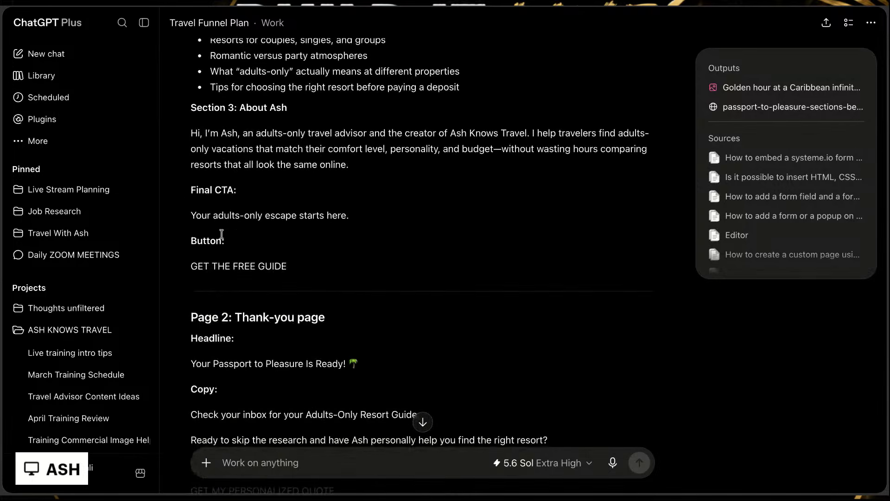
scroll(334, 225, down, 6)
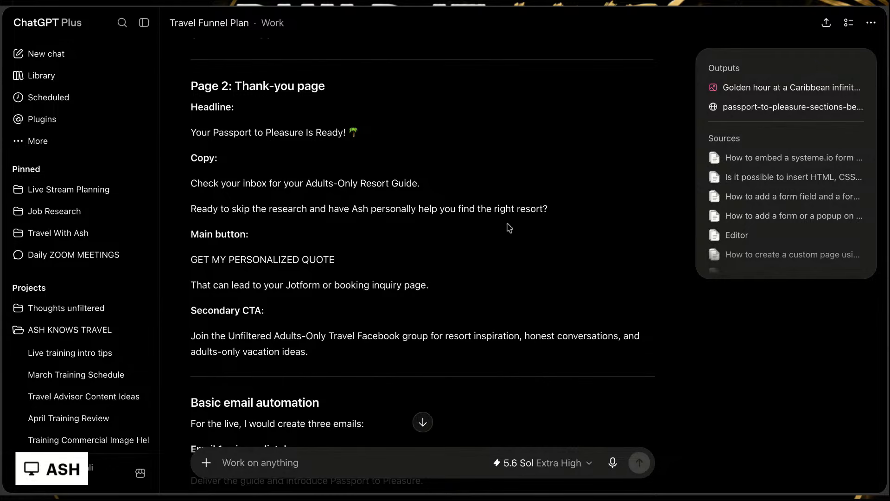
scroll(505, 204, down, 2)
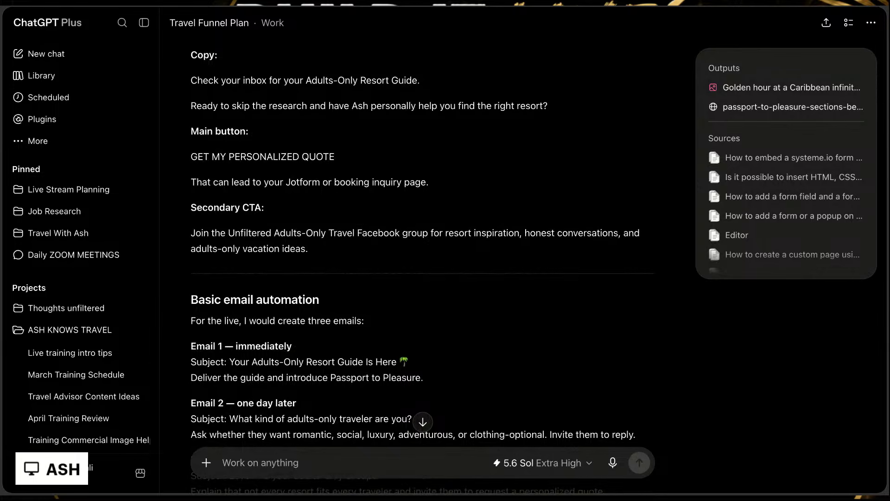
Step: Read on from the email automation plan to the Page 2 layout answer about the page after the opt-in
scroll(415, 321, down, 9)
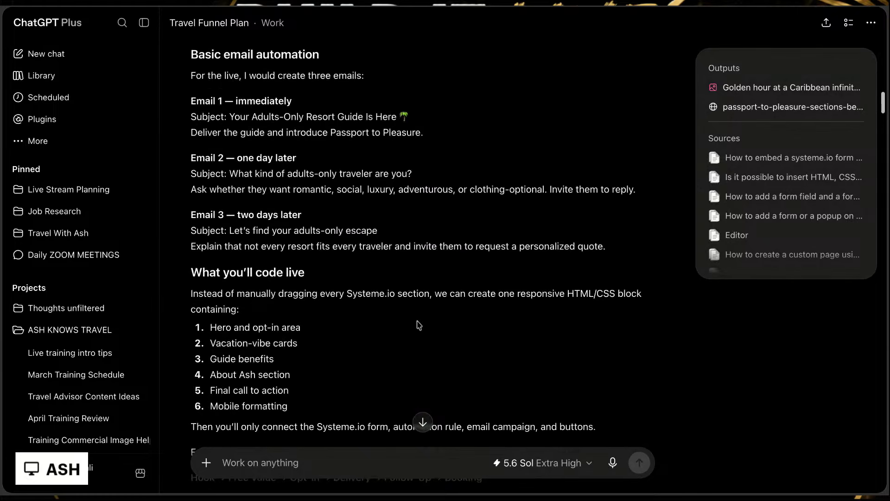
scroll(427, 309, down, 12)
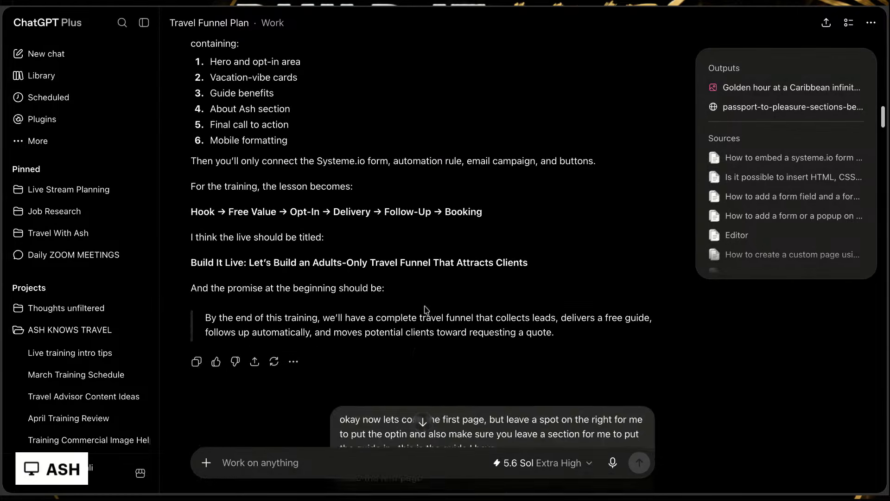
scroll(427, 301, down, 20)
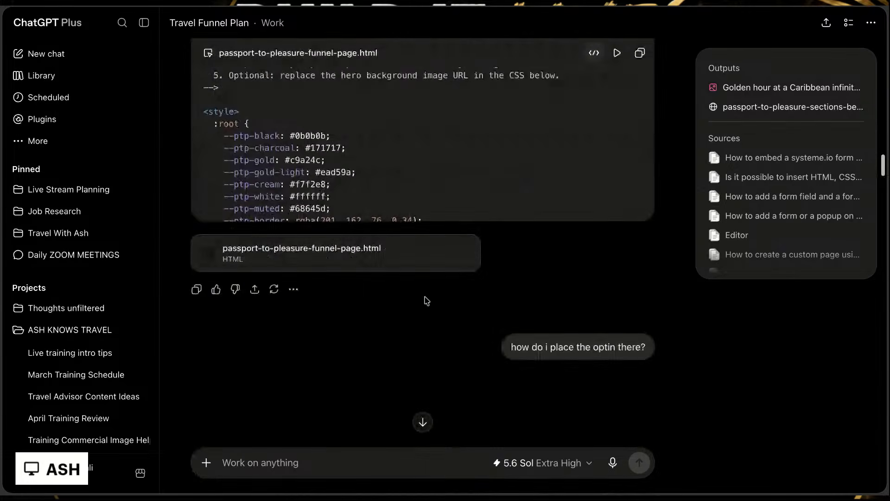
scroll(422, 263, down, 6)
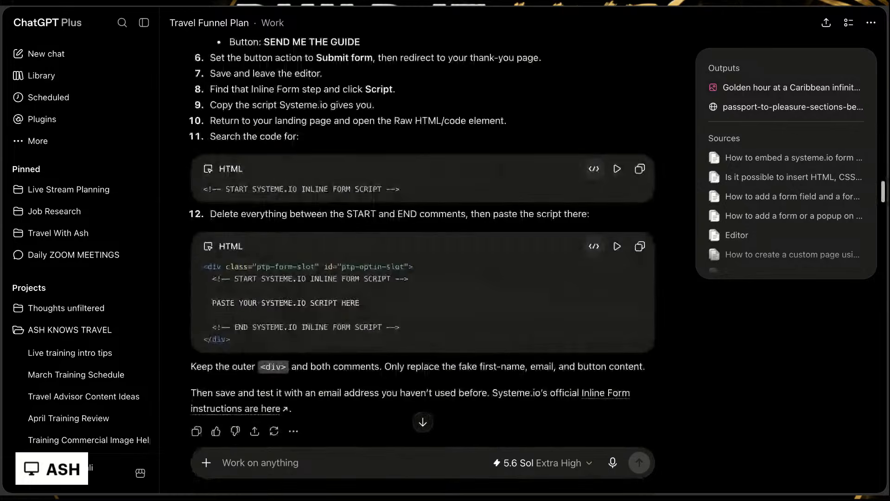
scroll(422, 263, down, 6)
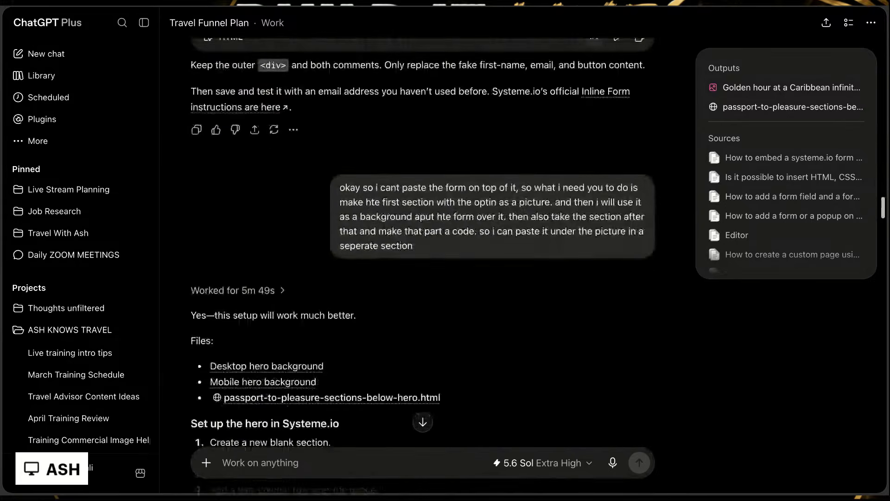
scroll(422, 263, down, 6)
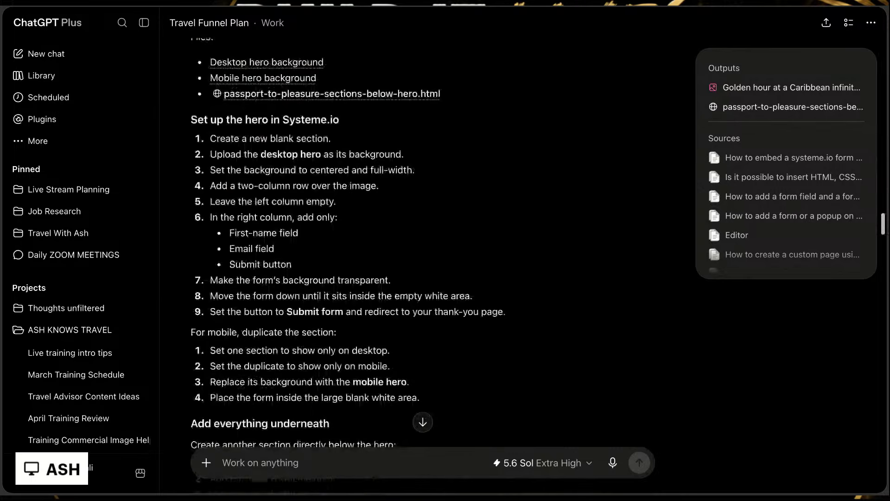
scroll(422, 263, down, 20)
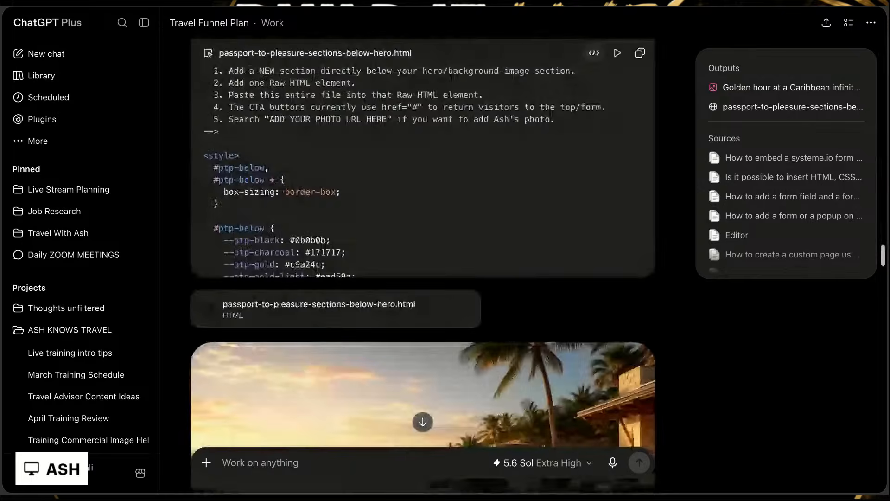
scroll(422, 263, down, 2)
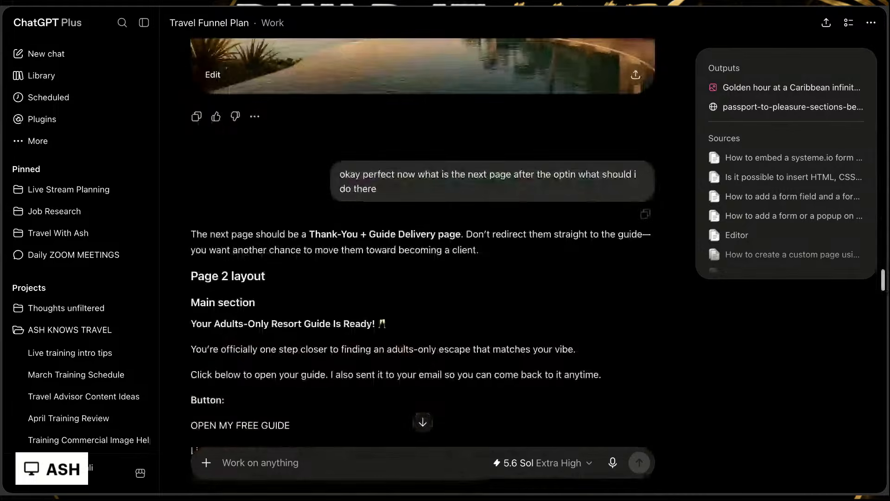
scroll(422, 263, down, 1)
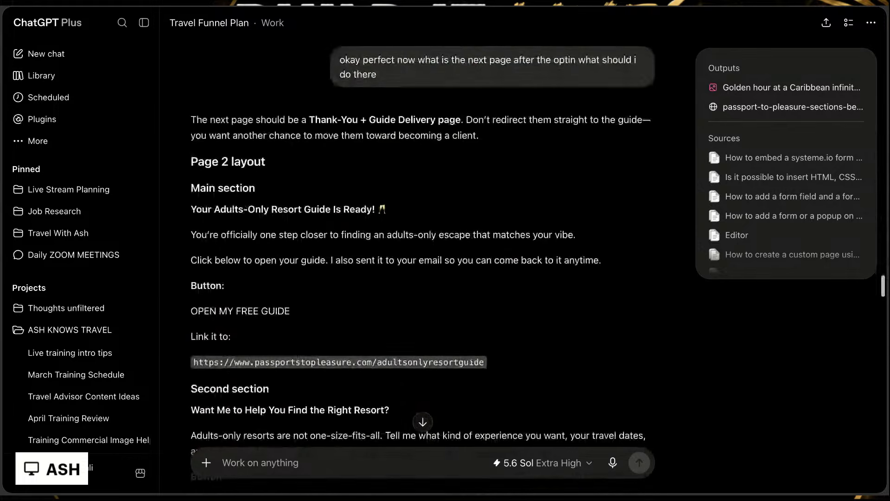
Step: Read the Page 2 layout answer in the chat, from the main section through the closing section and the Systeme.io automation notes
scroll(422, 263, down, 1)
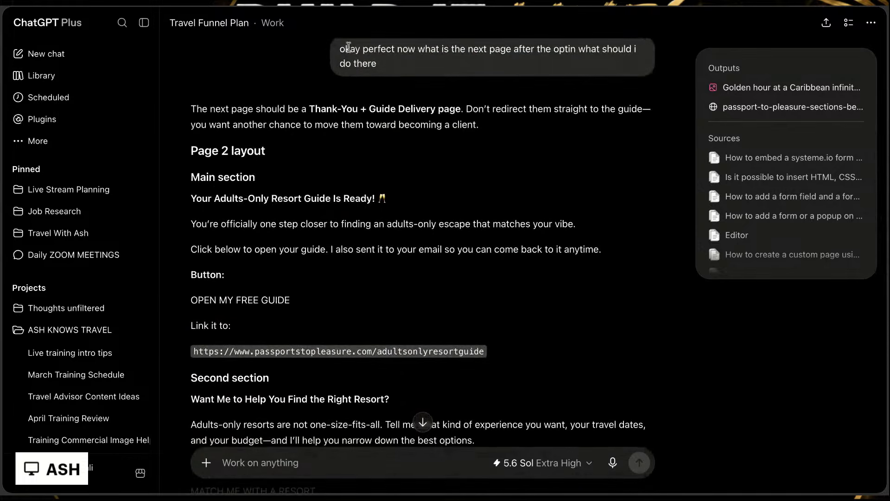
drag(341, 51, 435, 70)
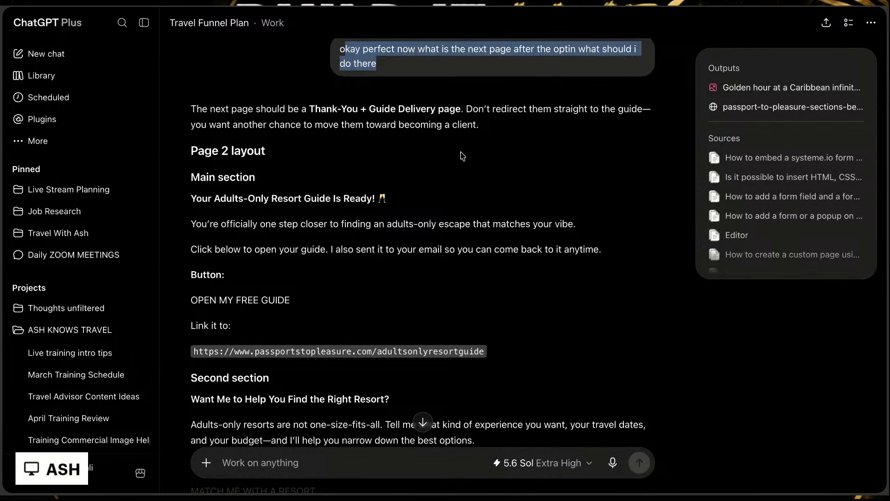
scroll(462, 156, down, 1)
scroll(462, 156, down, 10)
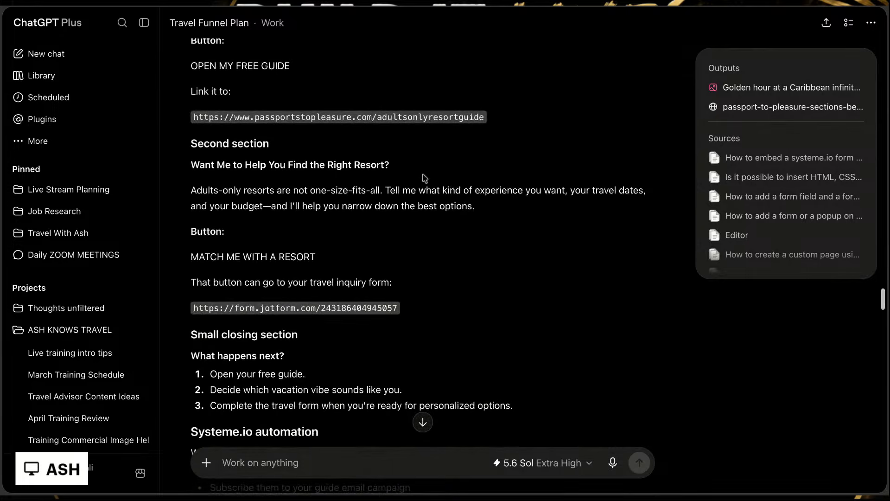
scroll(357, 185, down, 4)
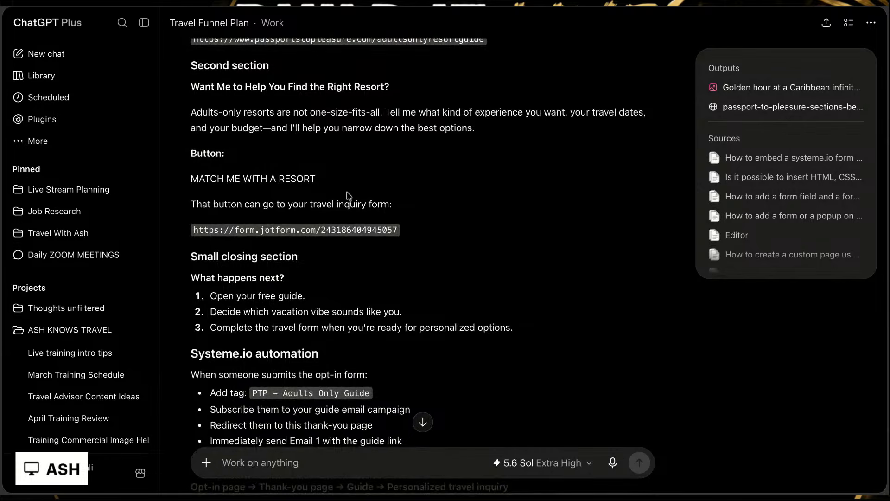
scroll(417, 241, down, 3)
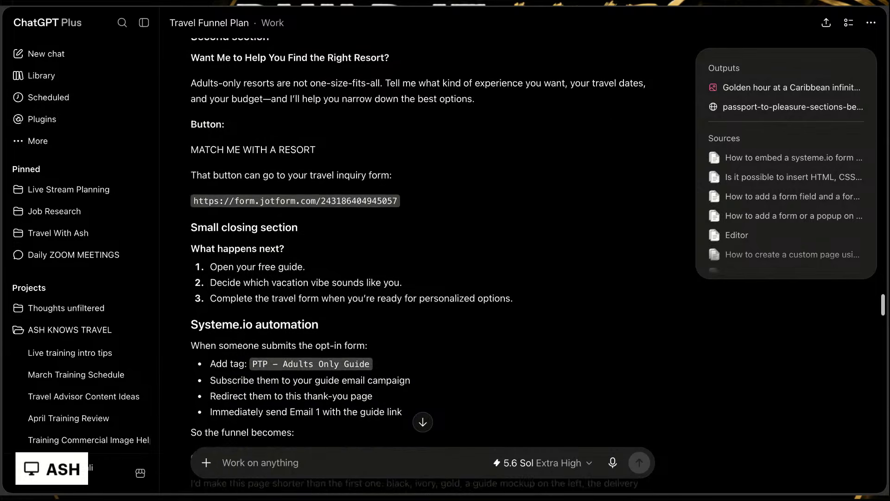
scroll(366, 76, down, 1)
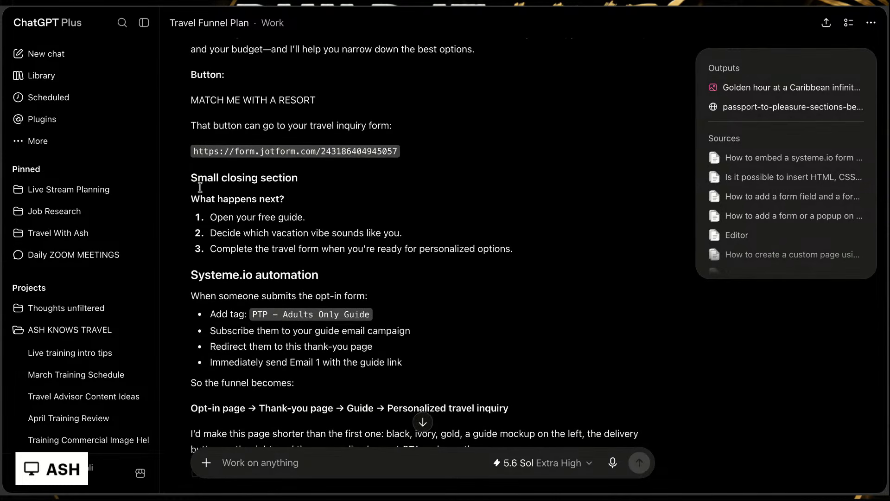
scroll(457, 211, down, 3)
scroll(457, 212, down, 1)
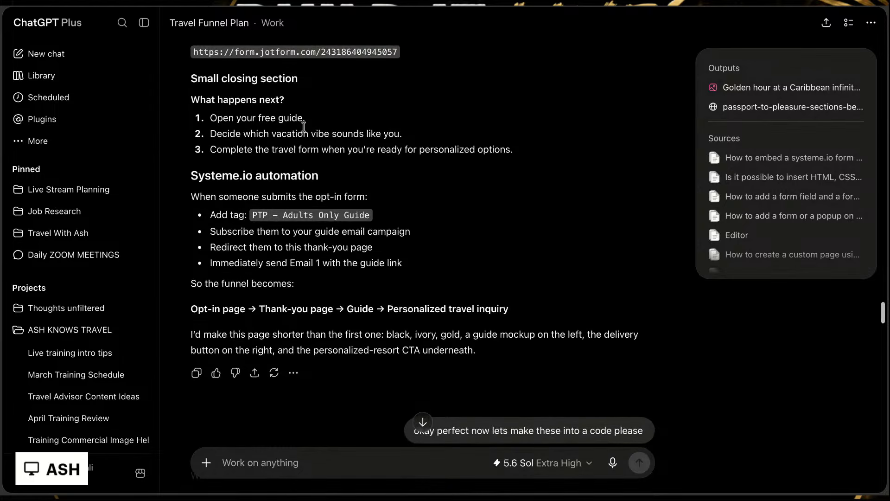
scroll(348, 207, down, 3)
scroll(348, 206, down, 4)
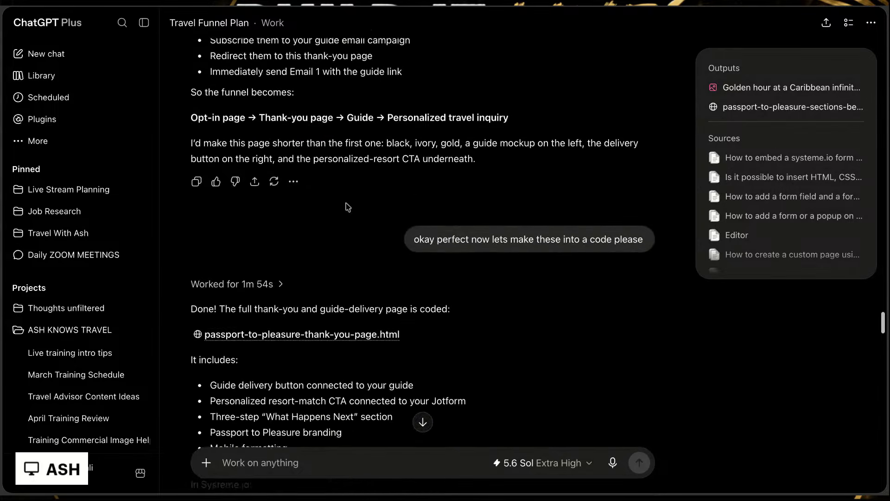
Step: Read the request to turn the page into code and the reply's Systeme.io setup instructions for the thank-you page
drag(414, 223, 646, 222)
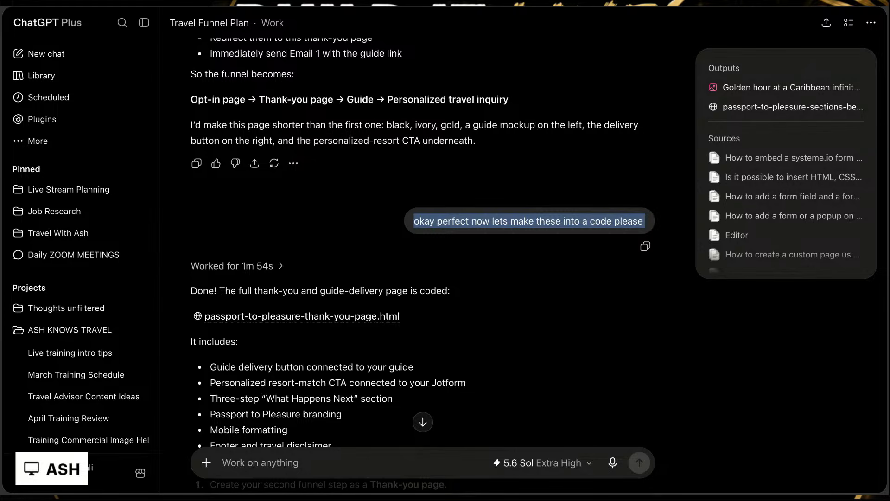
scroll(423, 259, down, 5)
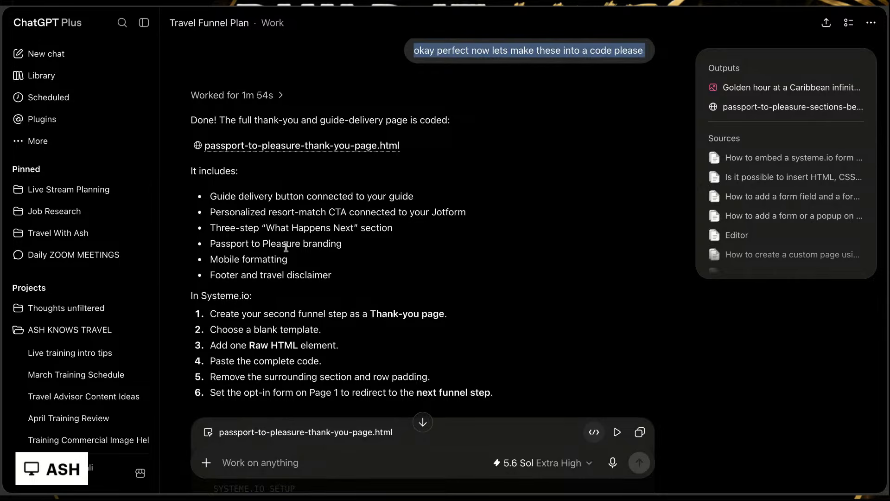
scroll(393, 272, down, 4)
scroll(393, 272, down, 3)
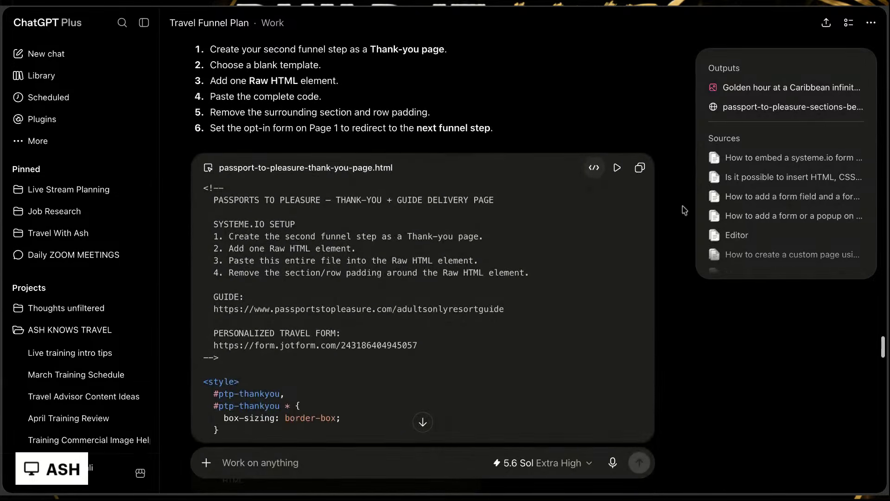
Step: Preview the first version of passport-to-pleasure-thank-you-page.html and look through its sections
click(620, 171)
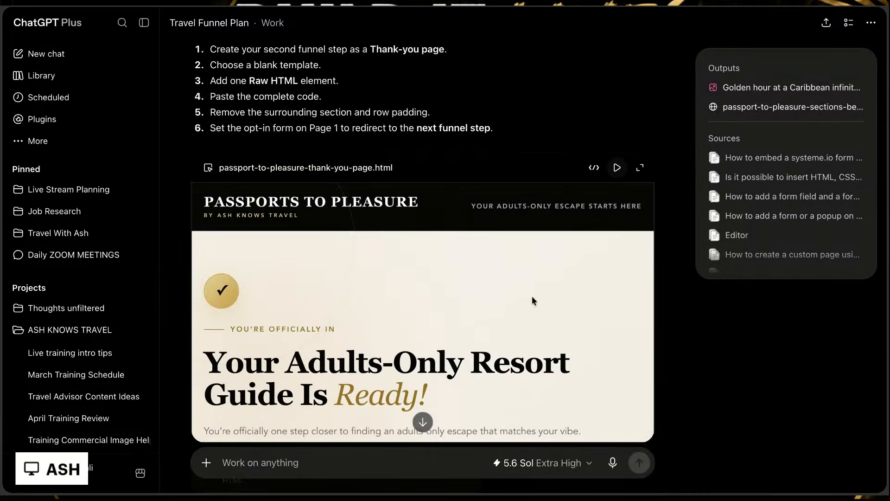
scroll(528, 306, down, 5)
scroll(525, 313, down, 2)
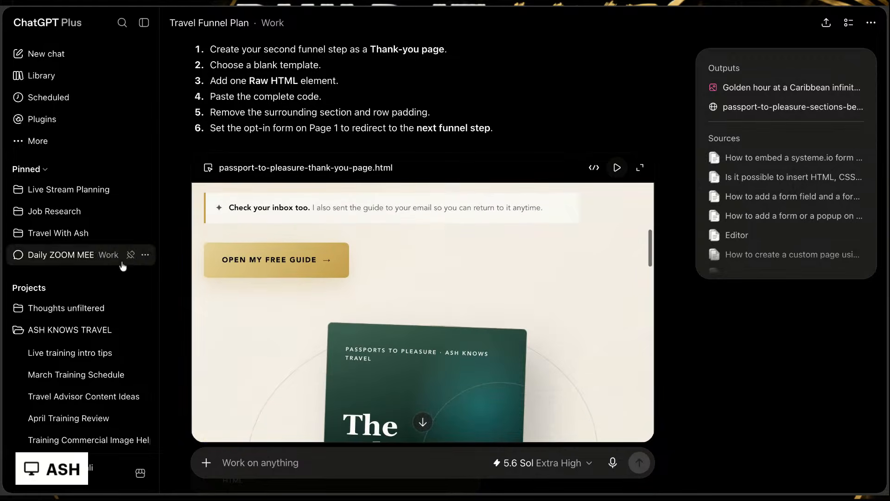
scroll(352, 282, down, 2)
scroll(353, 284, up, 3)
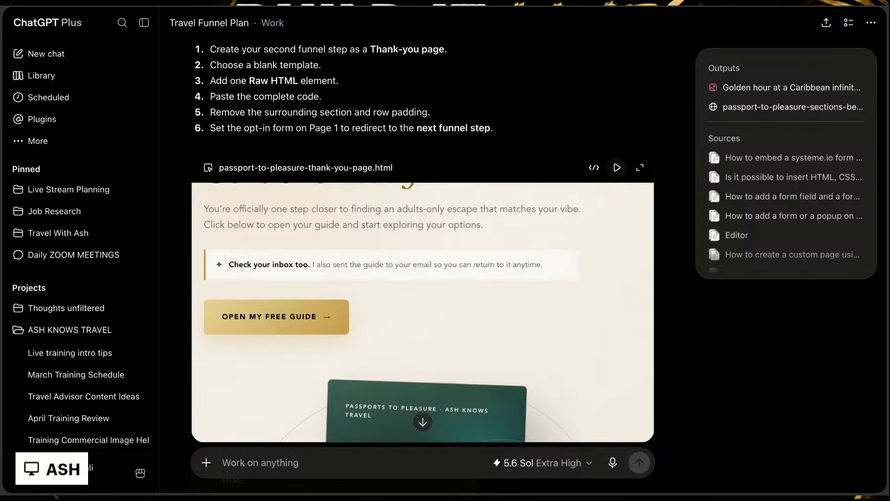
scroll(423, 312, down, 5)
scroll(422, 312, down, 5)
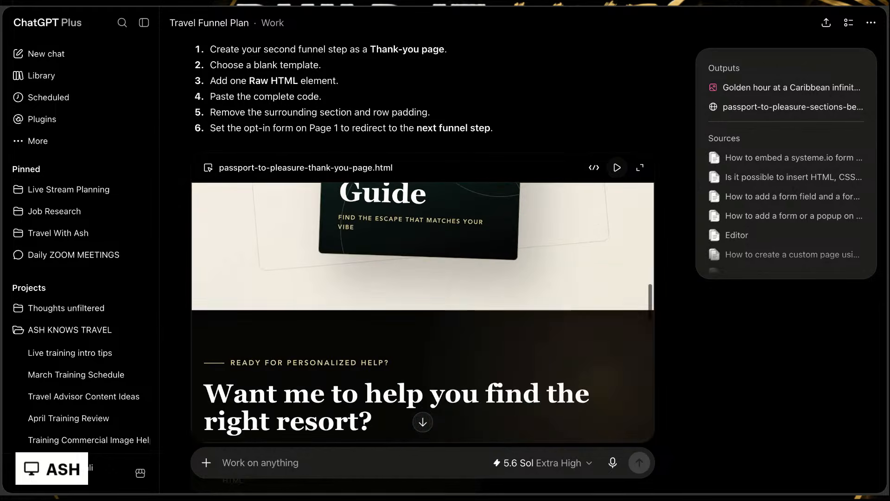
scroll(423, 312, down, 2)
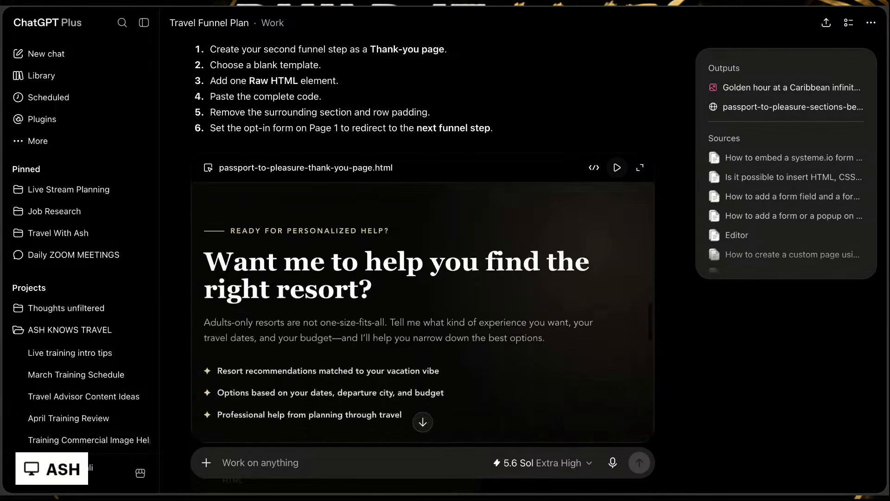
scroll(368, 270, down, 3)
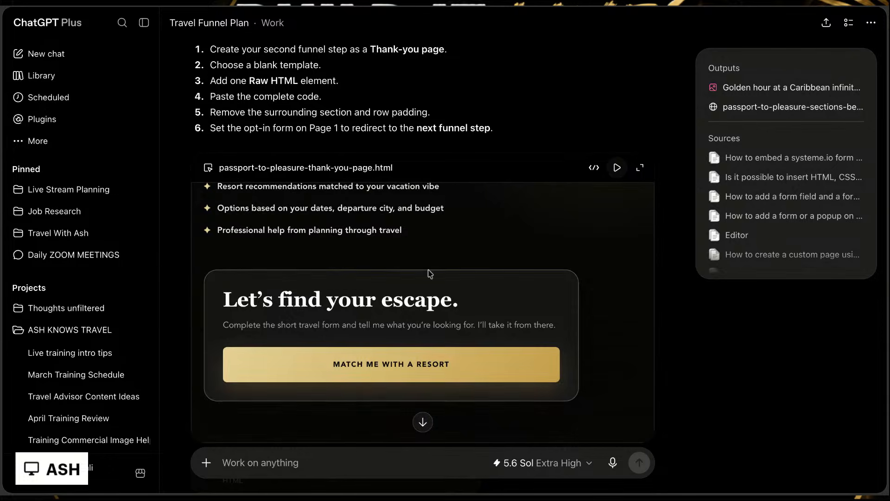
scroll(288, 400, down, 3)
scroll(487, 110, down, 5)
Step: Read the follow-up prompt asking for a third funnel page that matches visitors with resorts by experience type
scroll(608, 302, down, 4)
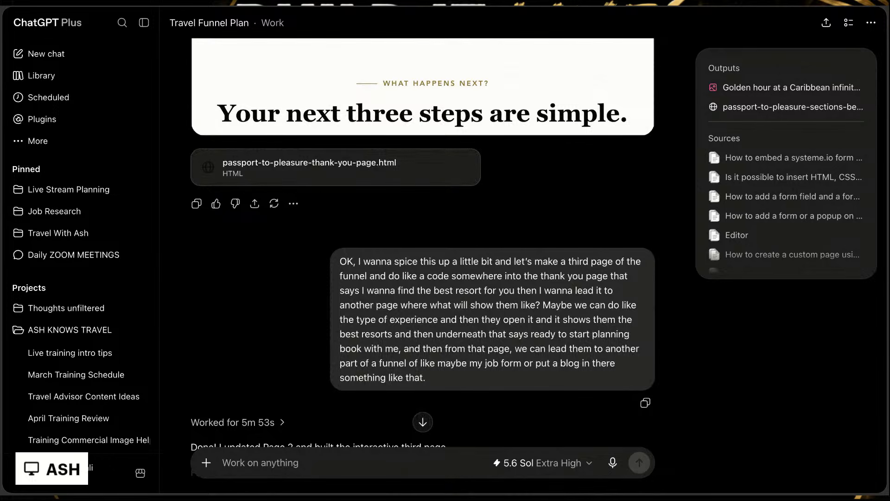
scroll(491, 320, down, 3)
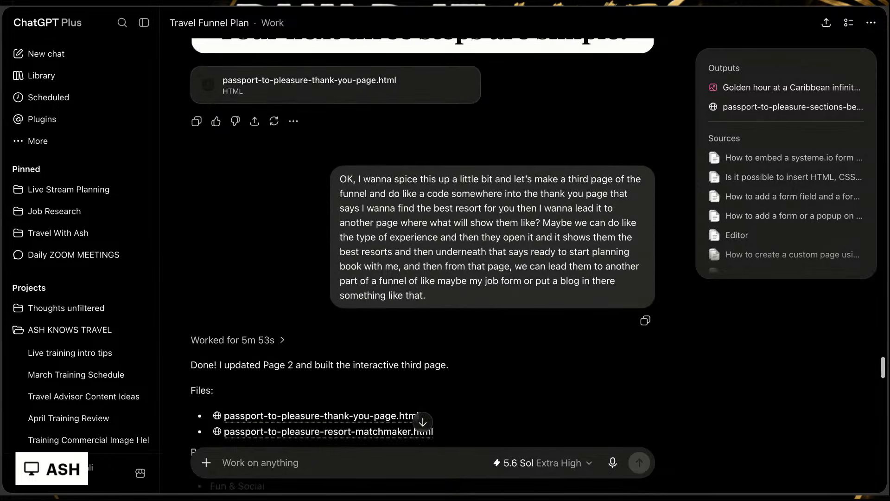
scroll(341, 90, down, 2)
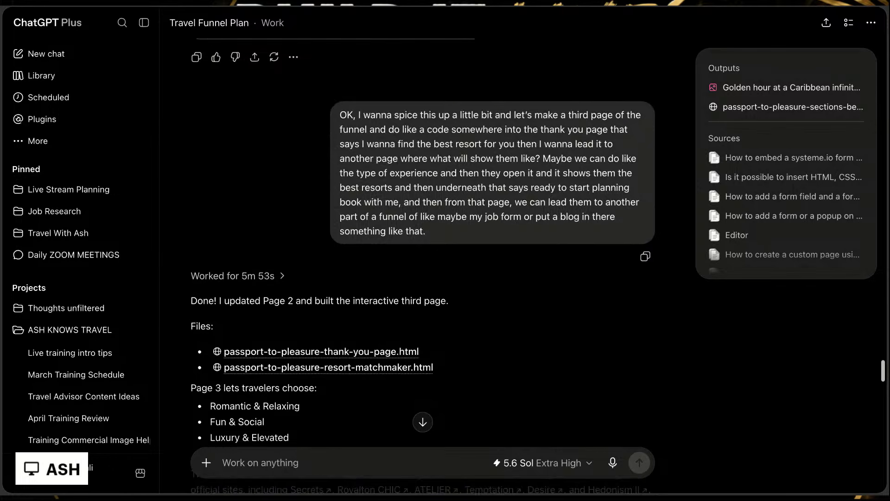
drag(340, 89, 408, 177)
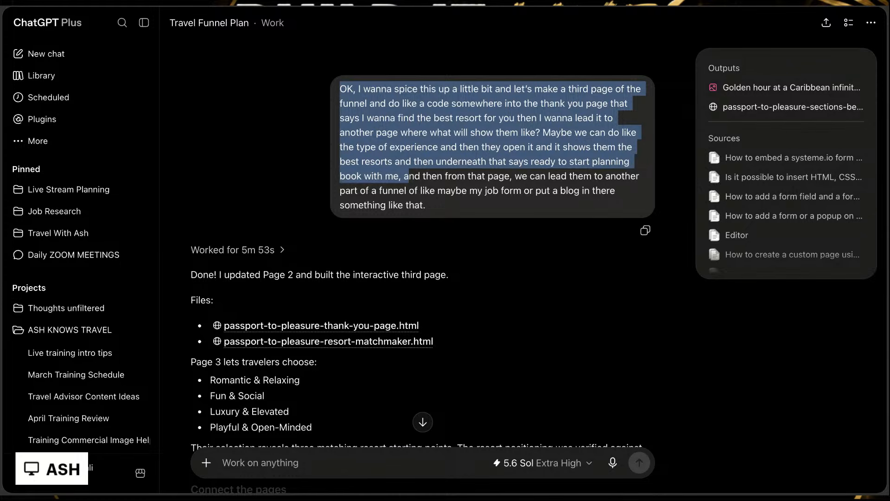
click(408, 101)
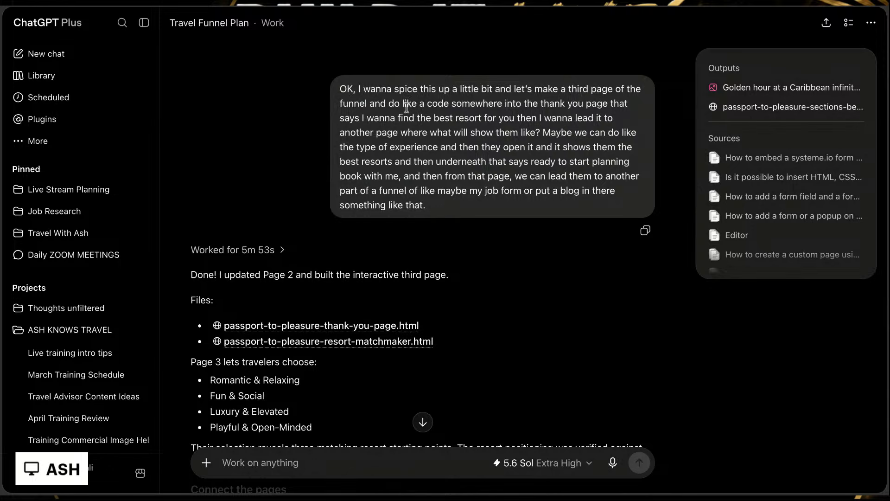
mouse_move(391, 102)
mouse_down()
mouse_move(445, 118)
mouse_move(387, 103)
mouse_up()
drag(475, 118, 551, 132)
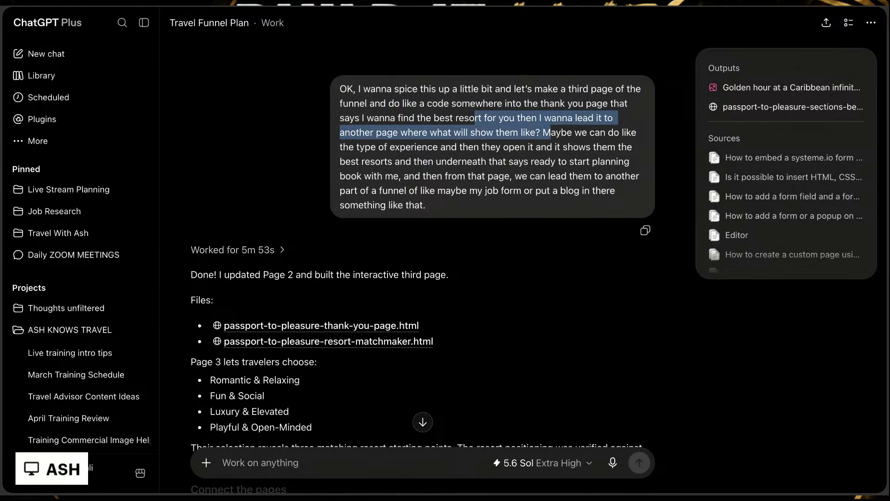
click(551, 134)
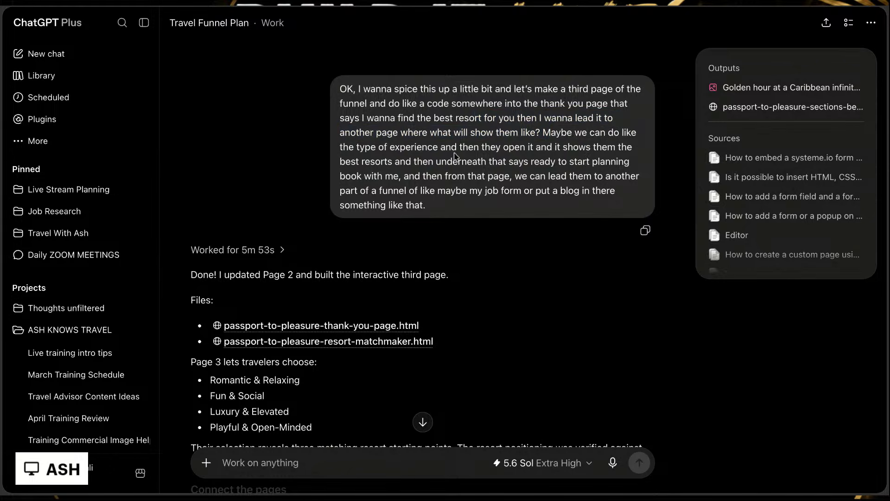
drag(506, 147, 573, 162)
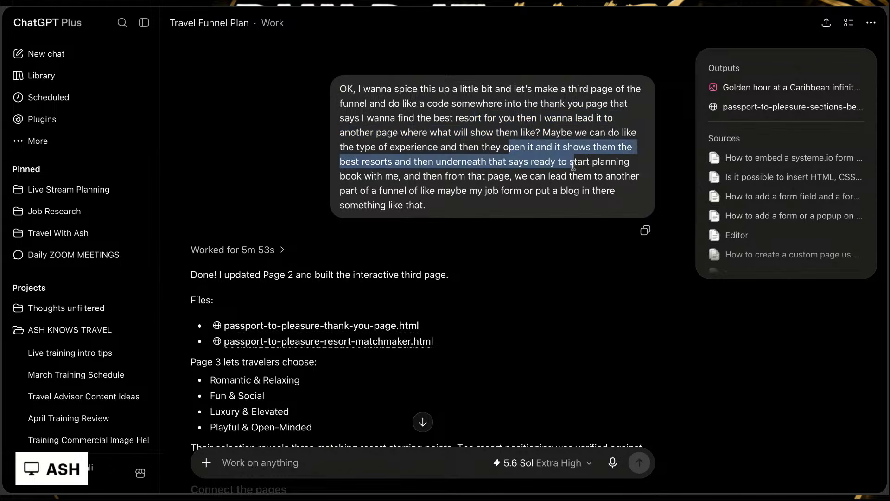
click(498, 169)
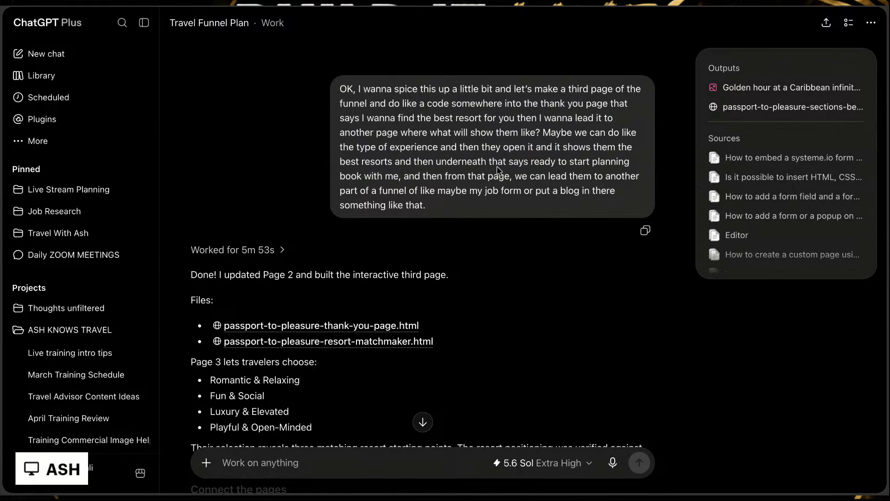
drag(490, 162, 535, 176)
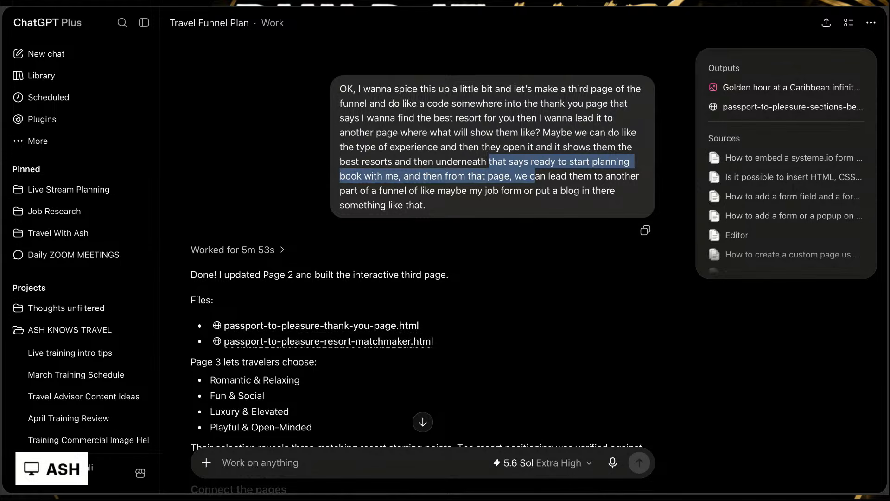
Step: Read the reply's description of Page 3 and its instructions for connecting the pages, down to the updated thank-you page code
scroll(423, 259, down, 5)
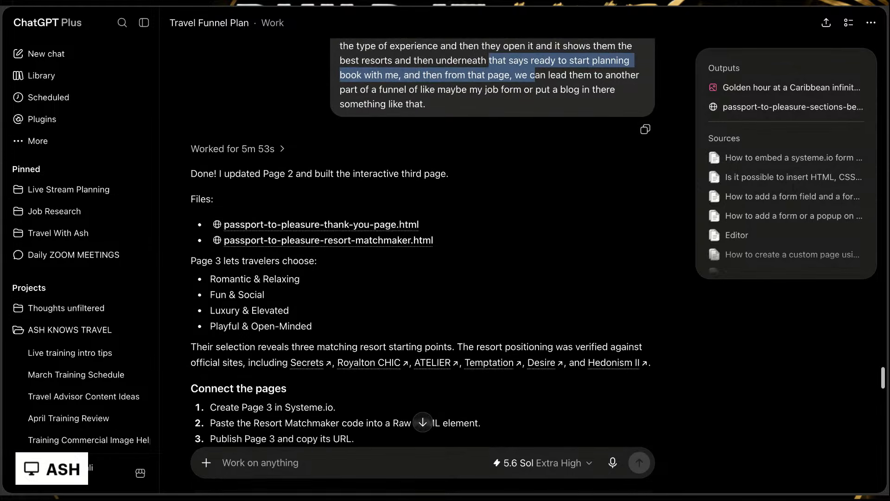
scroll(462, 230, down, 10)
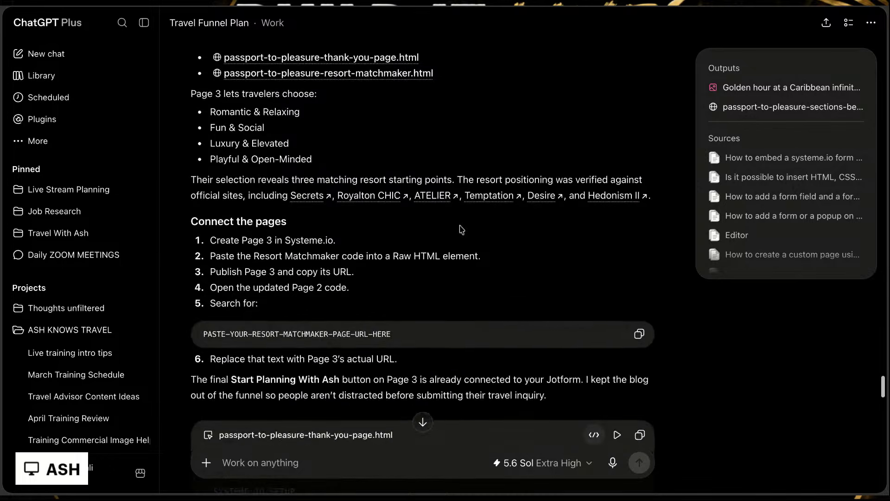
scroll(462, 229, down, 7)
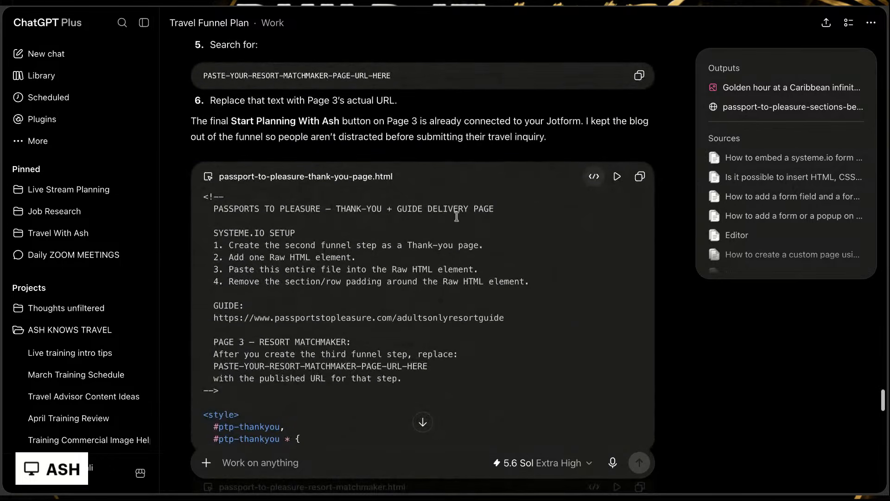
Step: Preview the updated passport-to-pleasure-thank-you-page.html and examine its guide and resort-matching sections
click(621, 179)
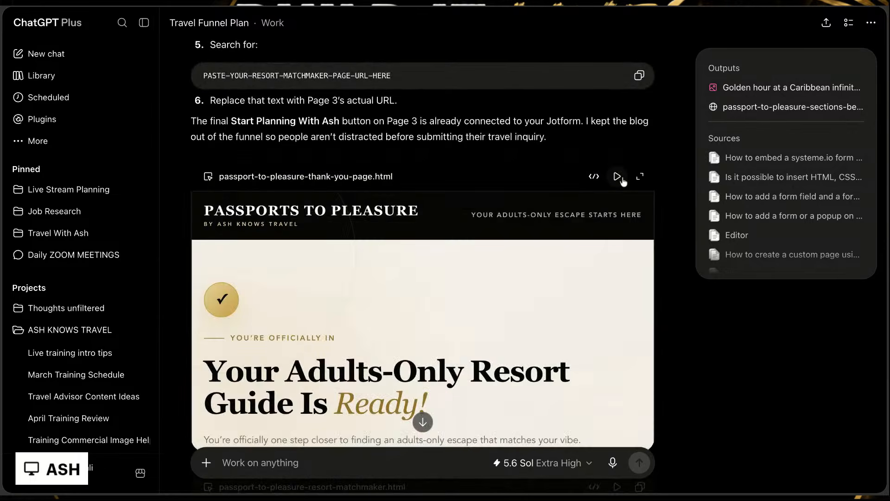
scroll(574, 298, down, 3)
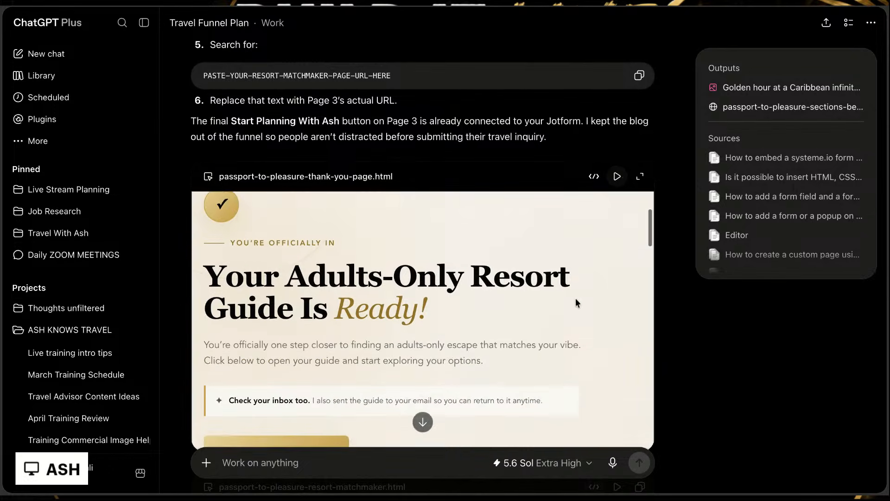
scroll(575, 297, down, 10)
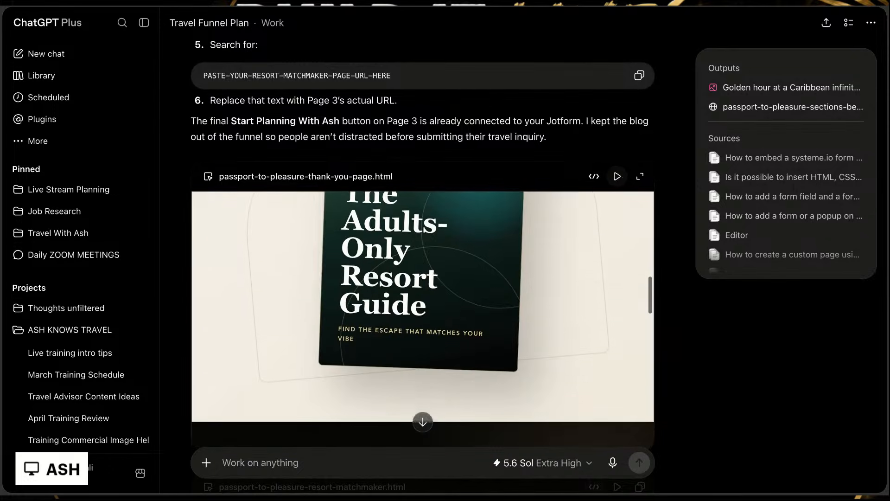
scroll(422, 315, down, 5)
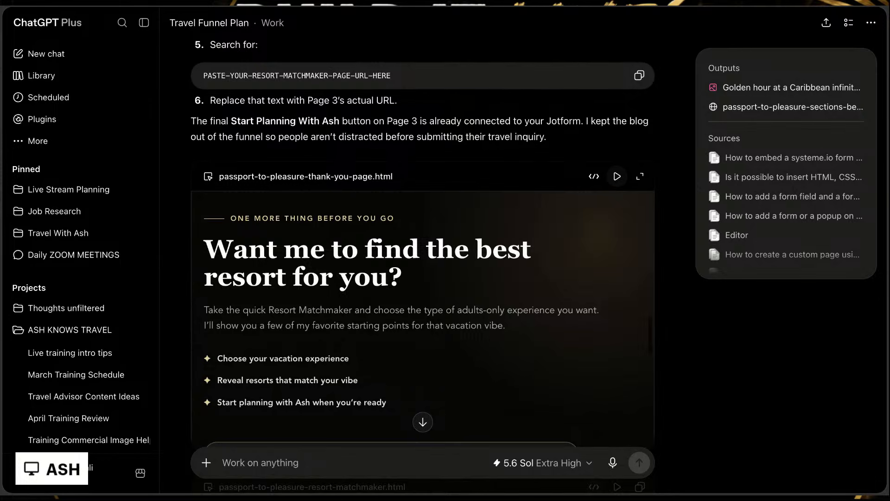
scroll(387, 284, up, 5)
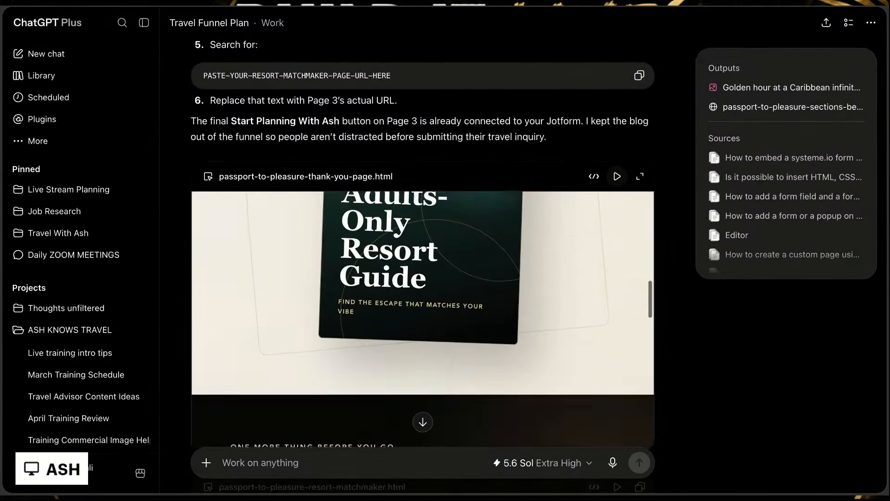
Step: Look through the resort-matching section of the passport-to-pleasure-thank-you-page.html preview
scroll(471, 245, down, 5)
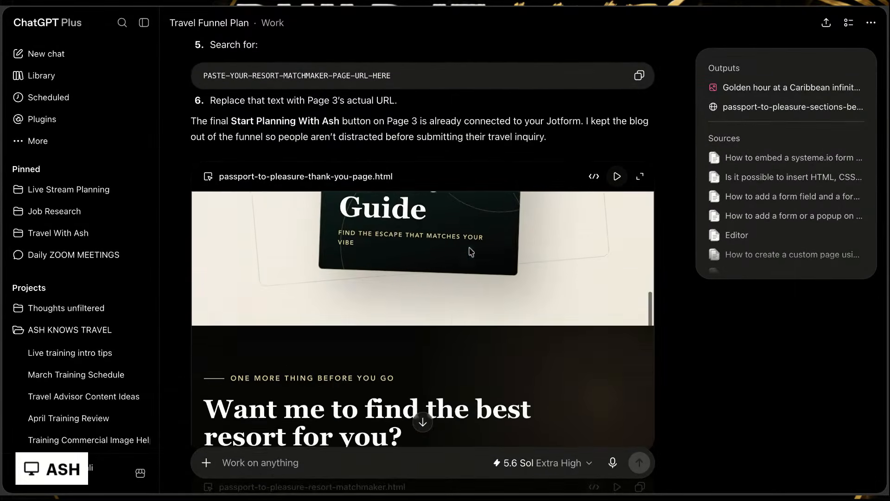
scroll(470, 250, down, 3)
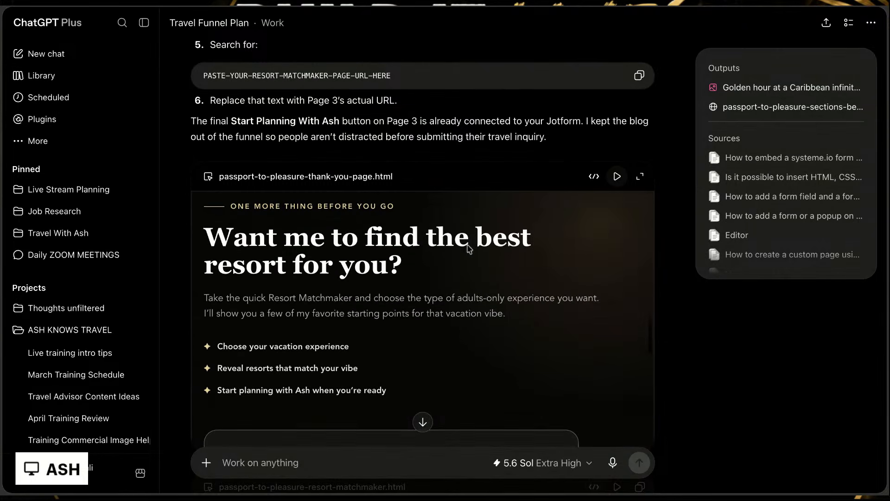
scroll(393, 295, down, 5)
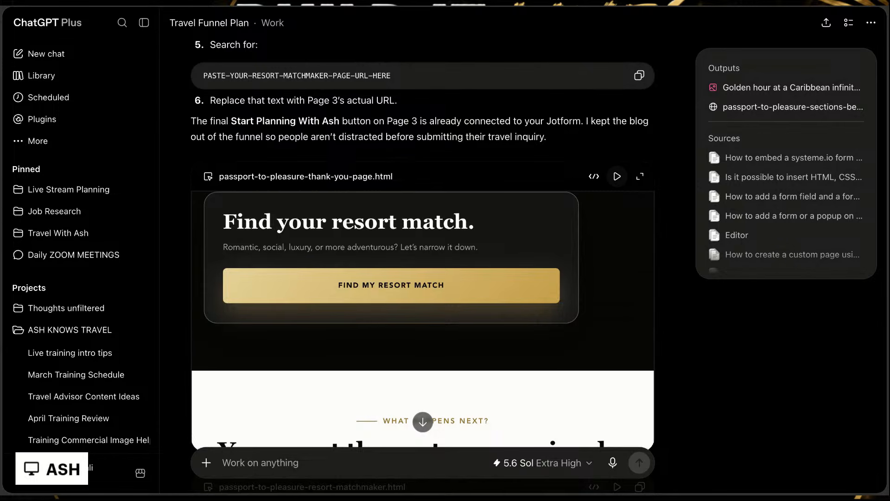
scroll(582, 228, up, 3)
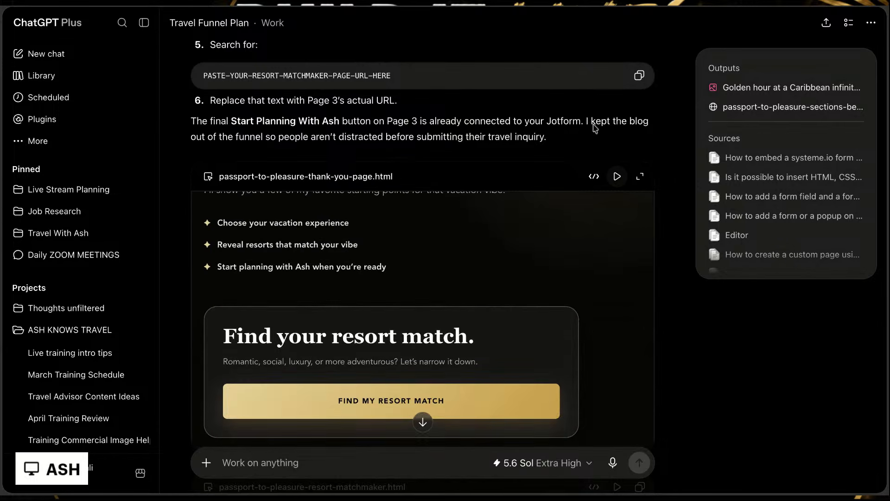
scroll(594, 132, up, 4)
scroll(593, 132, down, 5)
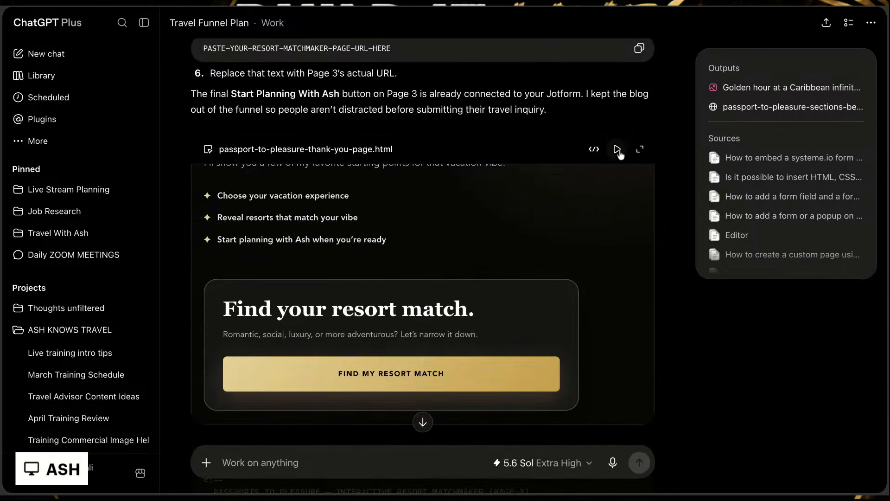
Step: Copy the thank-you page's HTML code from the chat, and switch to systeme.io to edit the funnel's Thank you page
click(594, 148)
drag(203, 174, 341, 460)
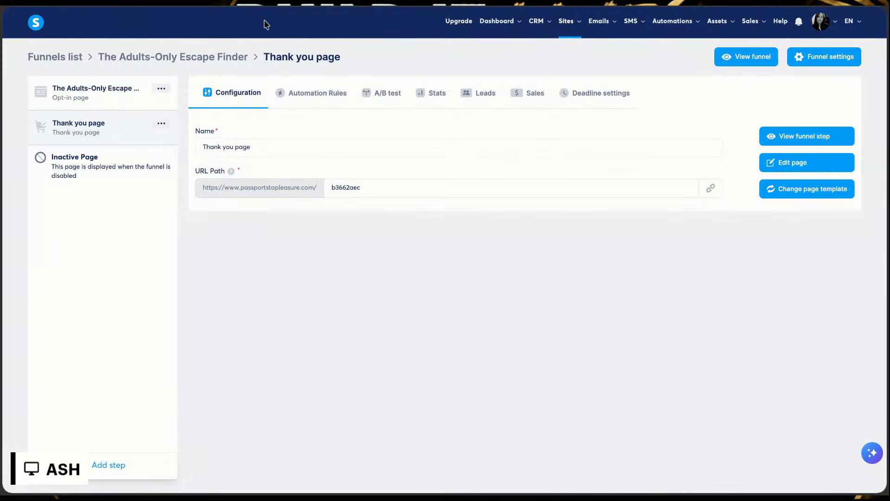
click(818, 168)
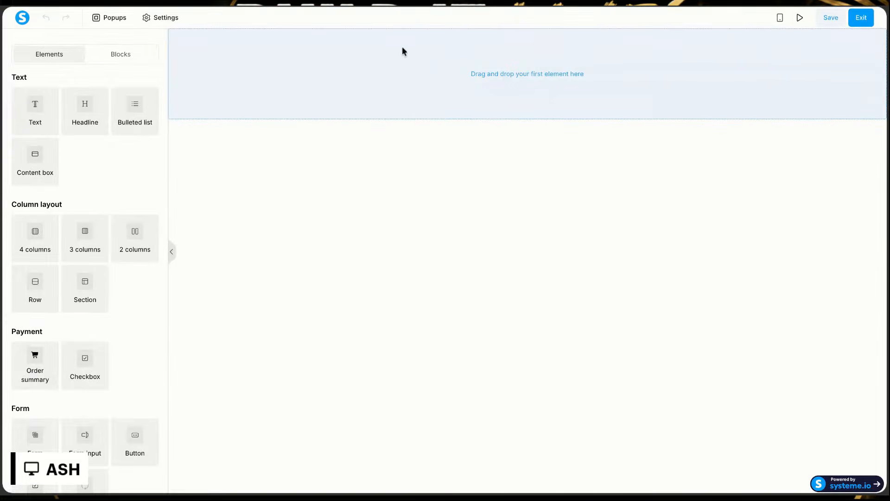
Step: Add a Raw HTML element to the empty thank-you page
scroll(89, 217, down, 5)
scroll(89, 216, down, 4)
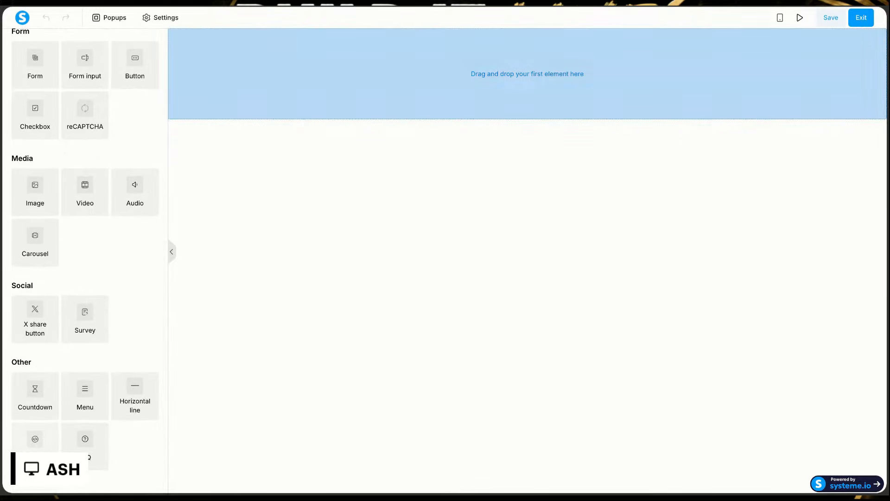
drag(35, 438, 343, 57)
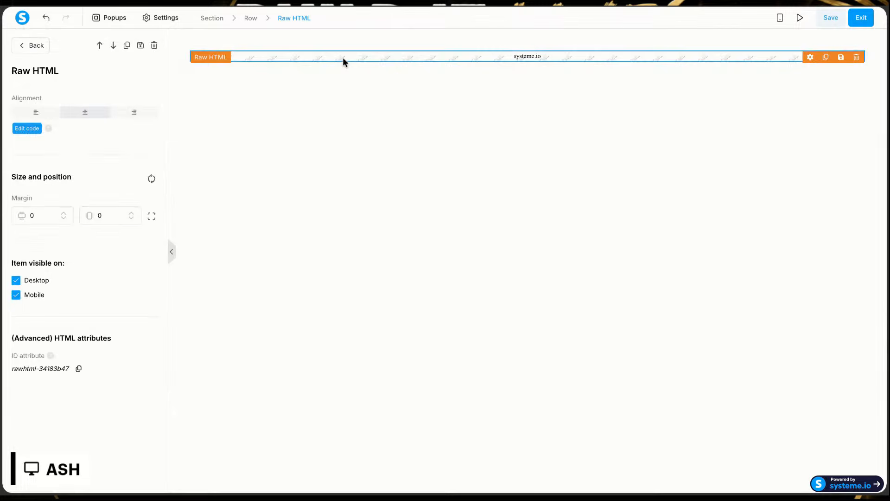
Step: Replace the placeholder code of the Raw HTML element with the copied page code
click(23, 129)
key(ctrl+a)
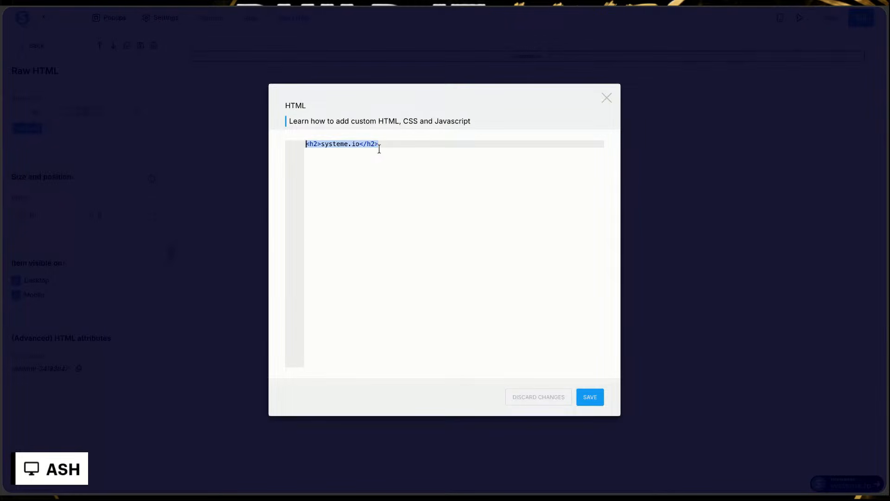
key(ctrl+v)
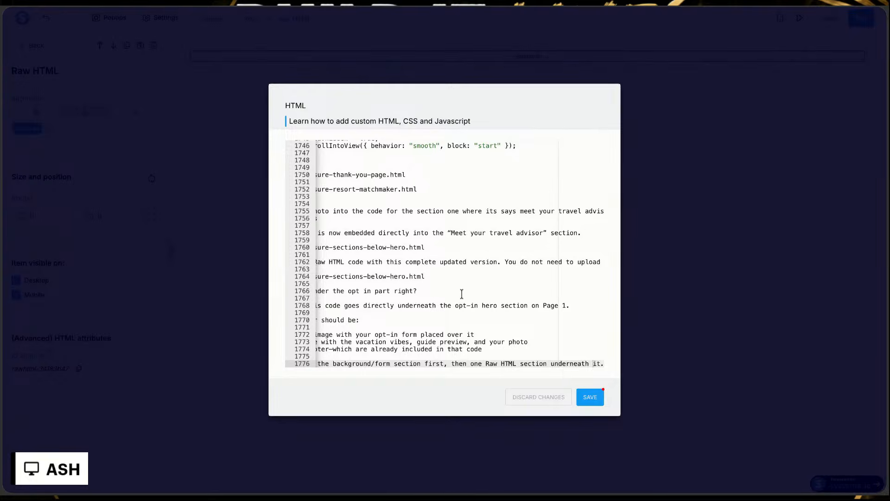
Step: Delete the chat text from line 1750 to the end of the pasted code, and save the HTML
scroll(461, 294, up, 1)
scroll(461, 294, left, 3)
scroll(449, 253, up, 2)
scroll(317, 254, up, 1)
click(317, 254)
key(ctrl+shift+End)
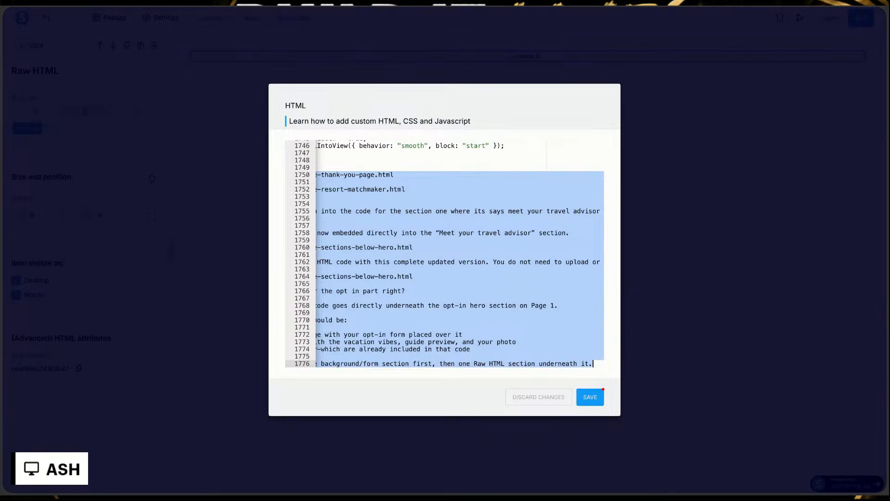
key(BackSpace)
click(595, 396)
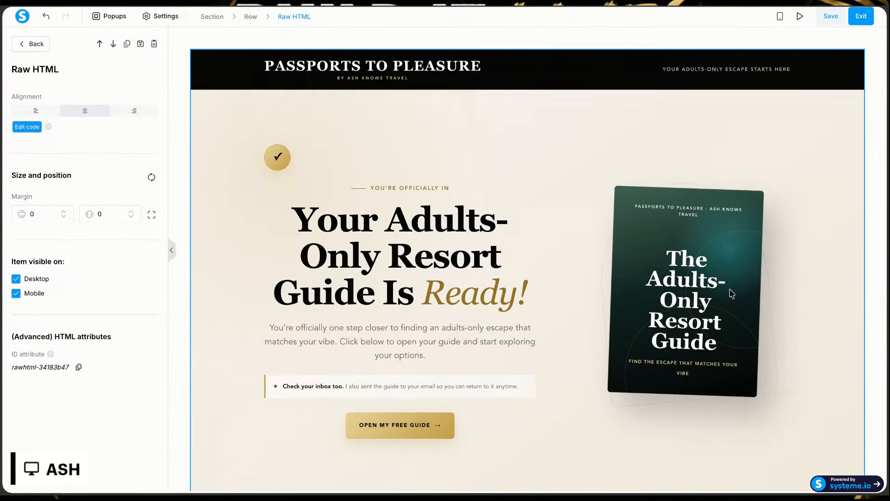
Step: Examine the header and free-guide section of the pasted page in the page editor
scroll(549, 314, down, 1)
click(549, 314)
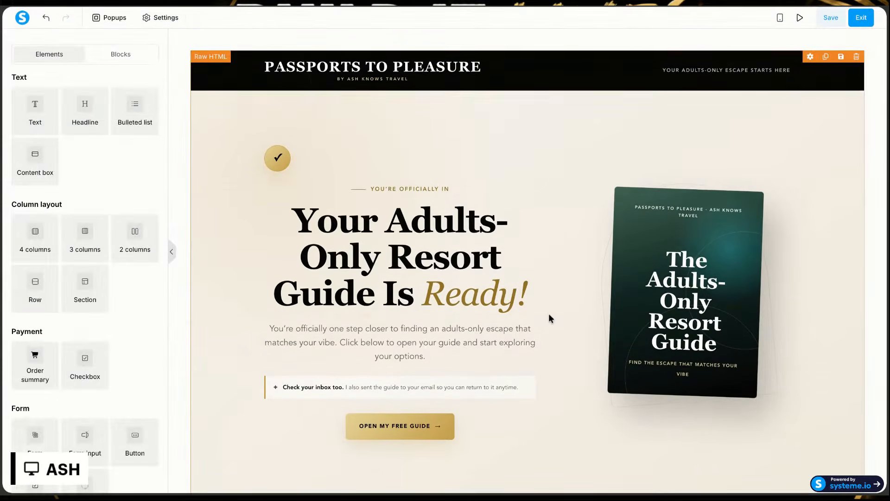
scroll(549, 314, down, 6)
scroll(551, 318, down, 1)
scroll(550, 318, up, 2)
scroll(550, 318, down, 2)
scroll(551, 318, up, 1)
scroll(550, 318, up, 7)
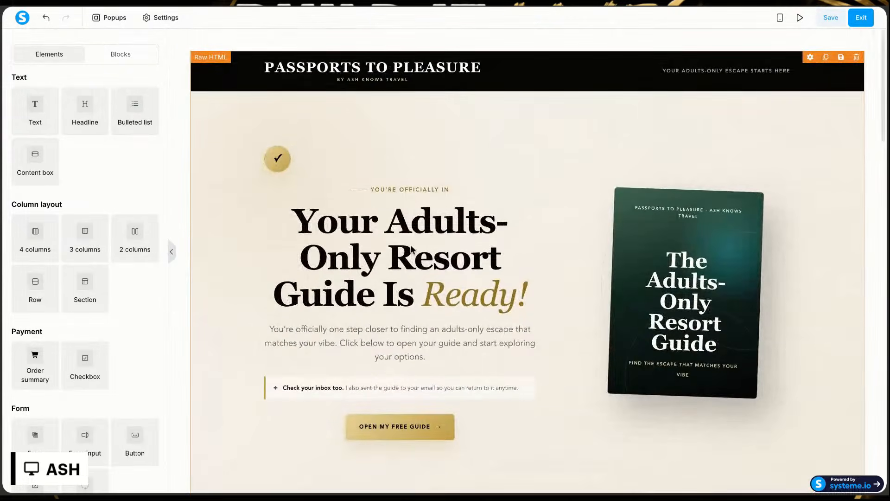
scroll(369, 193, down, 3)
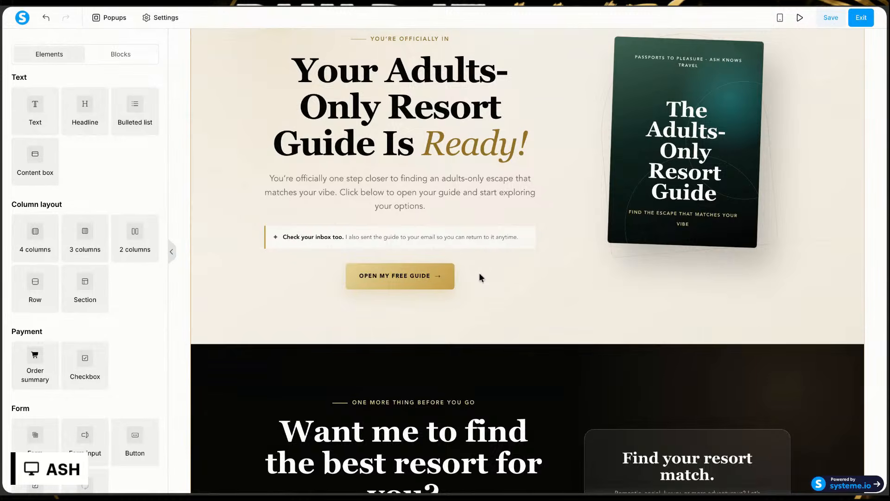
Step: Examine the resort-match, next-steps and matchmaker sections further down the page in the editor
scroll(411, 271, down, 5)
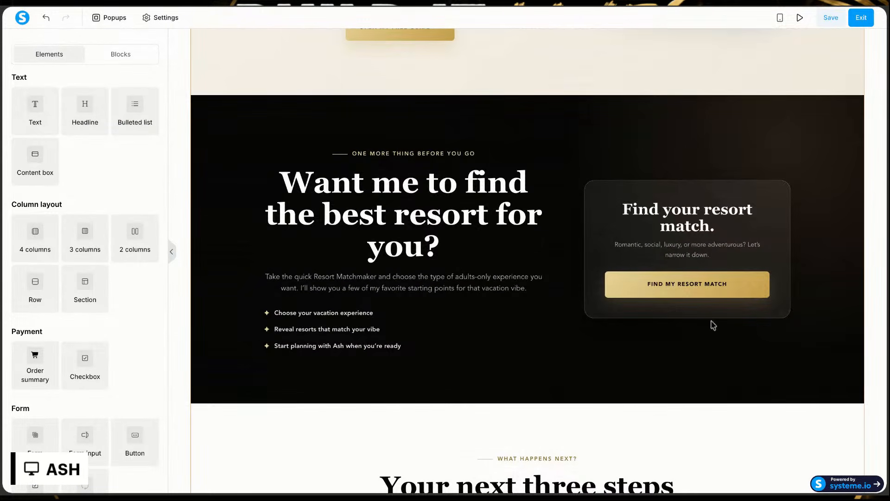
scroll(710, 310, down, 6)
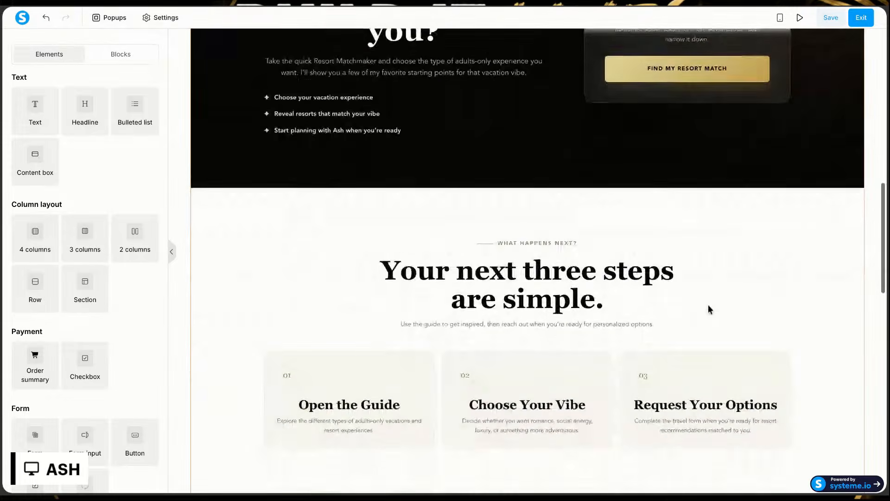
scroll(527, 261, down, 6)
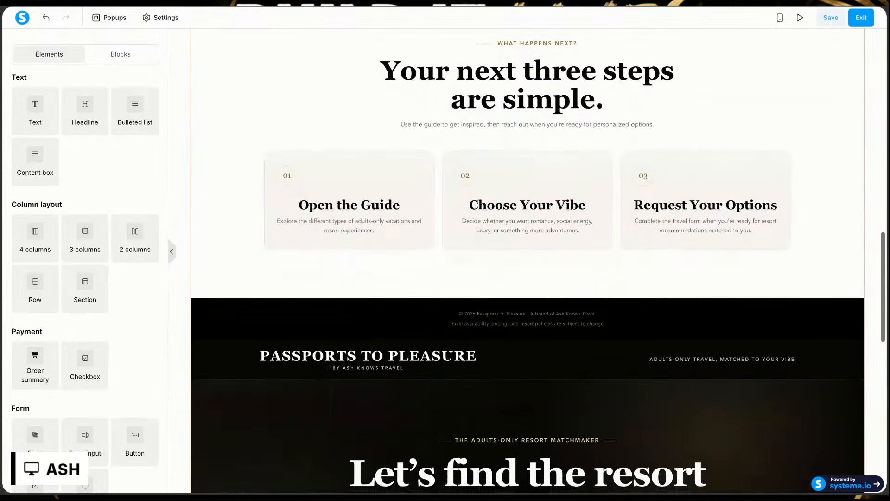
scroll(648, 344, up, 14)
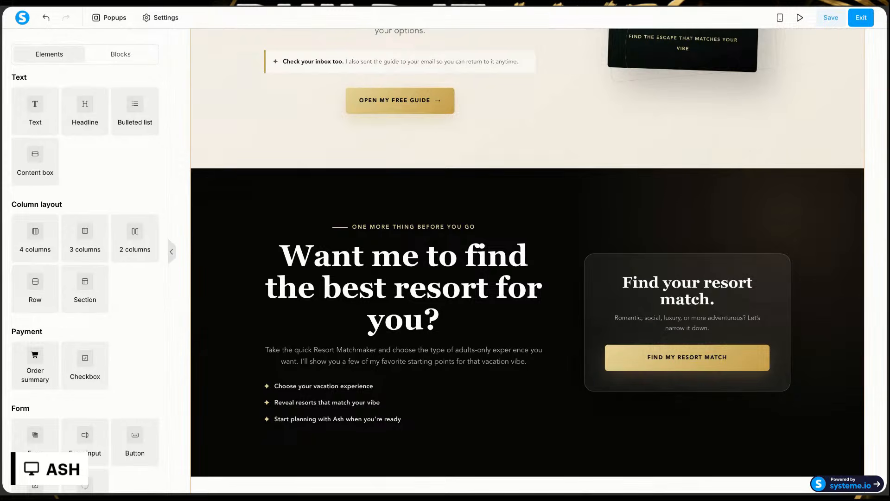
scroll(527, 260, down, 7)
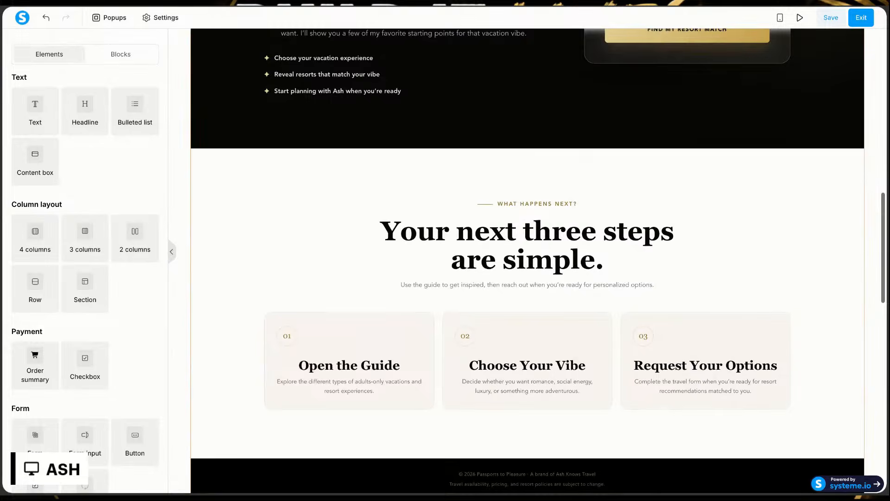
scroll(617, 194, down, 7)
scroll(617, 194, down, 6)
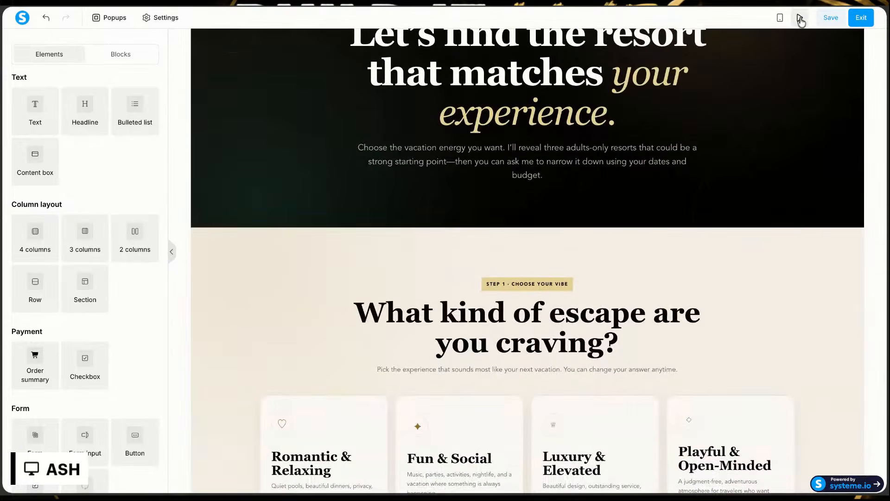
Step: Preview the thank-you page and test its Open My Free Guide link
click(801, 19)
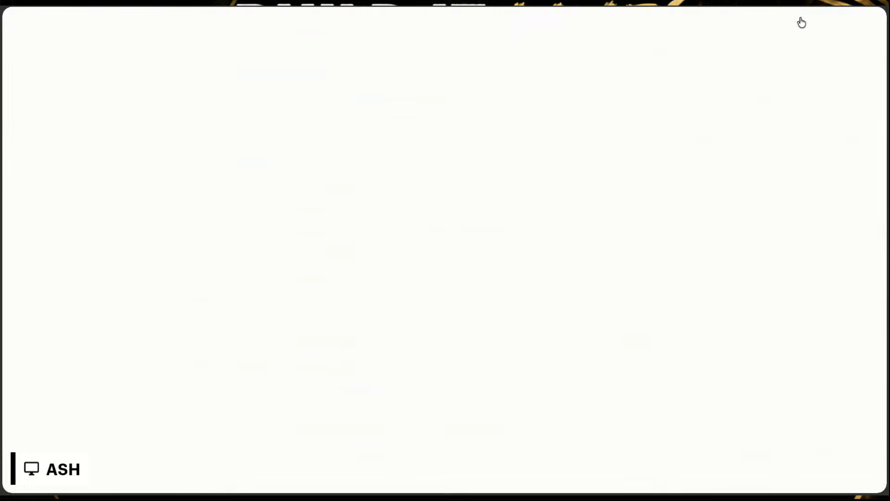
scroll(554, 224, down, 6)
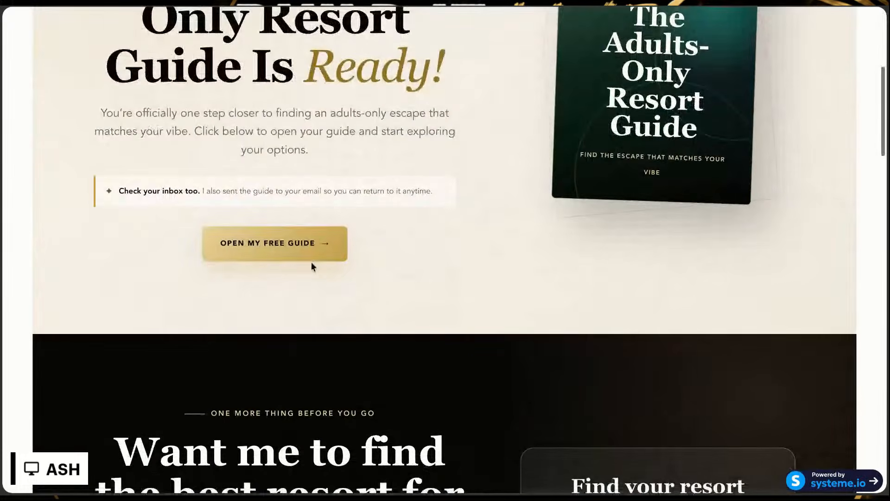
click(306, 249)
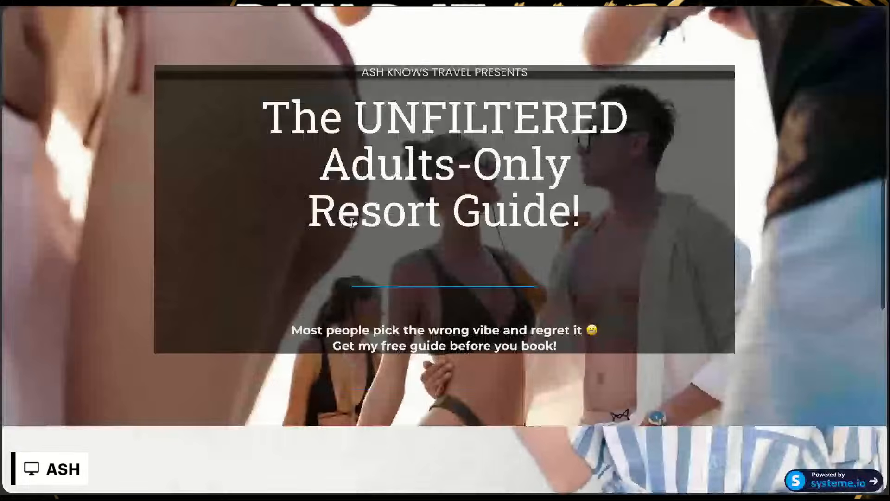
Step: Submit the resort guide unlock form with the visitor's first name, last name and email, and look through the guide page
scroll(352, 223, down, 7)
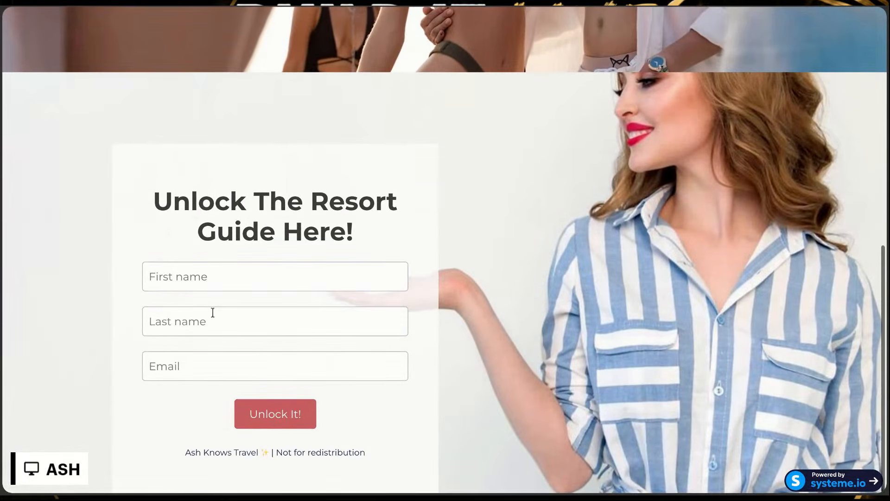
click(222, 292)
click(222, 293)
click(258, 415)
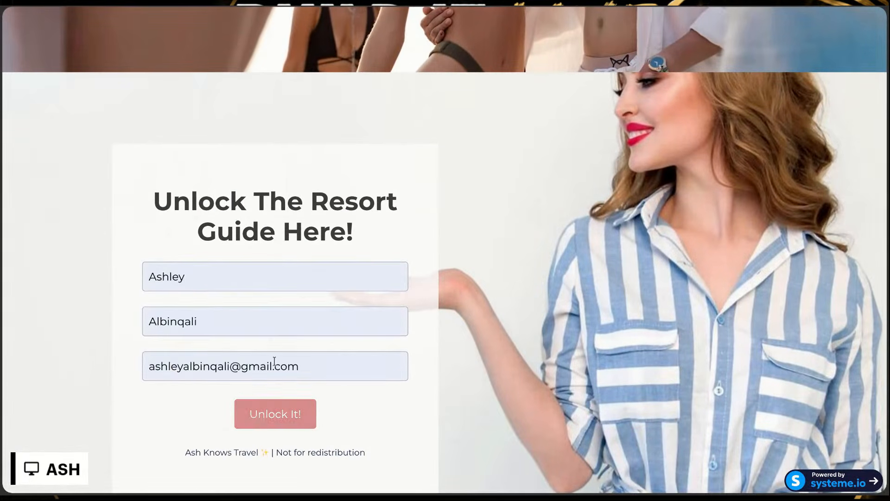
scroll(304, 291, down, 5)
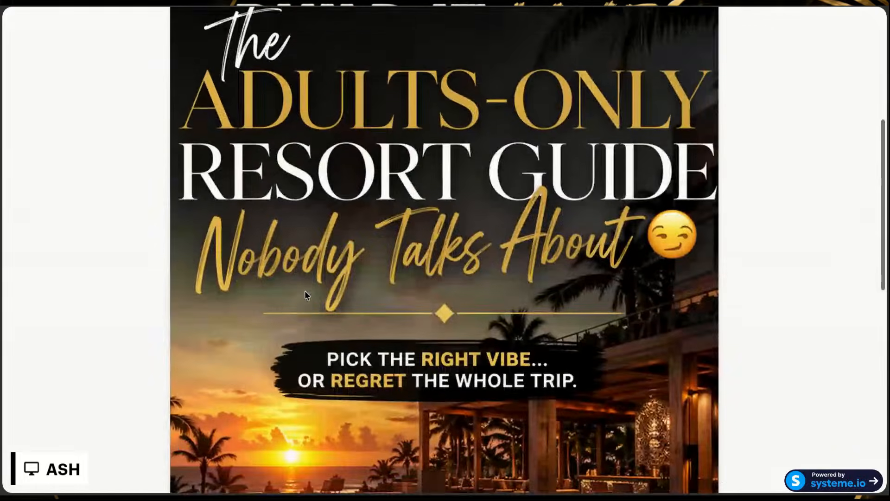
scroll(304, 290, down, 9)
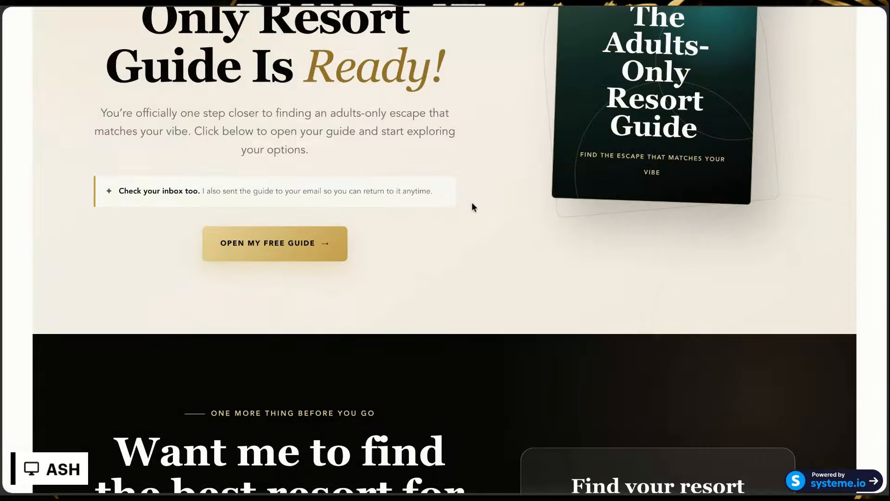
Step: Test the Find My Resort Match link in the thank-you page preview, and look through the sections below it
scroll(471, 202, up, 6)
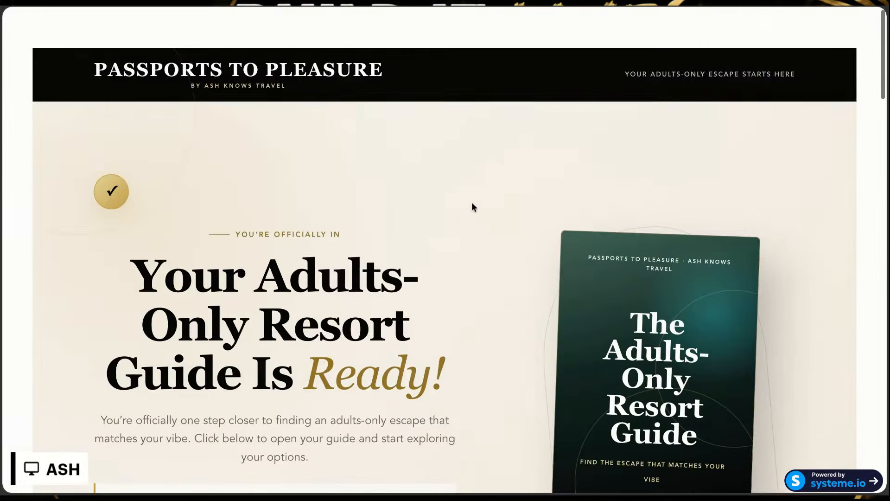
scroll(471, 207, down, 3)
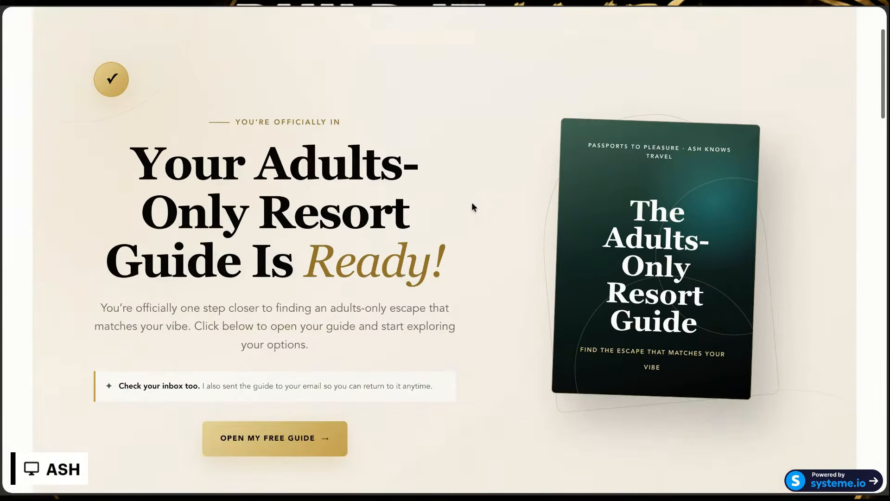
scroll(473, 207, down, 10)
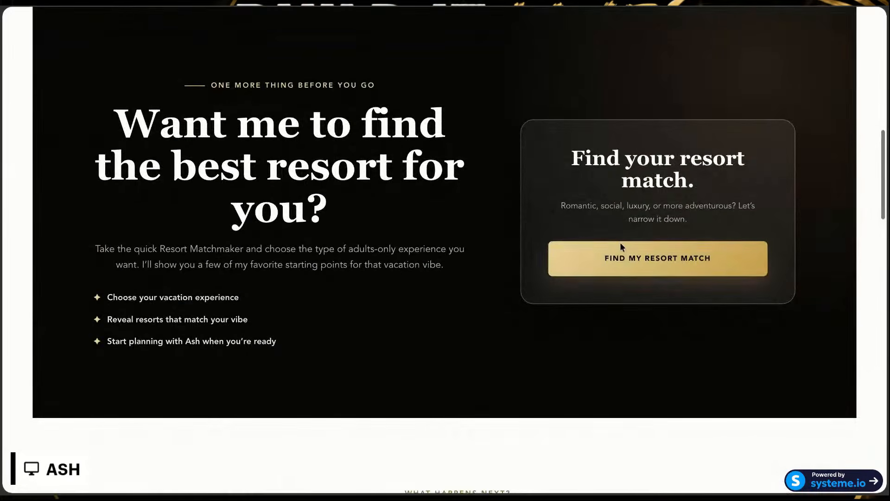
click(622, 257)
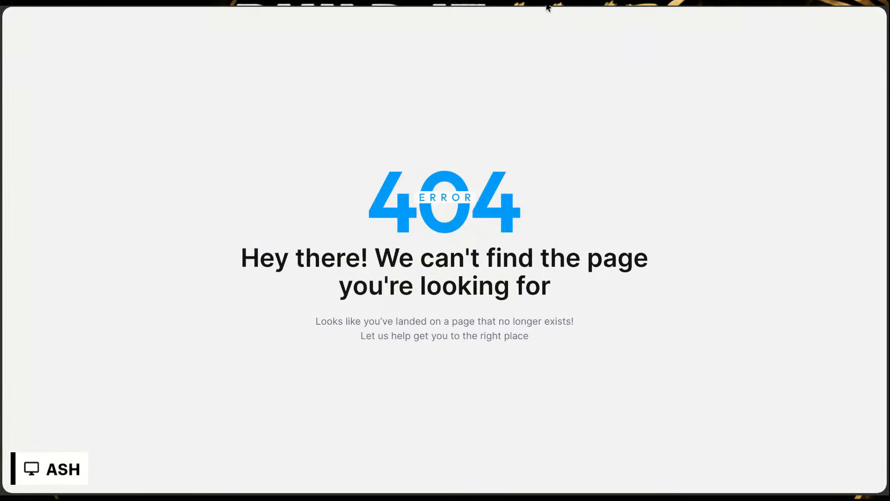
key(alt+Left)
scroll(478, 232, down, 3)
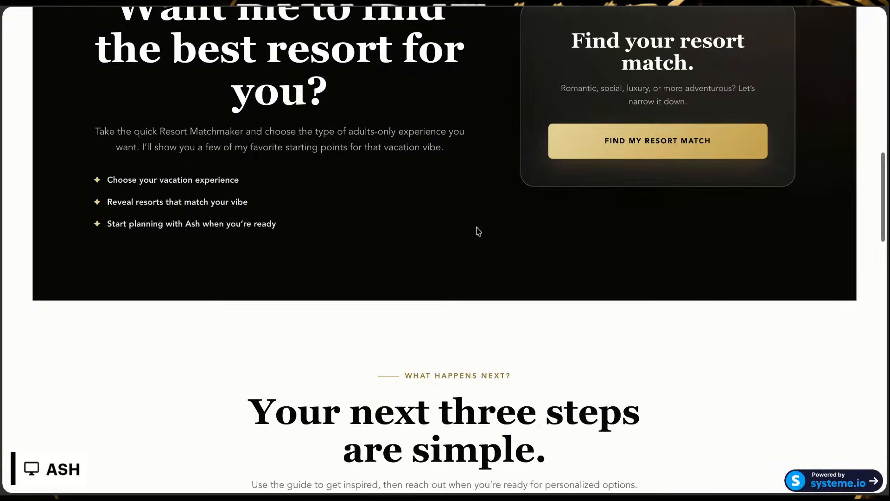
scroll(478, 231, down, 8)
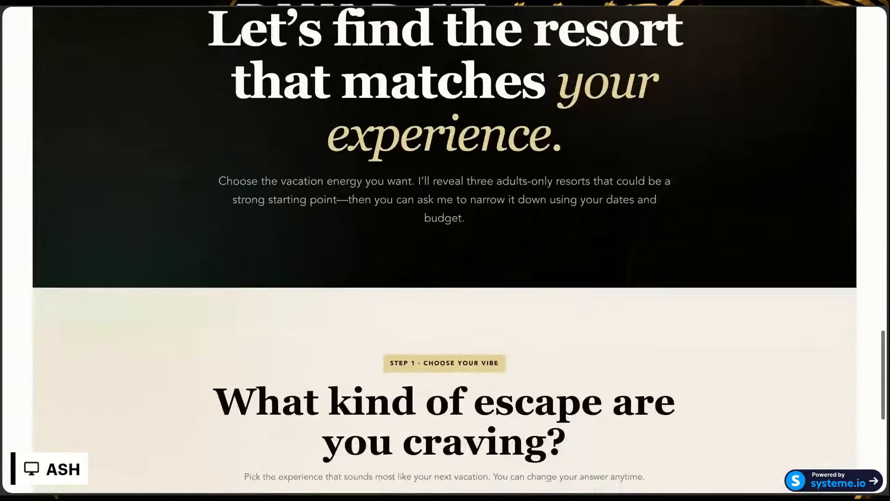
Step: Look through the thank-you page preview from the matchmaker sections back to the header, and test the Find My Resort Match link again
scroll(445, 251, down, 5)
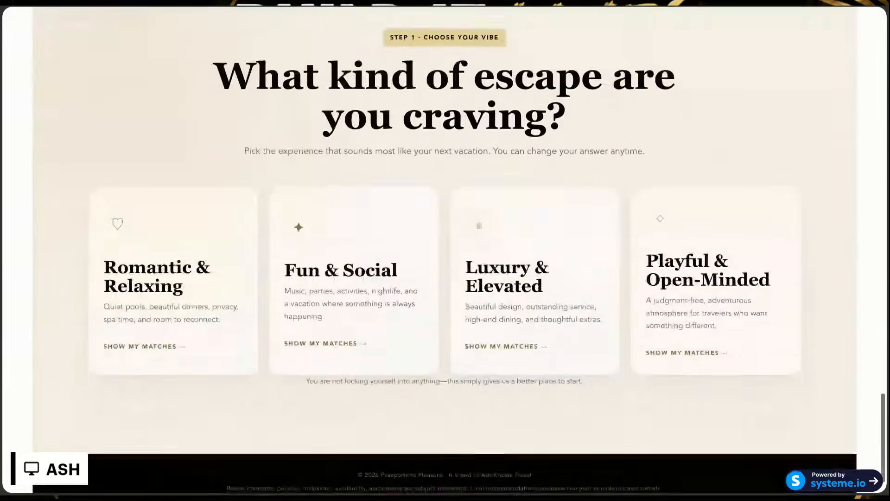
scroll(445, 250, up, 18)
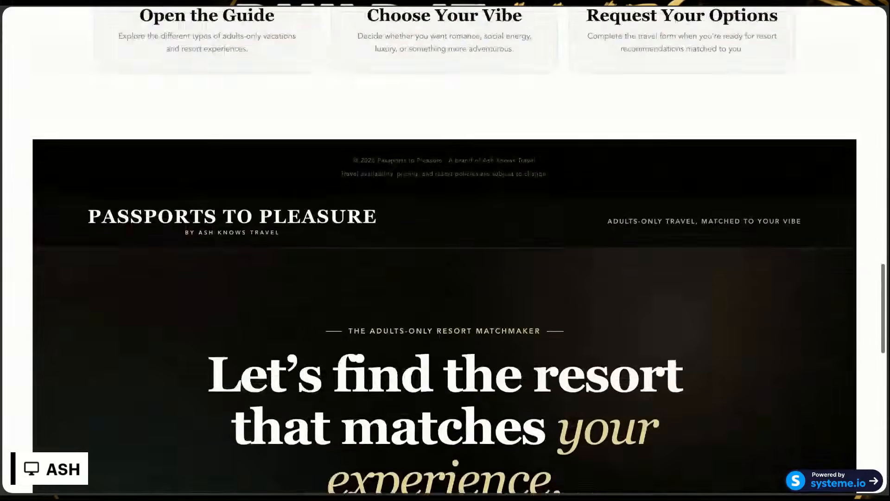
scroll(445, 250, up, 15)
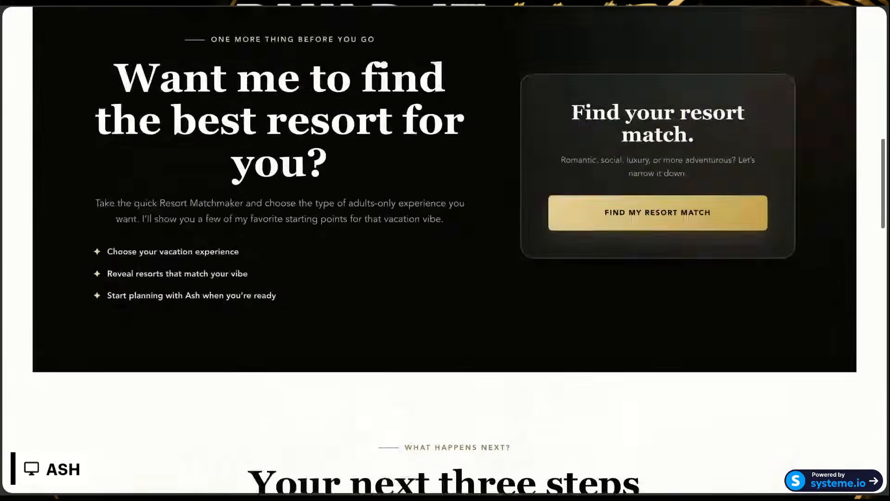
scroll(482, 172, up, 10)
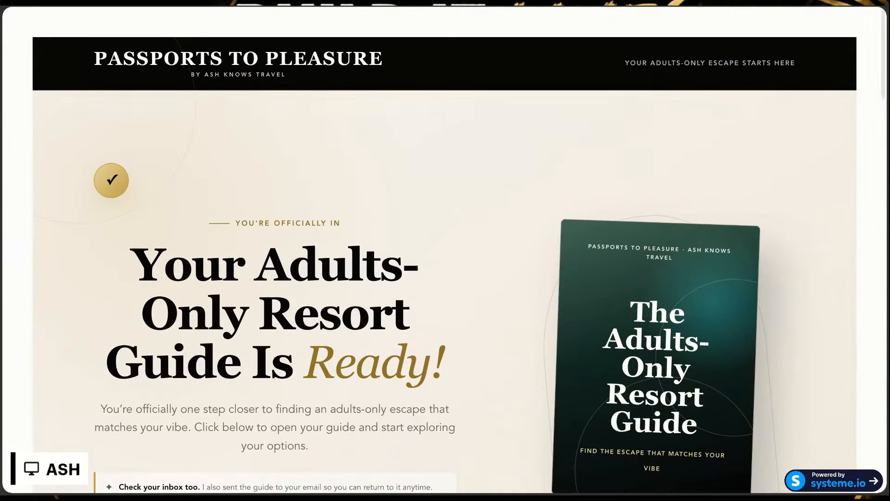
scroll(528, 167, down, 10)
scroll(527, 167, up, 2)
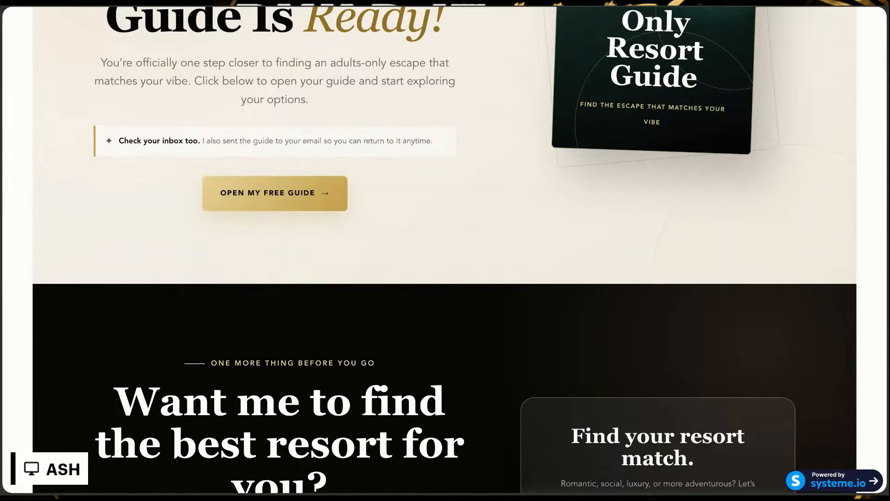
scroll(447, 227, down, 3)
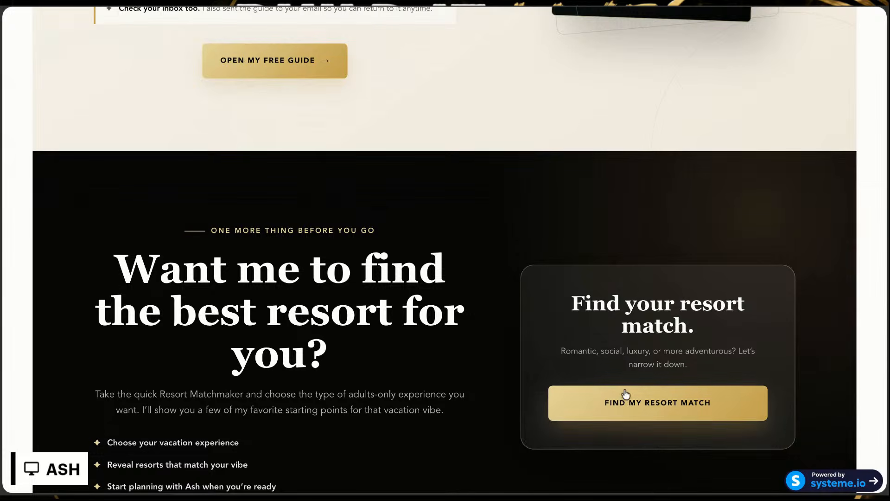
click(627, 397)
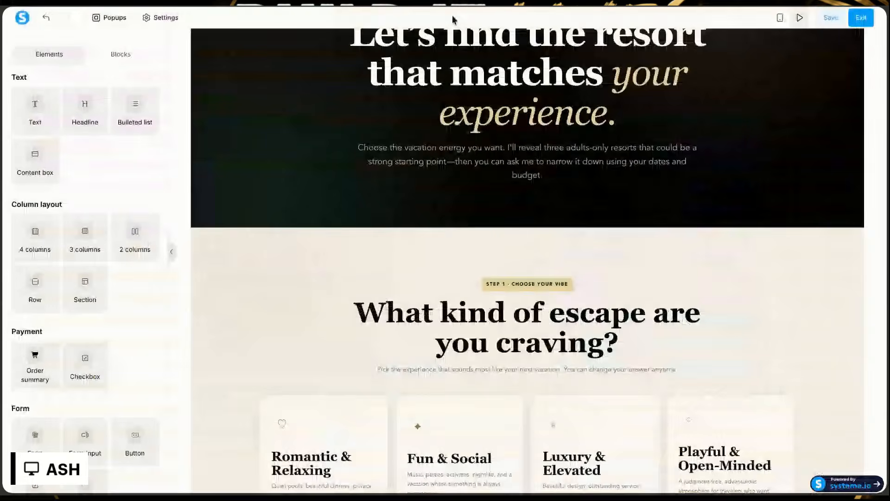
scroll(388, 183, up, 15)
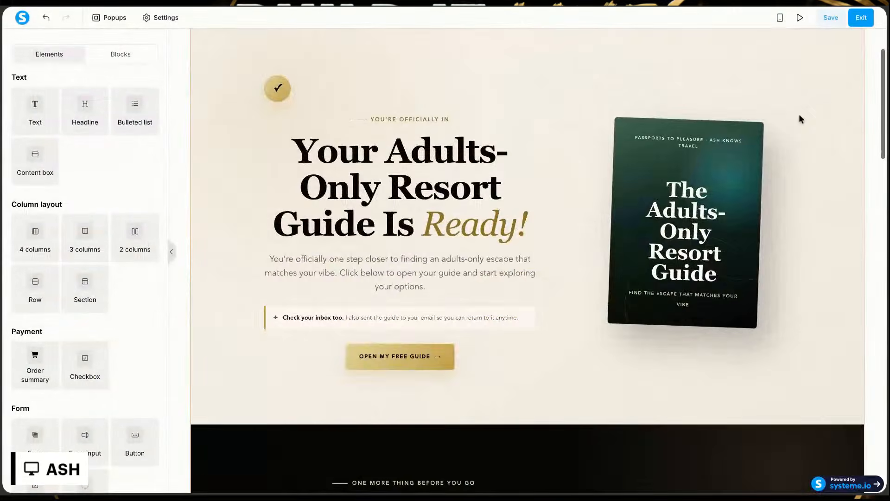
Step: Save the thank-you page, exit its editor, and open The Adults-Only Escape Finder opt-in page for editing
click(828, 19)
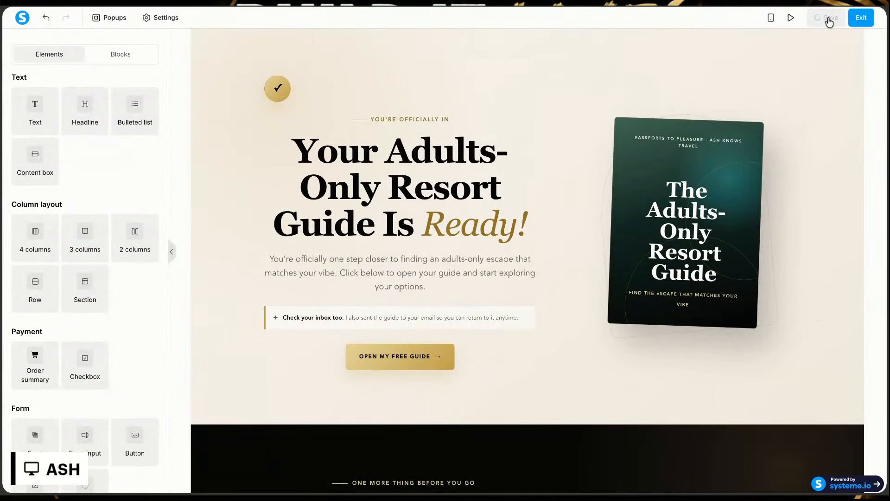
click(859, 18)
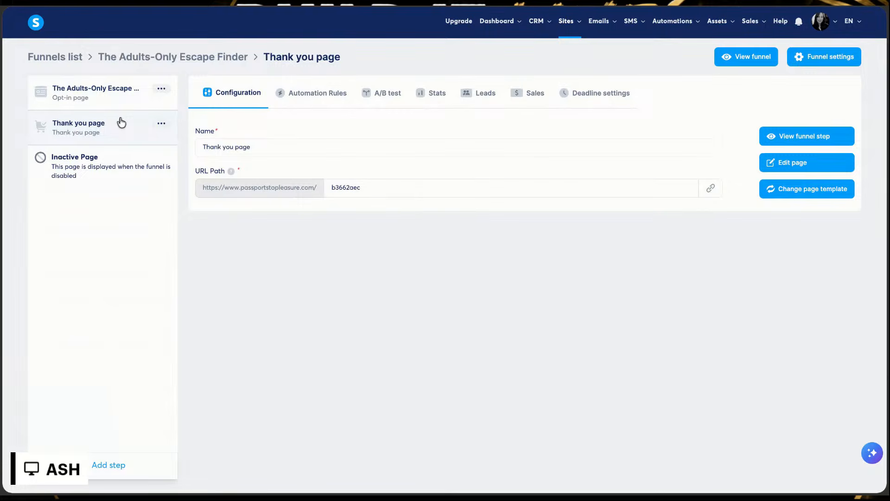
click(102, 100)
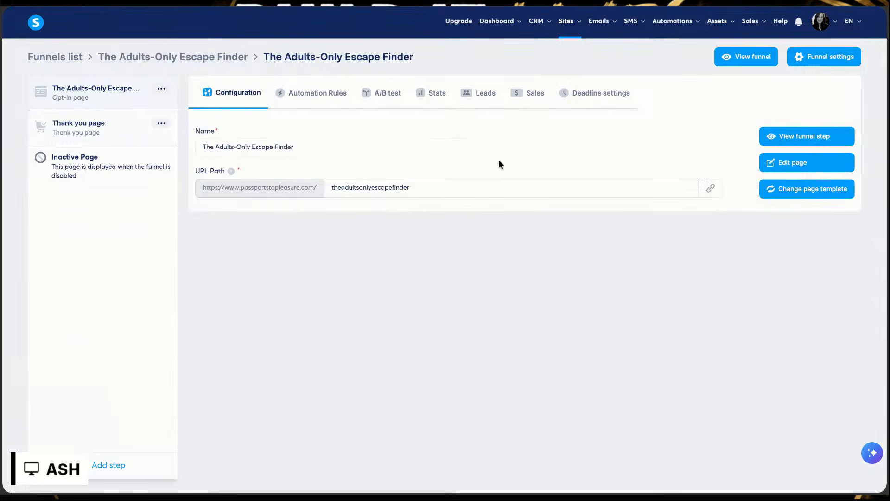
click(793, 163)
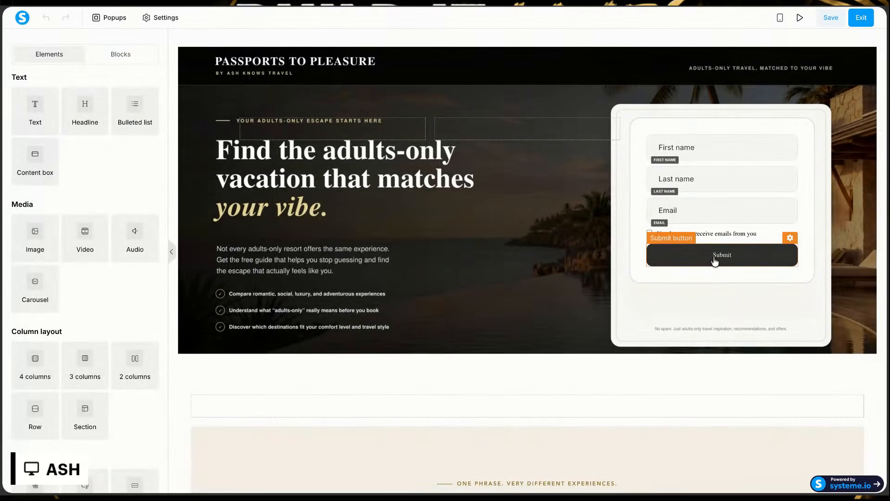
Step: Examine the opt-in form's submit button, design and after-registration redirect settings
click(714, 261)
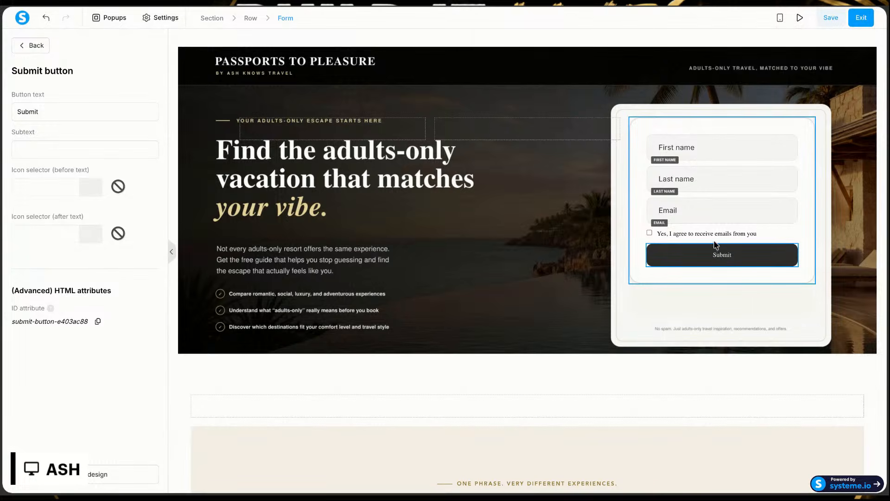
click(801, 241)
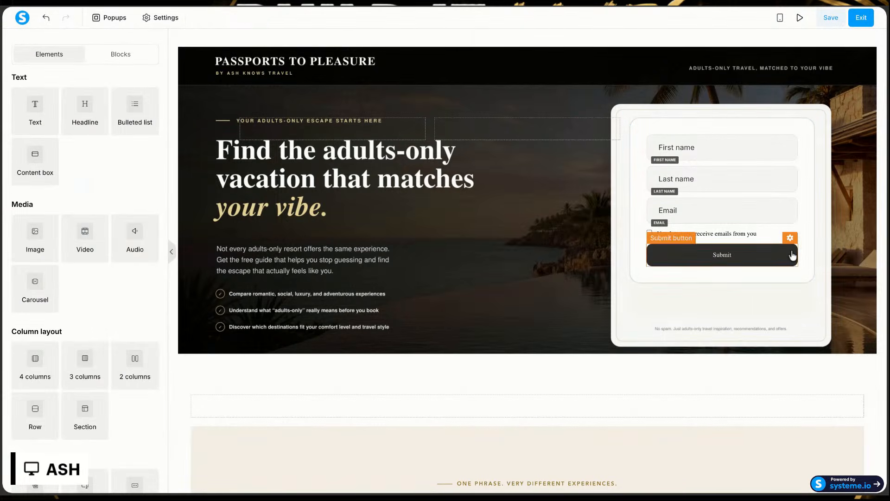
click(802, 237)
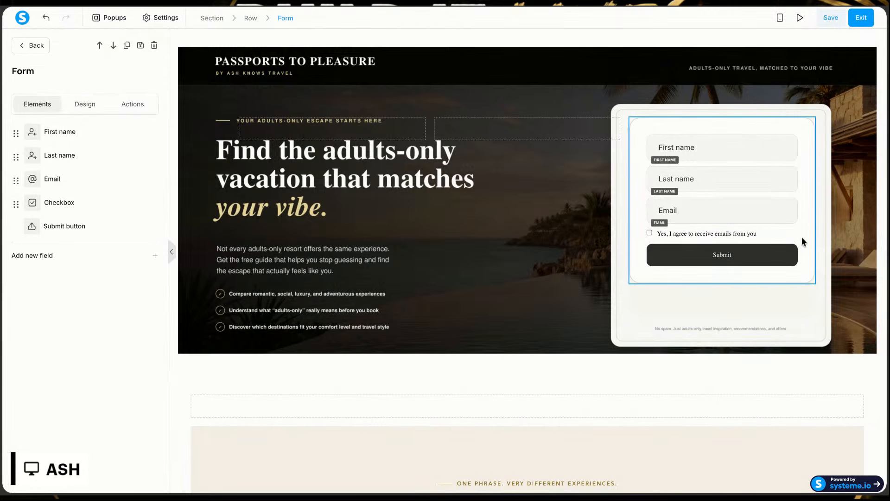
click(84, 103)
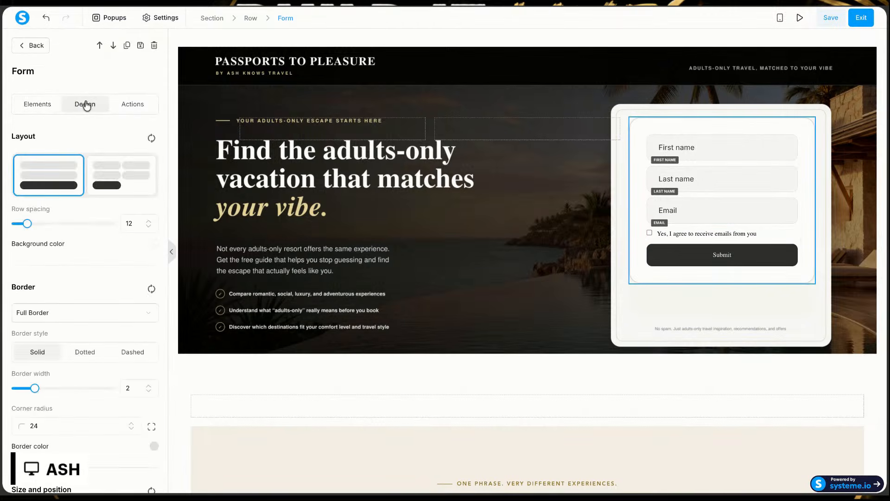
click(126, 106)
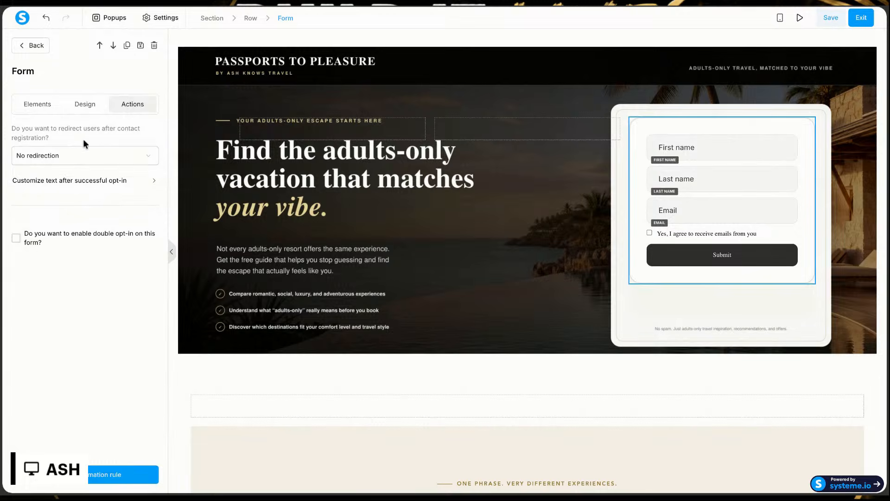
triple_click(9, 134)
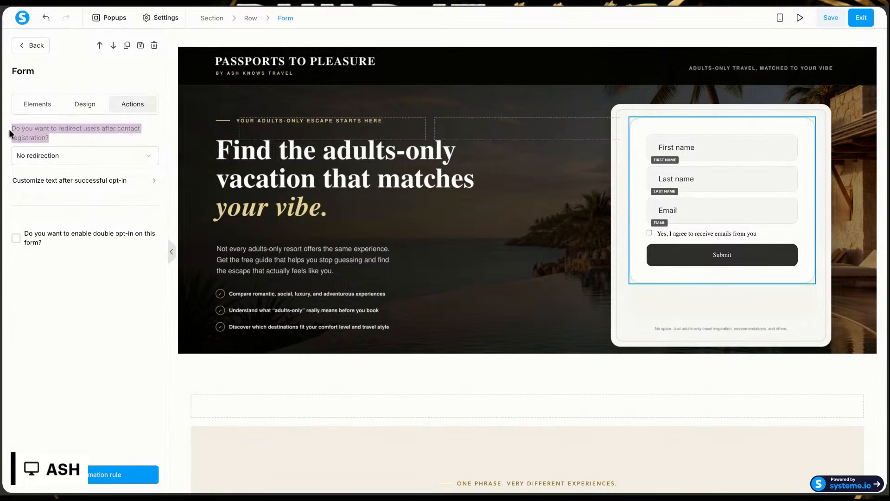
click(802, 119)
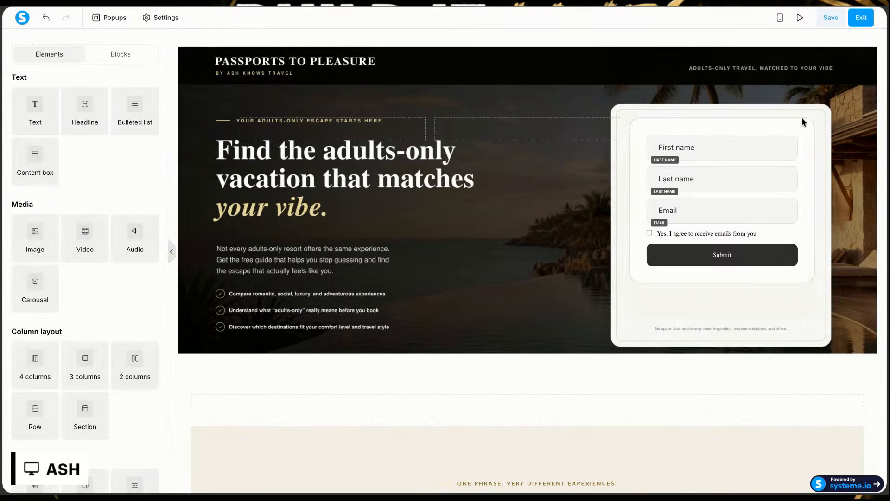
Step: Set the opt-in form to redirect contacts to the next step after registration, and enable double opt-in
click(805, 133)
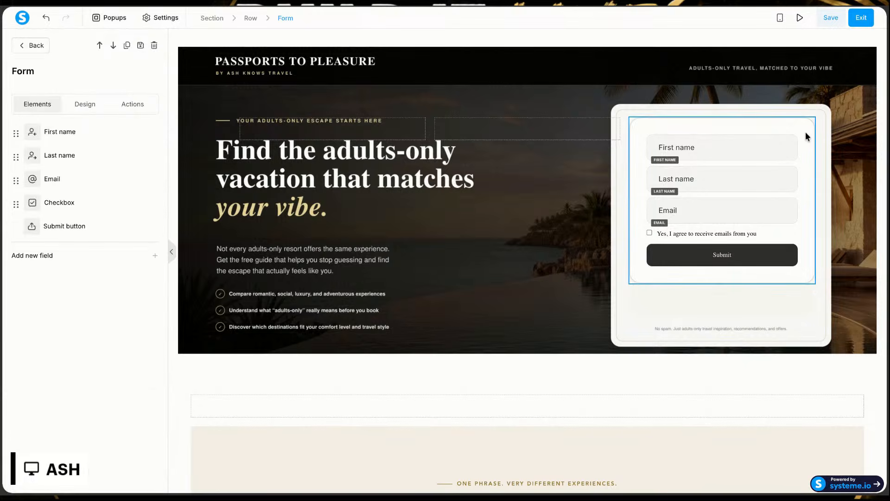
click(807, 122)
click(805, 123)
click(144, 112)
click(102, 155)
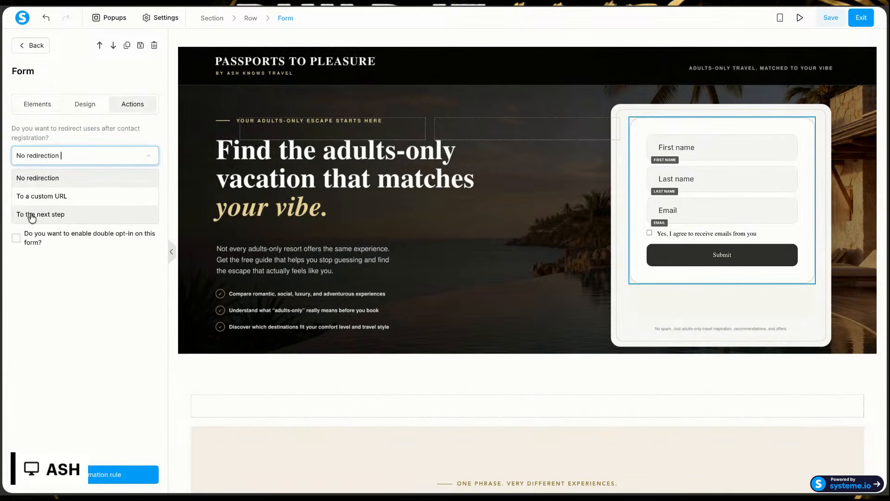
click(56, 214)
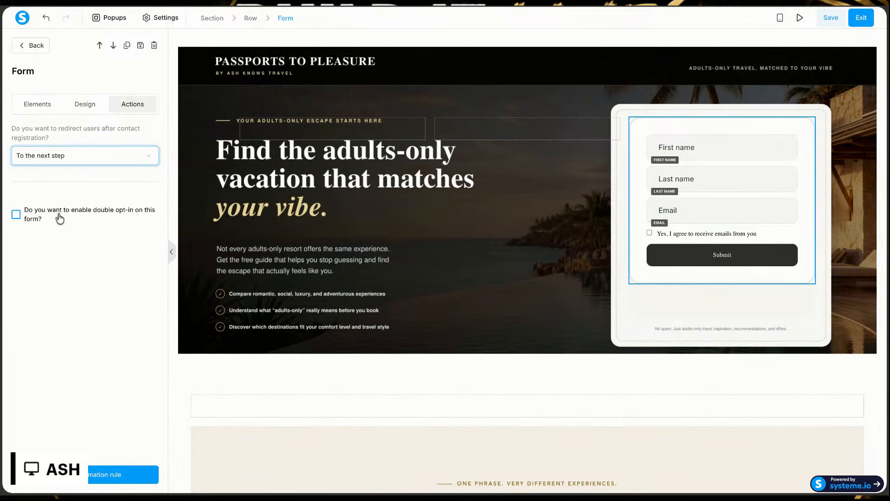
click(15, 214)
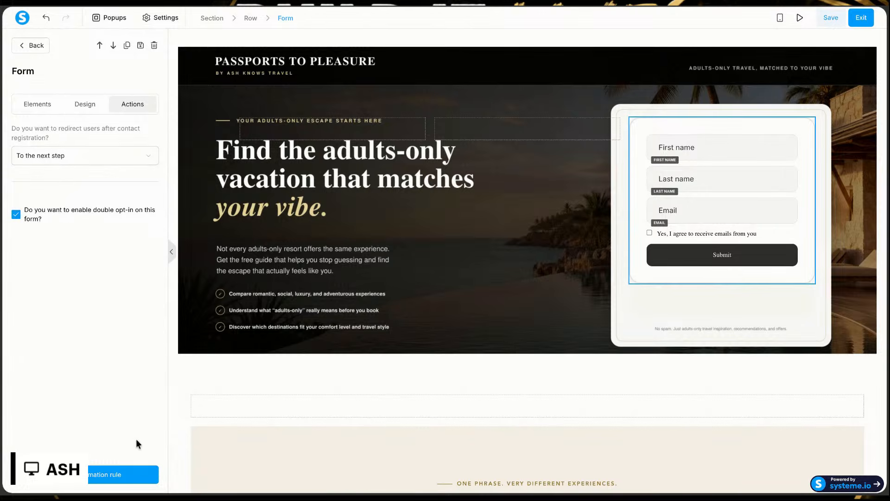
Step: Look through the automation rule actions available for the form without adding one, and save the opt-in page
click(99, 482)
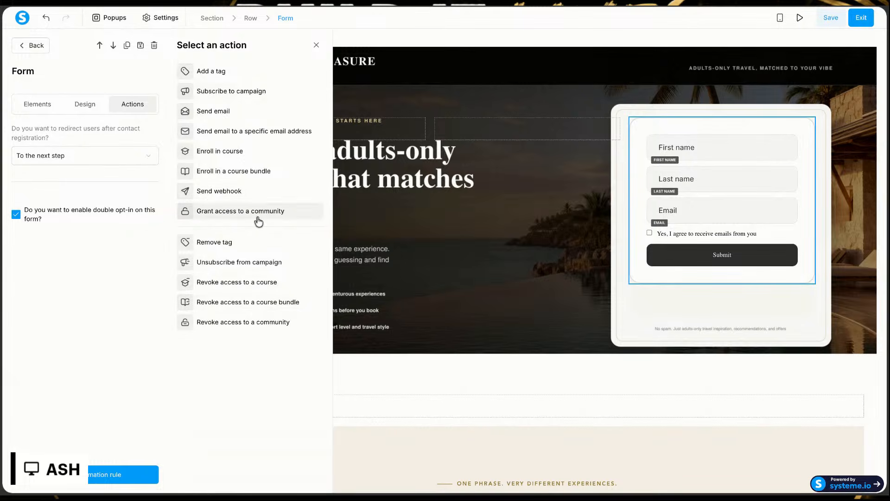
click(315, 48)
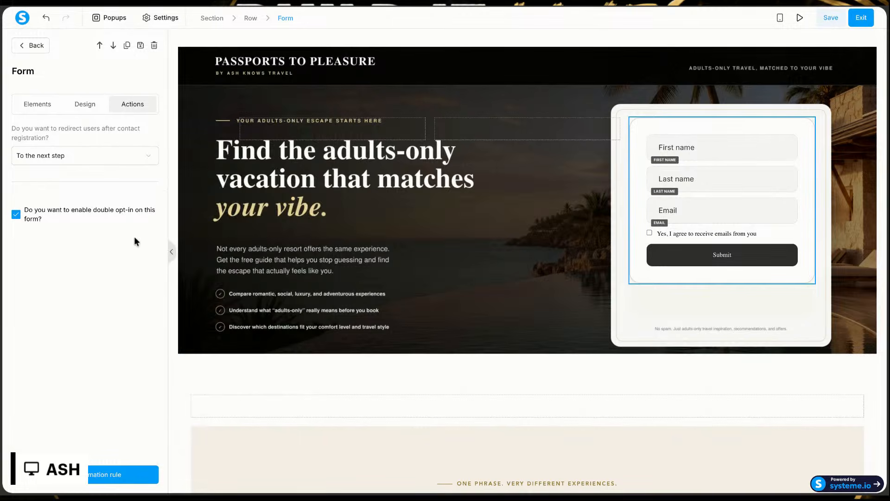
click(831, 19)
Step: Preview the opt-in page and try its form with the visitor's first name, last name, email and the email consent ticked
click(803, 22)
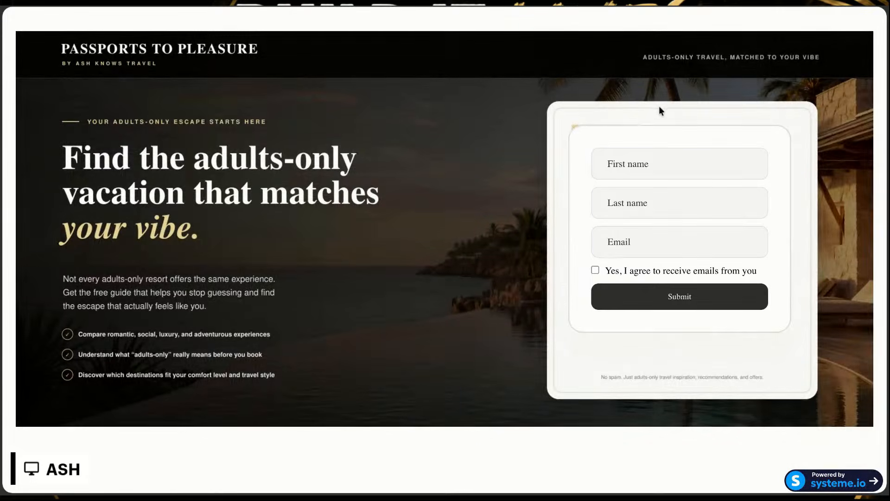
click(624, 157)
click(622, 176)
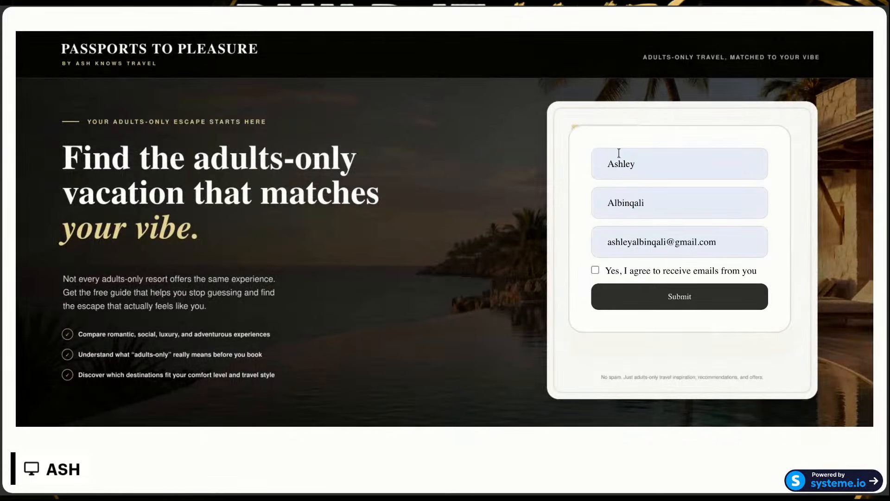
click(596, 270)
scroll(667, 308, down, 5)
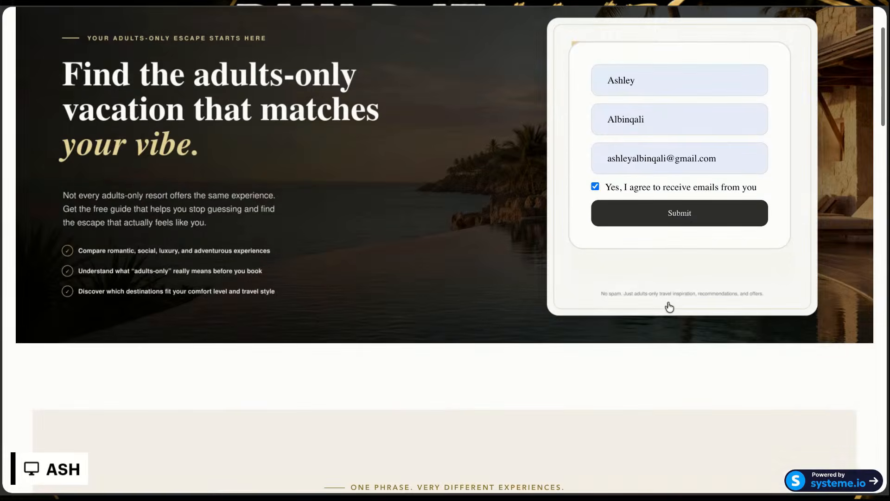
scroll(668, 306, up, 5)
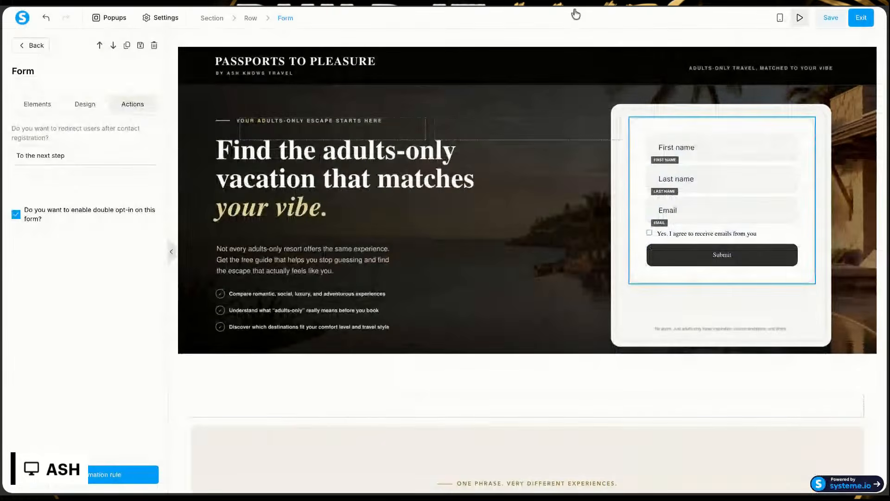
Step: Save the opt-in page, exit the editor, and use the page's URL to open it live
click(831, 21)
click(861, 23)
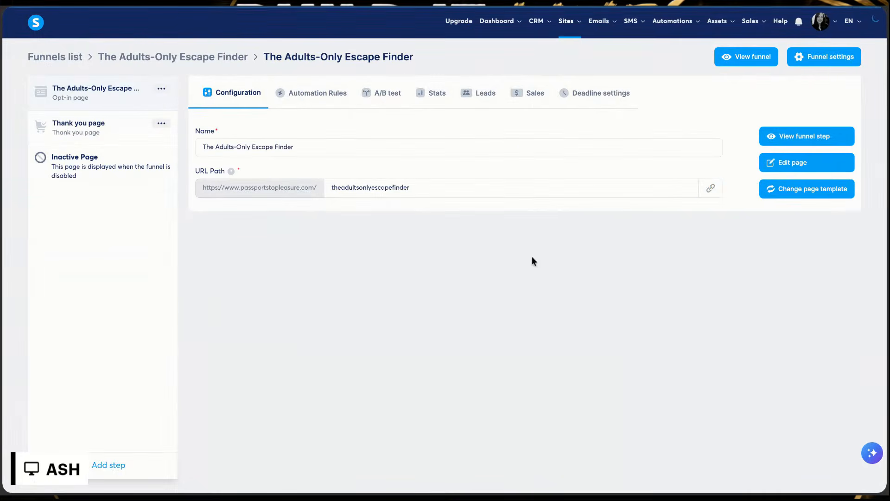
click(711, 190)
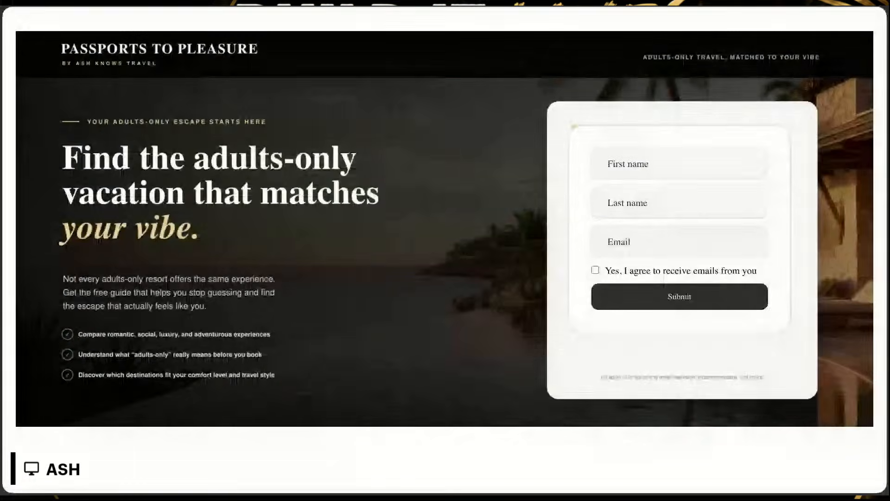
Step: Submit the live opt-in form with the visitor's first name, last name, email and email consent, and look at the page it leads to
click(652, 167)
click(652, 179)
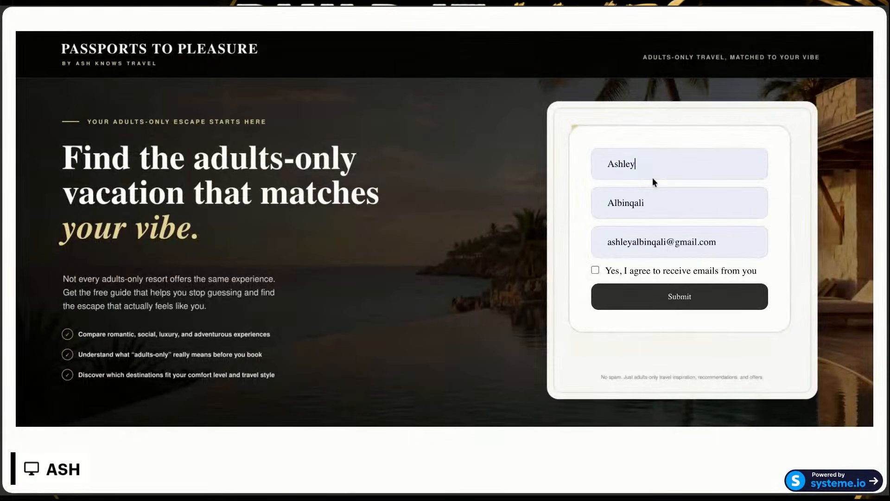
click(665, 302)
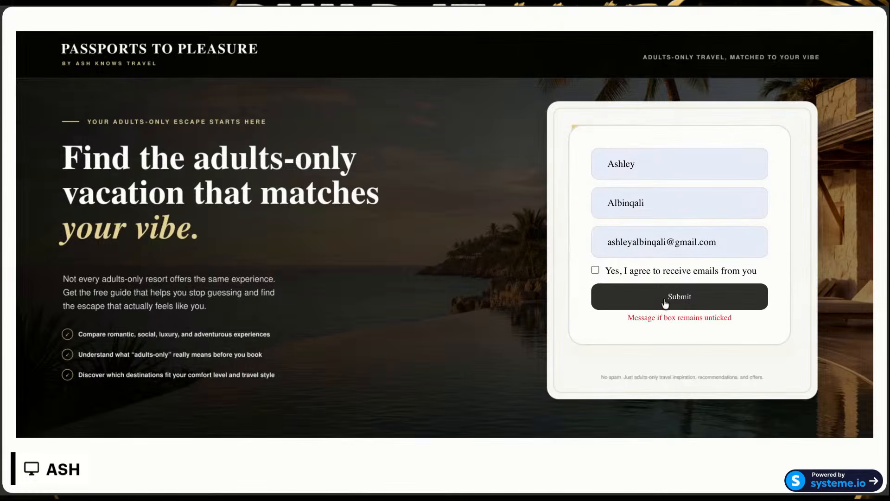
click(596, 270)
click(641, 300)
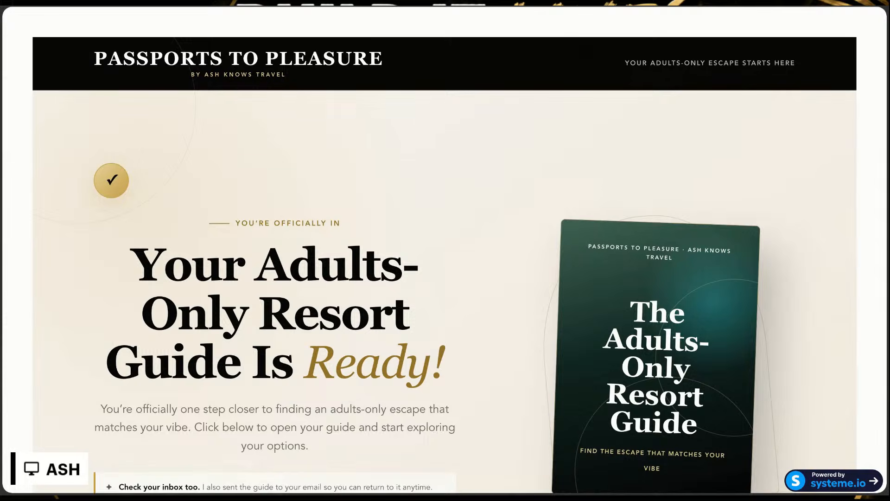
scroll(445, 250, down, 5)
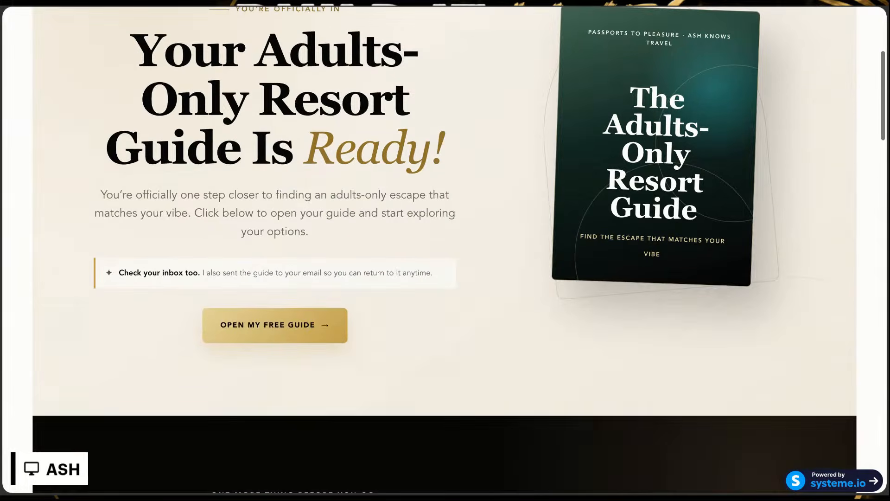
Step: Look over the live thank-you page, from the guide section to the resort match offer
scroll(628, 296, down, 1)
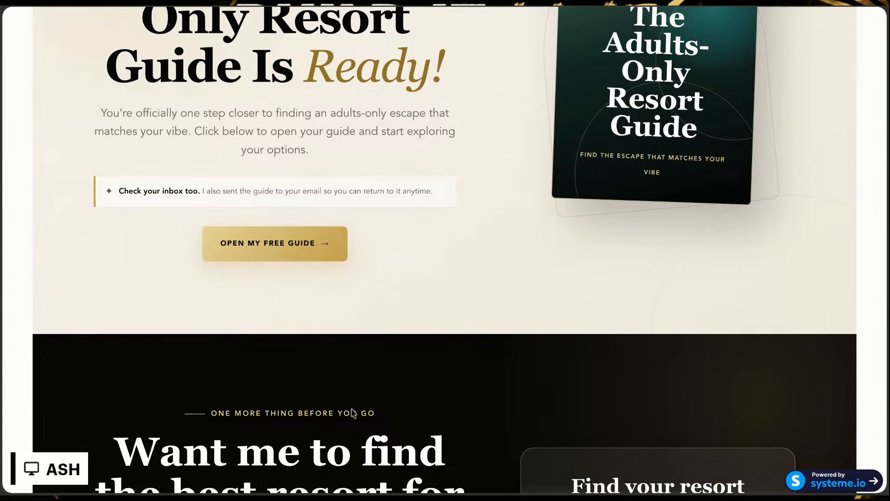
scroll(351, 412, down, 10)
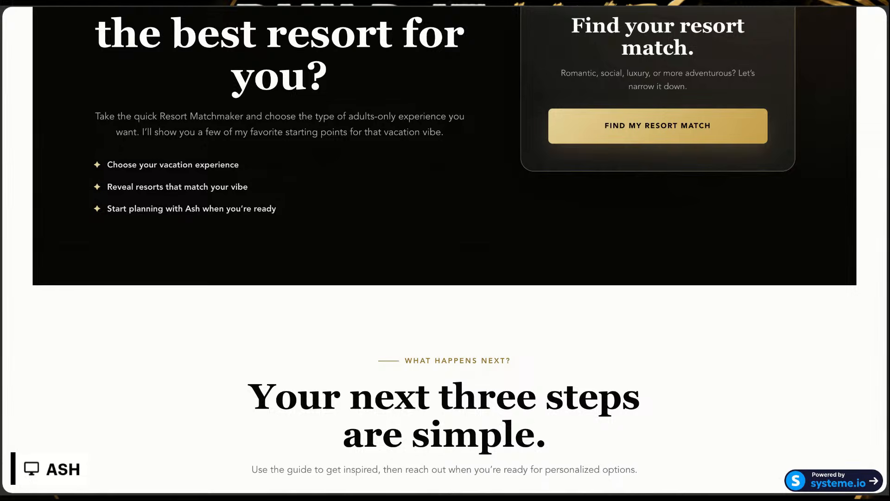
scroll(445, 250, up, 15)
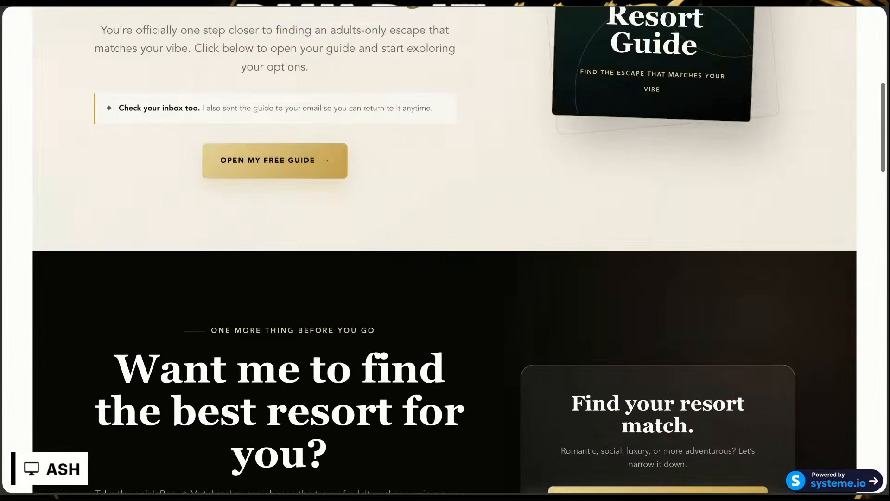
scroll(445, 250, down, 2)
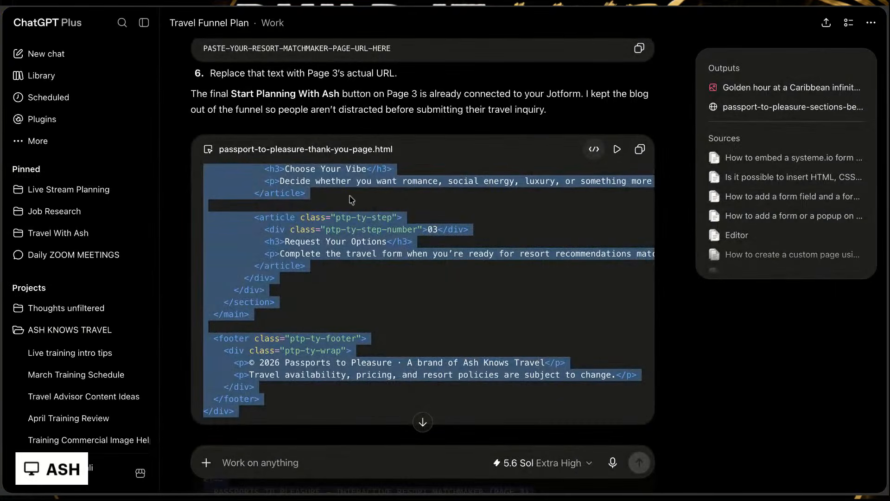
Step: Switch to ChatGPT, preview passport-to-pleasure-resort-matchmaker.html, try the Romantic & Relaxing experience, and close the preview
scroll(369, 211, down, 2)
scroll(369, 210, down, 10)
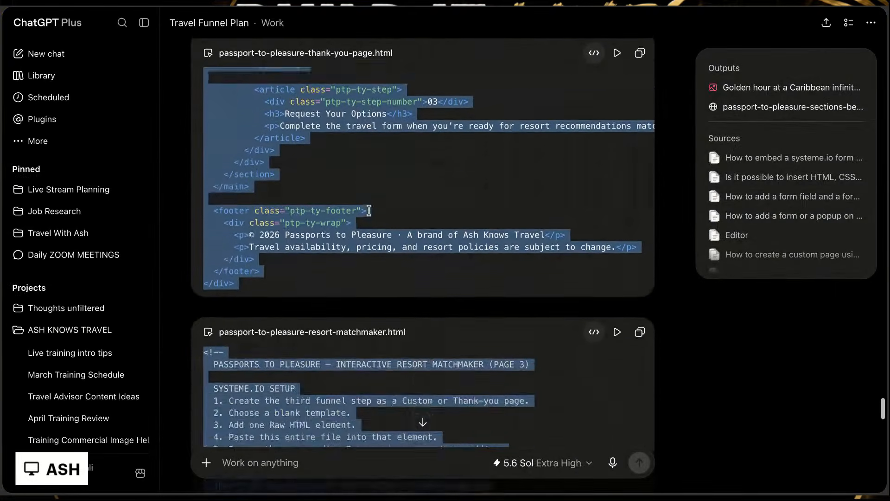
click(653, 207)
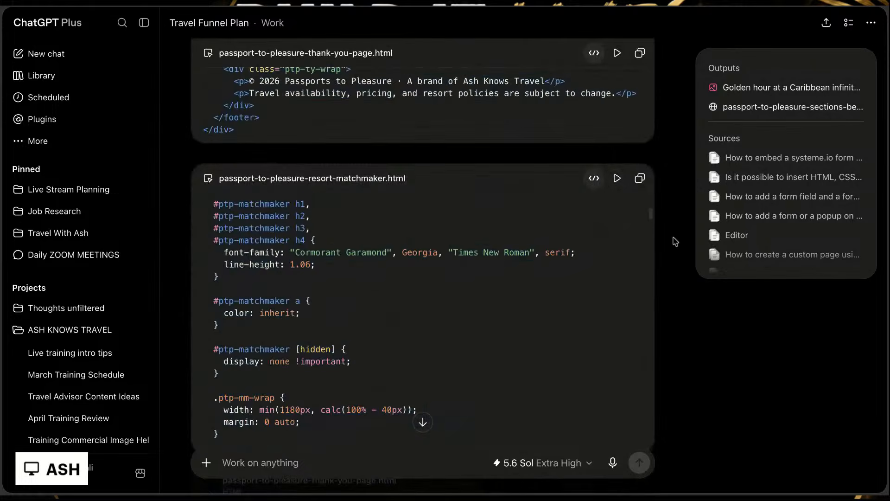
scroll(286, 206, up, 10)
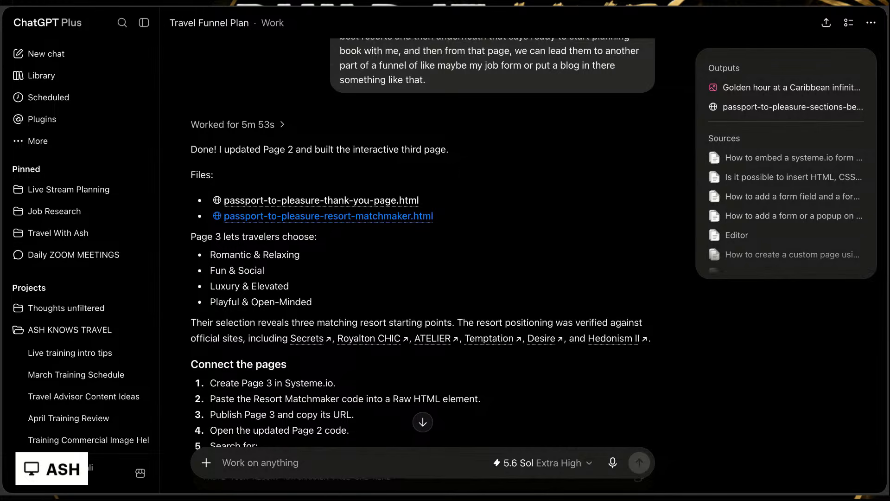
click(325, 216)
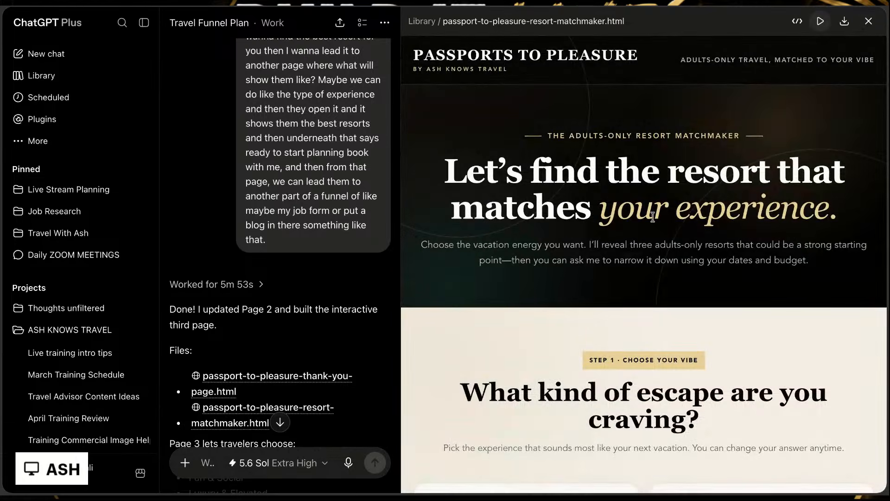
scroll(644, 265, down, 7)
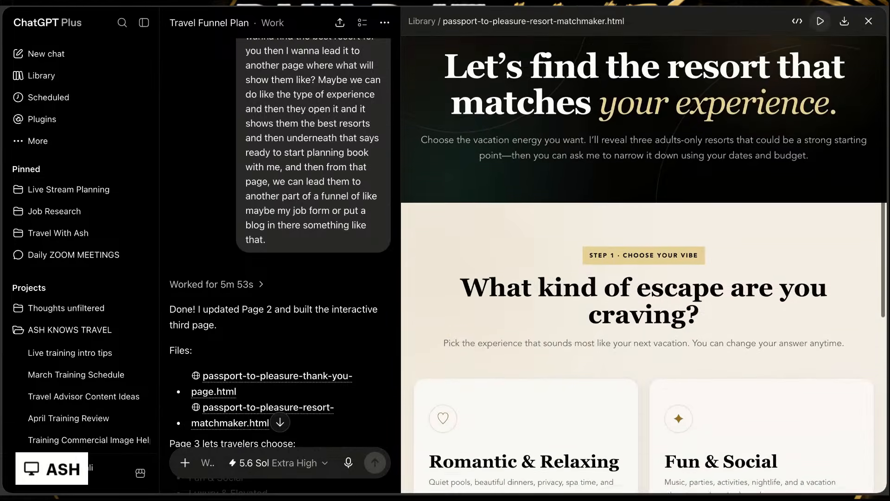
scroll(537, 212, down, 2)
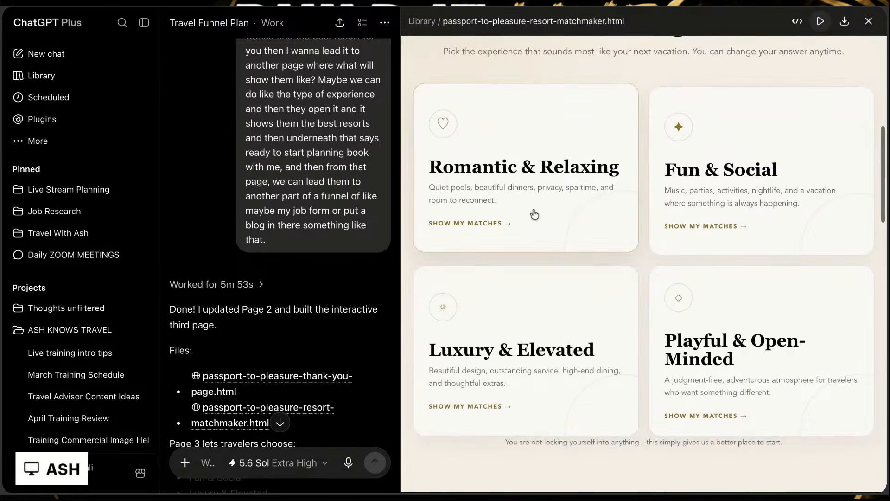
click(537, 213)
scroll(549, 251, up, 10)
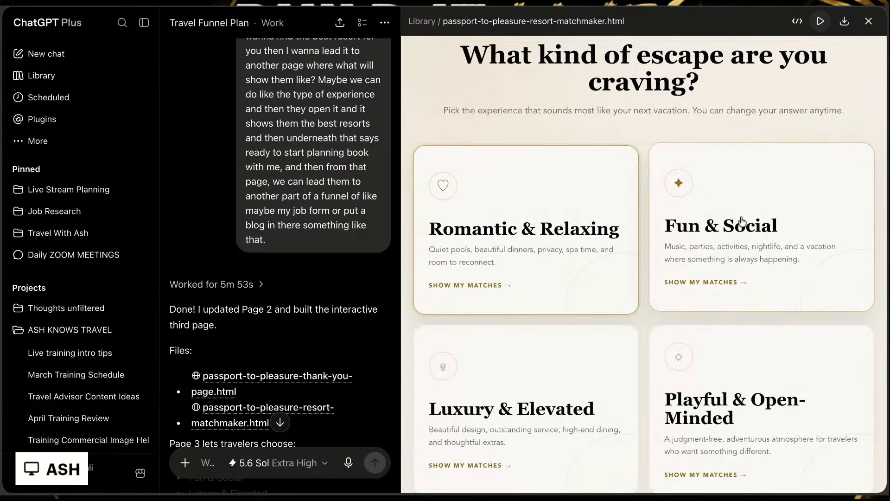
key(Escape)
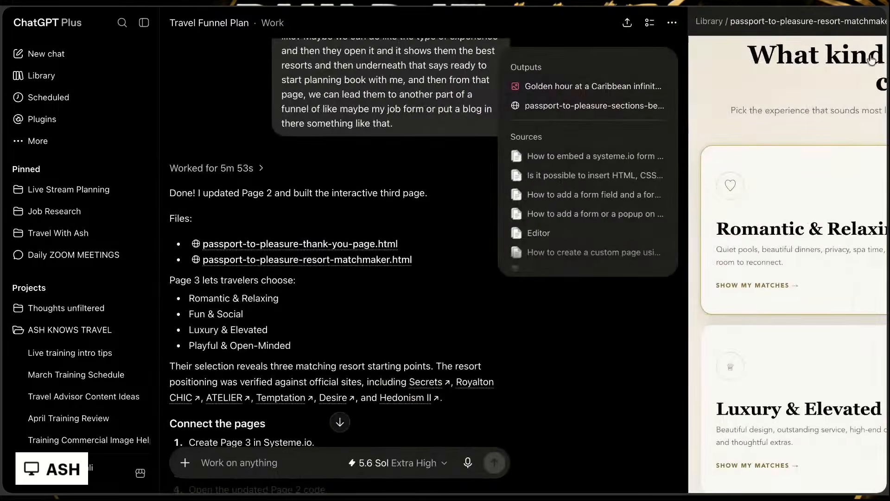
Step: Read the instructions for connecting the pages and the setup notes at the start of the resort matchmaker code
scroll(462, 243, up, 4)
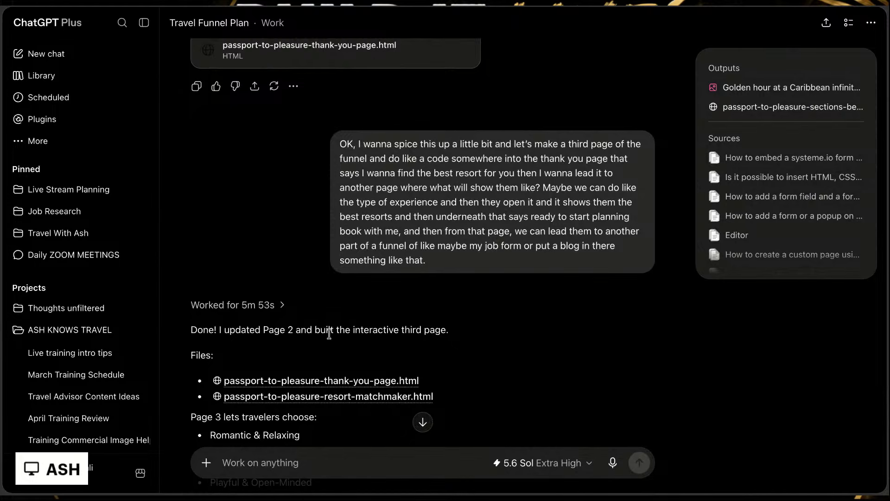
scroll(329, 334, down, 5)
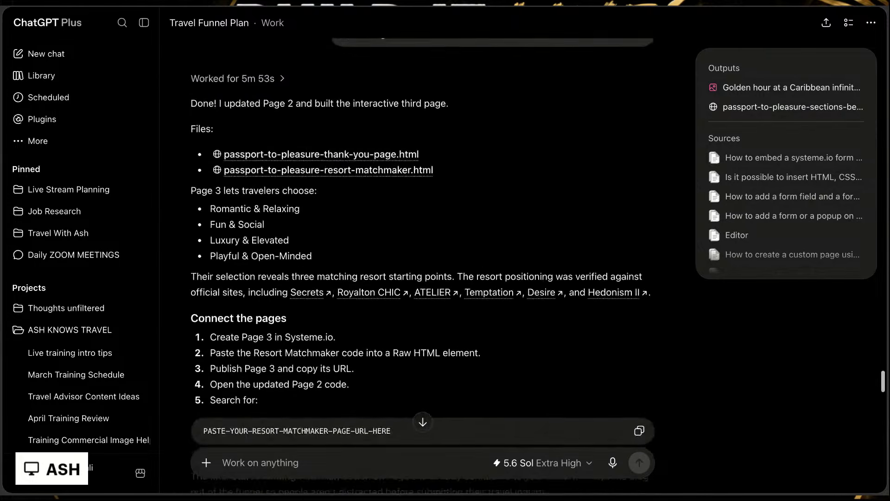
scroll(592, 146, down, 4)
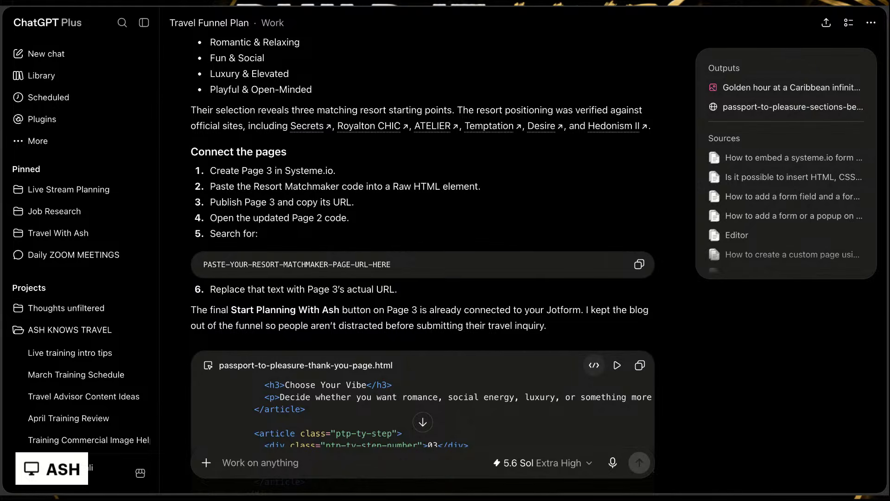
scroll(423, 241, down, 6)
scroll(540, 171, down, 6)
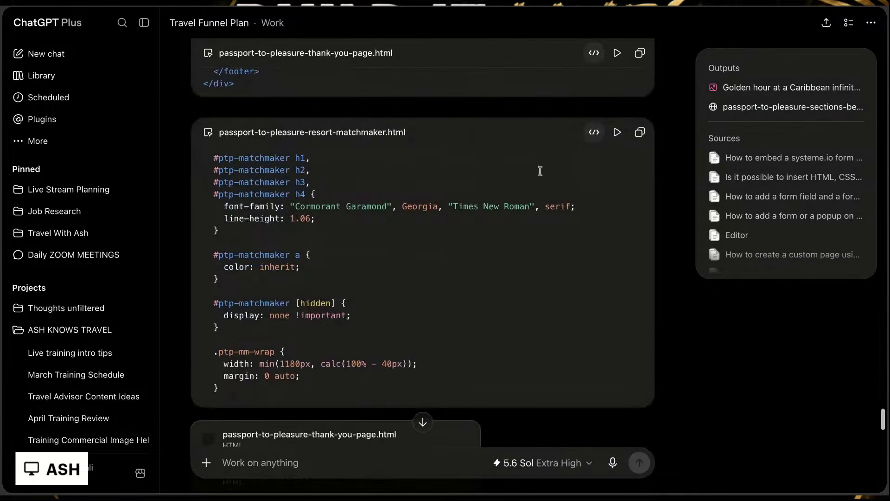
scroll(537, 296, up, 10)
scroll(684, 138, up, 2)
scroll(684, 138, up, 4)
scroll(667, 279, down, 7)
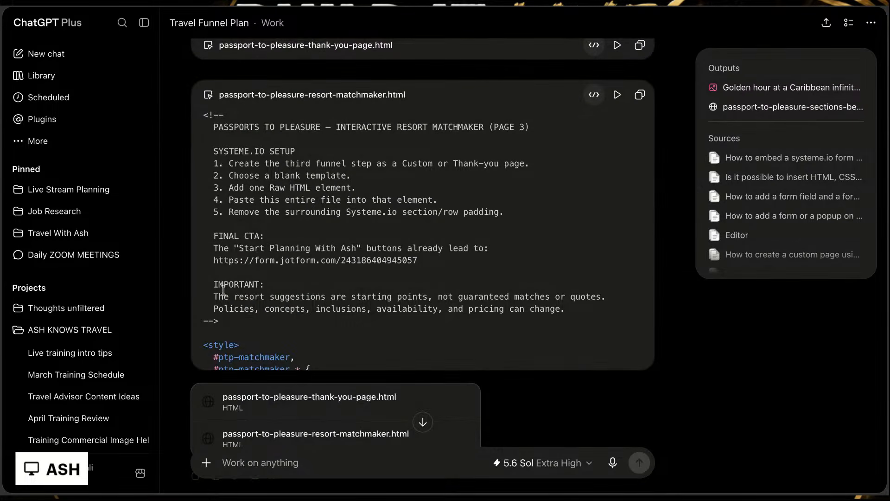
Step: Check the rest of the conversation and copy the full code of passport-to-pleasure-resort-matchmaker.html
scroll(686, 346, down, 3)
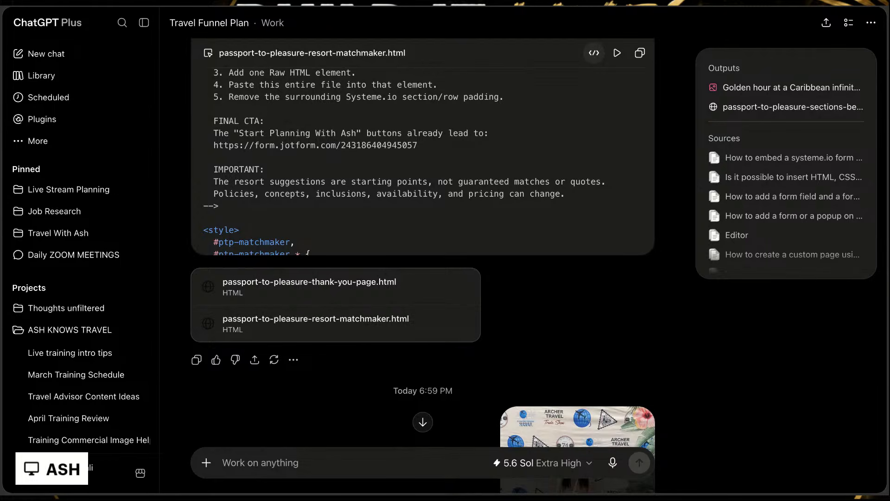
scroll(423, 264, down, 6)
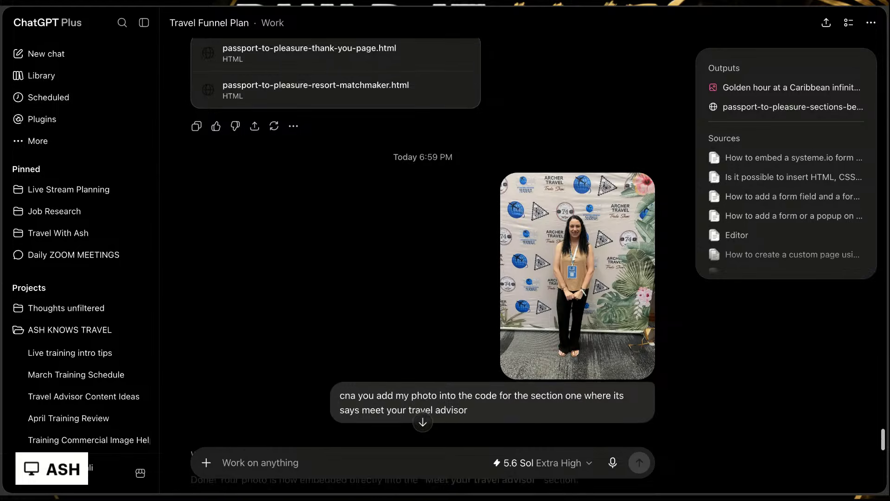
scroll(423, 264, down, 10)
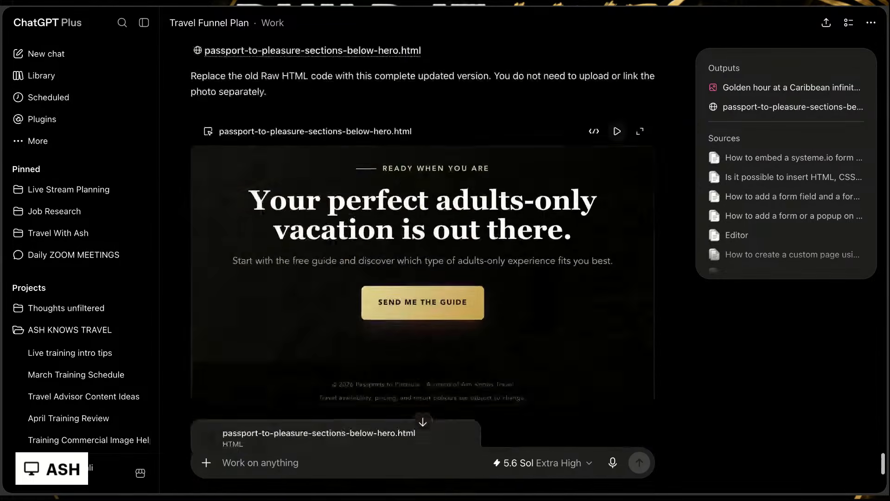
scroll(422, 264, down, 6)
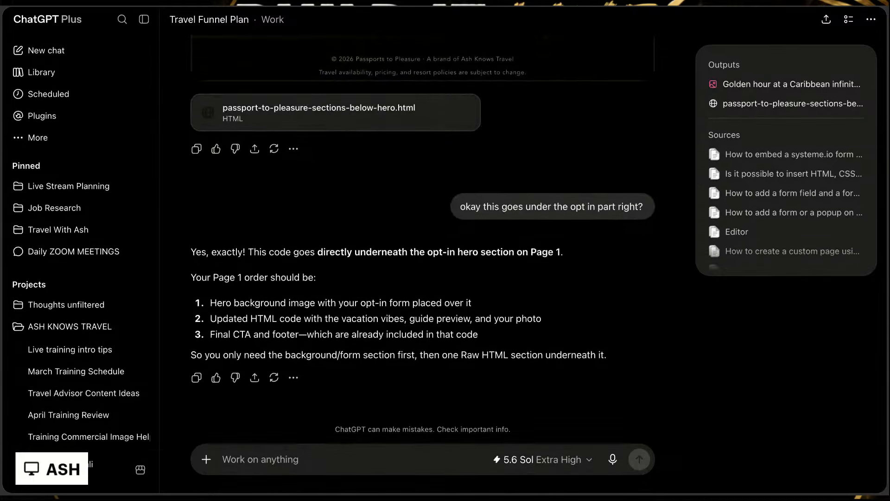
scroll(423, 264, up, 20)
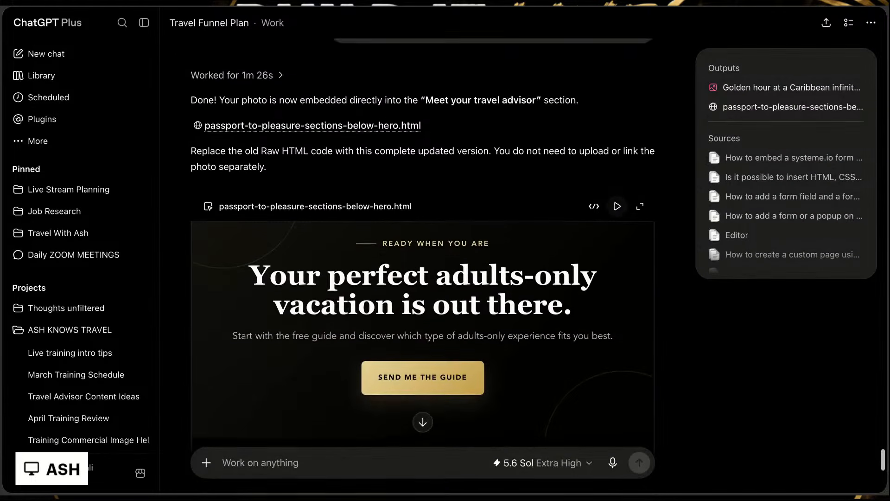
scroll(423, 250, up, 6)
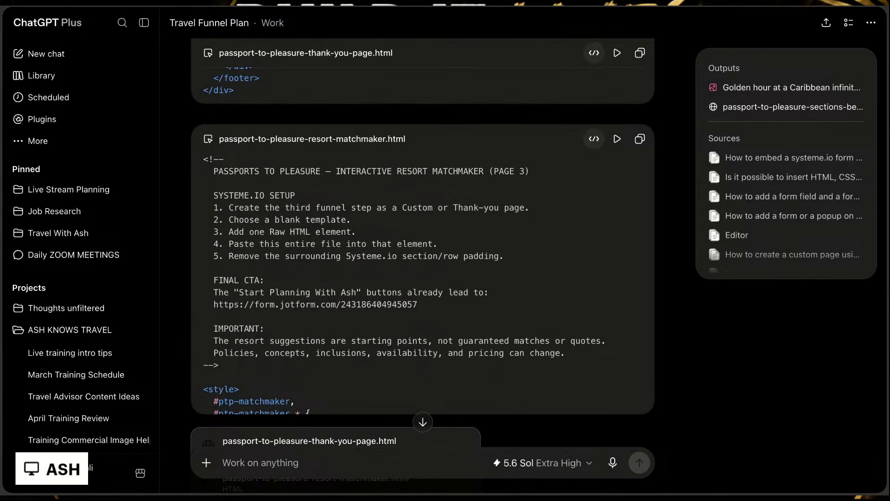
click(641, 142)
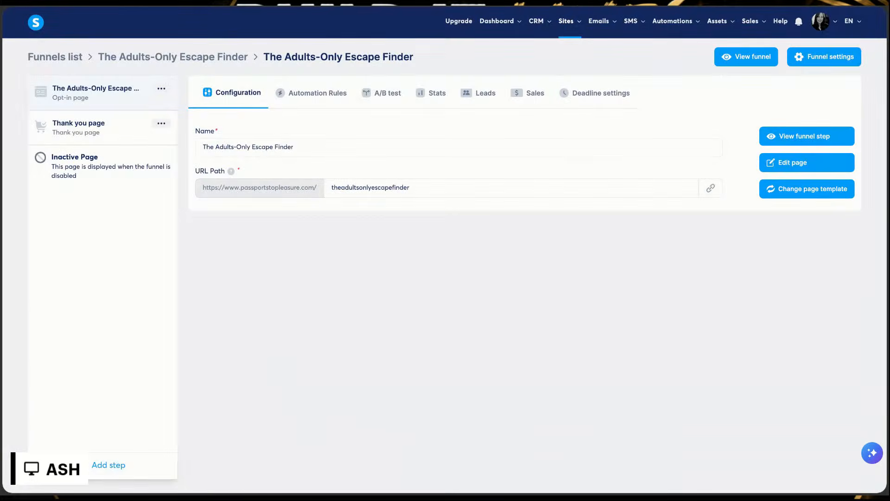
Step: Switch to systeme.io, add an Upsell funnel step named Resort Matchmaker started from scratch, and collapse its affiliate commission settings
click(114, 467)
click(392, 225)
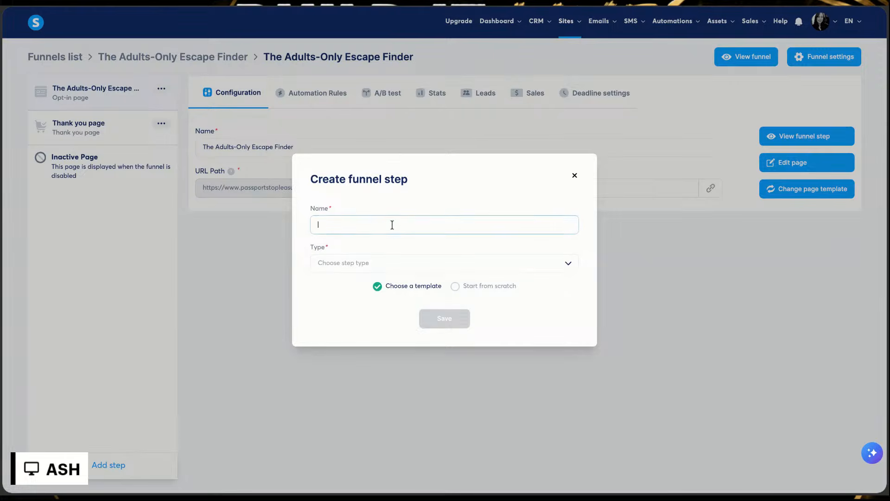
text(Resort Matchmaker)
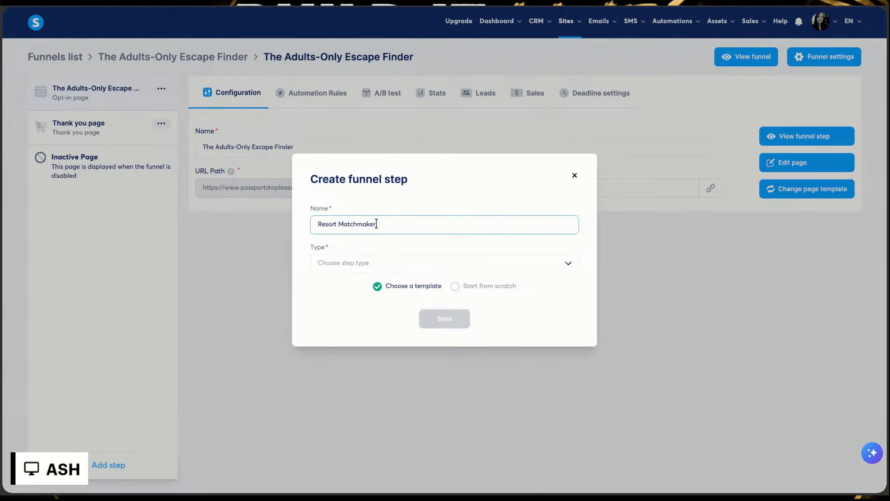
click(455, 286)
click(421, 268)
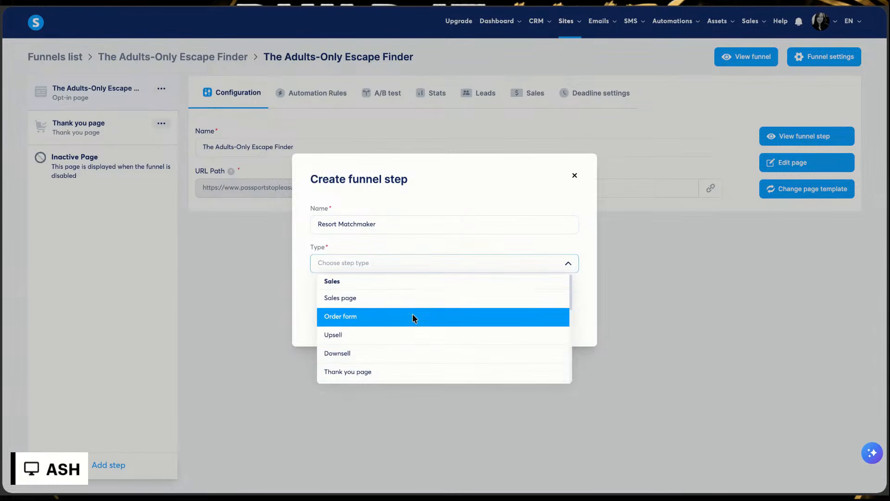
scroll(412, 326, down, 2)
scroll(413, 325, up, 1)
scroll(445, 329, up, 1)
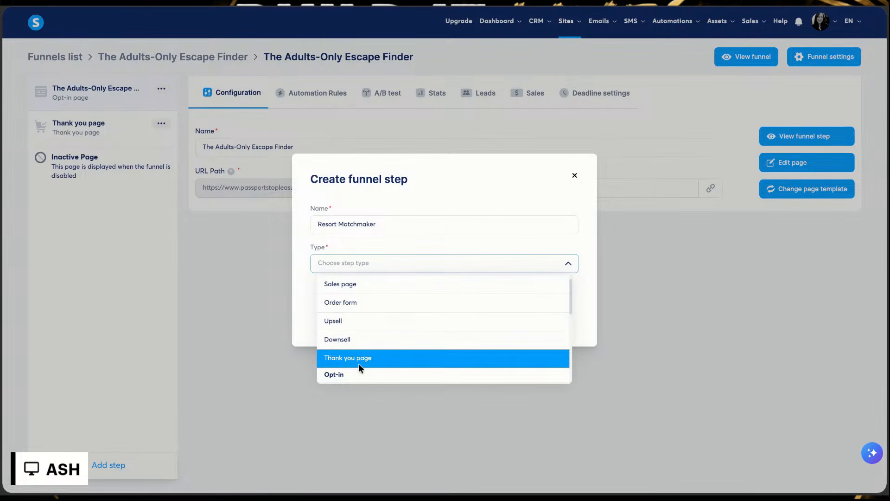
click(348, 321)
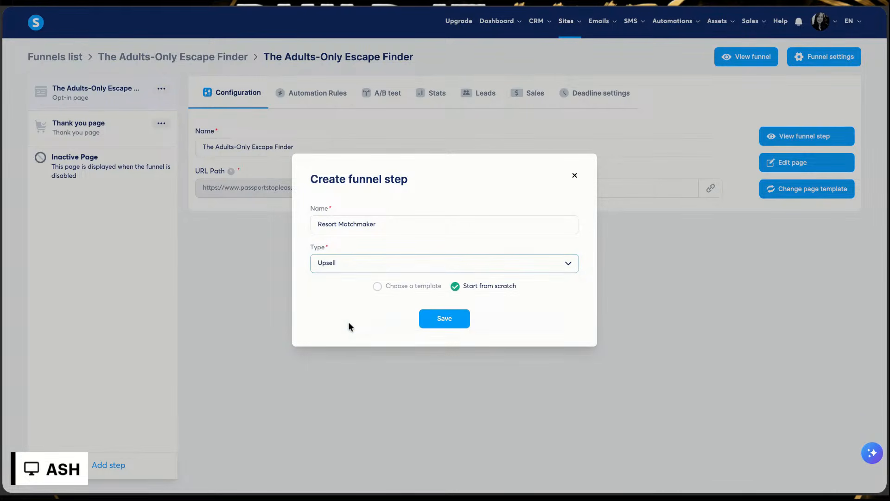
click(439, 320)
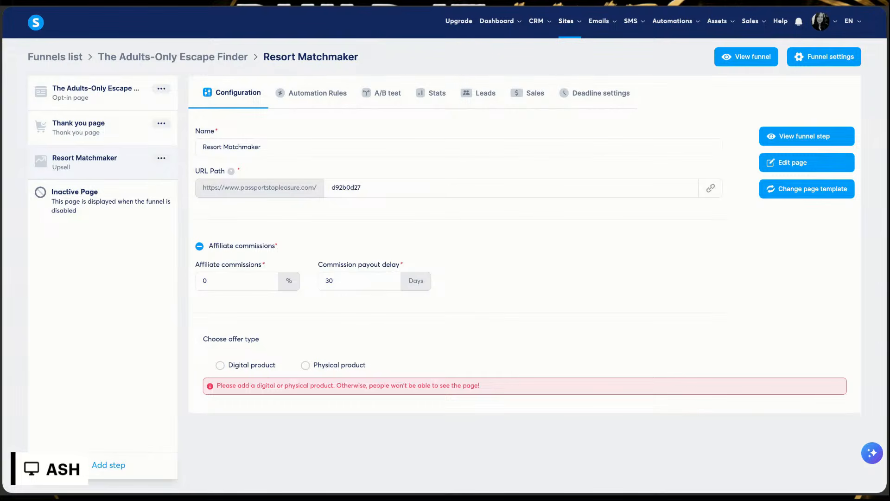
click(199, 250)
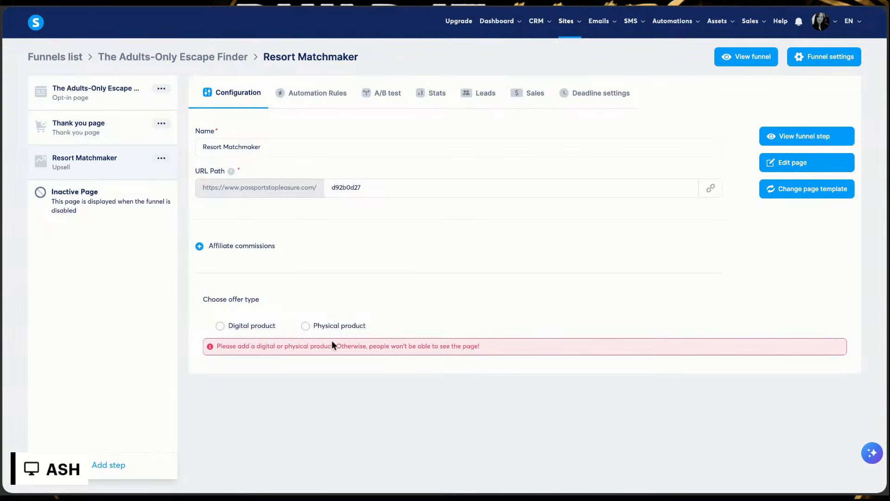
Step: Remove the Resort Matchmaker upsell step from the funnel
click(162, 158)
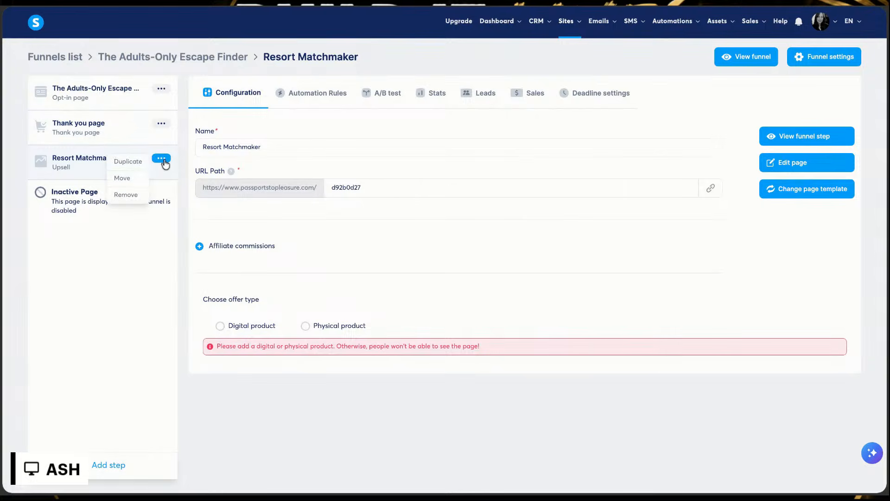
click(124, 195)
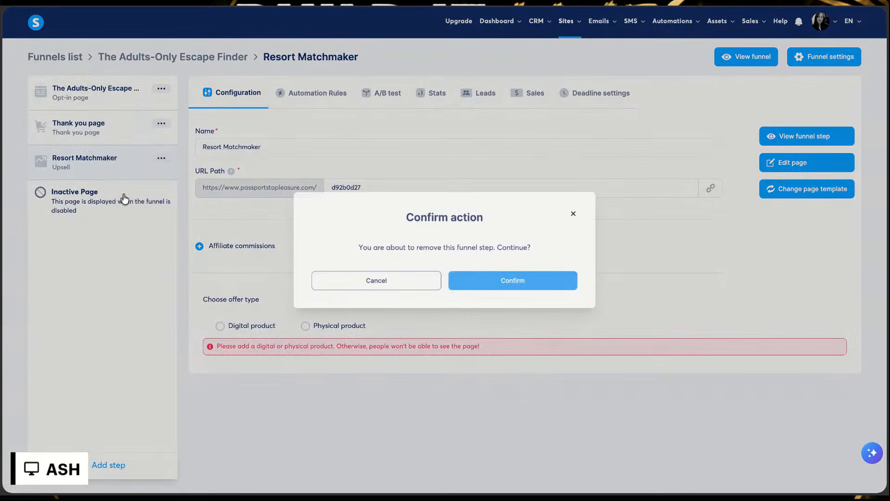
click(536, 276)
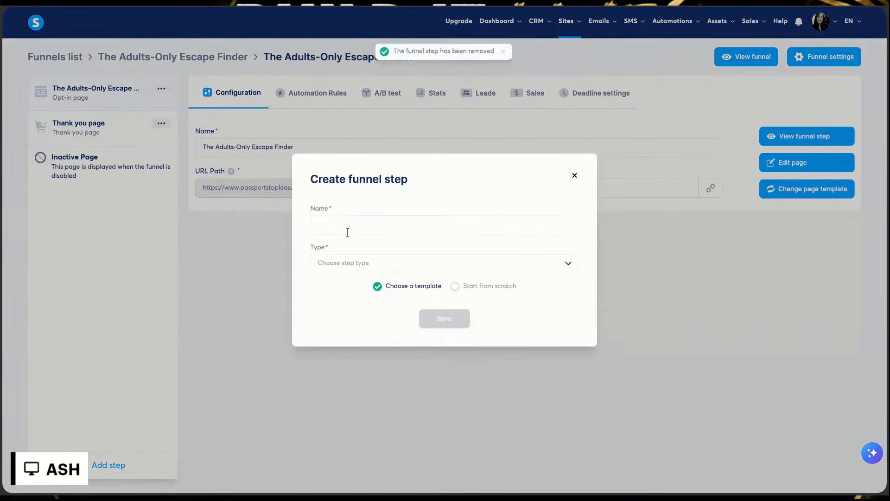
Step: Set up a new funnel step named Resort Matchmaker with the type Thank you page
text(Resort Mak)
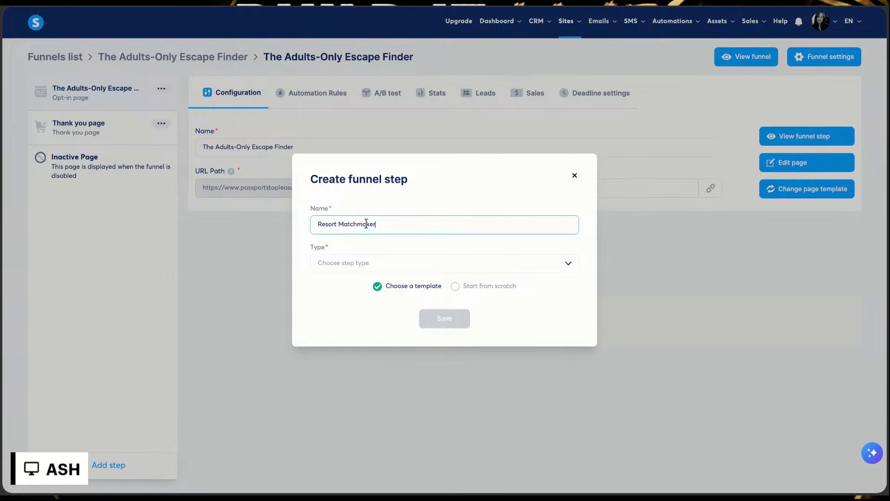
key(Tab)
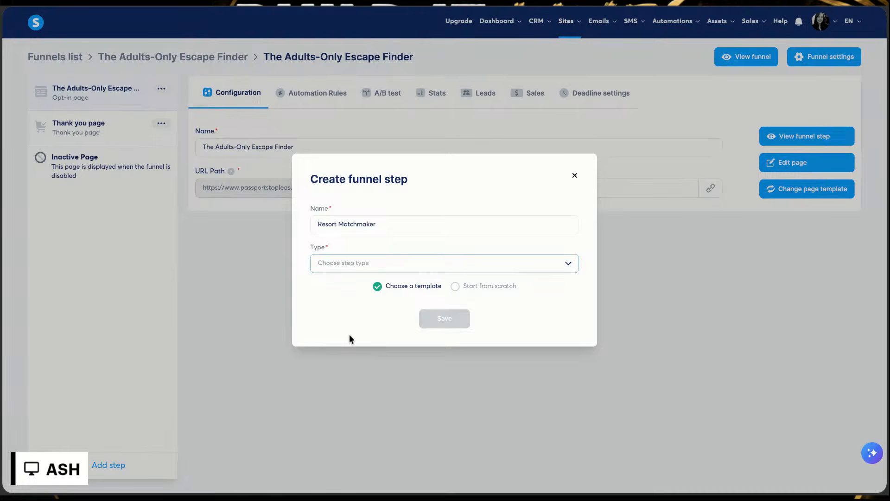
click(361, 268)
click(361, 372)
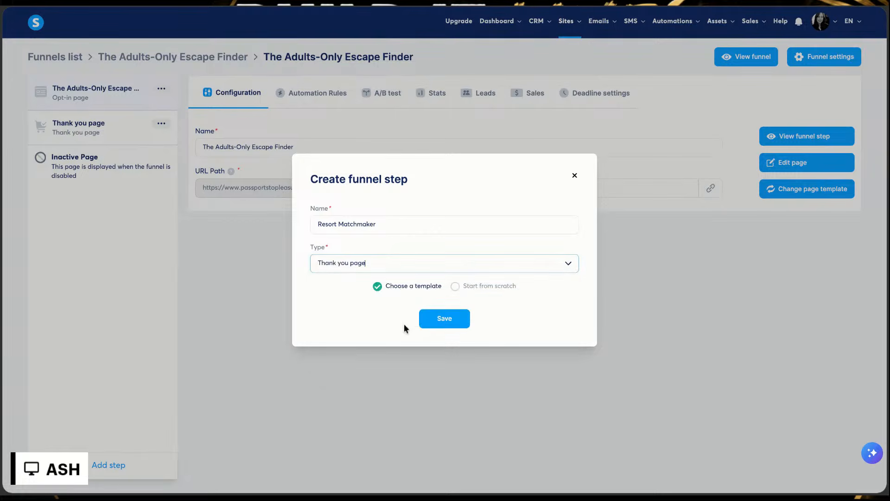
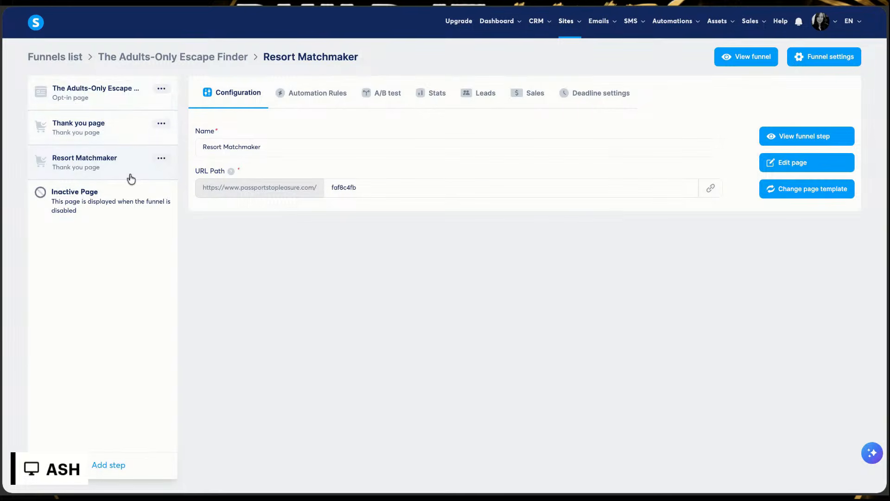
Step: Set the URL path of the Resort Matchmaker funnel step to resortmatchmaker
click(419, 193)
key(ctrl+a)
key(BackSpace)
text(resortmak)
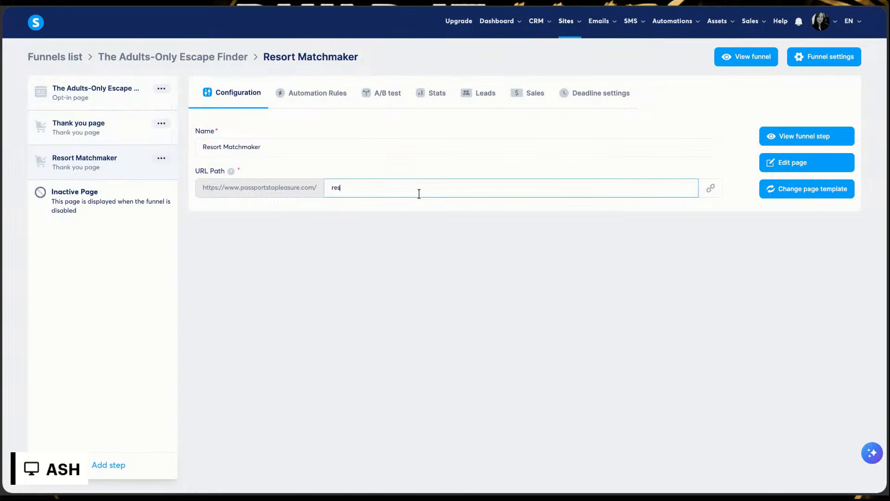
text(chmaker)
Step: Open the Resort Matchmaker page for editing and place a Raw HTML element in its empty section
click(800, 173)
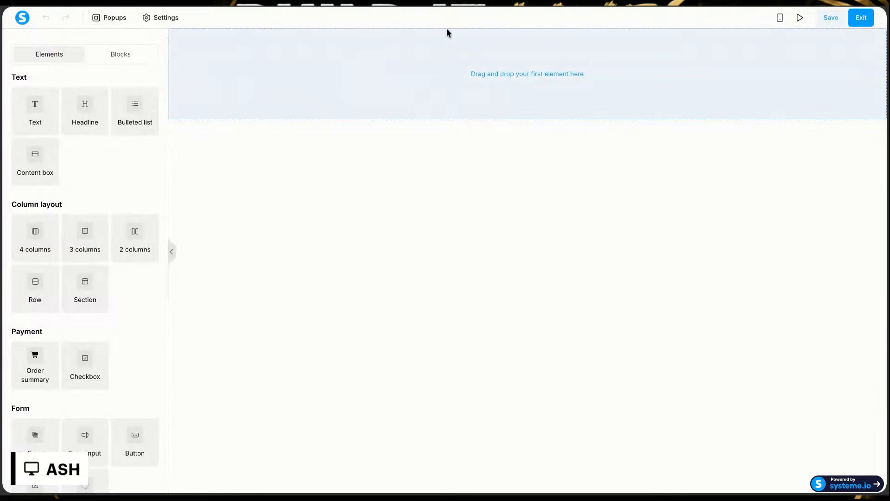
scroll(72, 281, down, 8)
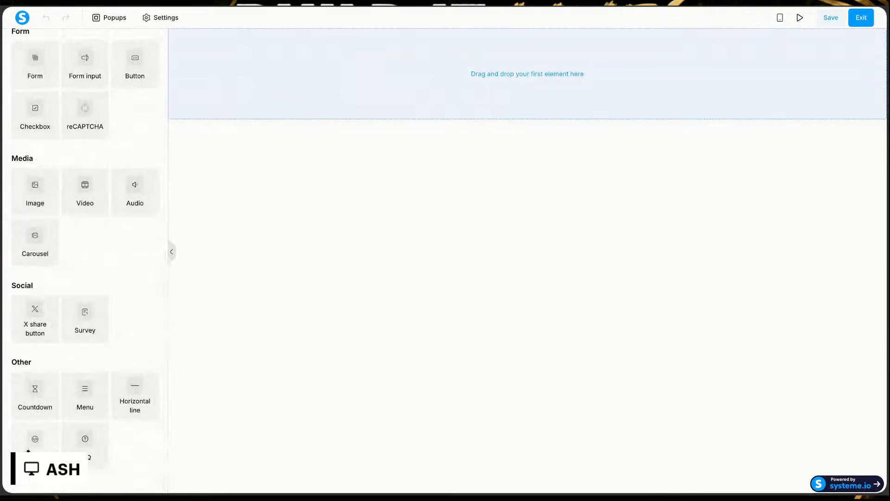
drag(28, 454, 490, 56)
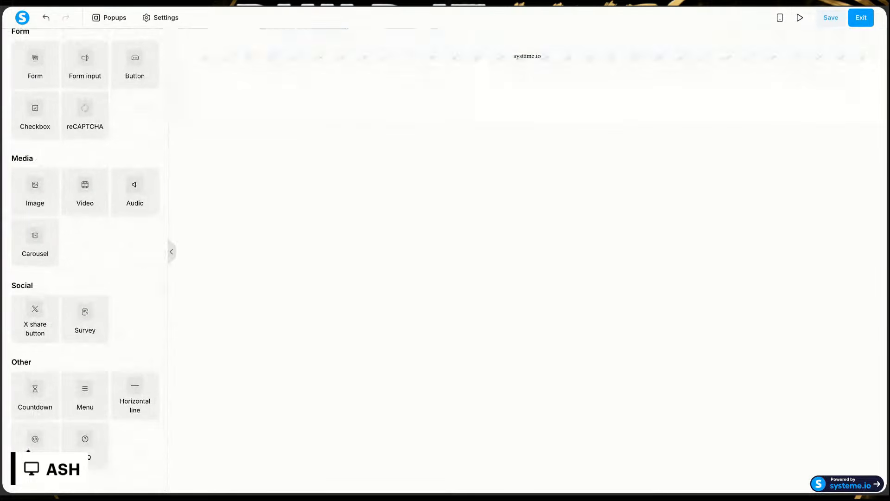
Step: Replace the Raw HTML element's default code with the copied Resort Matchmaker code and save it
click(490, 56)
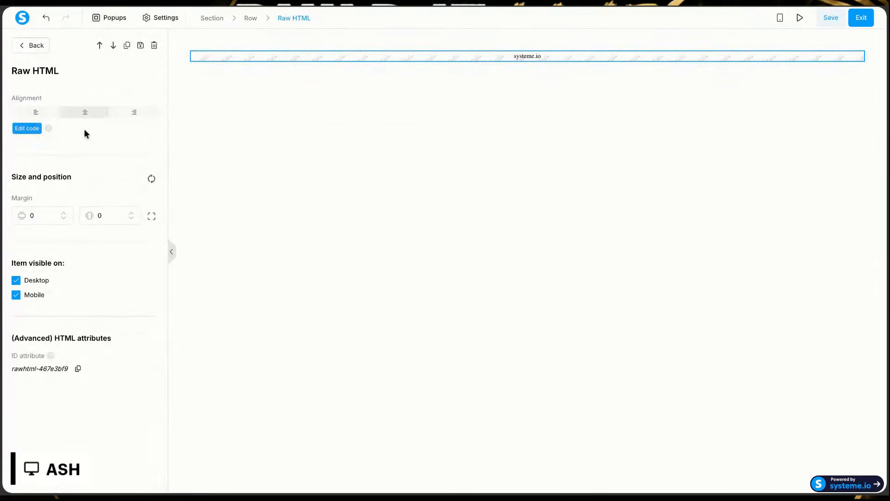
click(25, 132)
click(410, 150)
key(ctrl+a)
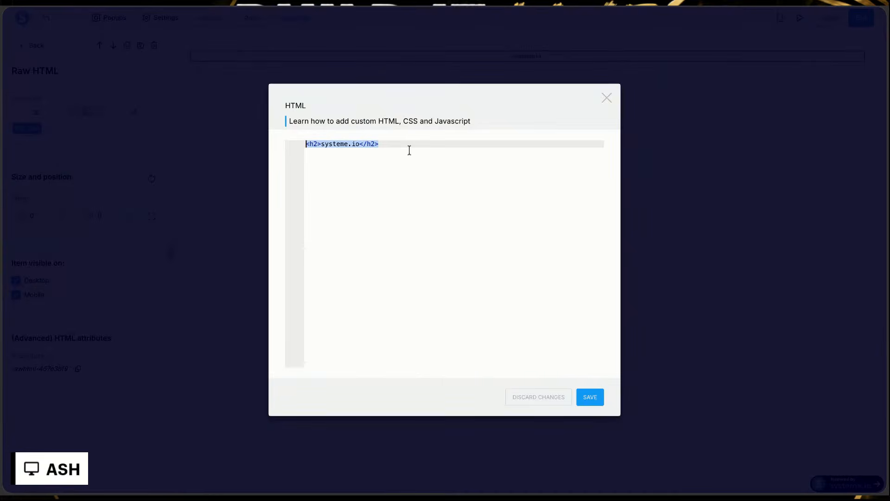
key(ctrl+v)
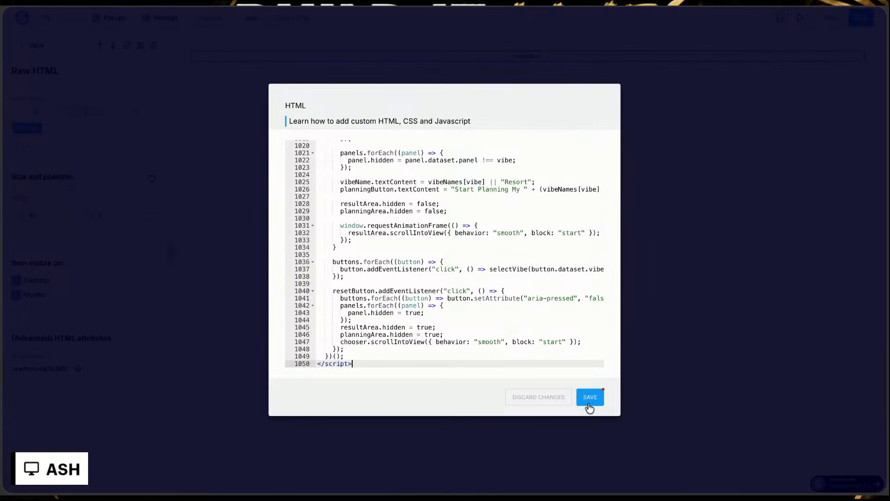
click(589, 406)
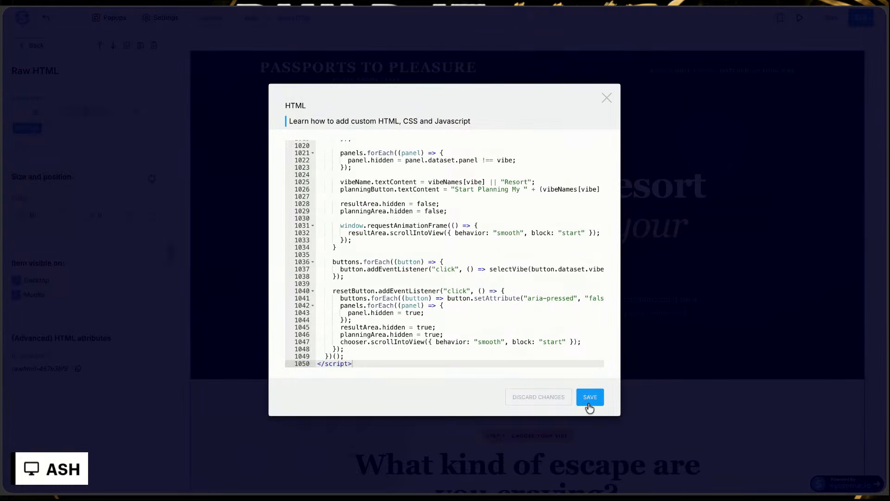
click(589, 405)
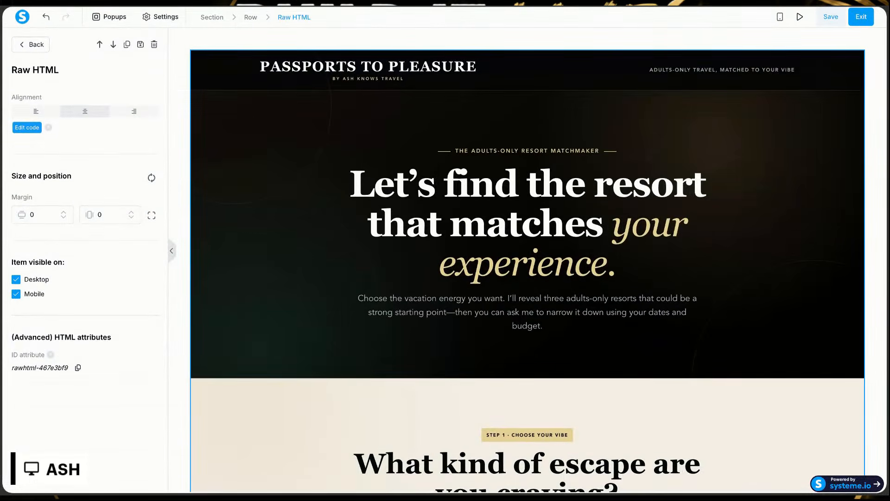
click(635, 321)
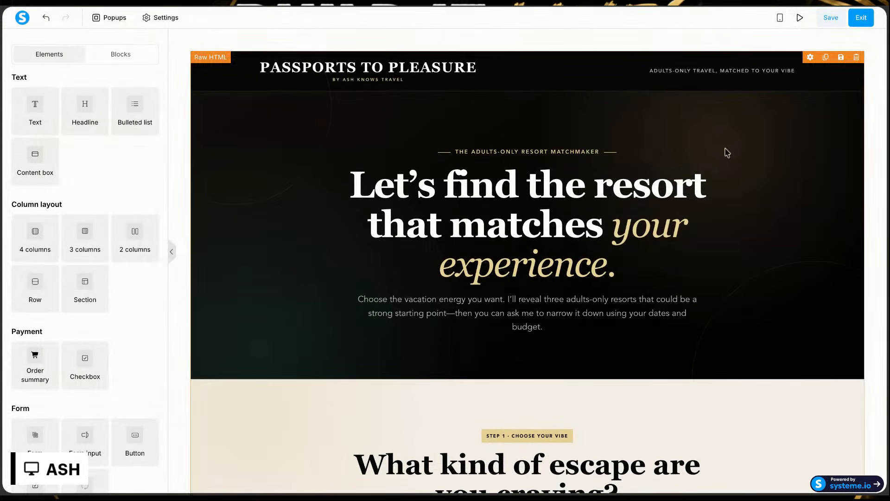
Step: Preview the Resort Matchmaker page, choose the Fun & Social vibe, and review its resort matches and planning section
click(800, 19)
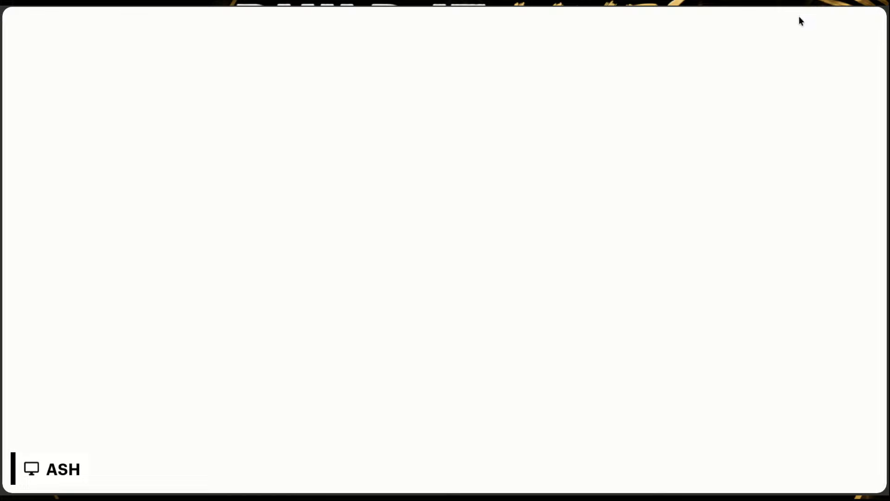
scroll(580, 216, down, 5)
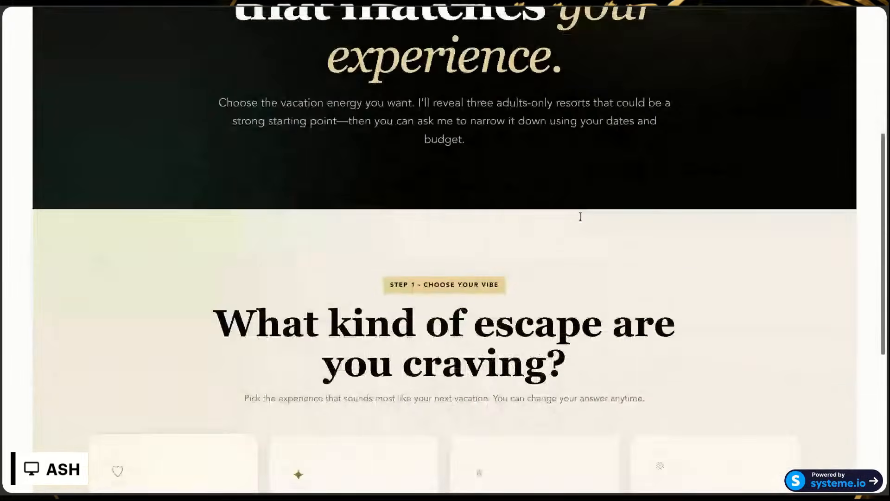
scroll(580, 217, down, 6)
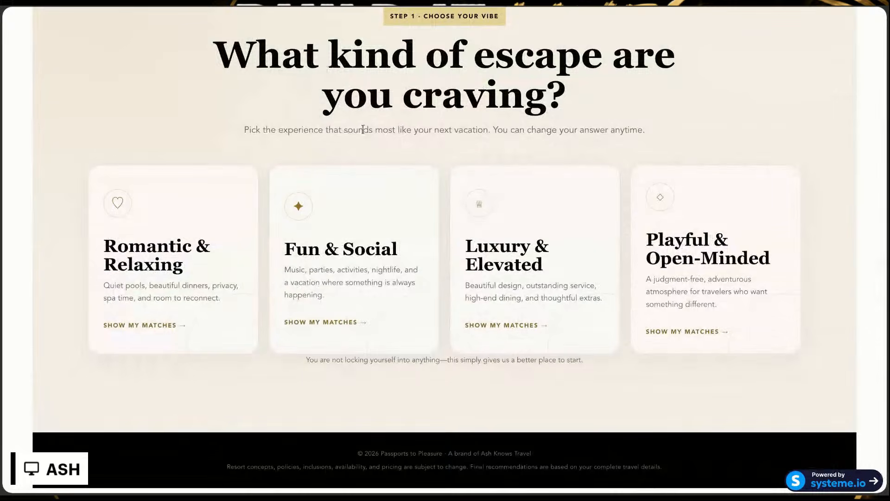
click(389, 242)
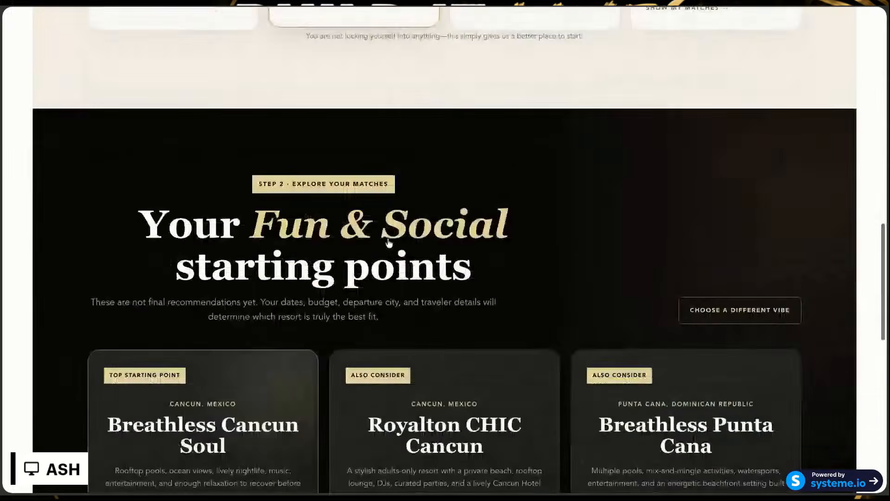
scroll(389, 242, down, 3)
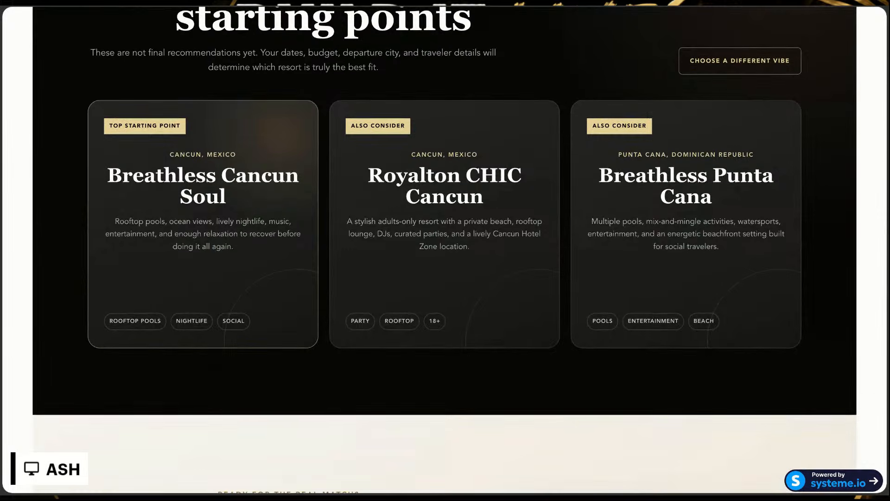
scroll(444, 250, down, 5)
scroll(436, 208, down, 1)
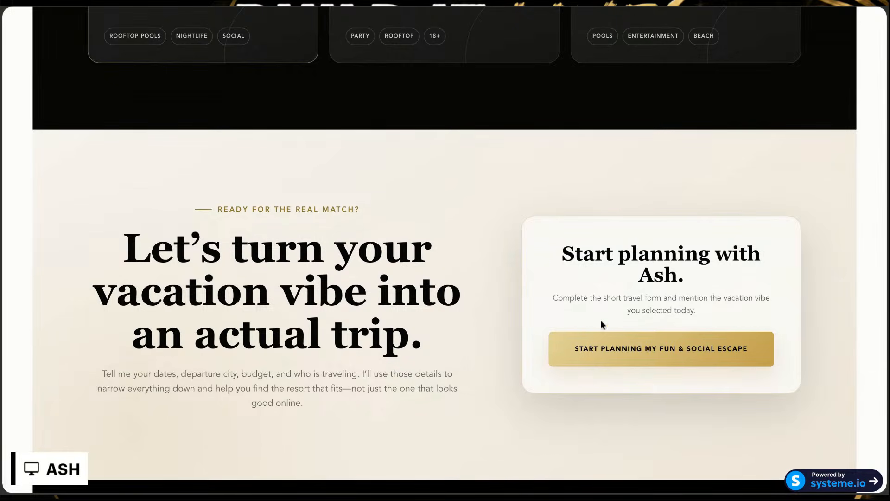
Step: Test the Start Planning My Fun & Social Escape link, close the travel form, and return to the start of the preview
click(607, 346)
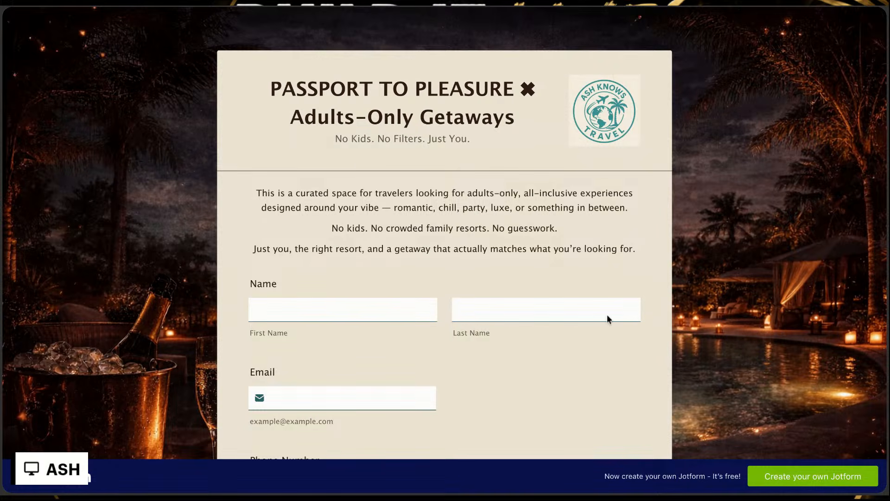
click(678, 7)
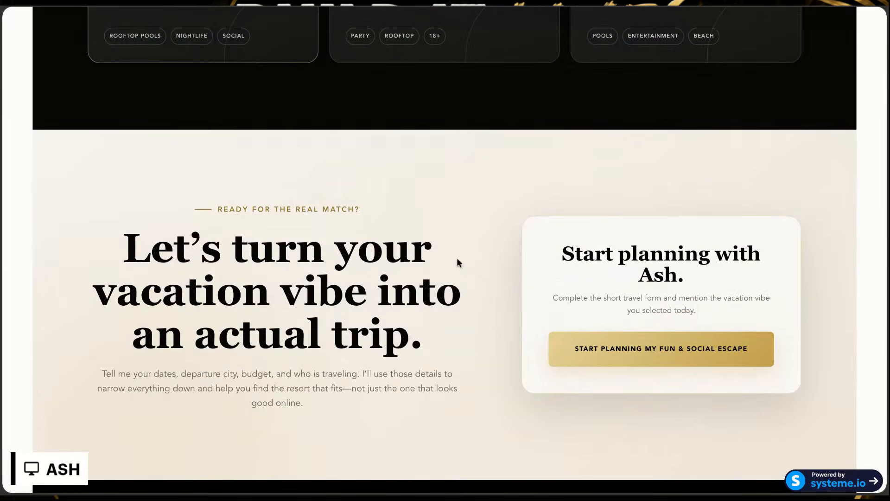
scroll(457, 258, up, 10)
scroll(455, 269, up, 15)
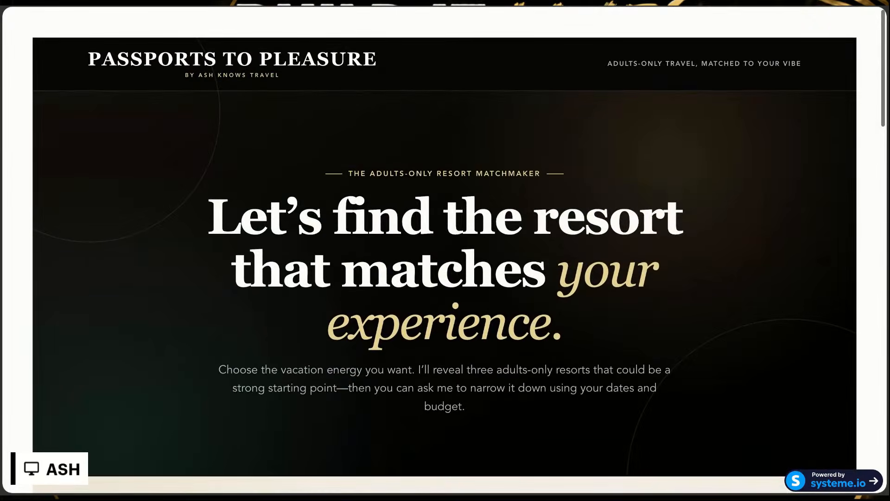
Step: Leave the Resort Matchmaker preview and page editor, and copy the page's link from its funnel step configuration
click(490, 7)
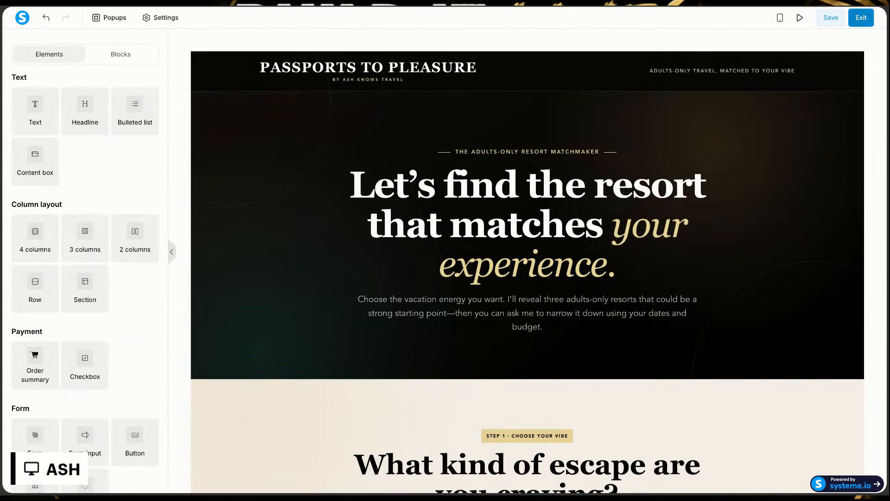
click(861, 17)
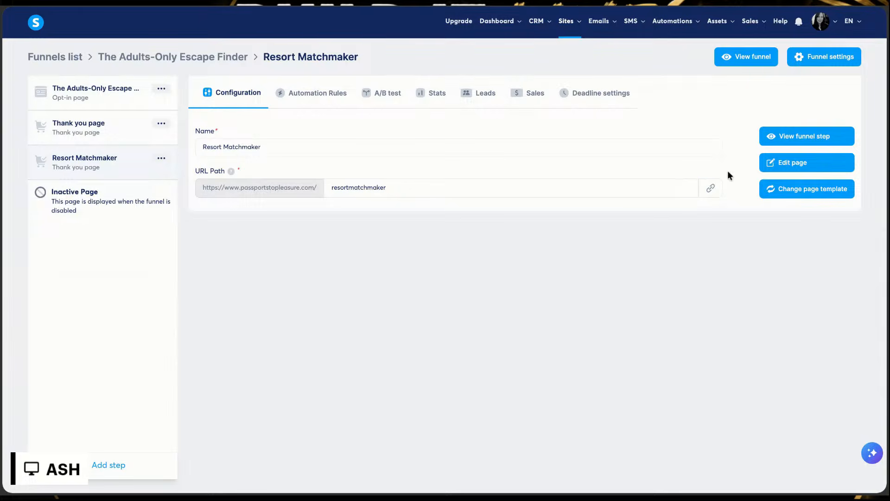
click(708, 193)
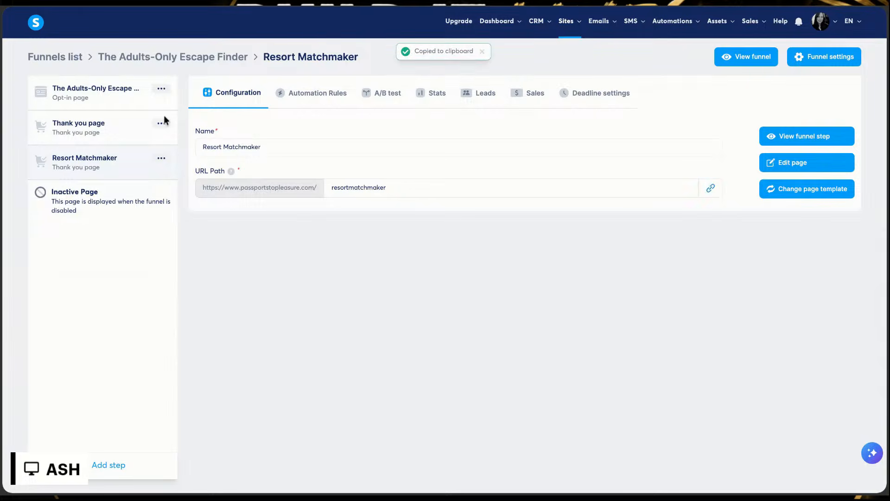
Step: Open the funnel's Thank you page for editing and bring up the code of its Raw HTML element
click(116, 131)
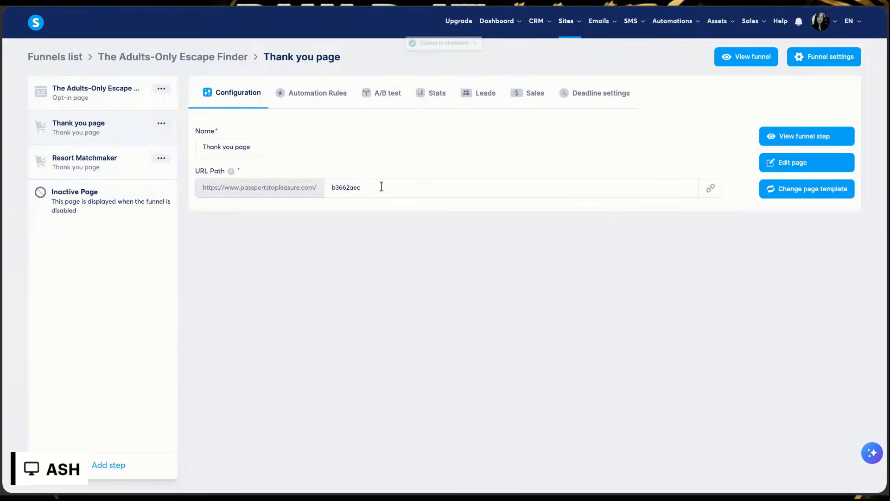
click(791, 163)
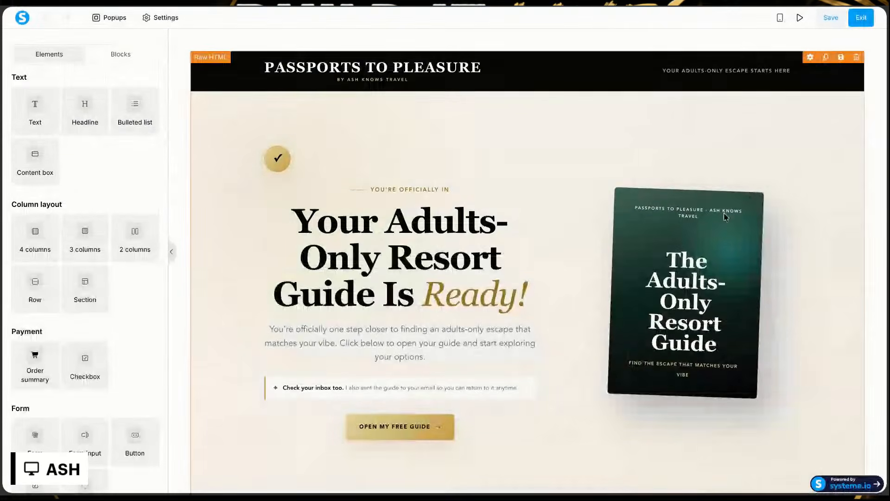
scroll(714, 229, down, 6)
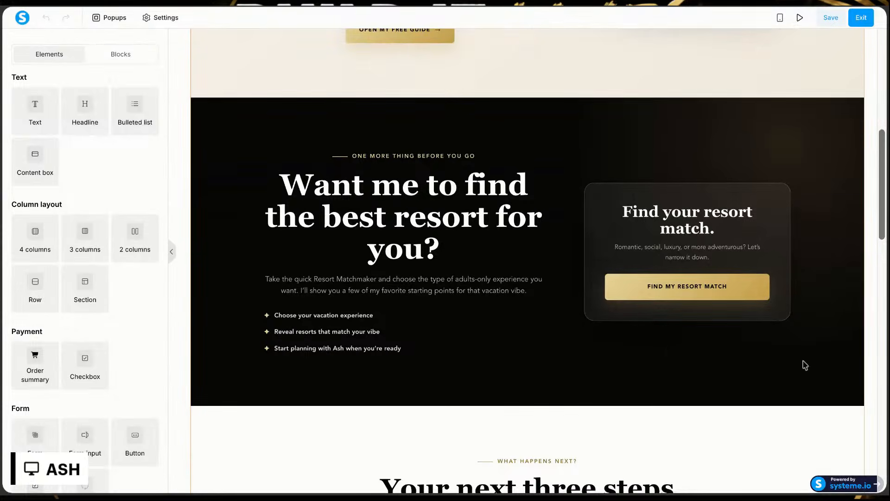
scroll(712, 269, up, 2)
scroll(712, 269, up, 5)
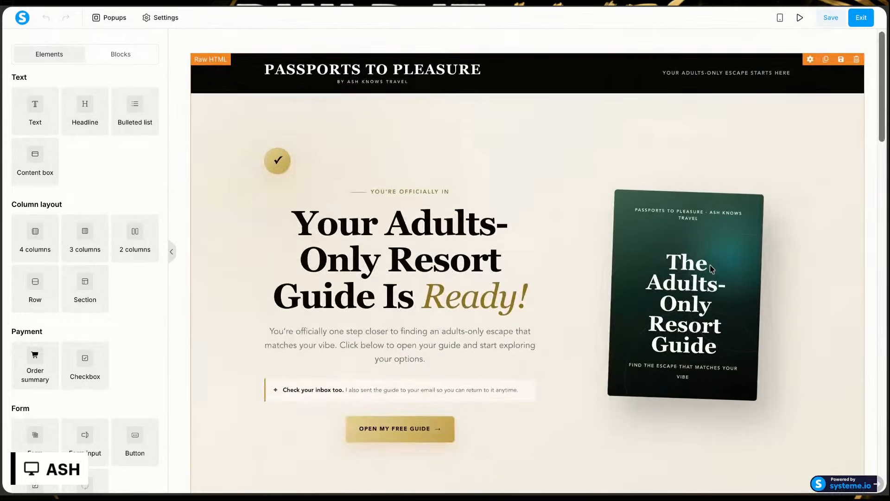
click(810, 56)
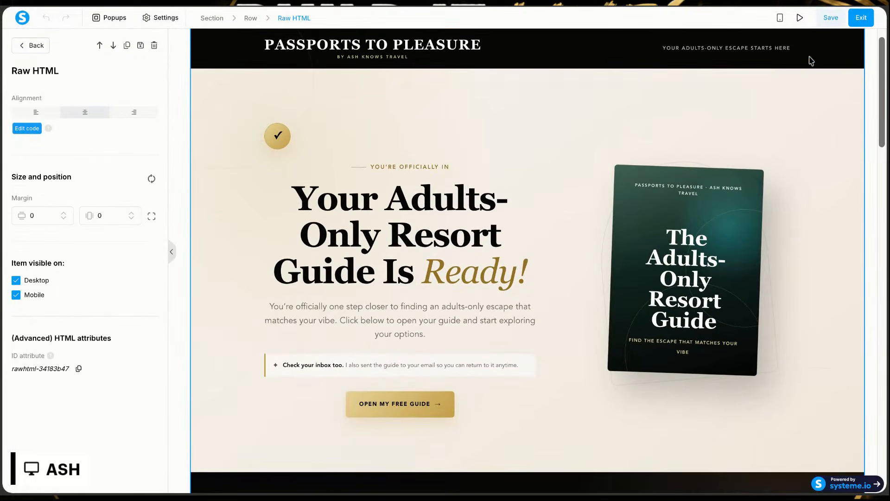
click(27, 128)
scroll(400, 216, down, 2)
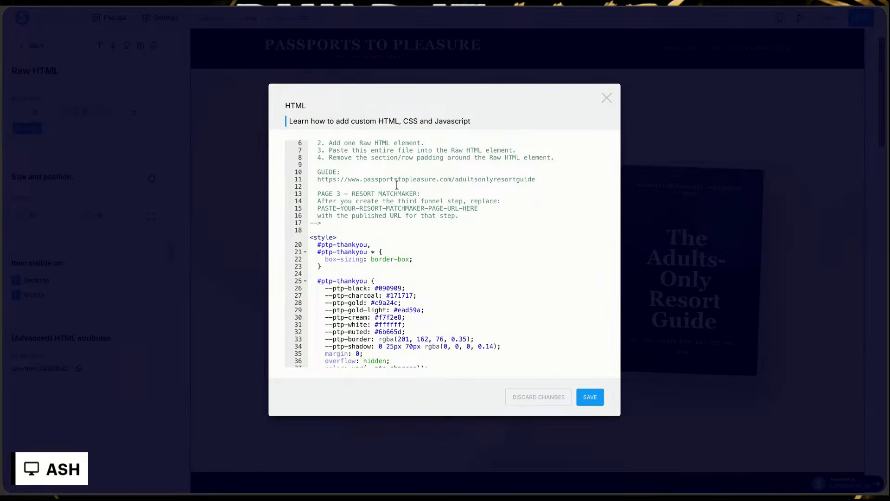
scroll(398, 185, up, 1)
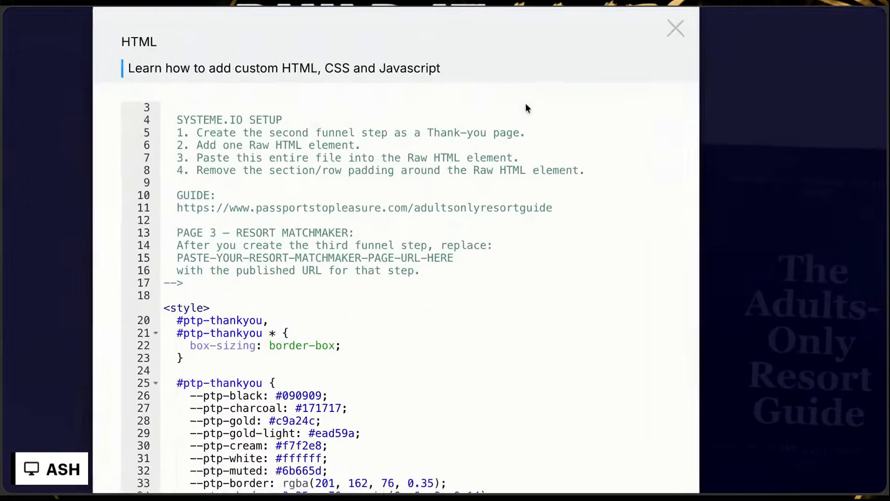
scroll(483, 204, down, 1)
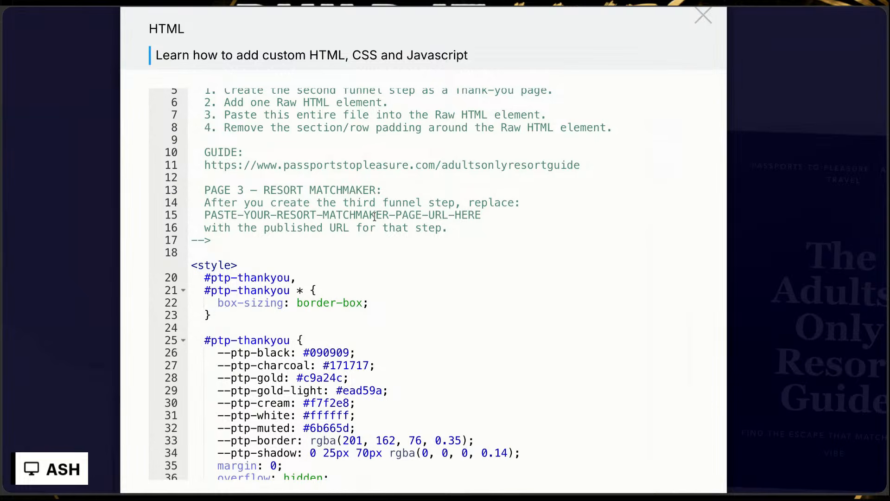
mouse_move(494, 219)
mouse_down()
mouse_move(217, 203)
mouse_move(191, 215)
mouse_up()
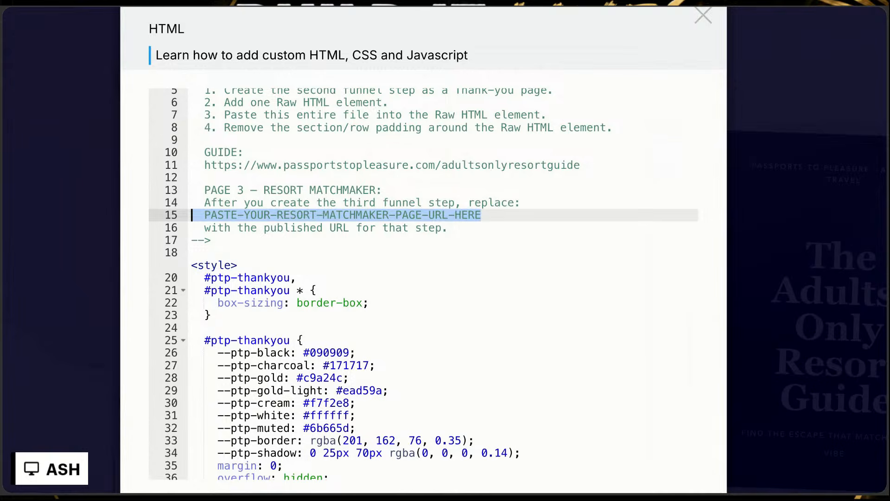
key(ctrl+v)
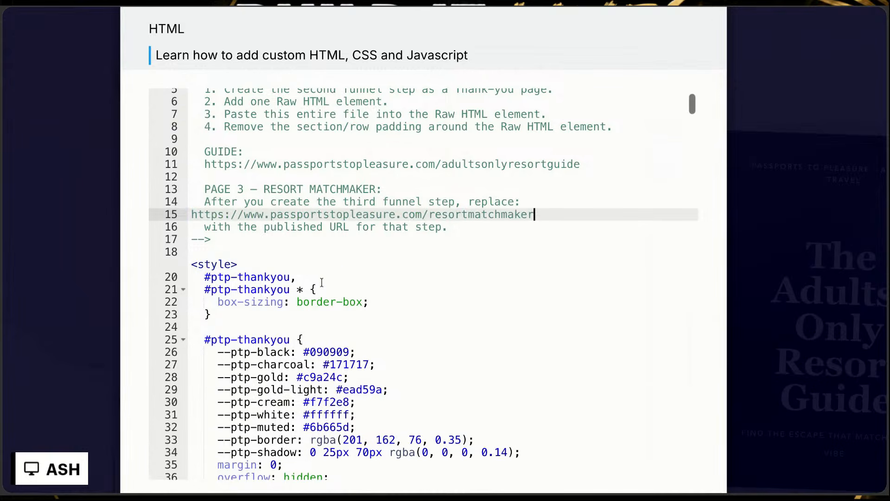
Step: Look over the Thank you page's code below the setup comment and save the edited Raw HTML element
scroll(321, 282, down, 3)
scroll(322, 282, down, 6)
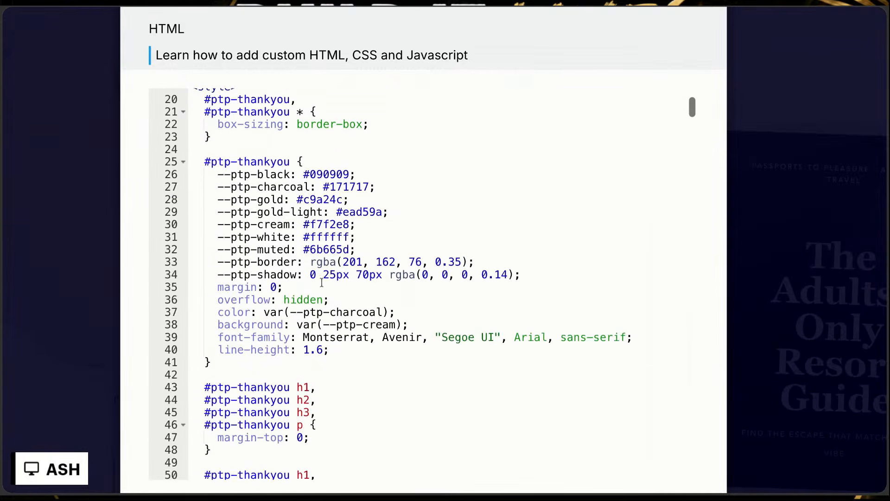
scroll(321, 281, down, 20)
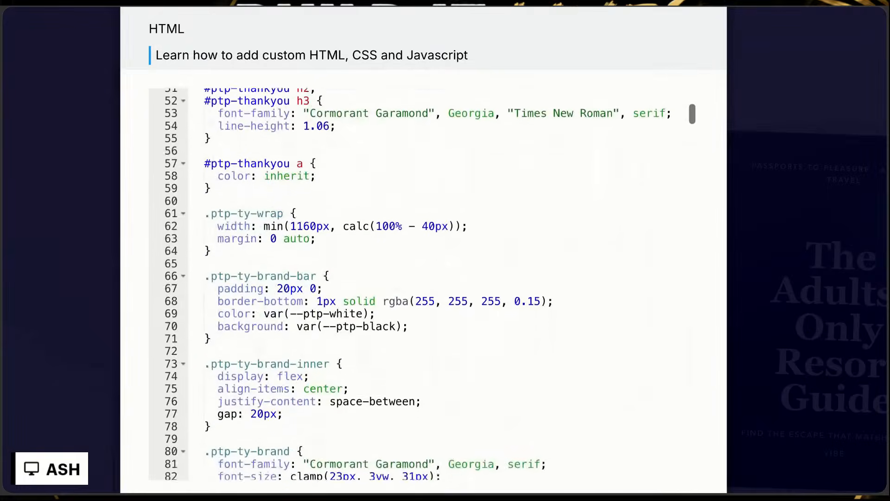
scroll(321, 282, down, 4)
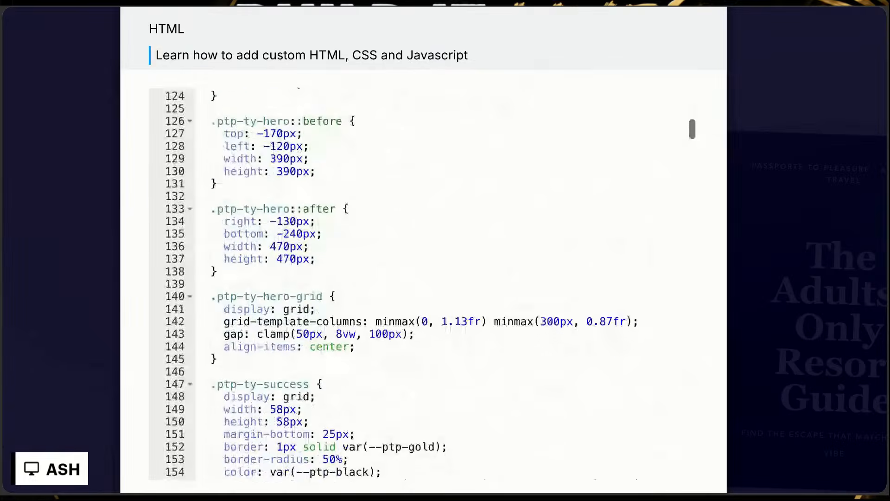
scroll(649, 23, down, 5)
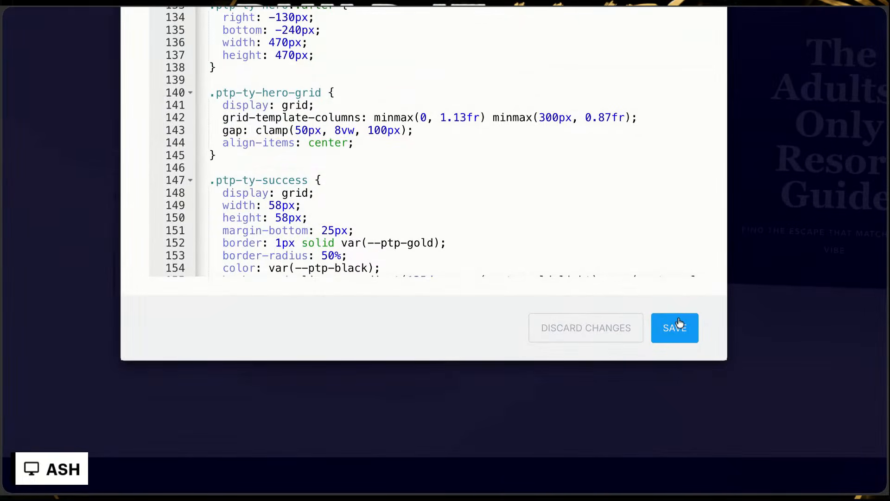
click(675, 327)
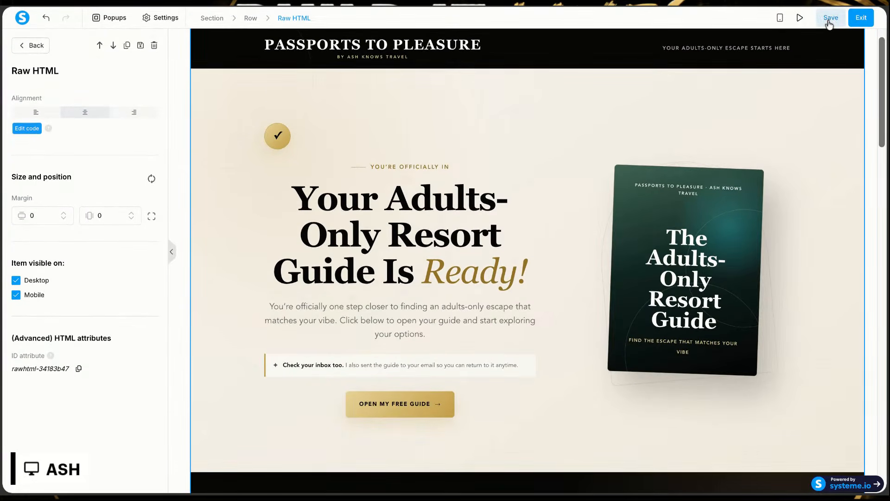
Step: Preview the Thank you page, test its Find My Resort Match link, and return to the page editor
click(801, 20)
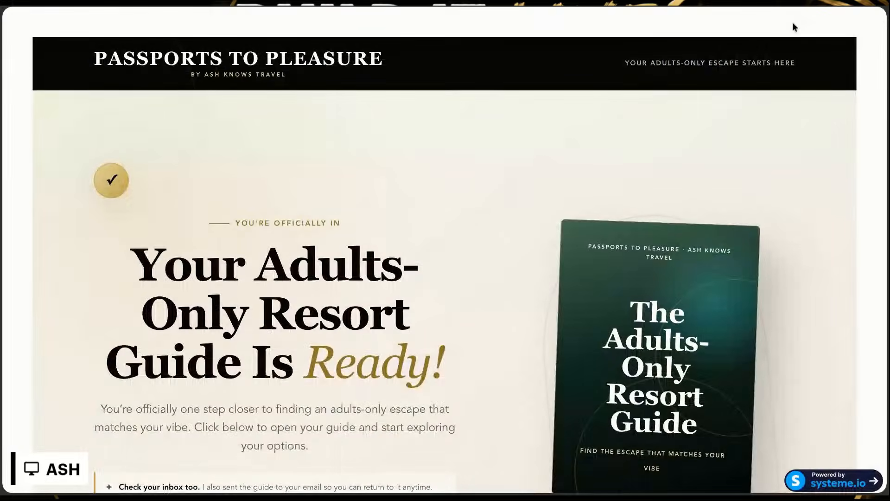
scroll(678, 187, down, 1)
scroll(678, 187, down, 10)
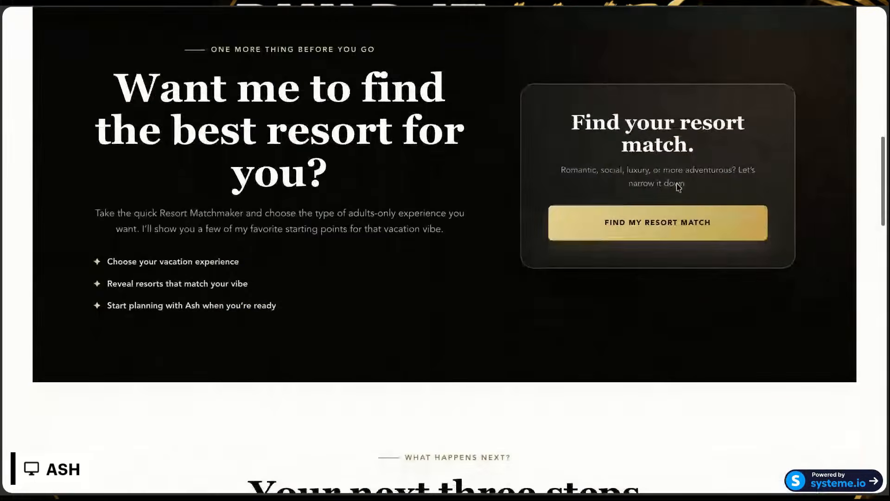
click(649, 222)
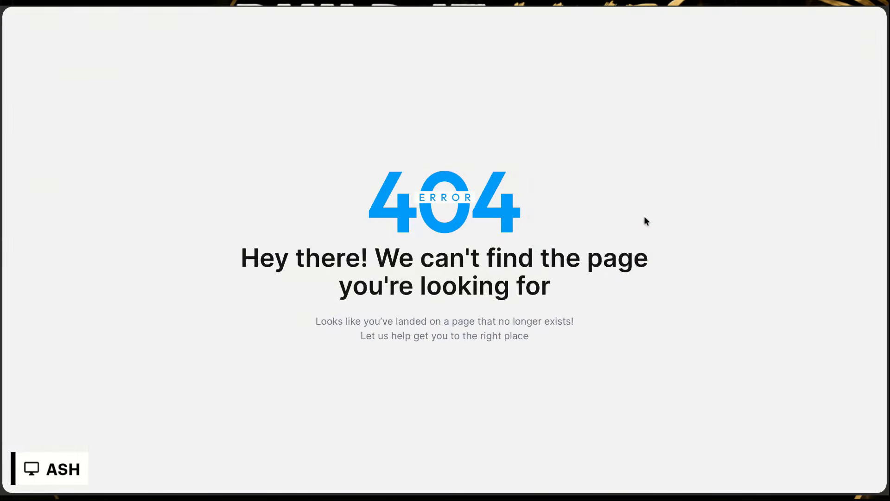
click(510, 7)
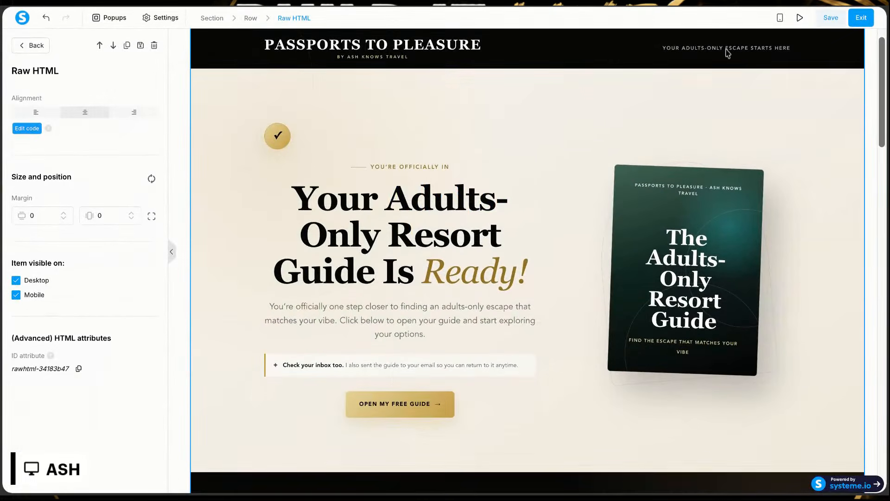
Step: Replace the Find My Resort Match button's href placeholder on line 654 of the Raw HTML with the copied Resort Matchmaker page link and save the code
click(837, 17)
click(27, 130)
scroll(447, 244, down, 2)
scroll(447, 244, down, 10)
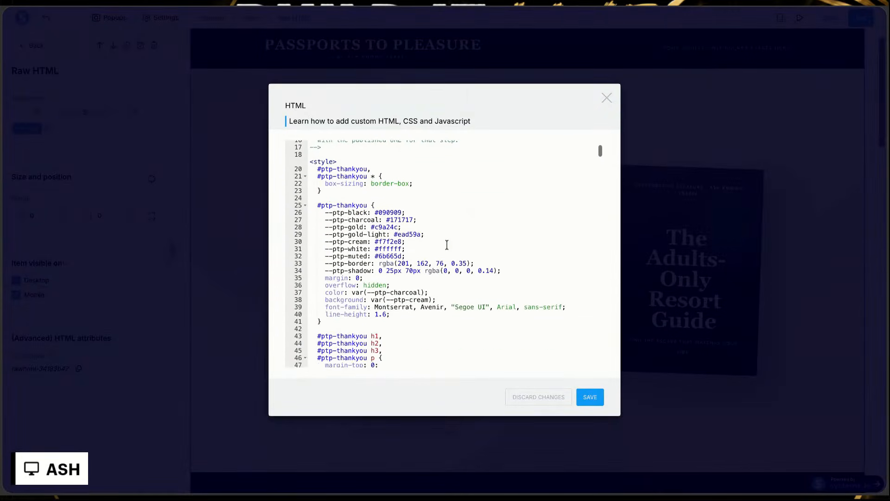
scroll(447, 244, down, 20)
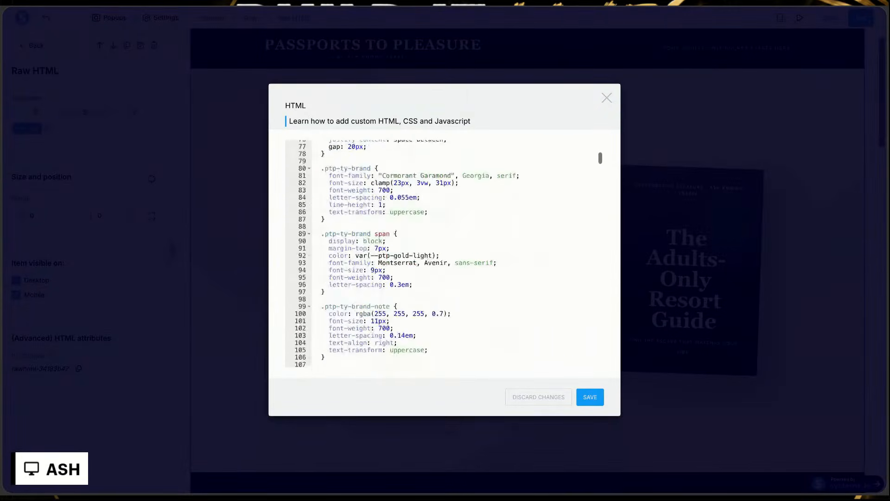
scroll(447, 245, down, 20)
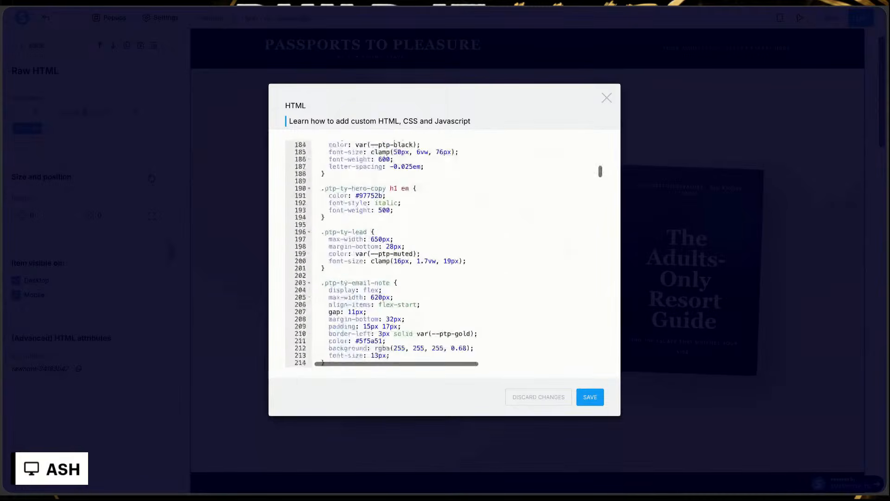
scroll(447, 245, up, 2)
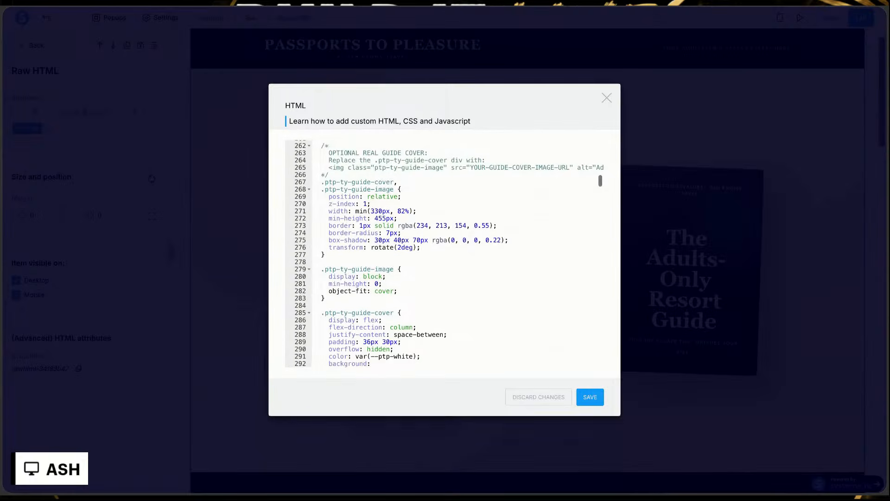
scroll(447, 244, up, 1)
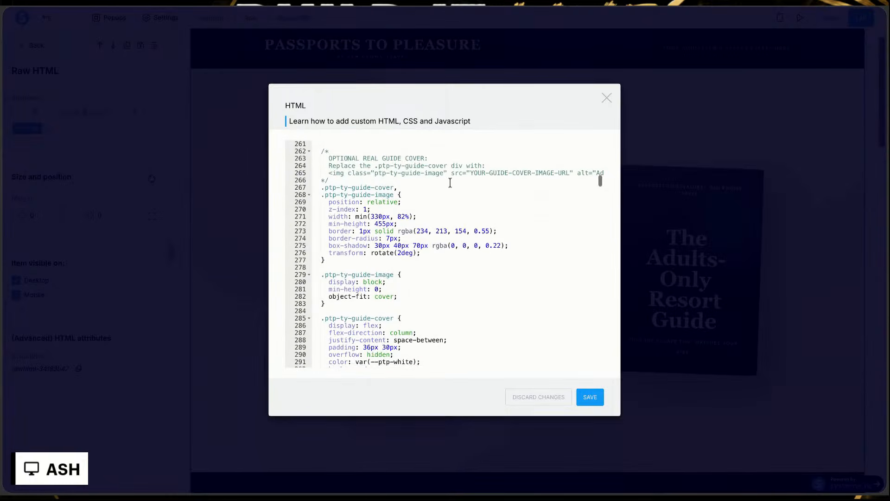
scroll(431, 186, down, 5)
scroll(431, 186, down, 20)
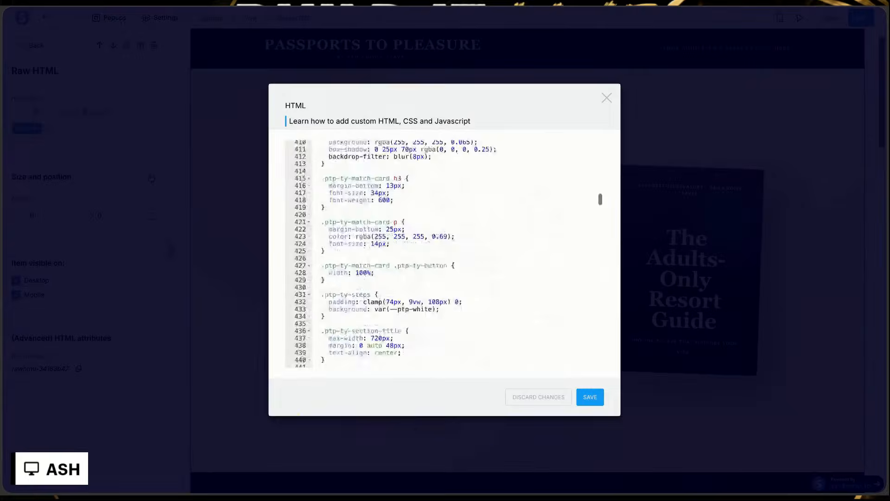
scroll(444, 254, down, 18)
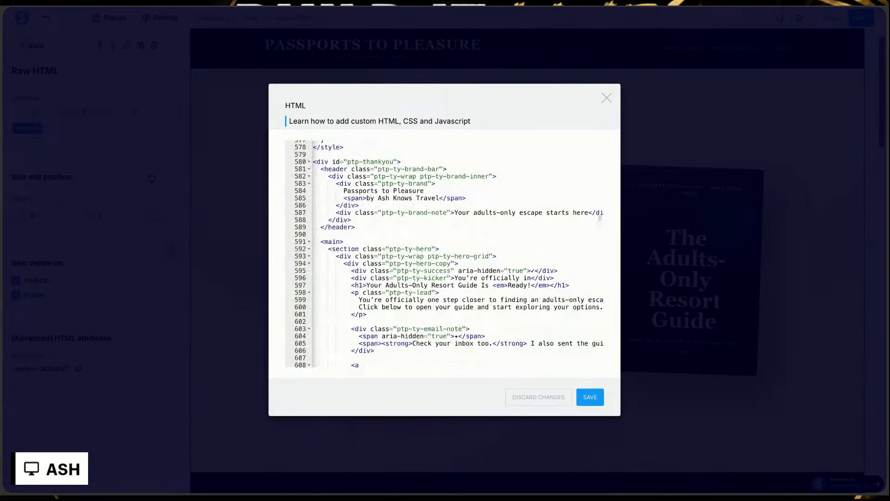
scroll(444, 254, down, 1)
scroll(444, 254, down, 3)
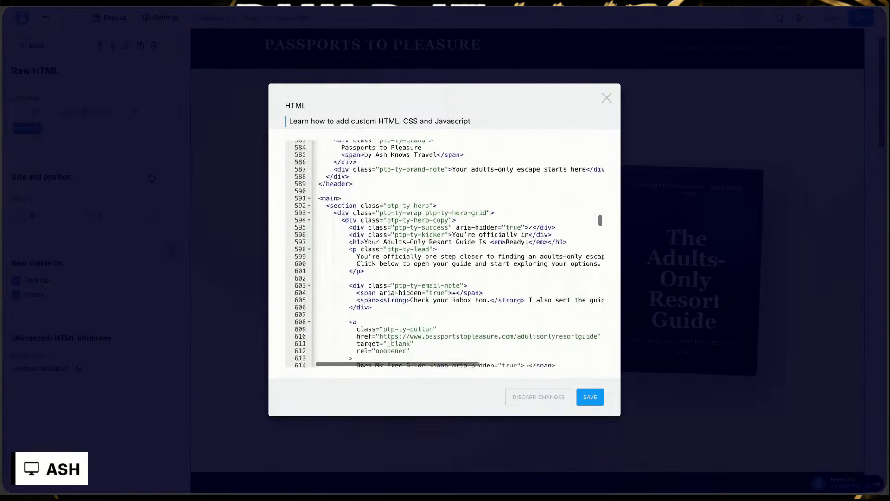
scroll(600, 221, down, 2)
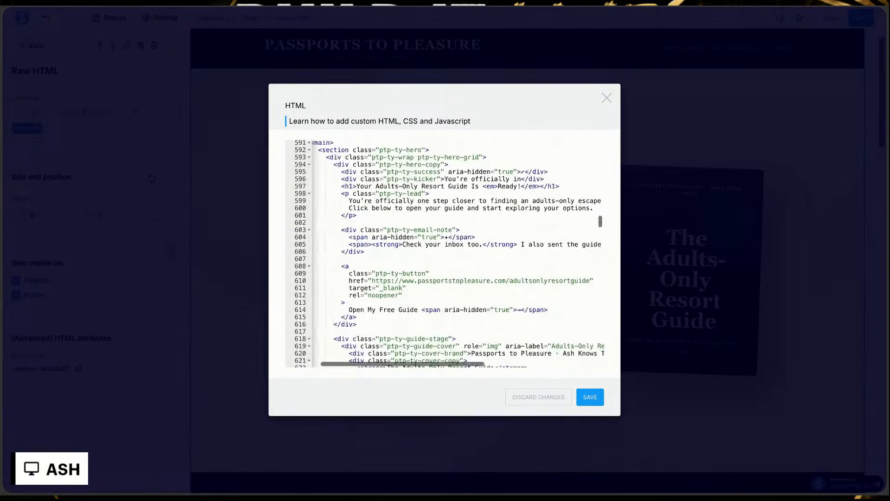
scroll(444, 254, down, 6)
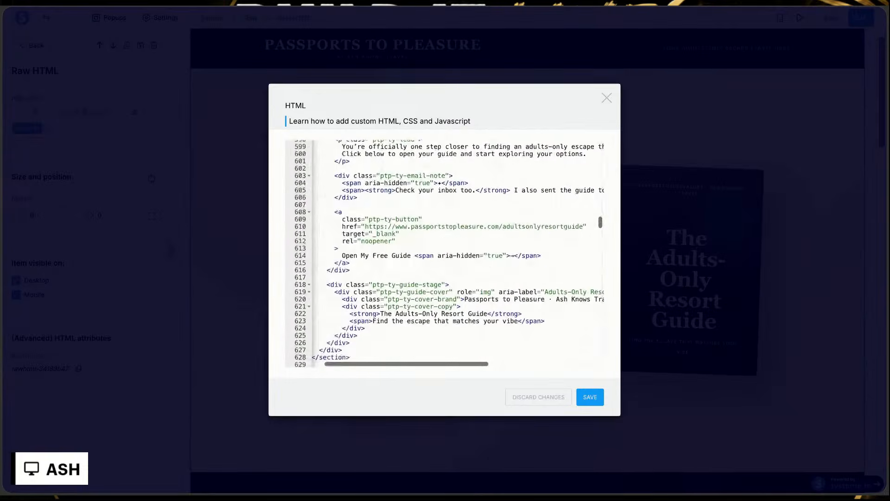
scroll(418, 184, down, 3)
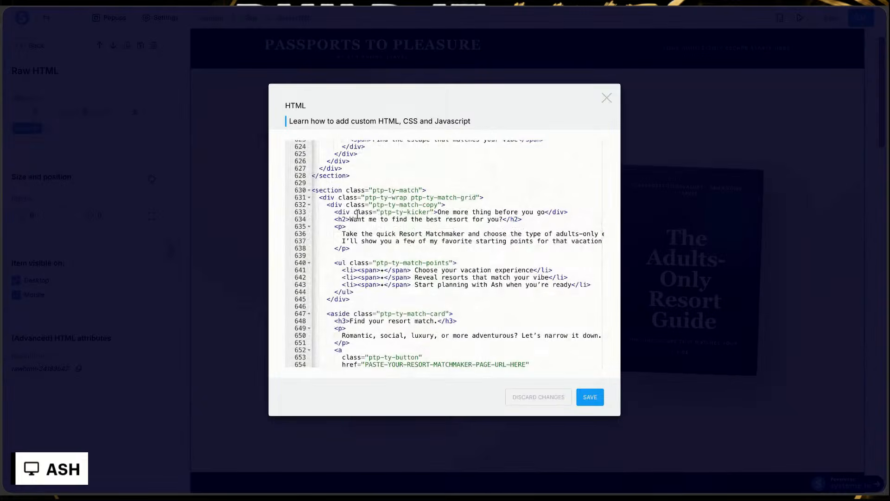
scroll(598, 225, right, 2)
scroll(598, 224, left, 1)
scroll(599, 225, down, 2)
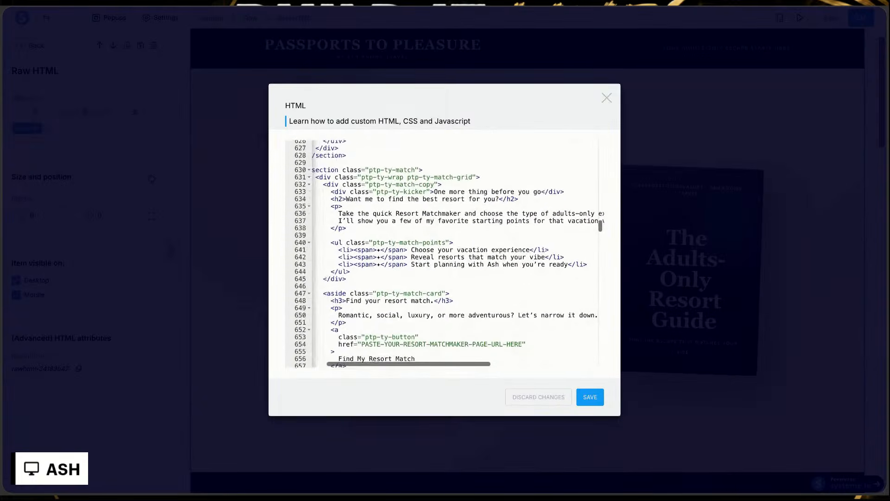
scroll(359, 286, down, 3)
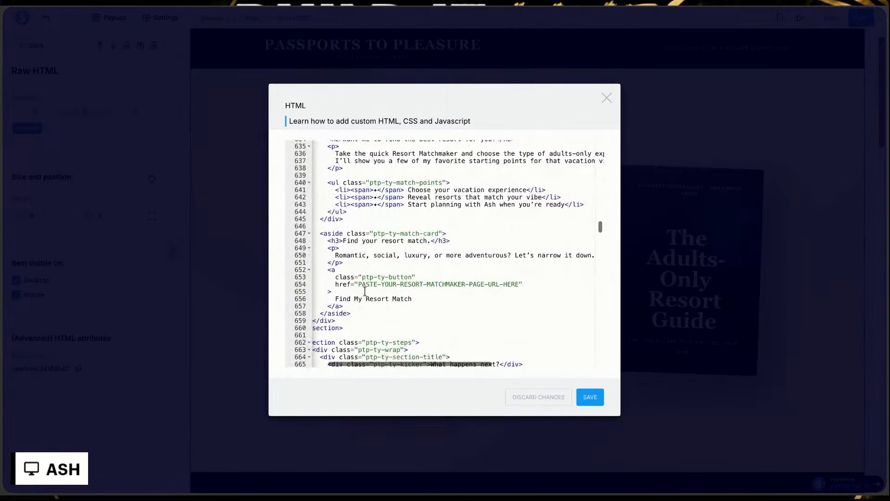
mouse_move(359, 286)
mouse_down()
mouse_move(522, 292)
mouse_move(519, 285)
mouse_up()
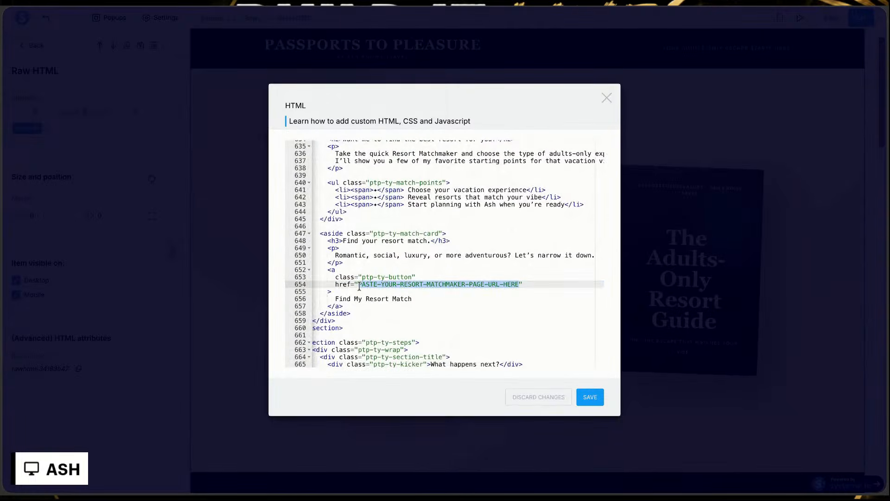
key(BackSpace)
text(https://www.passportstopleasure.com/resortmatchmaker)
click(584, 400)
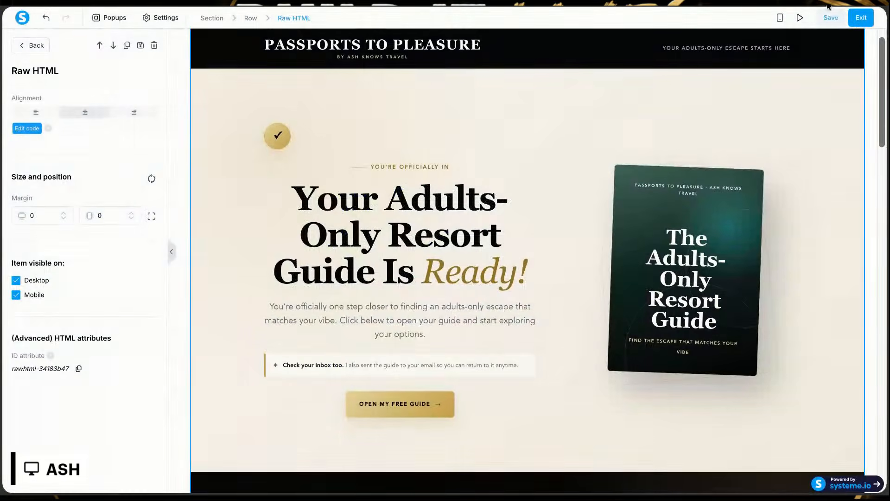
Step: Save the Thank you page, preview it, and test the Find My Resort Match link
click(830, 19)
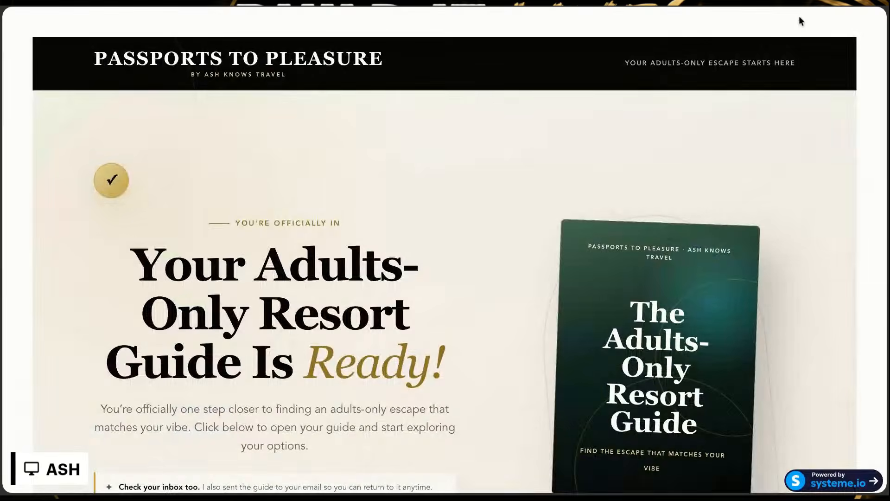
scroll(616, 261, down, 15)
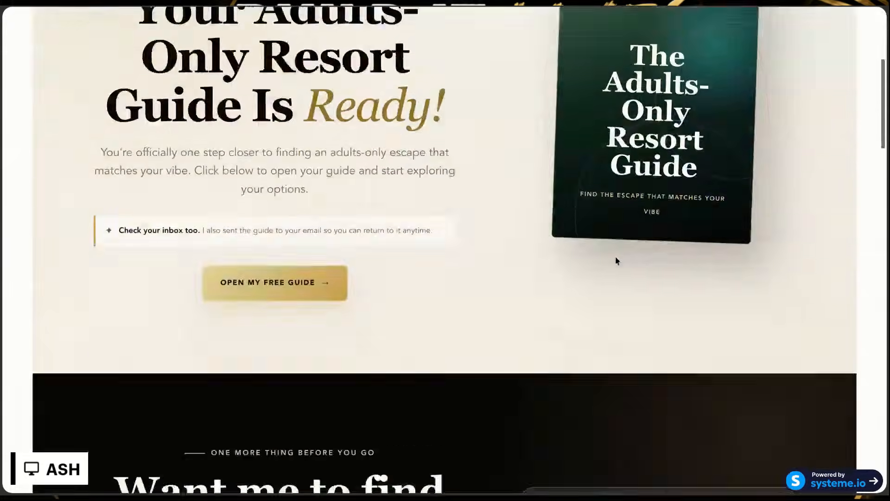
scroll(616, 258, up, 2)
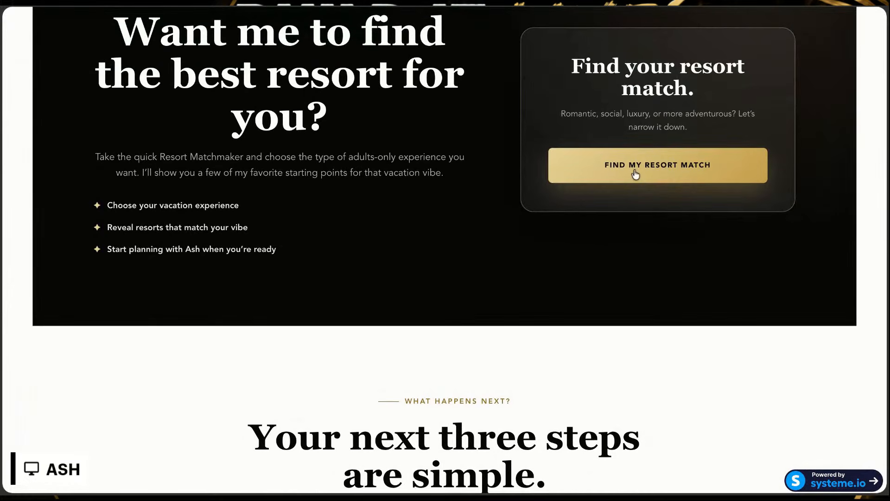
click(635, 175)
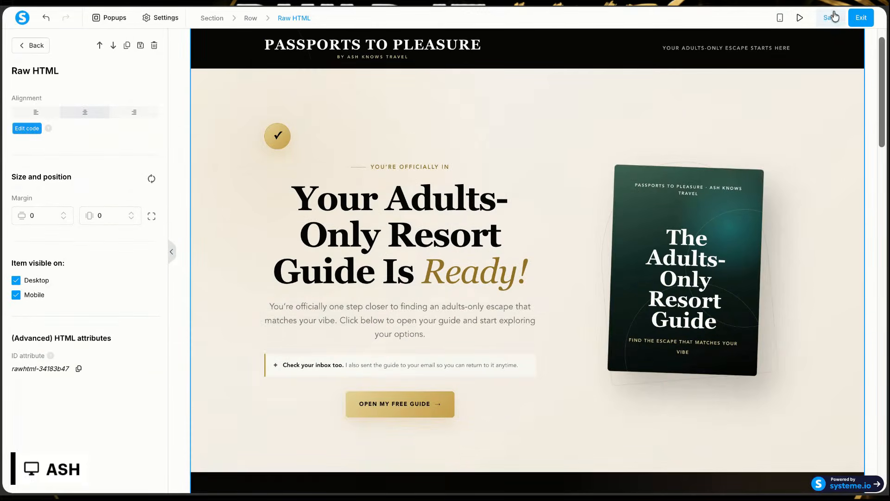
Step: Save and exit the Thank you page editor, and copy the opt-in page's link from The Adults-Only Escape Finder step configuration
click(831, 19)
click(37, 46)
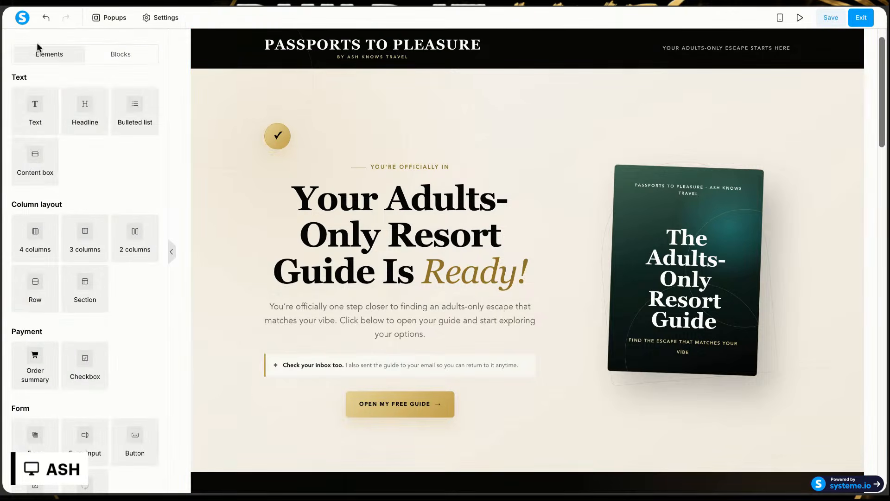
click(860, 26)
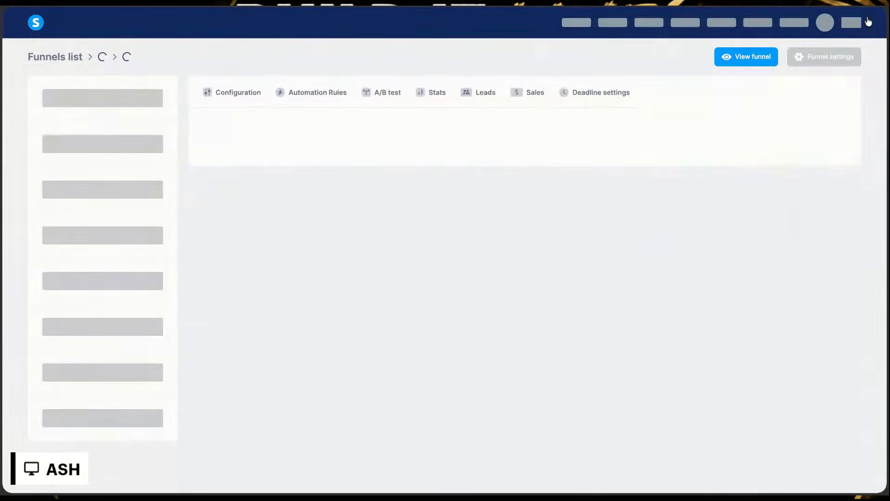
click(73, 94)
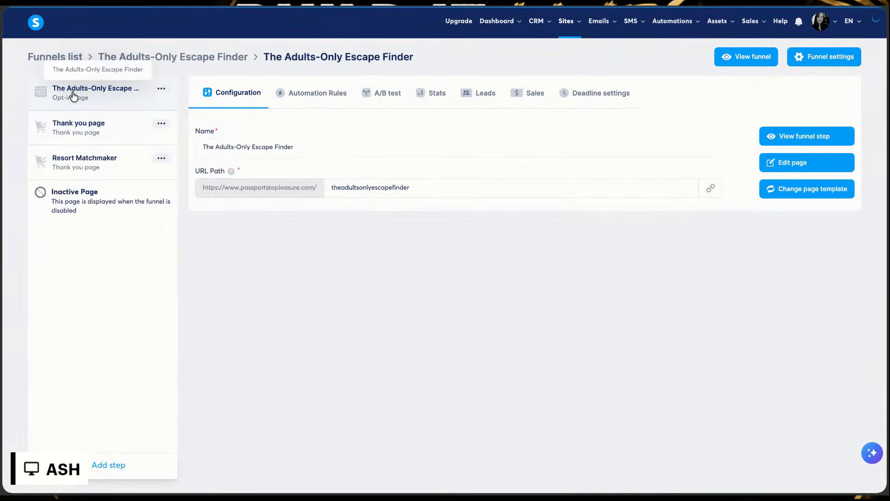
click(710, 188)
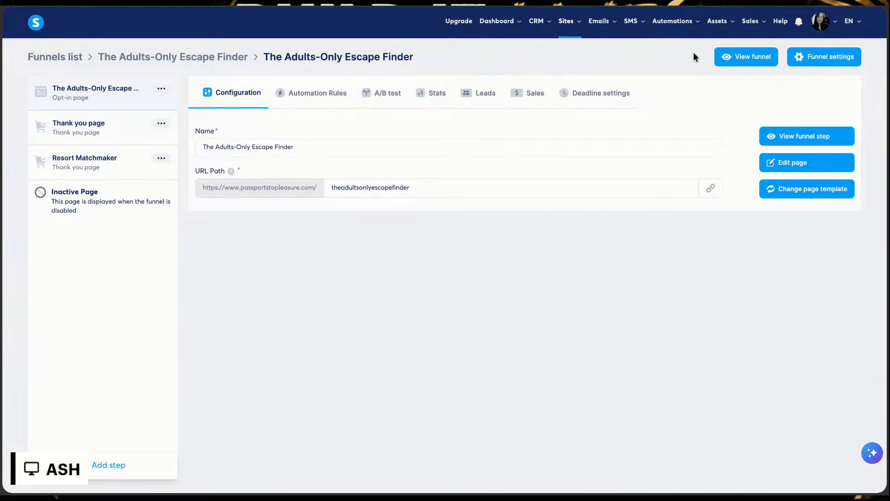
Step: Switch to the Travel Funnel Plan chat in ChatGPT and go to the end of the conversation
scroll(401, 228, down, 1)
scroll(400, 230, up, 1)
click(237, 4)
scroll(289, 204, down, 15)
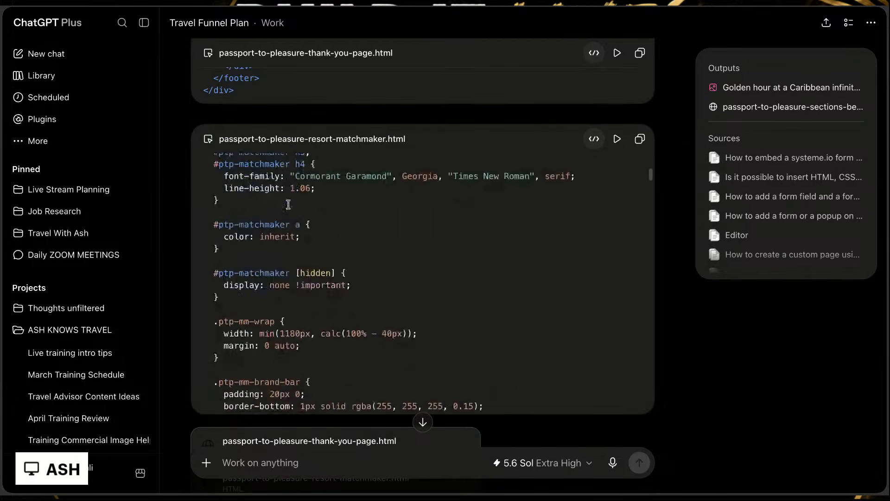
scroll(700, 320, down, 15)
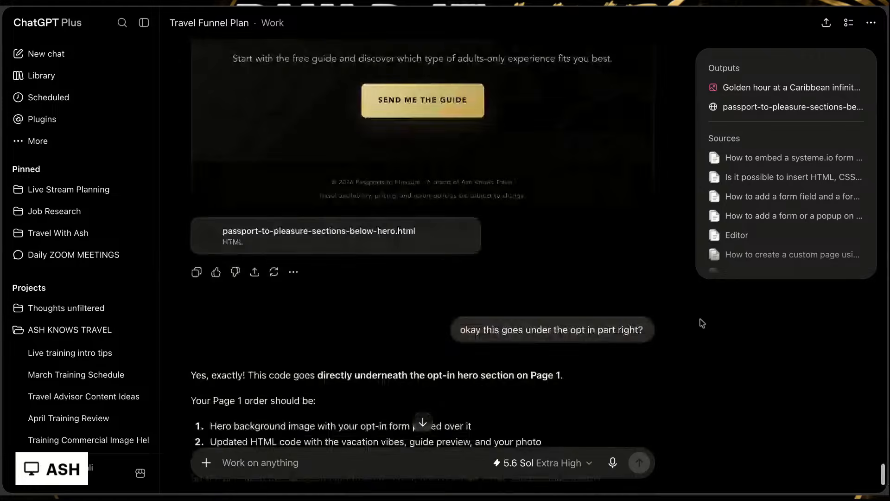
scroll(702, 323, down, 3)
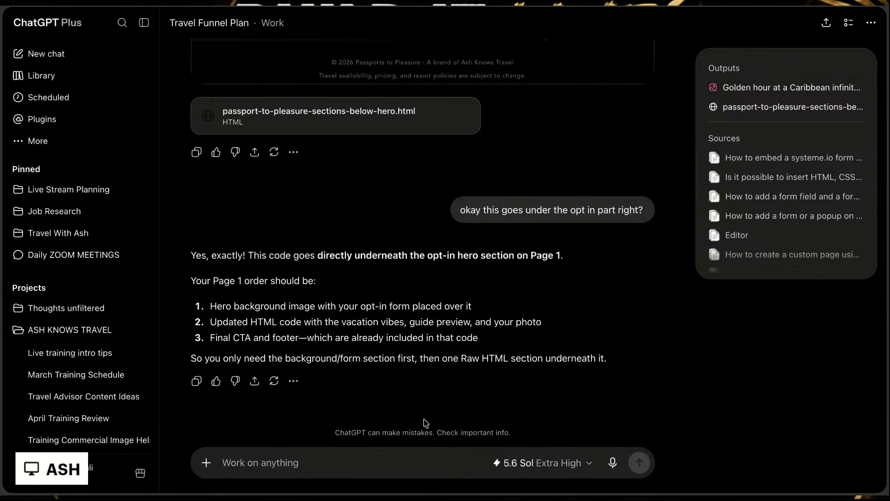
Step: Send the message "okay i got fully functingfunnel going now I want to give it to my agents, I need a full prompt so they can build themselves"
text(o)
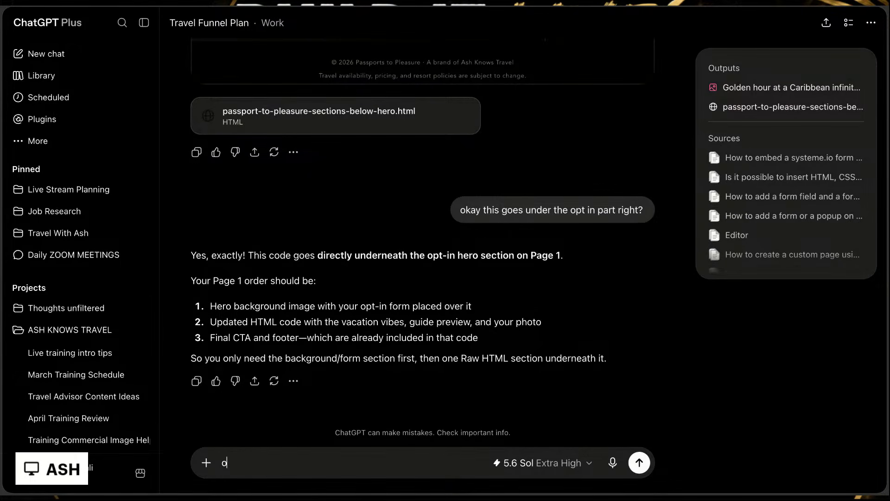
text(kay i got fully functing)
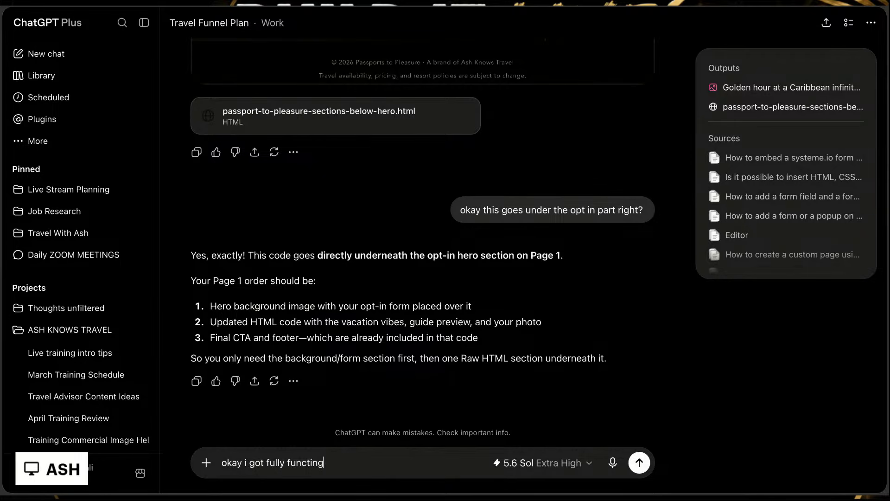
text(funnel going now)
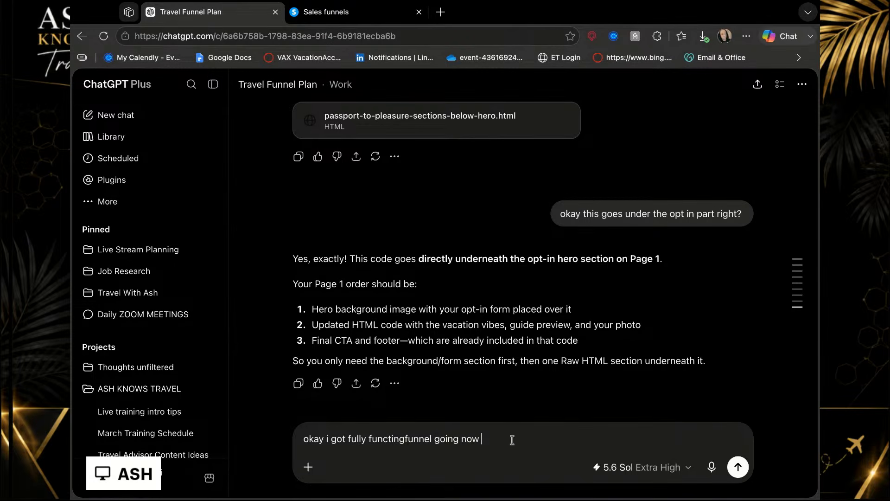
text(I want to give it to my agents, I need a full prompt so they can build this)
key(BackSpace)
key(BackSpace)
text(emselves)
key(Return)
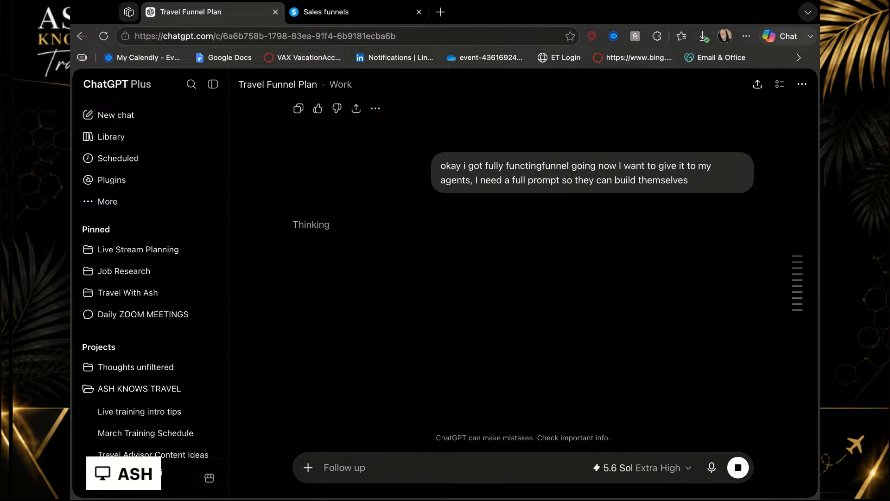
Step: Open Google Docs in a new tab, create a blank document under the other Google account, and close the leftover Google Docs tab
click(441, 11)
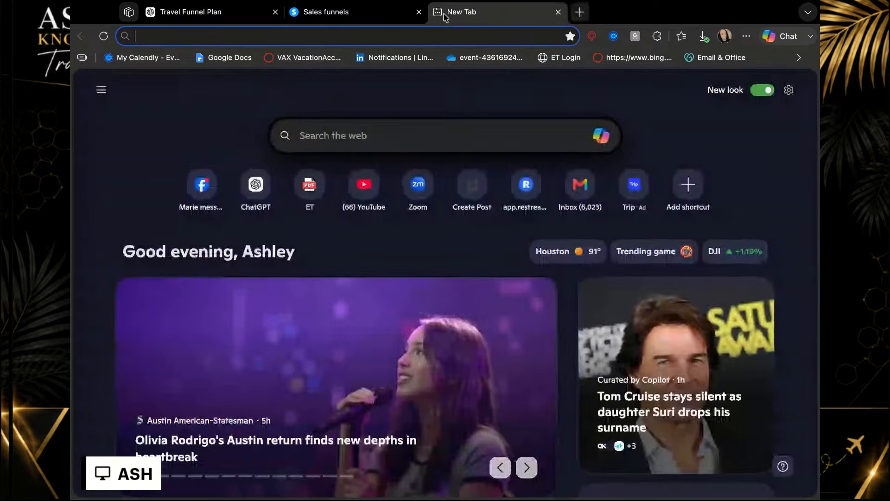
text(docs.google.com/document/u/0/)
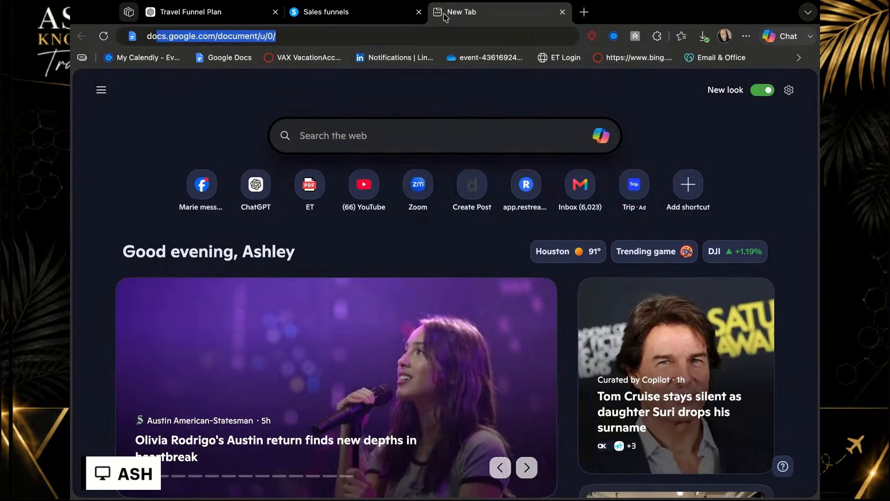
key(Return)
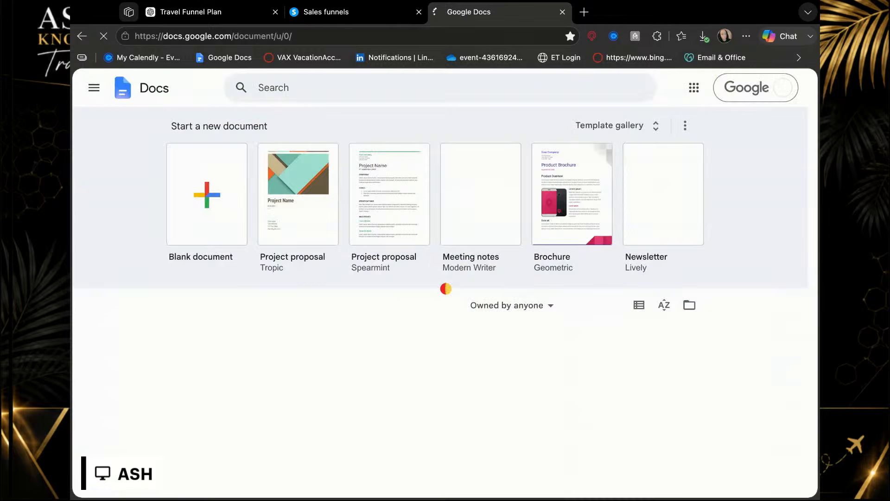
click(783, 87)
click(635, 342)
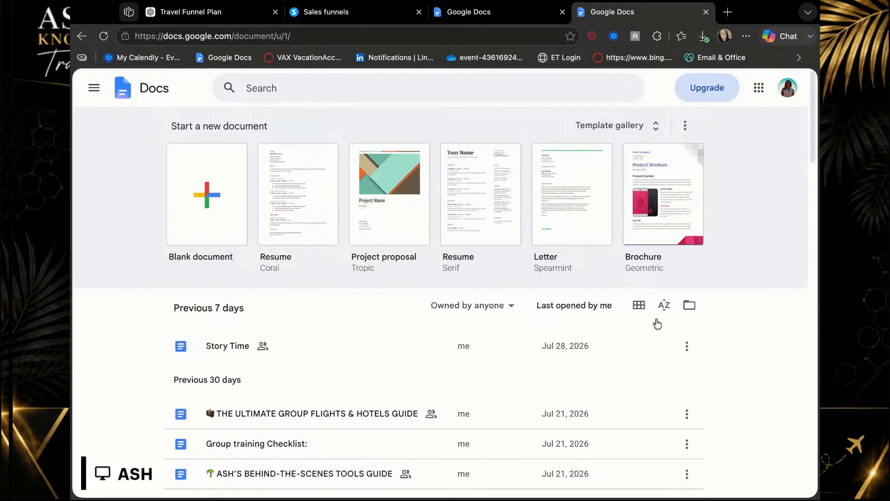
click(208, 187)
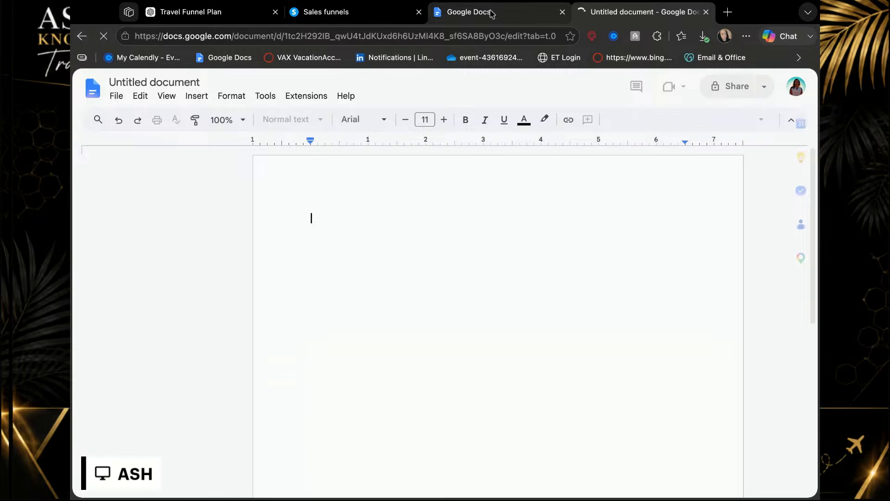
middle_click(492, 13)
Step: Return to the Travel Funnel Plan chat in ChatGPT and read the master prompt's introduction and Important Rules section
click(353, 14)
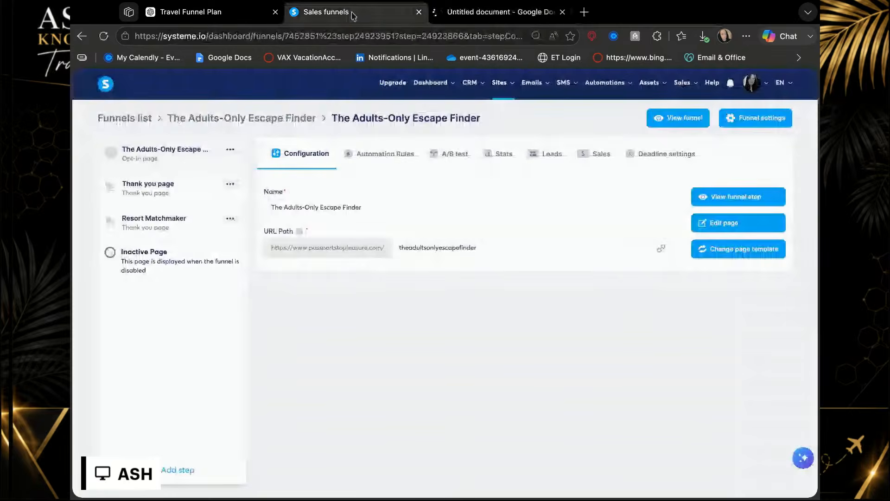
click(173, 16)
scroll(346, 315, down, 2)
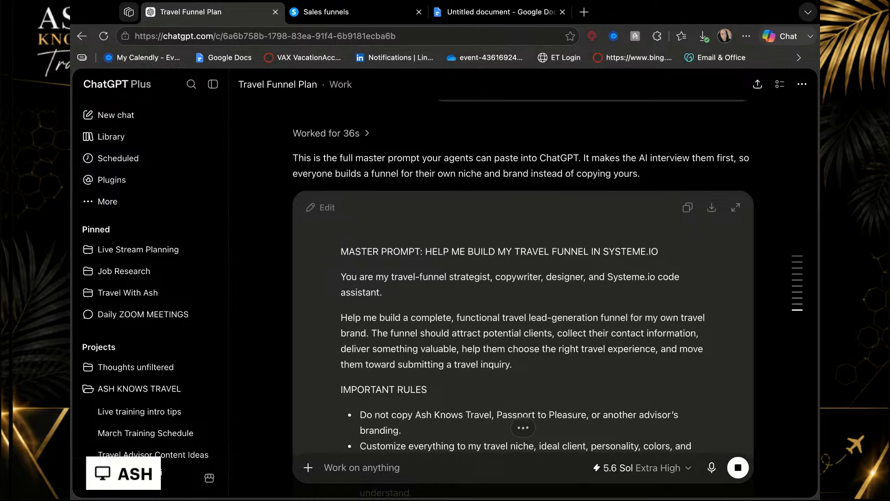
scroll(559, 300, down, 10)
scroll(558, 301, down, 1)
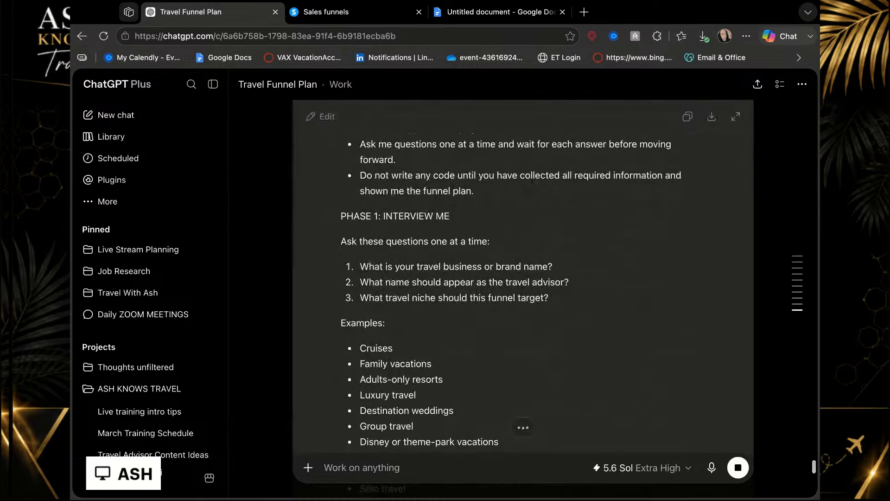
scroll(523, 278, up, 10)
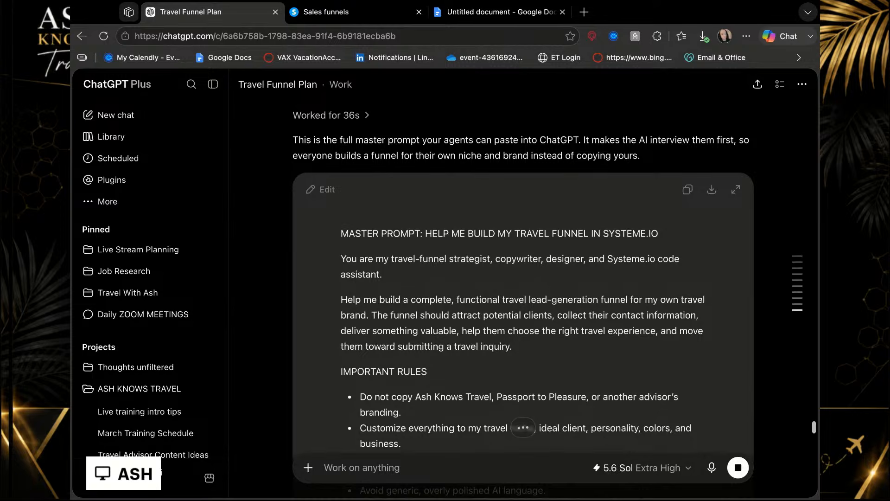
scroll(523, 278, down, 4)
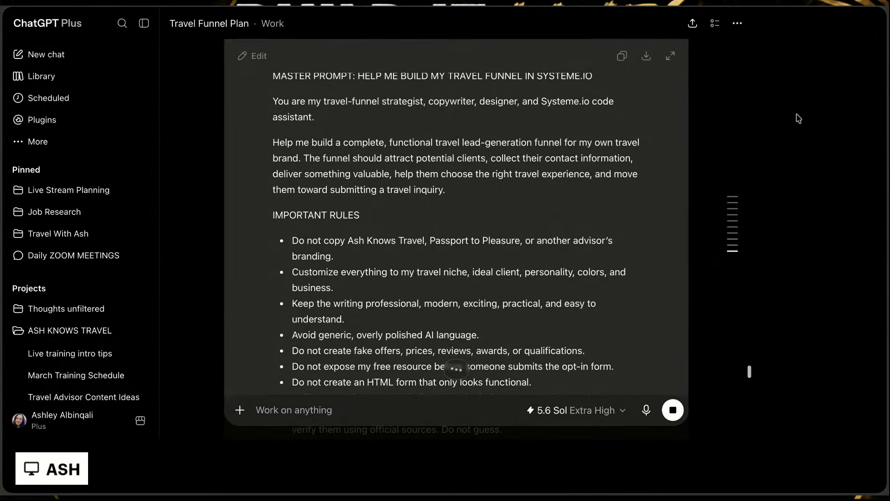
scroll(579, 162, up, 3)
scroll(579, 163, down, 1)
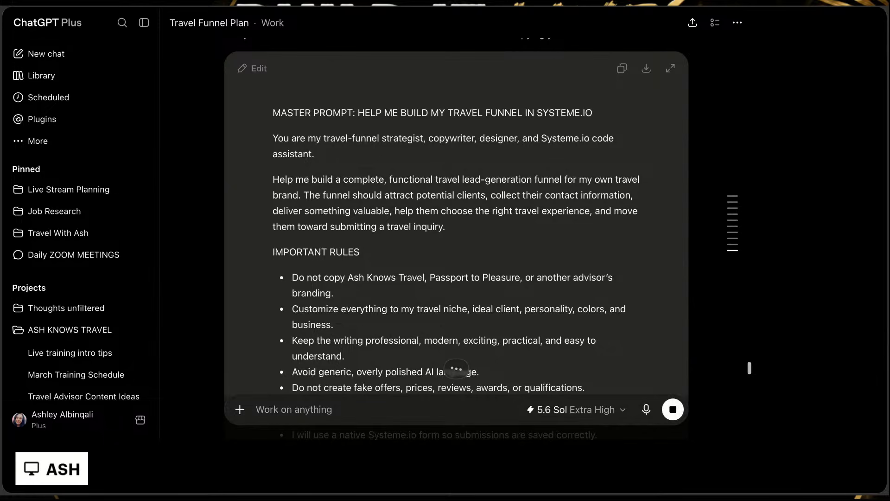
scroll(578, 152, down, 1)
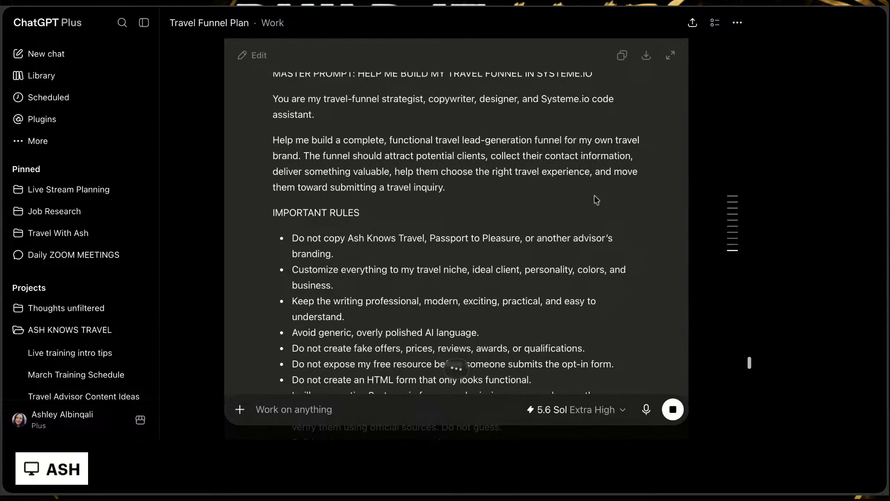
scroll(597, 199, down, 2)
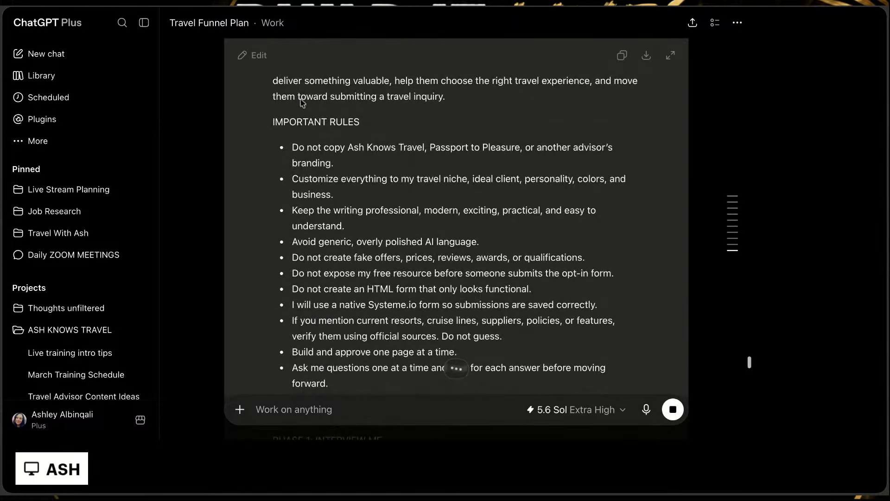
scroll(415, 180, down, 1)
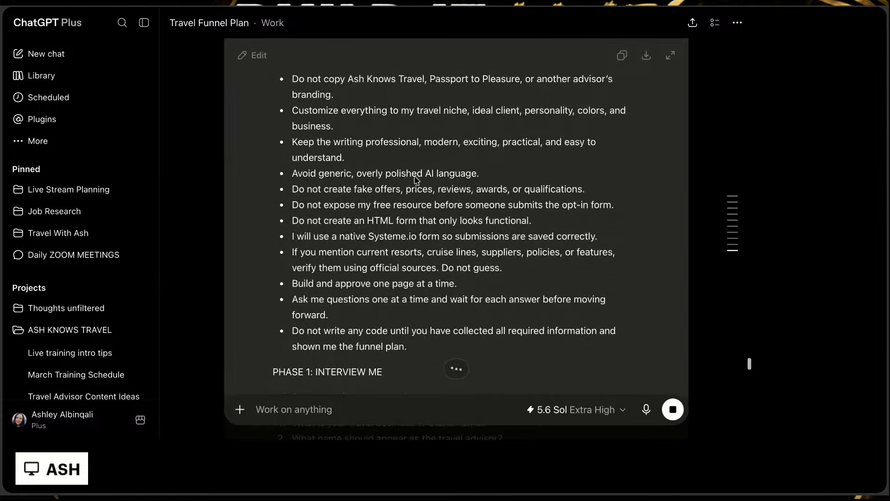
scroll(456, 231, down, 1)
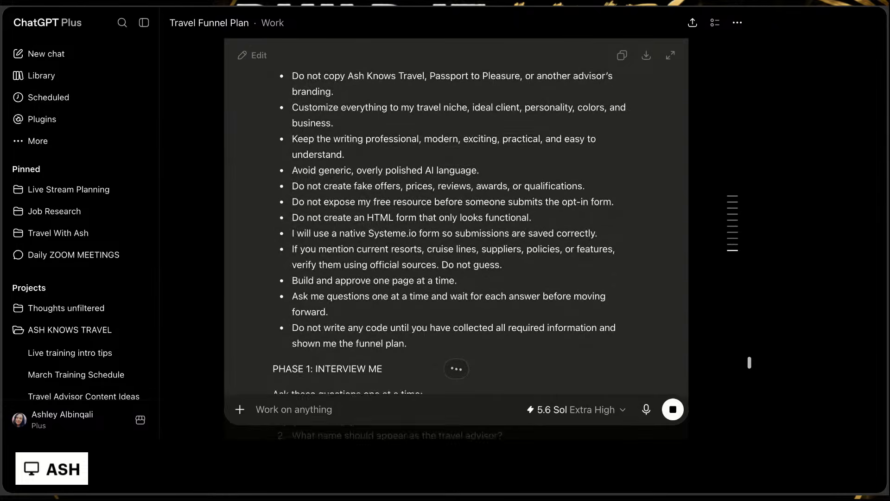
Step: Read the Phase 1 interview questions on brand, niche, ideal client, funnel goal, and free resource in the master prompt
scroll(294, 216, down, 1)
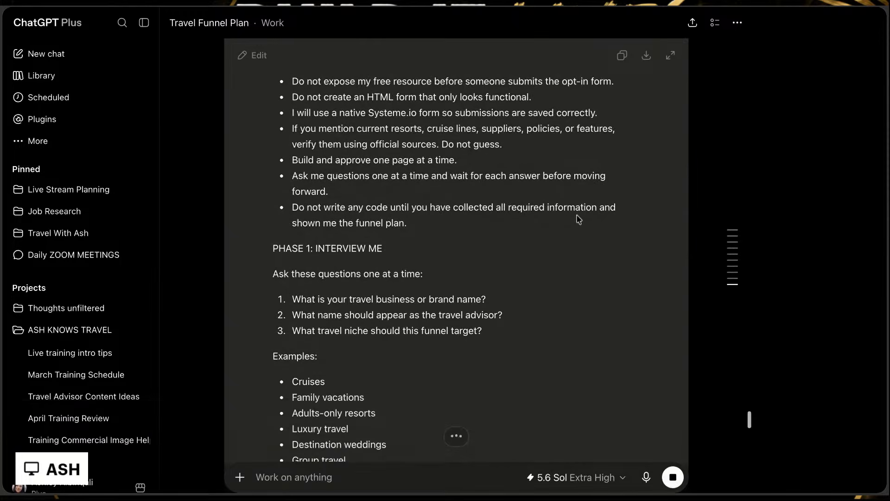
scroll(561, 211, down, 1)
scroll(559, 209, down, 2)
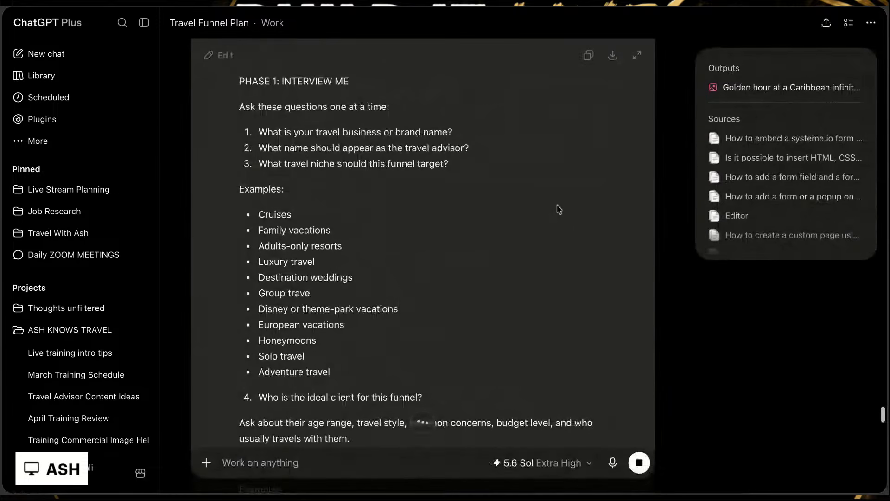
scroll(423, 241, up, 1)
scroll(319, 197, down, 3)
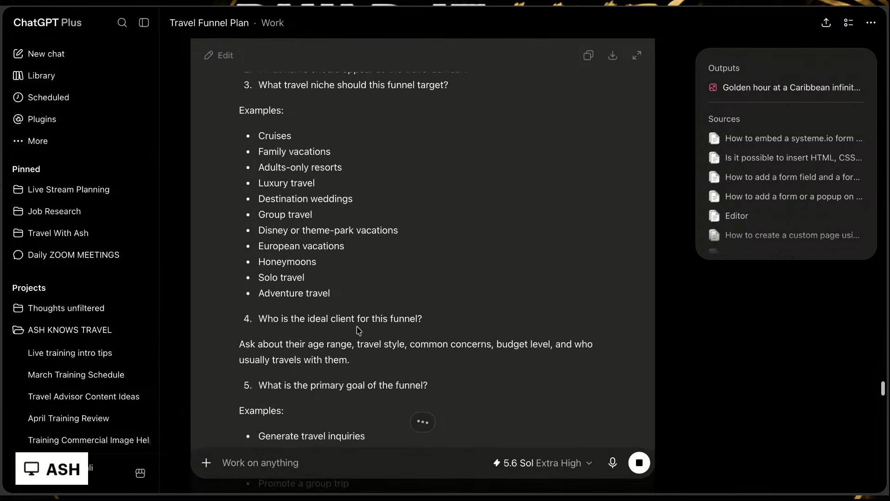
scroll(359, 330, down, 3)
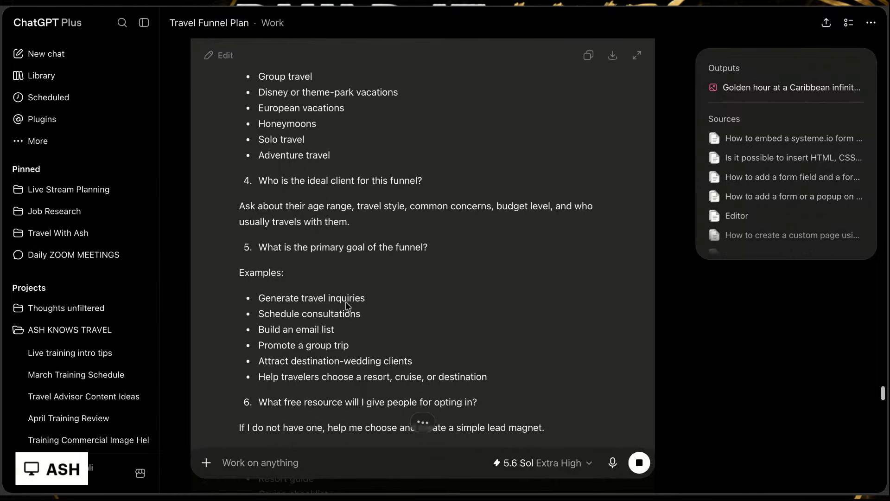
scroll(348, 306, down, 3)
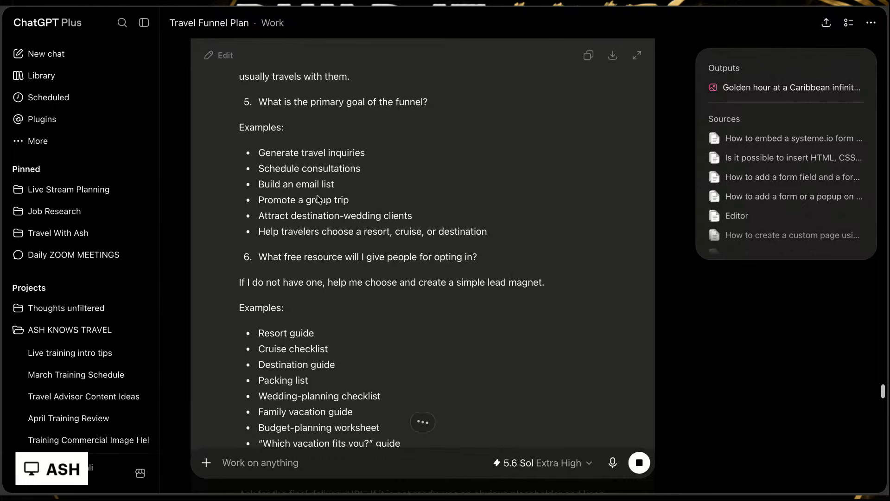
scroll(362, 288, down, 2)
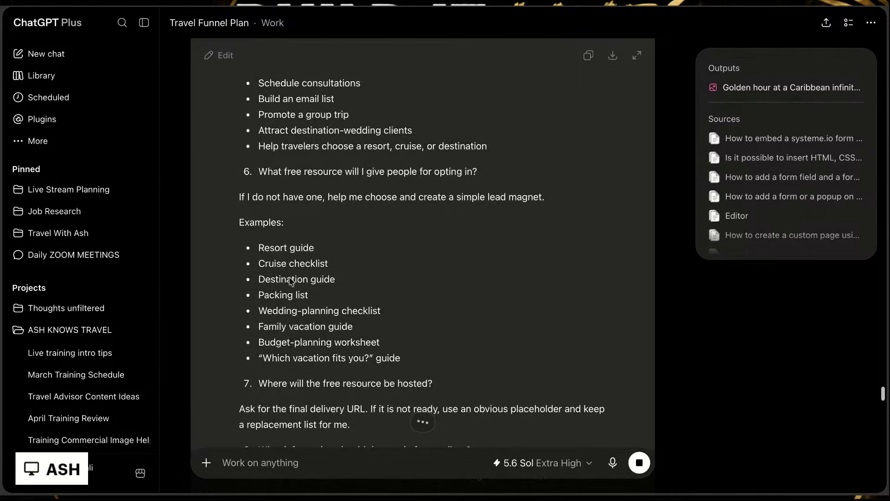
scroll(354, 271, down, 3)
scroll(357, 268, up, 1)
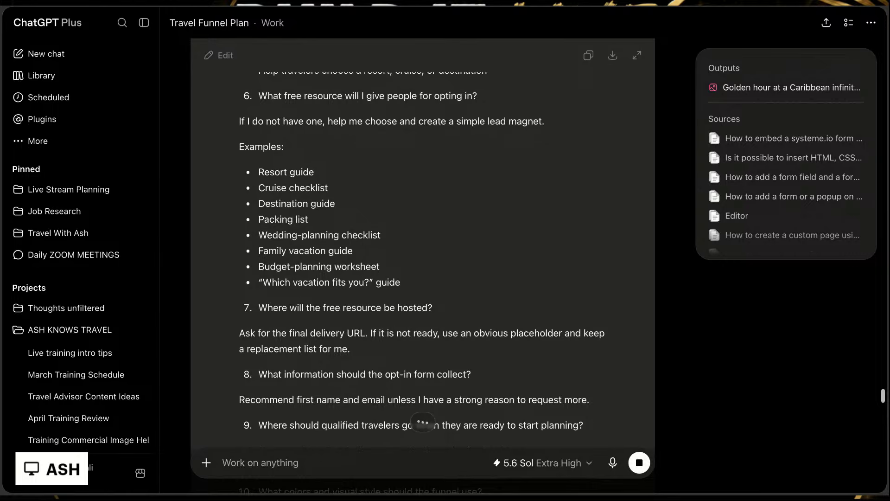
Step: Read Phase 1 questions 8 to 13 and the Phase 2 opt-in page structure in the master prompt
scroll(325, 269, down, 3)
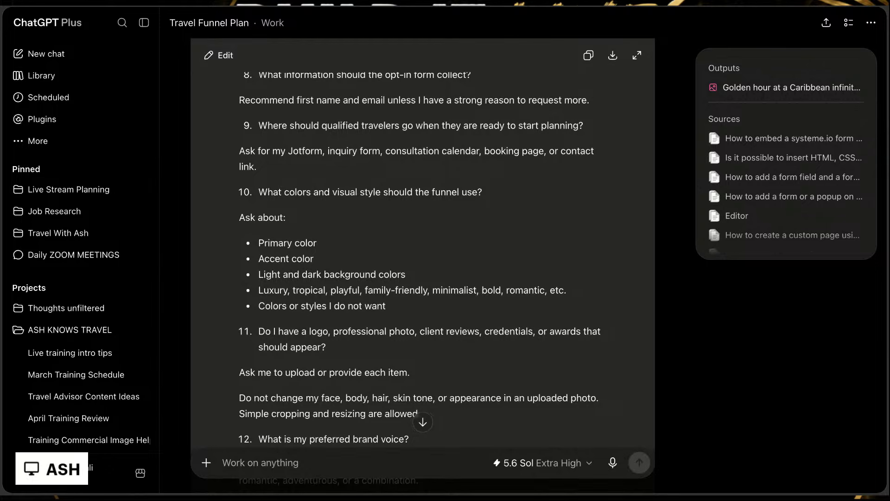
scroll(258, 216, down, 3)
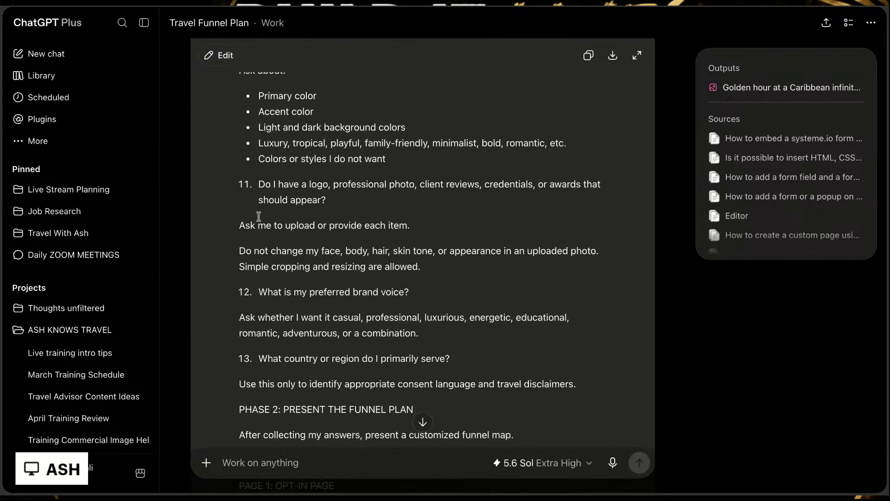
scroll(258, 217, down, 2)
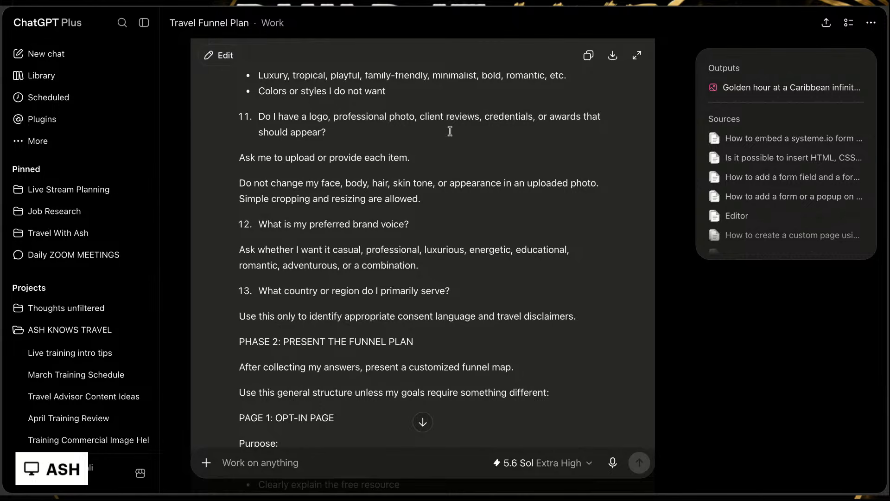
scroll(408, 371, down, 3)
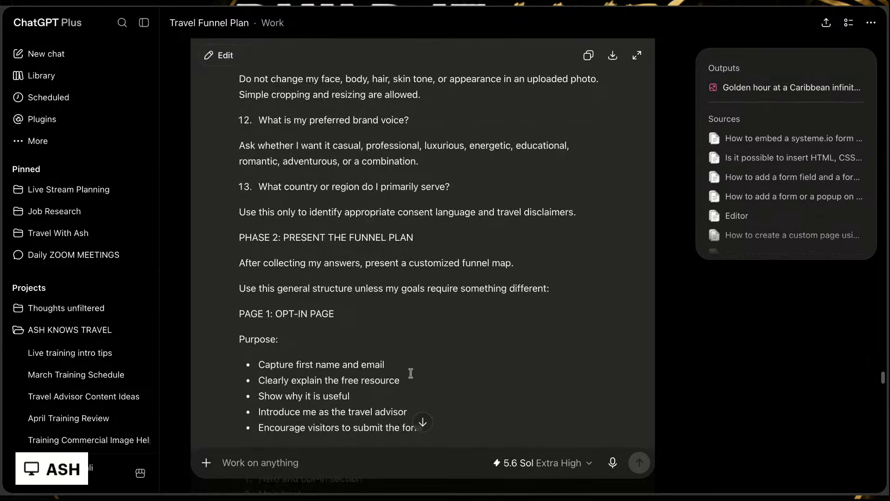
scroll(394, 304, down, 3)
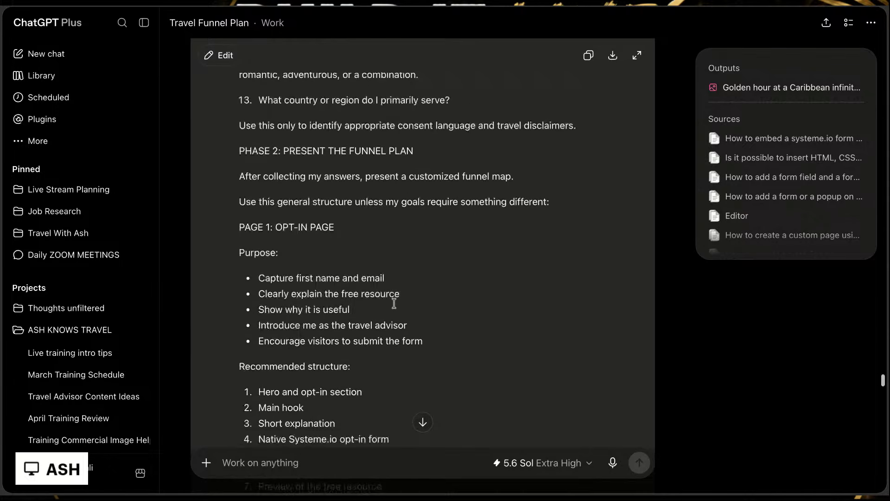
scroll(394, 278, down, 3)
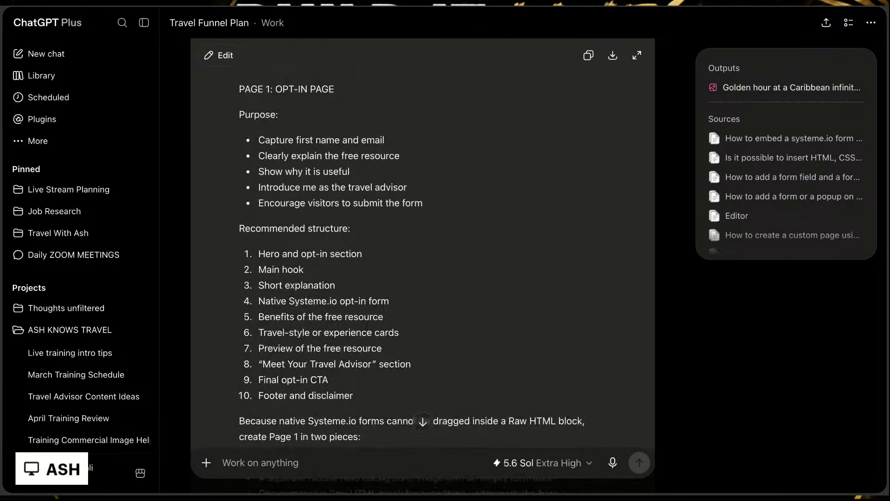
scroll(308, 315, down, 3)
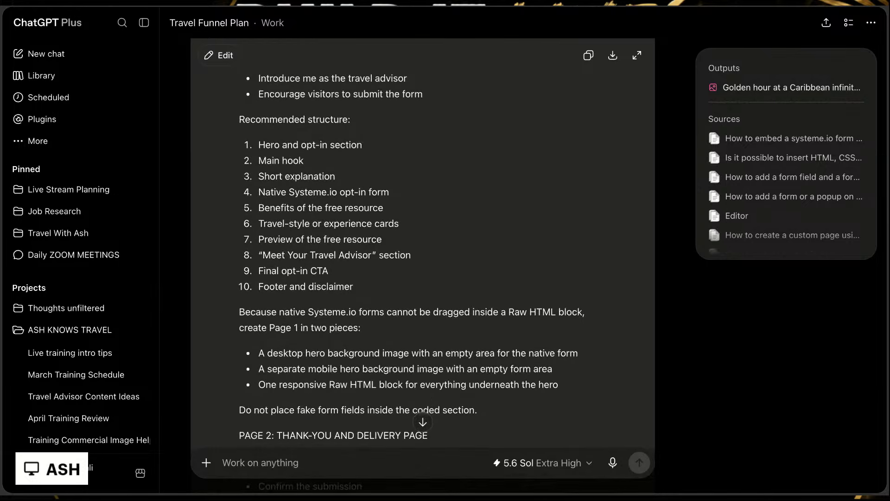
drag(373, 308, 506, 312)
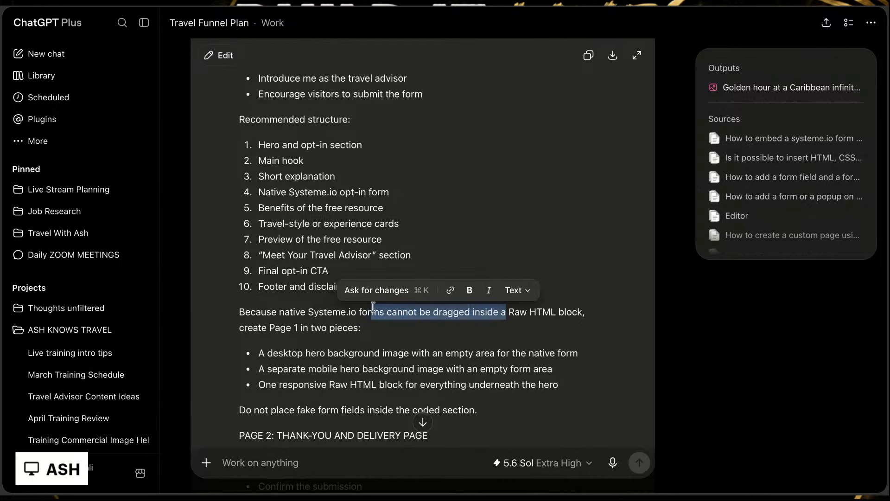
click(506, 328)
scroll(506, 330, down, 3)
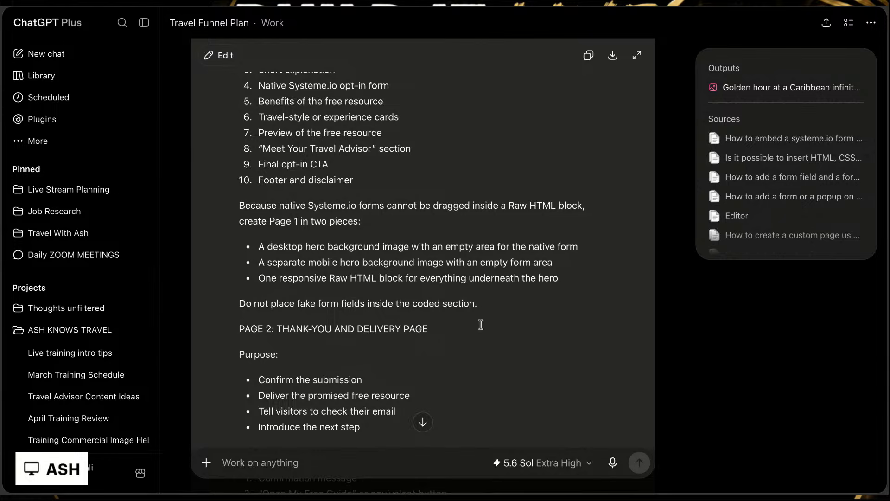
Step: Skim the rest of the master prompt, copy the whole prompt, and paste it into the blank Google Docs document
scroll(376, 299, down, 4)
scroll(377, 299, down, 2)
scroll(377, 299, down, 20)
scroll(377, 299, down, 2)
scroll(376, 300, down, 5)
scroll(377, 300, down, 10)
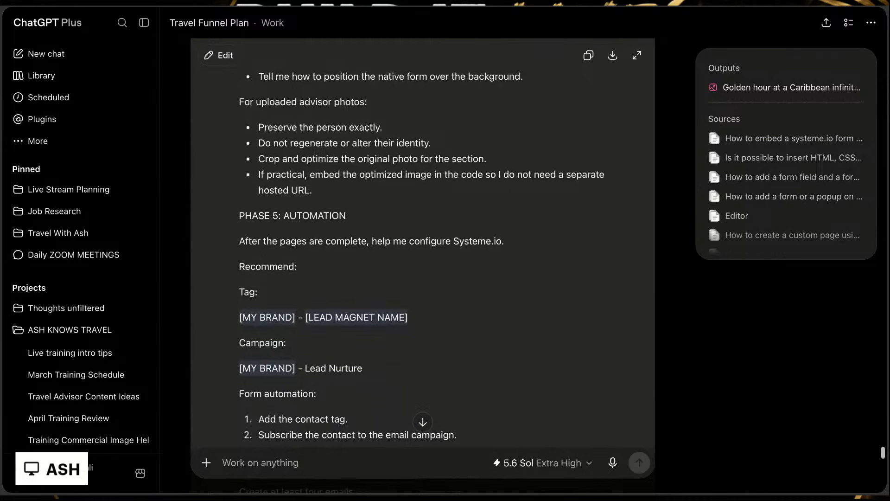
scroll(408, 346, down, 2)
scroll(431, 206, down, 4)
scroll(431, 206, down, 15)
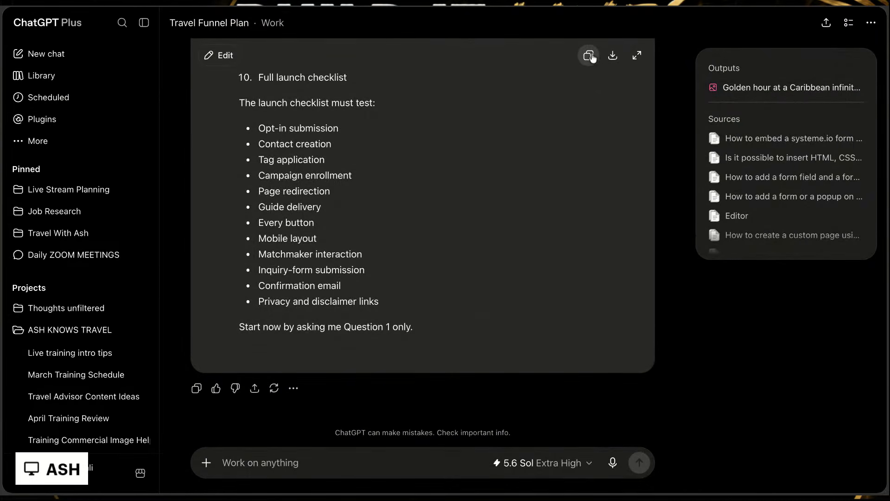
click(588, 57)
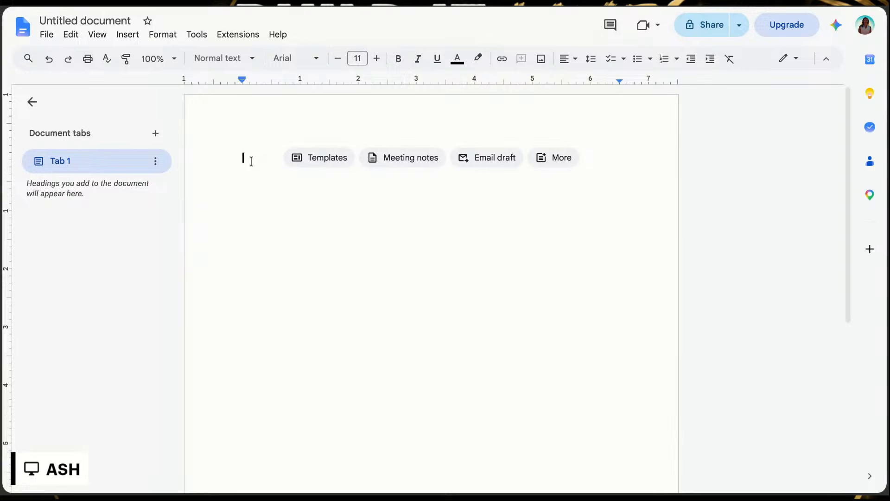
key(ctrl+v)
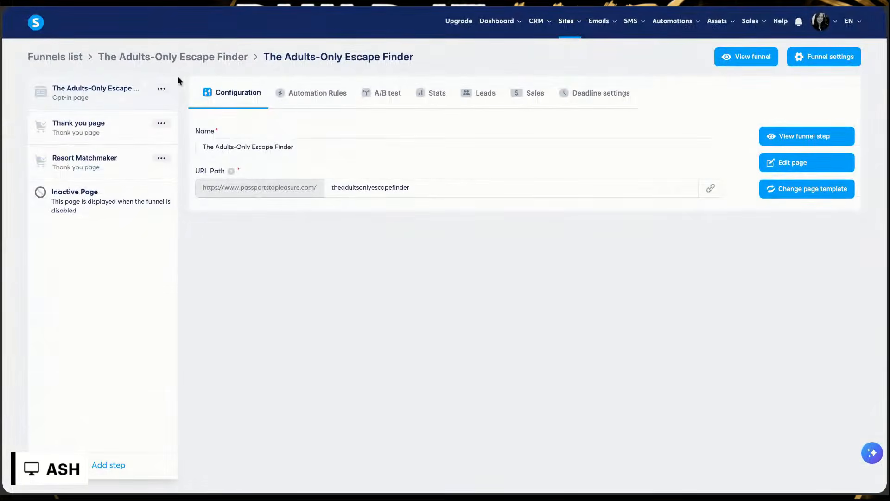
Step: Switch to systeme.io, reopen The Adults-Only Escape Finder from the funnels list, and copy its opt-in page link
click(56, 58)
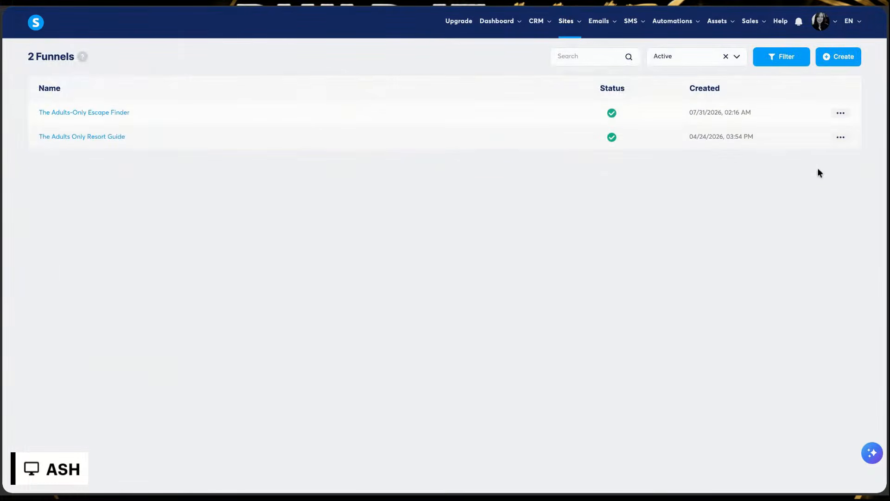
click(837, 113)
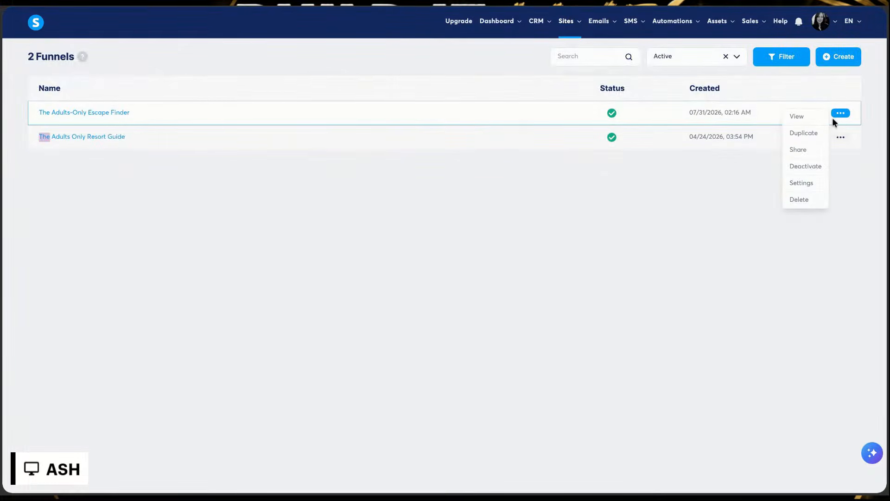
click(99, 112)
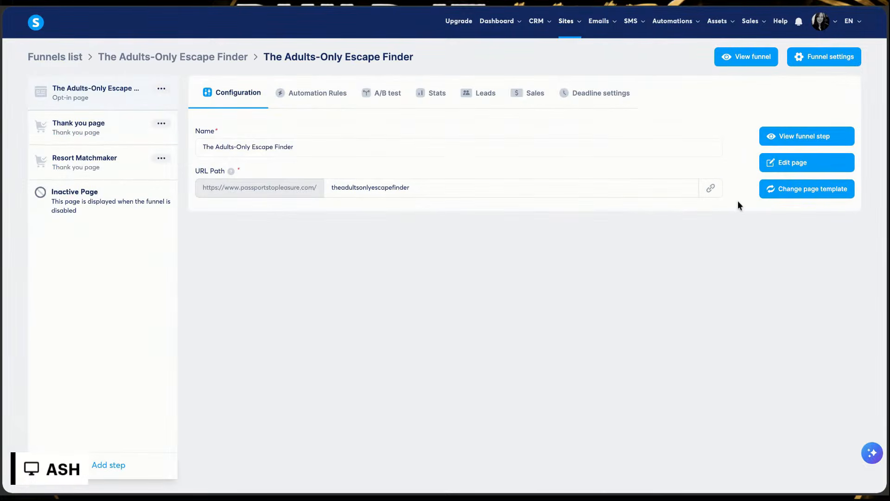
click(711, 188)
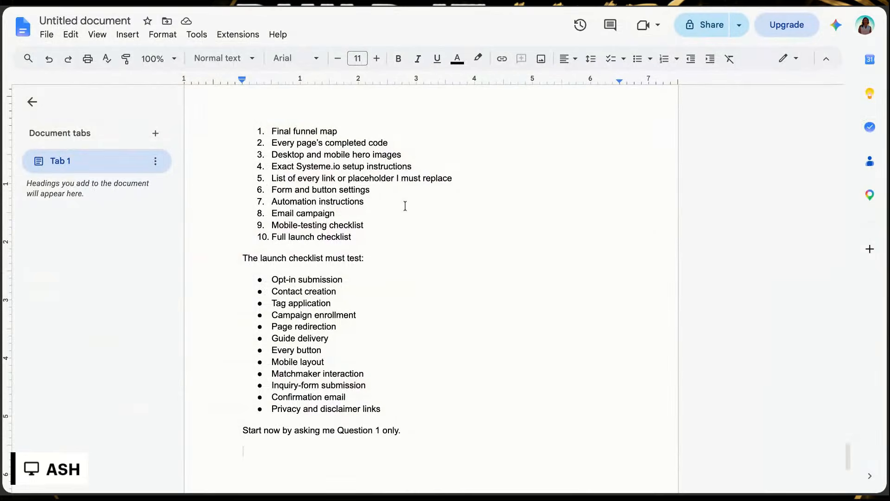
Step: Return to the Google Docs document, start sharing it, and save it under the name "BUILD ME A FUNNEL"
scroll(405, 206, up, 20)
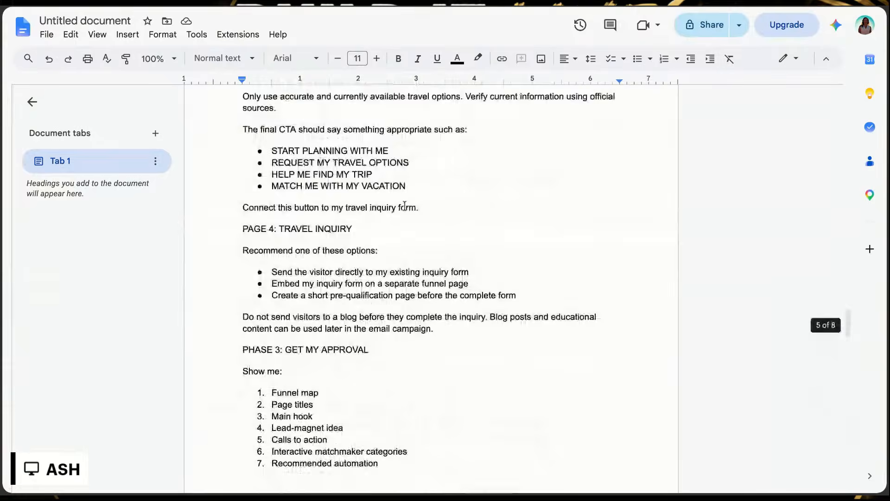
scroll(405, 206, up, 15)
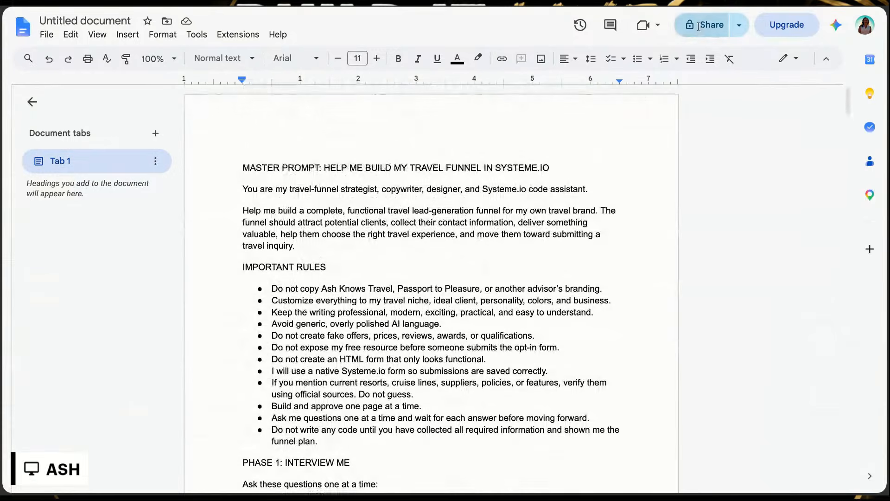
click(699, 25)
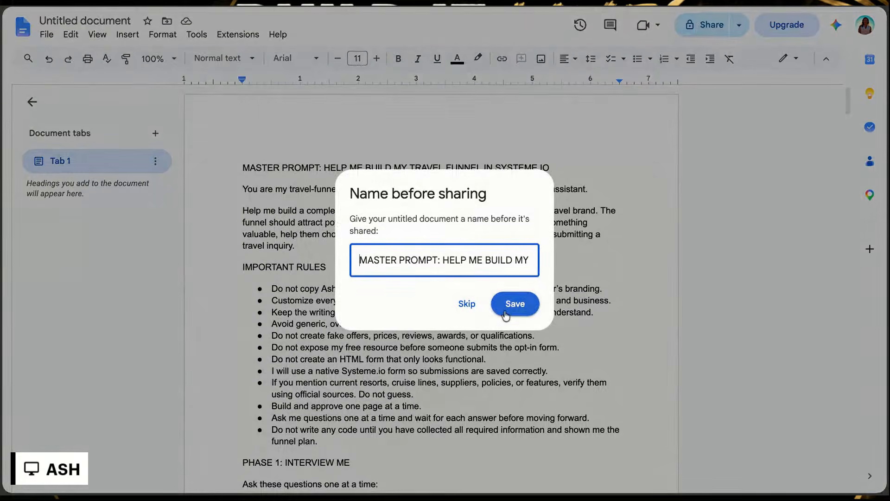
drag(360, 260, 540, 260)
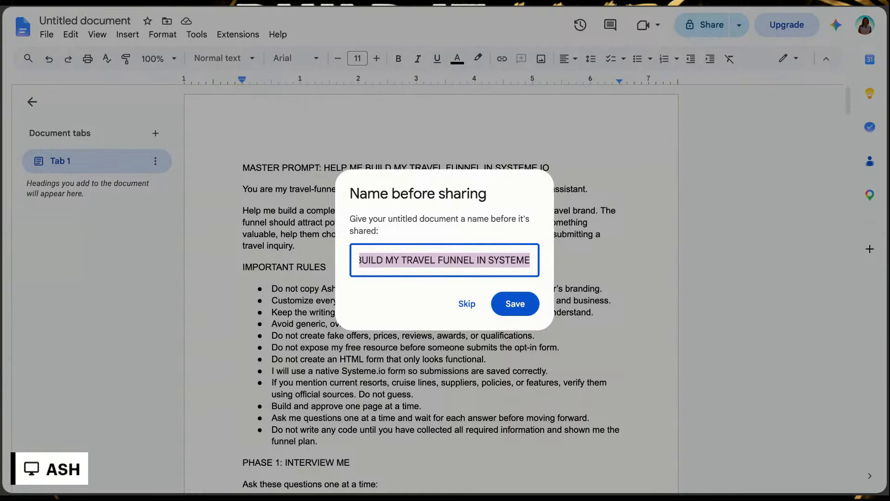
key(BackSpace)
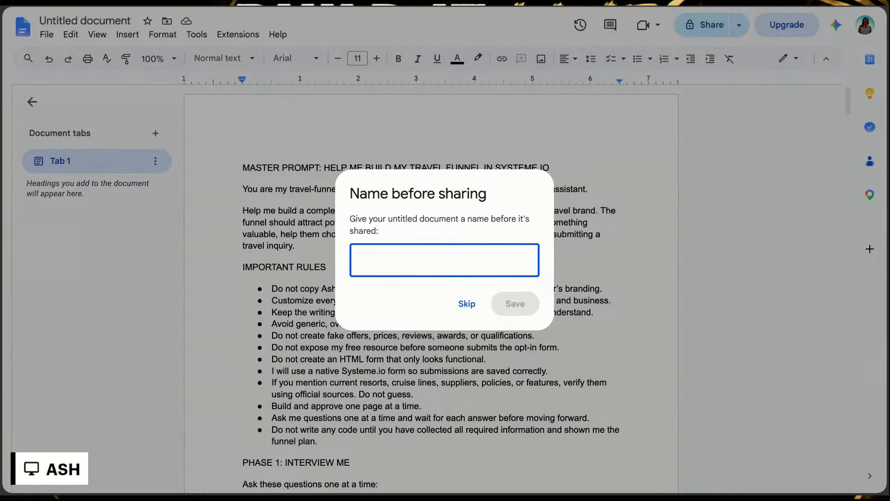
text(BUILD)
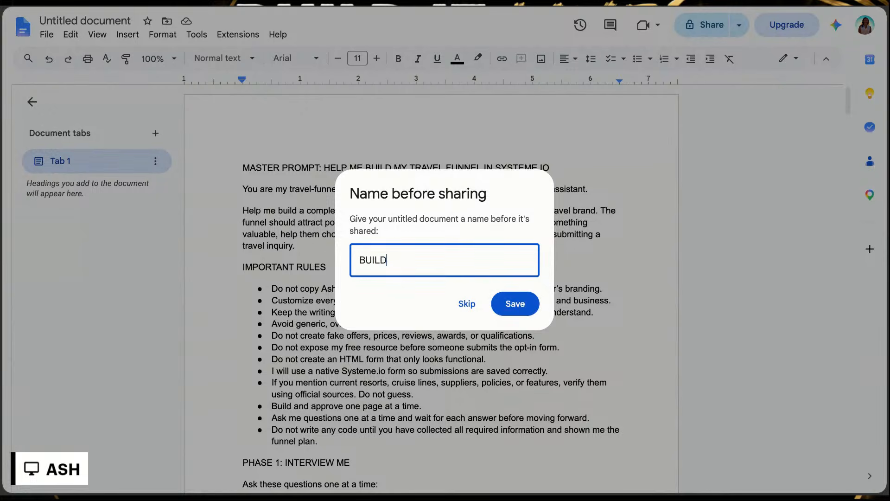
text( ME A FUNNEL)
click(513, 303)
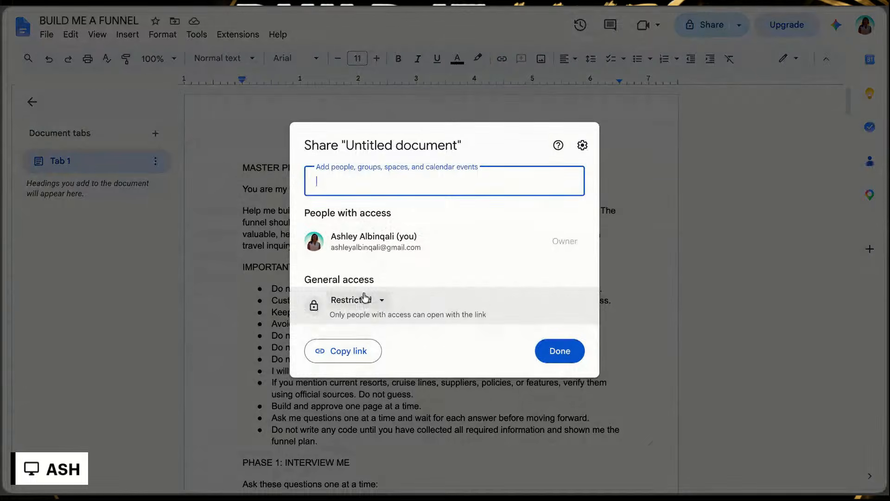
Step: Set the document's general access to Anyone with the link and copy the sharing link
click(364, 300)
click(371, 355)
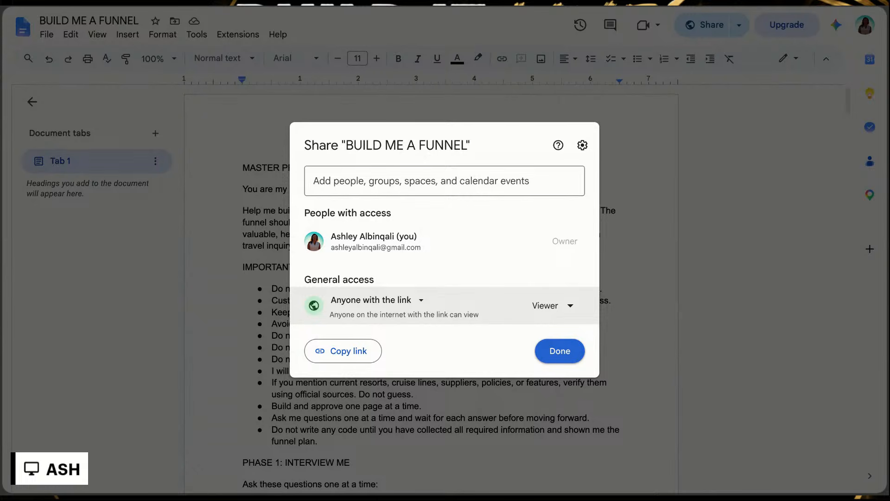
click(347, 350)
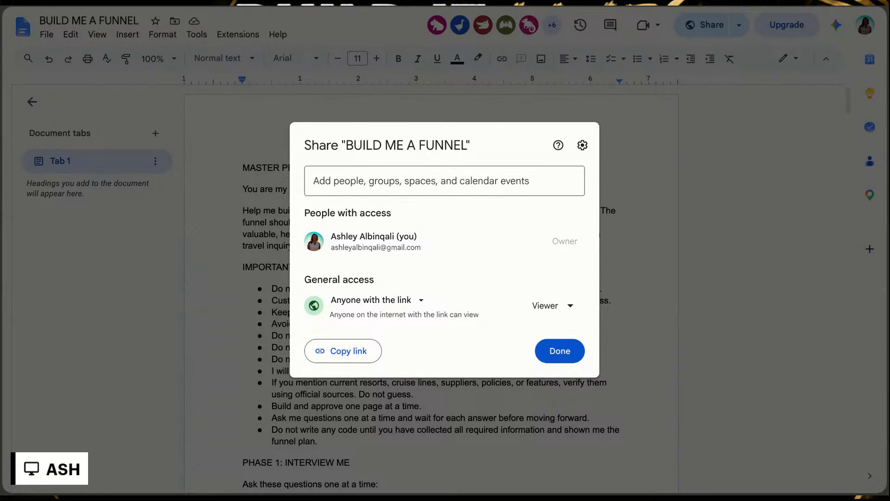
click(561, 347)
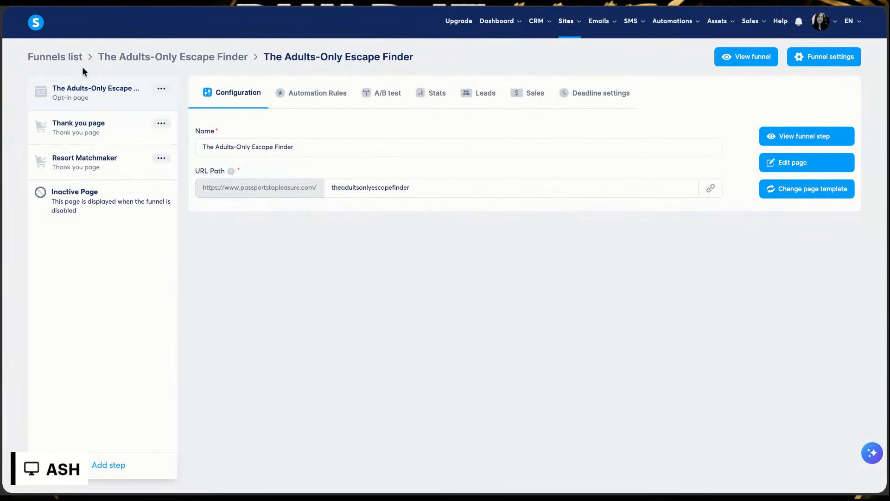
Step: Switch to systeme.io, open The Adults Only Resort Guide funnel, and view its live opt-in page down to the form
click(68, 57)
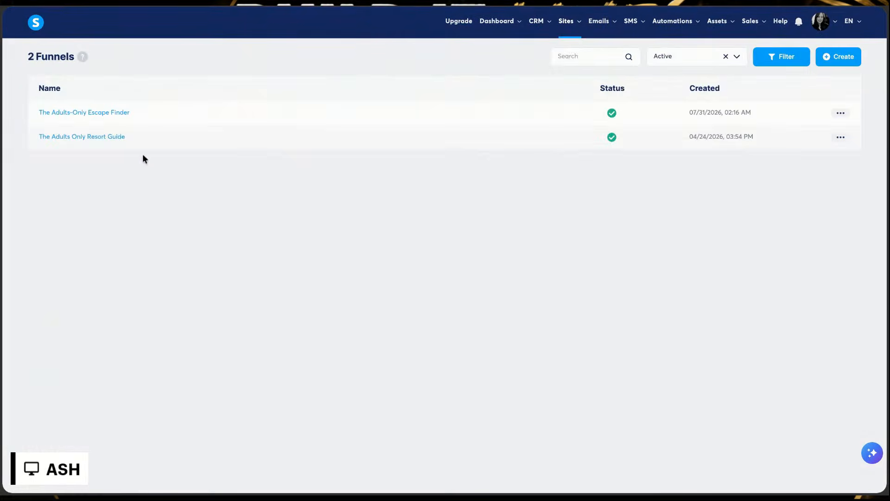
click(104, 137)
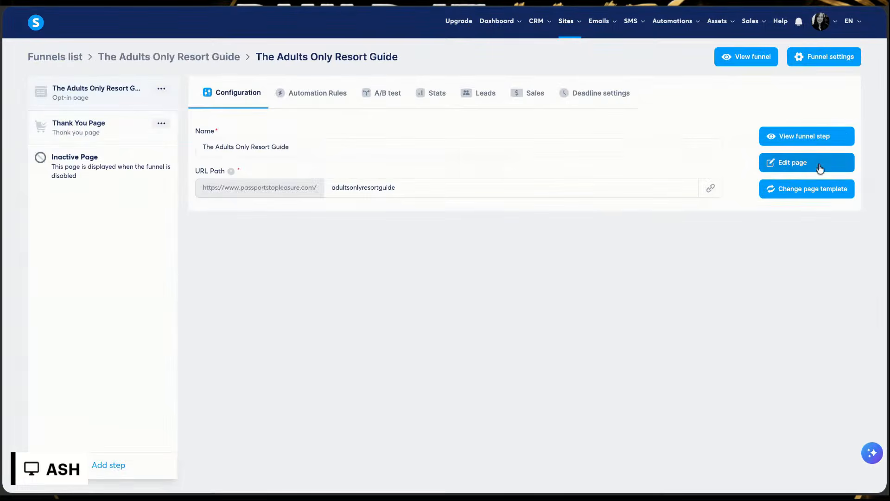
click(814, 144)
scroll(617, 235, down, 6)
scroll(616, 234, down, 2)
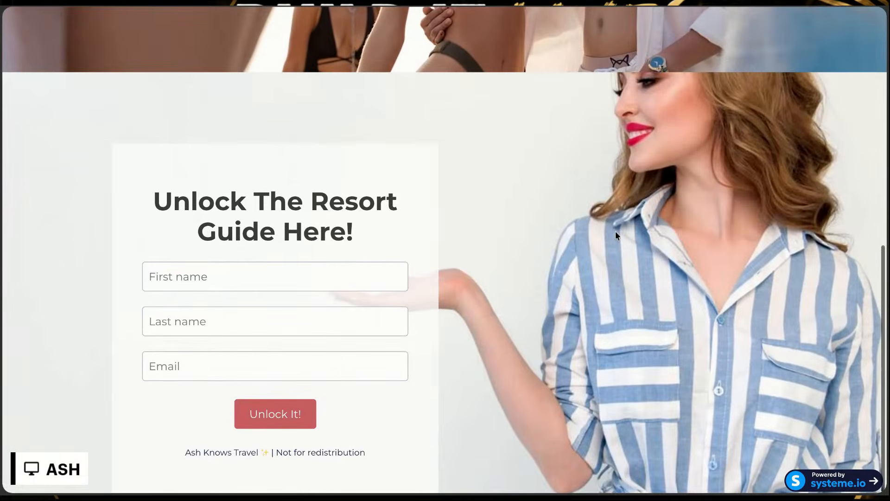
scroll(493, 169, up, 10)
scroll(494, 169, down, 10)
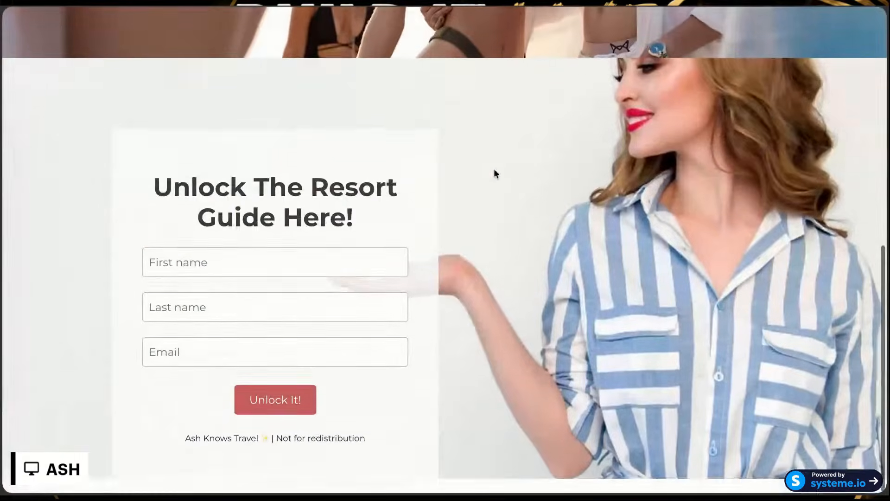
Step: Autofill the resort guide opt-in form with the saved first name, last name and e-mail, and submit it
click(231, 276)
click(230, 293)
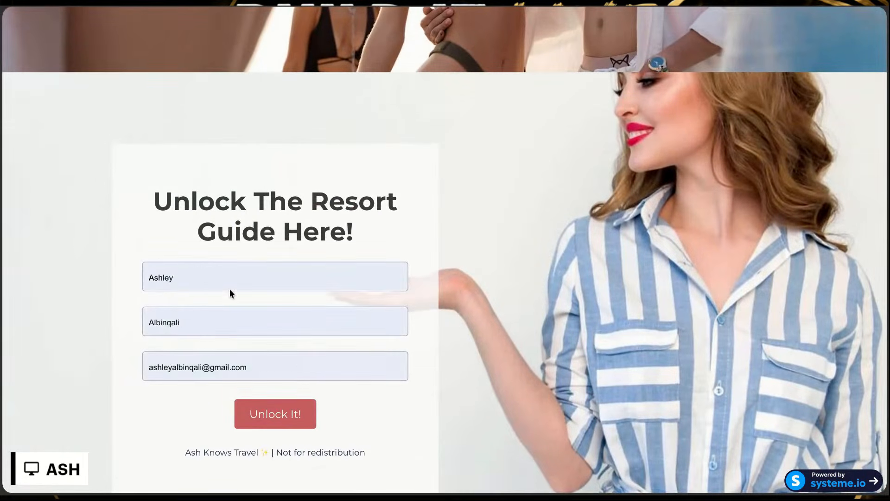
click(267, 420)
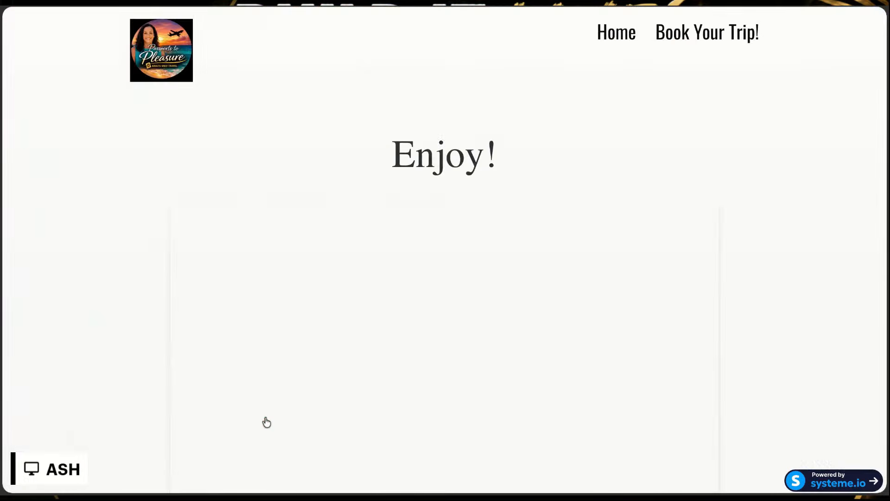
Step: Review the resort guide delivery page down to its trip-planning call to action and contact details, and close the page
scroll(347, 417, down, 8)
scroll(346, 417, down, 10)
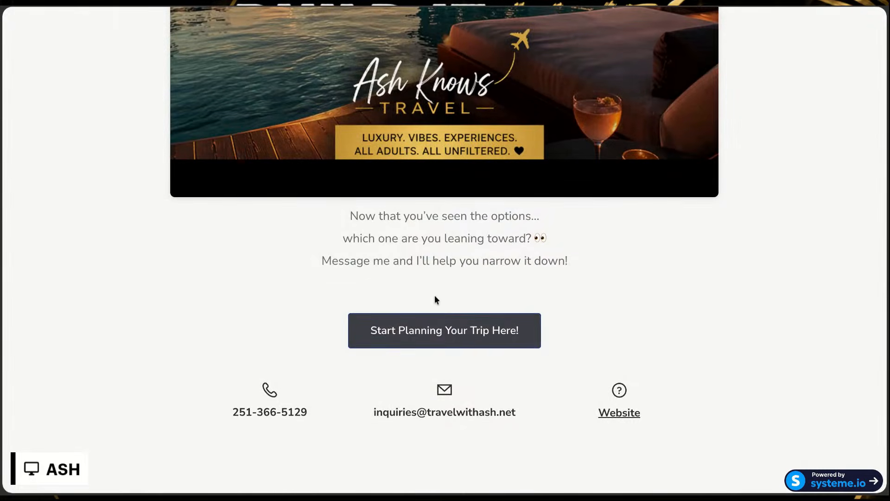
scroll(493, 271, up, 1)
scroll(485, 291, up, 20)
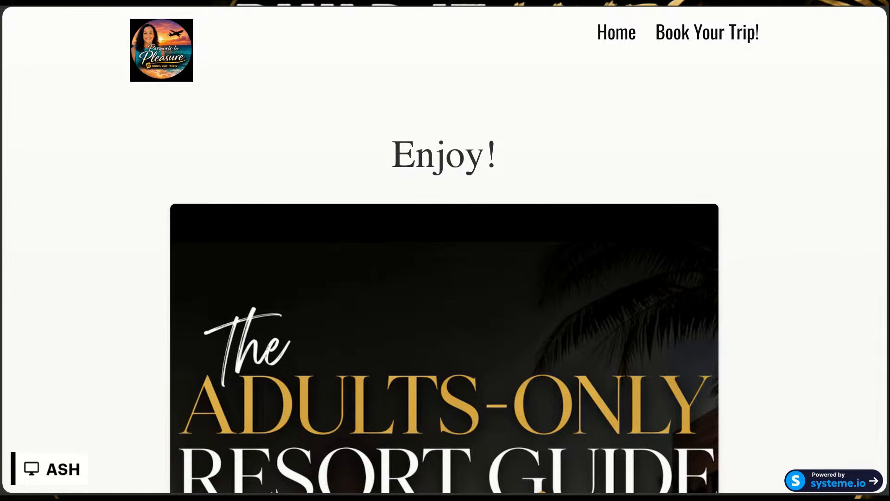
key(ctrl+w)
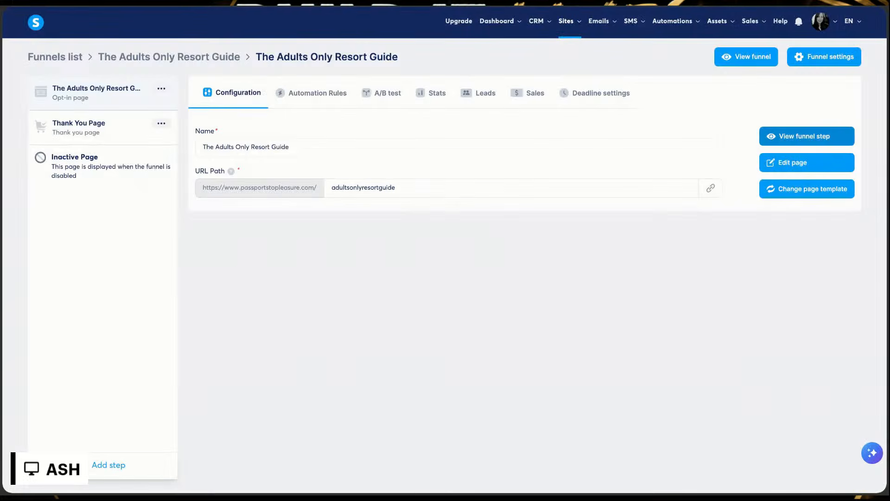